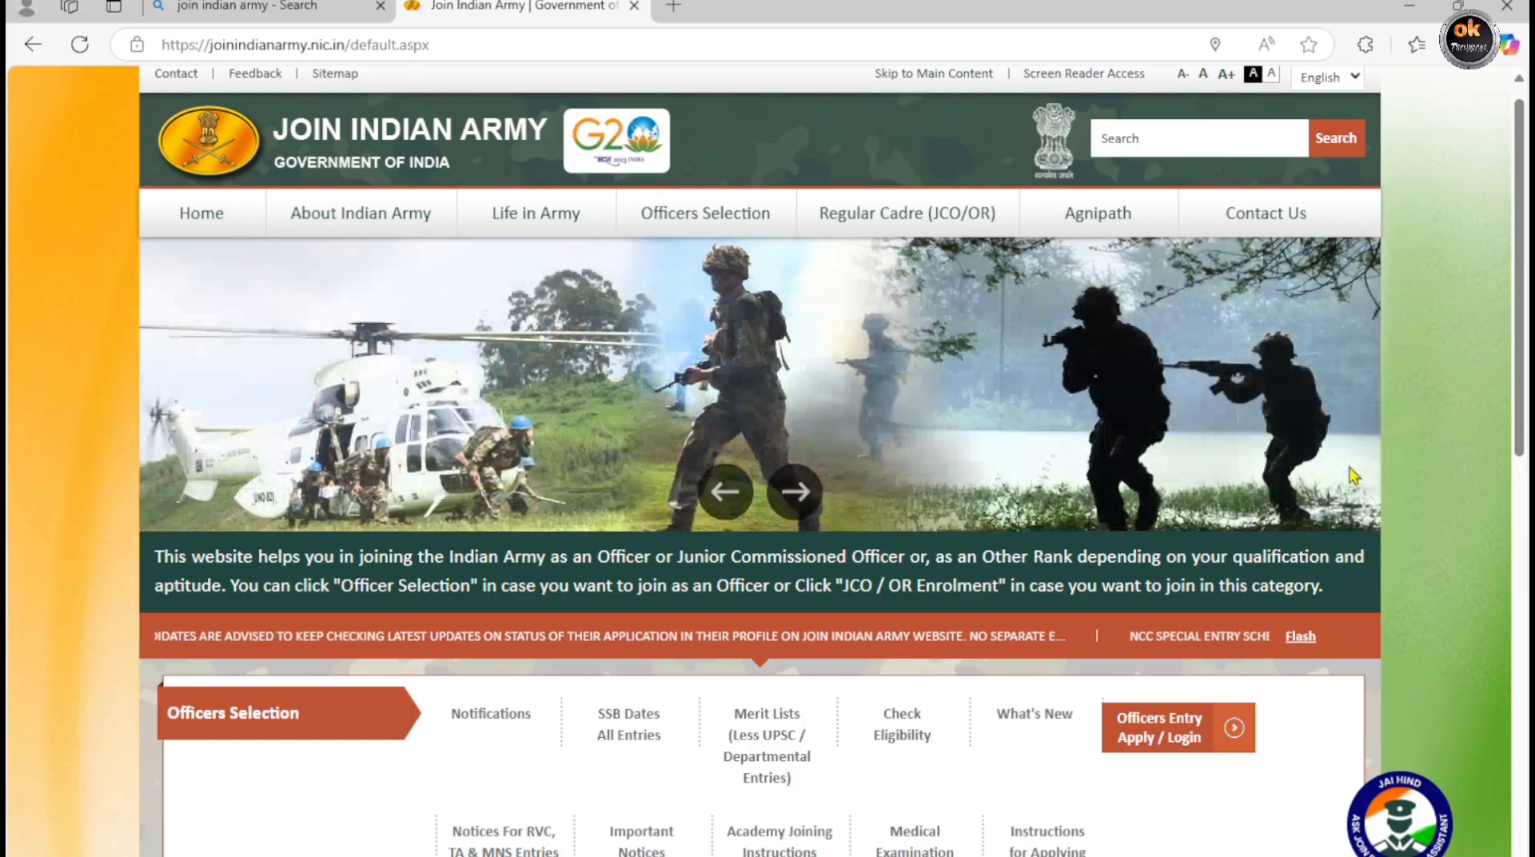
- Open the Rally Notifications list under JCO / OR / Agniveer Enrolment and open the 2025-26 rally notification PDF for ARO Gaya
{"action": "scroll", "coordinate": [1347, 471], "scroll_direction": "down", "scroll_amount": 10}
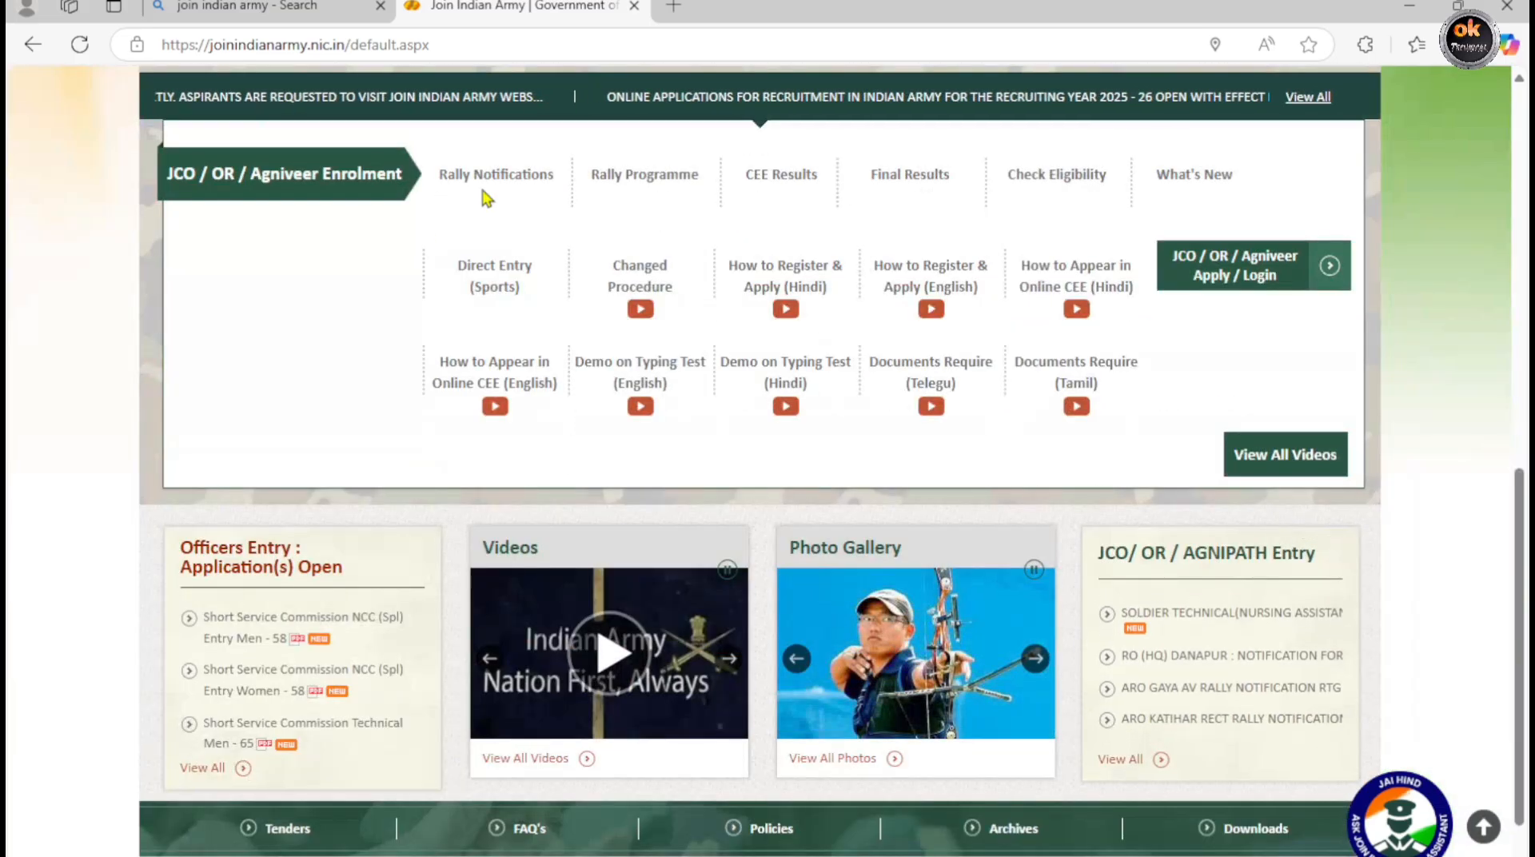
{"action": "left_click", "coordinate": [448, 172]}
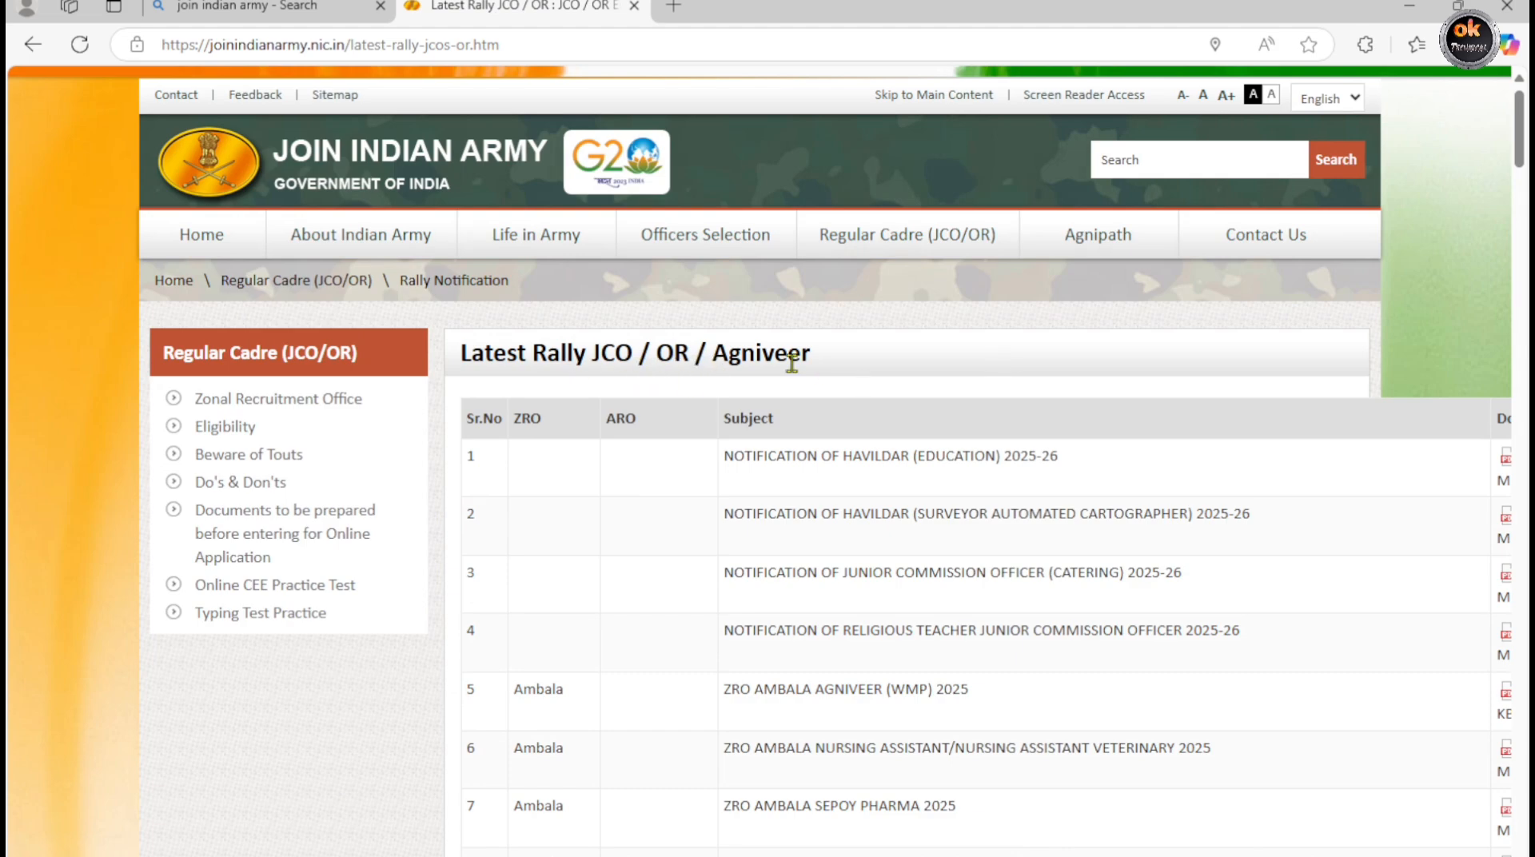
{"action": "scroll", "coordinate": [919, 372], "scroll_direction": "down", "scroll_amount": 1}
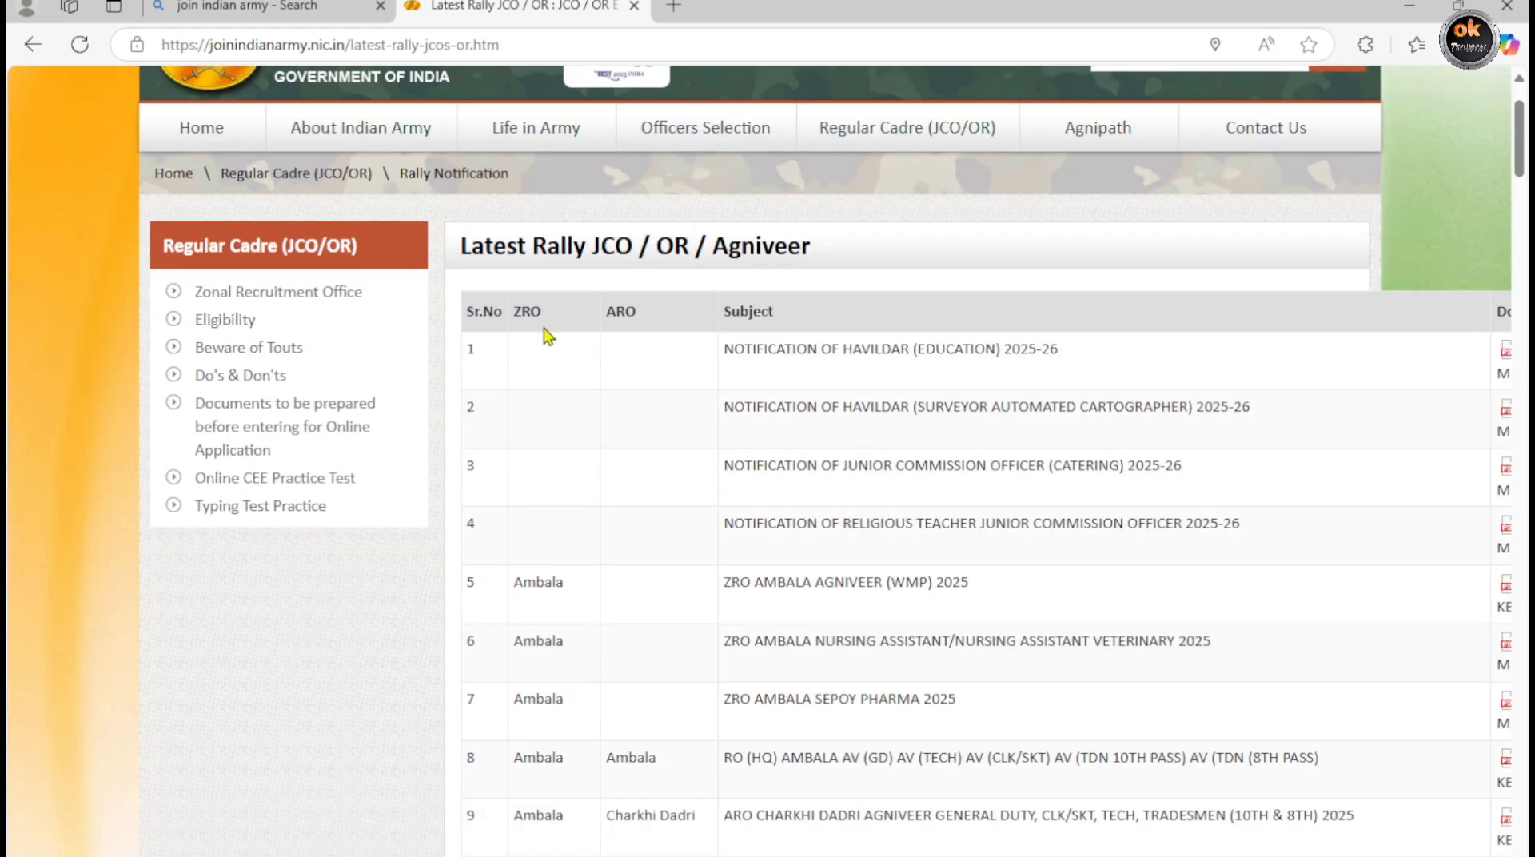
{"action": "scroll", "coordinate": [655, 424], "scroll_direction": "down", "scroll_amount": 3}
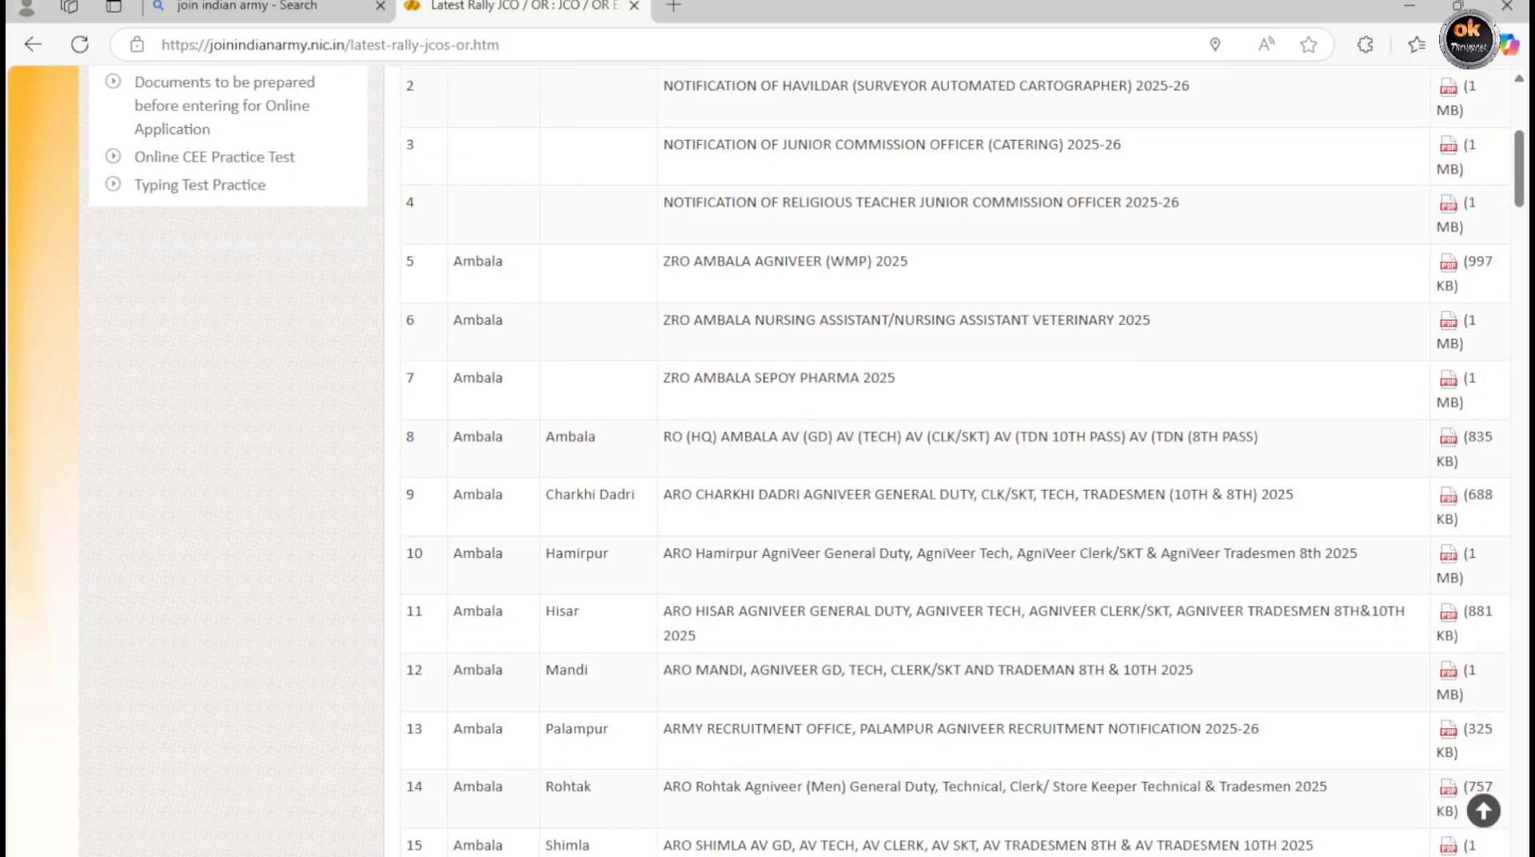
{"action": "scroll", "coordinate": [776, 700], "scroll_direction": "down", "scroll_amount": 2}
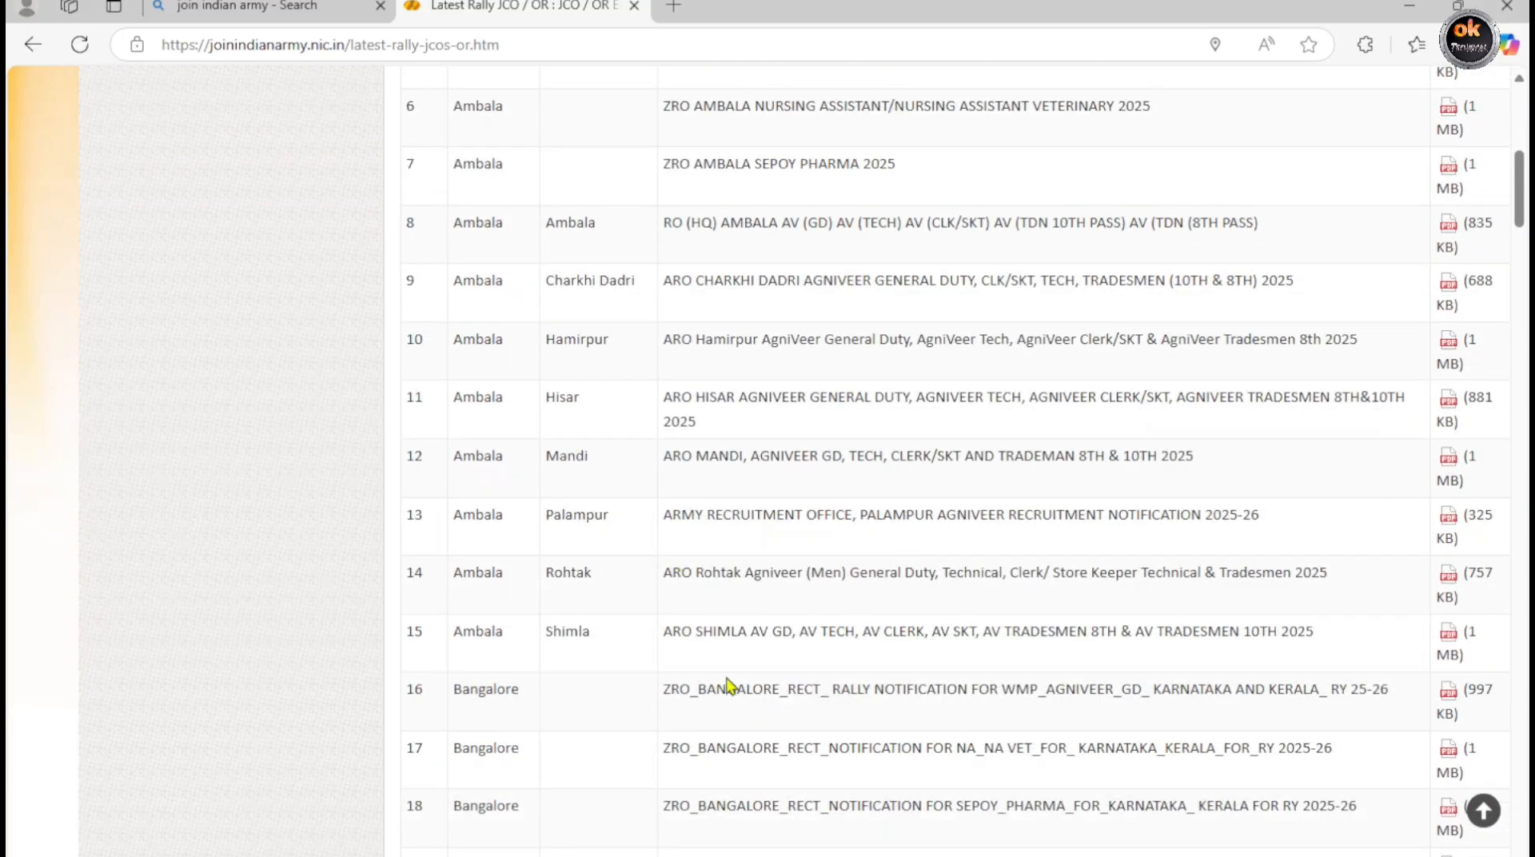
{"action": "scroll", "coordinate": [811, 678], "scroll_direction": "down", "scroll_amount": 1}
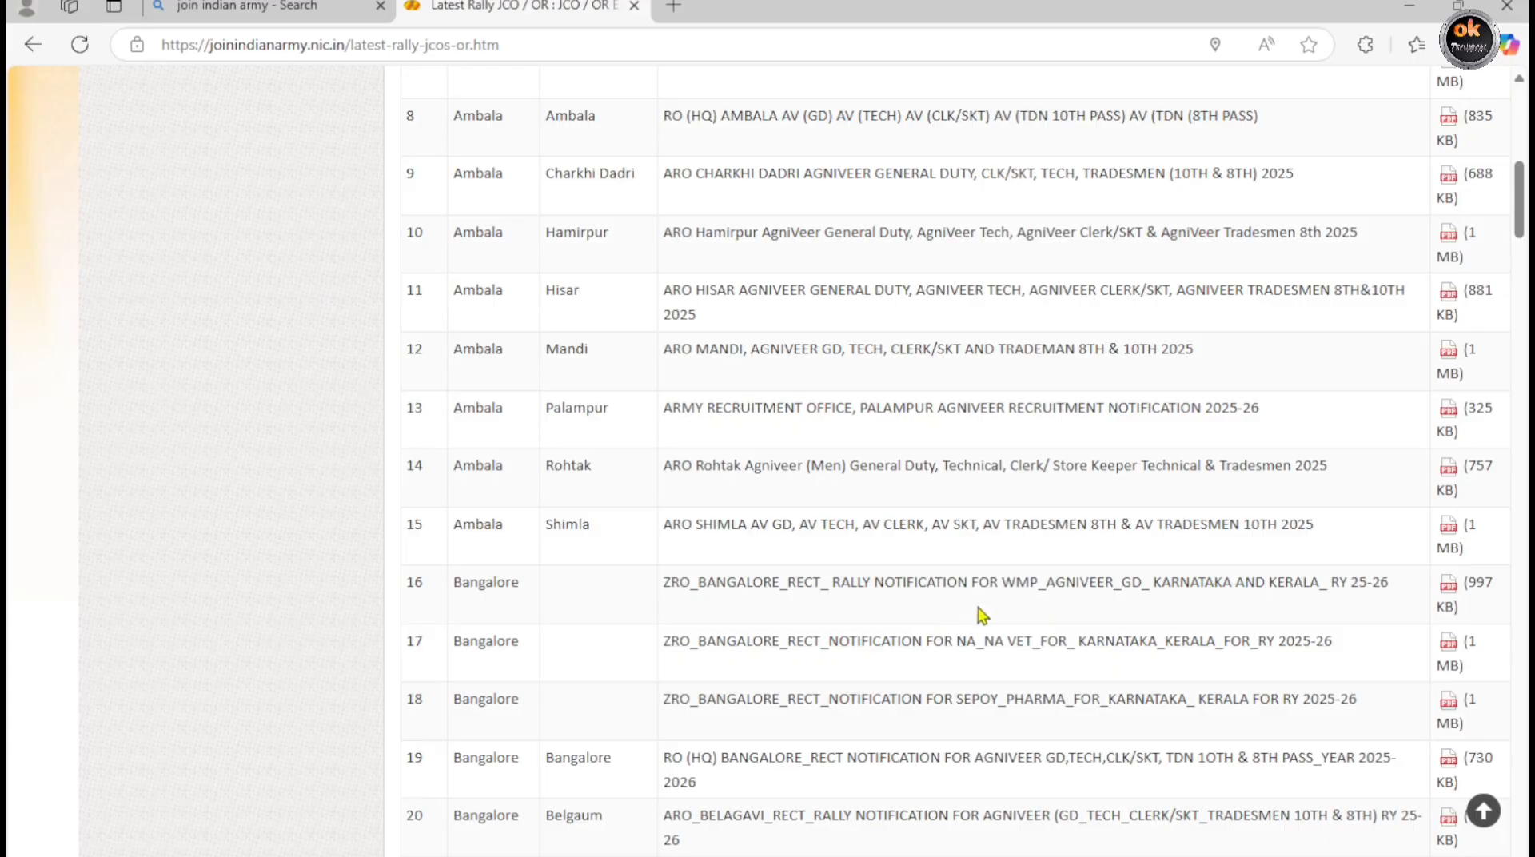
{"action": "scroll", "coordinate": [929, 679], "scroll_direction": "down", "scroll_amount": 12}
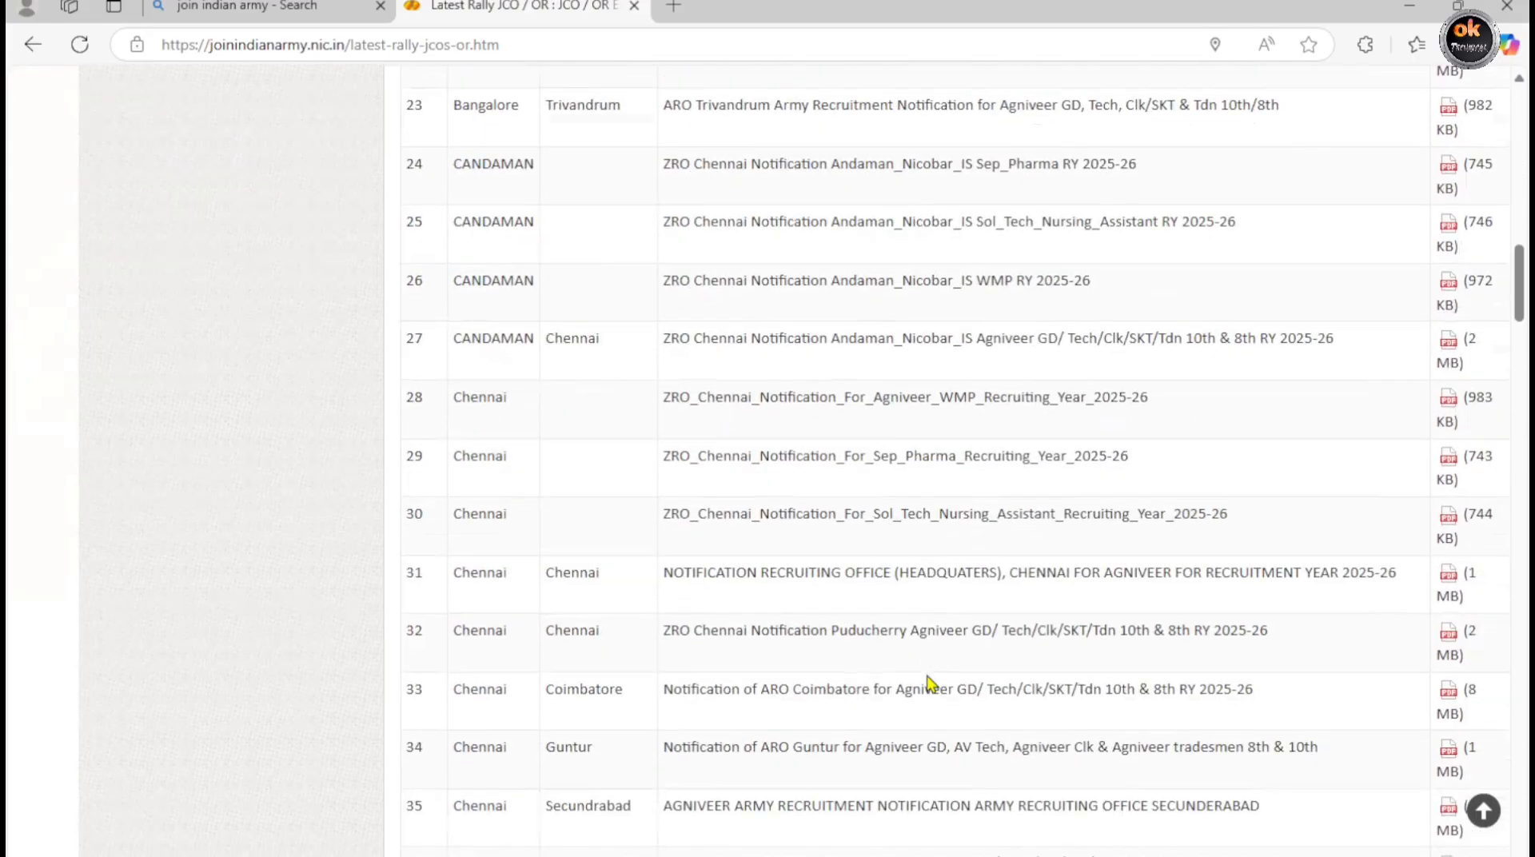
{"action": "scroll", "coordinate": [929, 682], "scroll_direction": "down", "scroll_amount": 4}
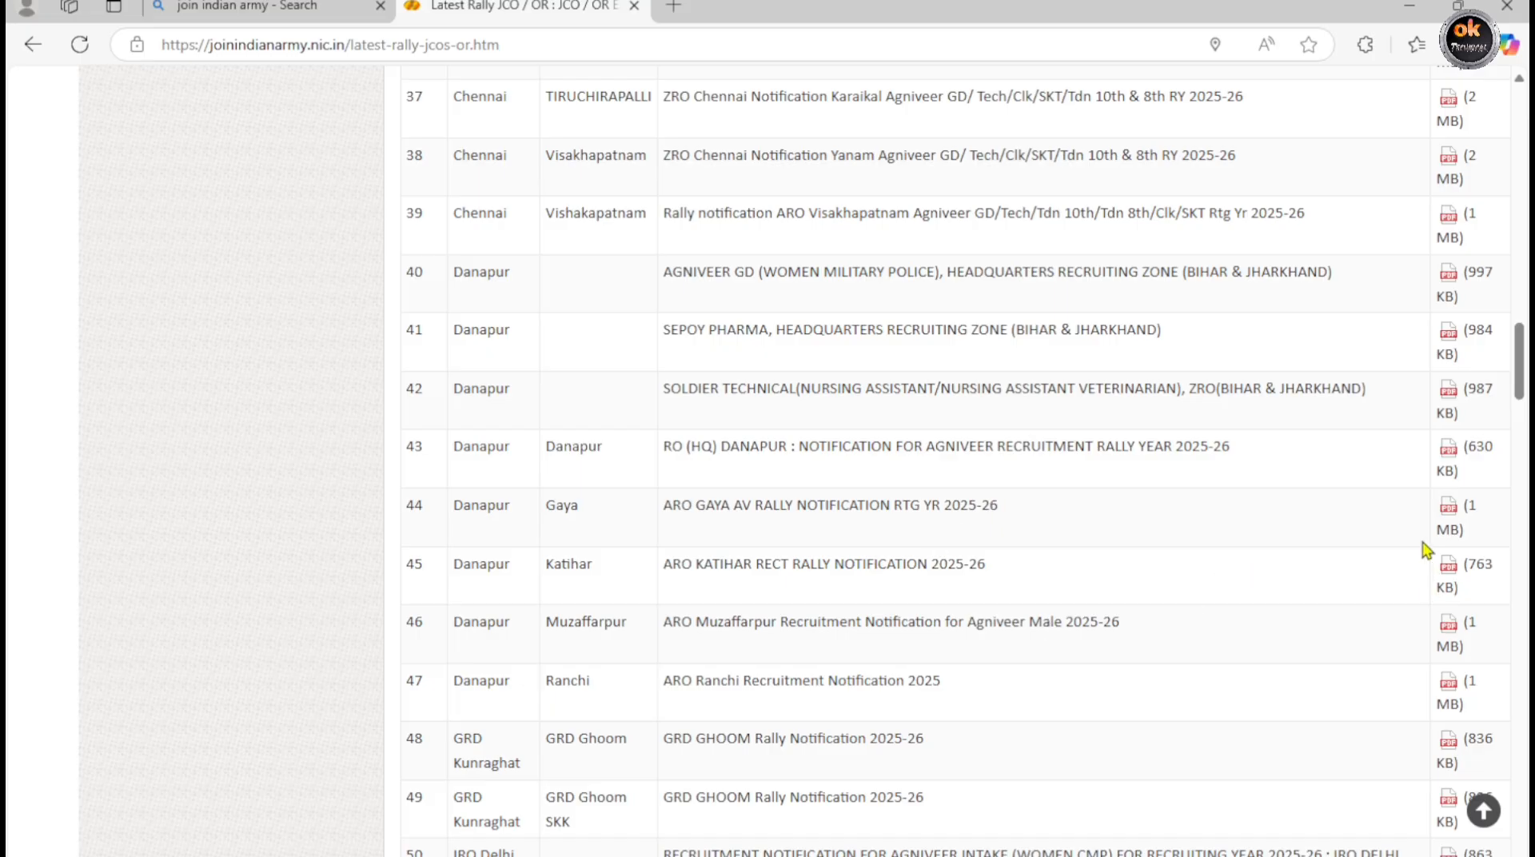
{"action": "left_click", "coordinate": [1448, 506]}
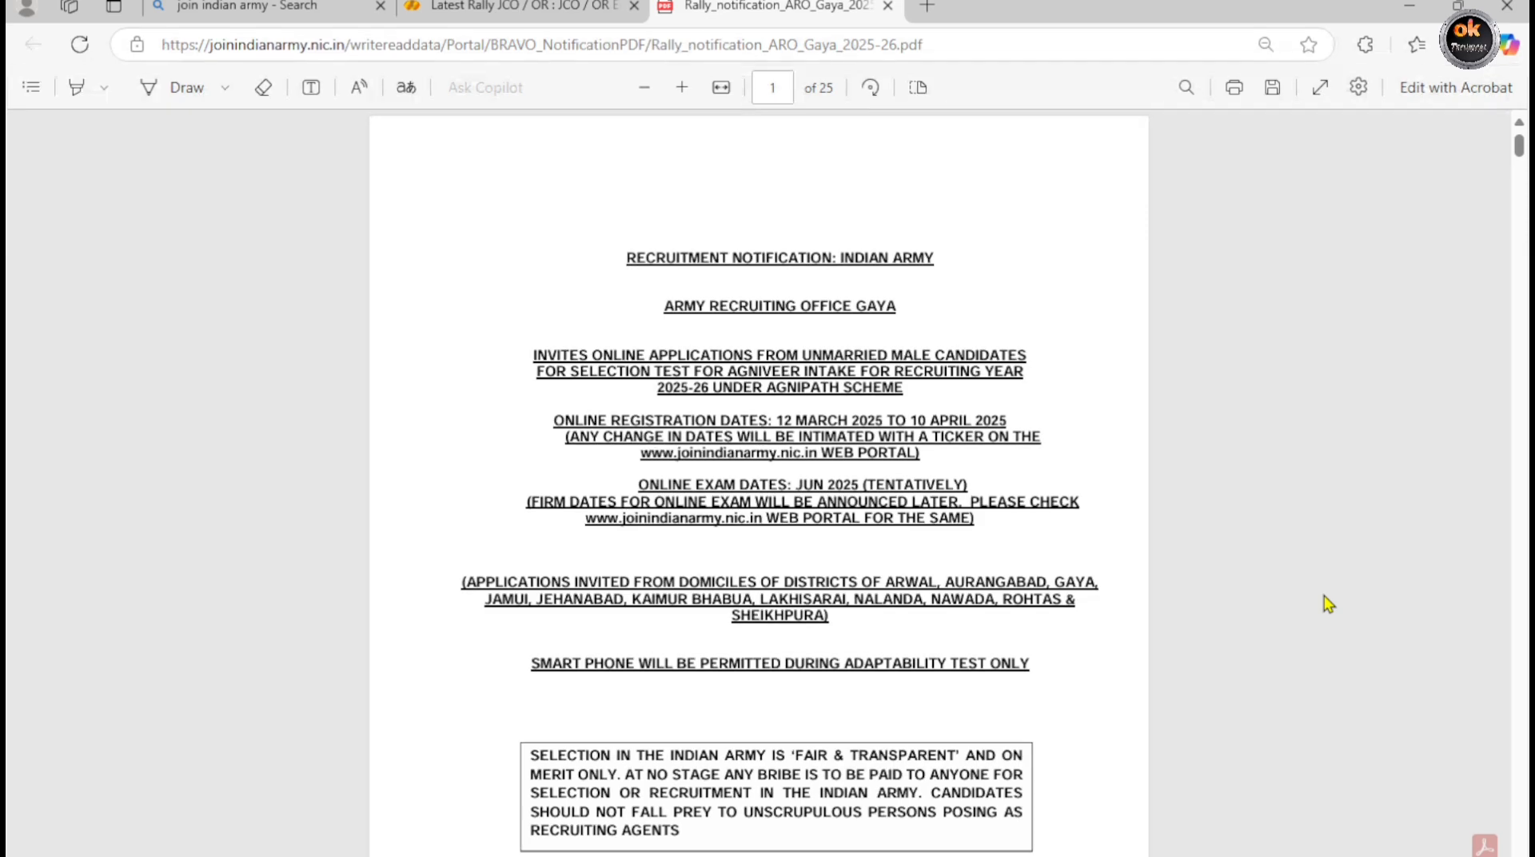
- Enlarge the PDF and use the Draw tool to underline the recruitment notification title and mark the Army Recruiting Office Gaya heading
{"action": "left_click", "coordinate": [680, 87]}
{"action": "left_click", "coordinate": [680, 87]}
{"action": "left_click", "coordinate": [680, 88]}
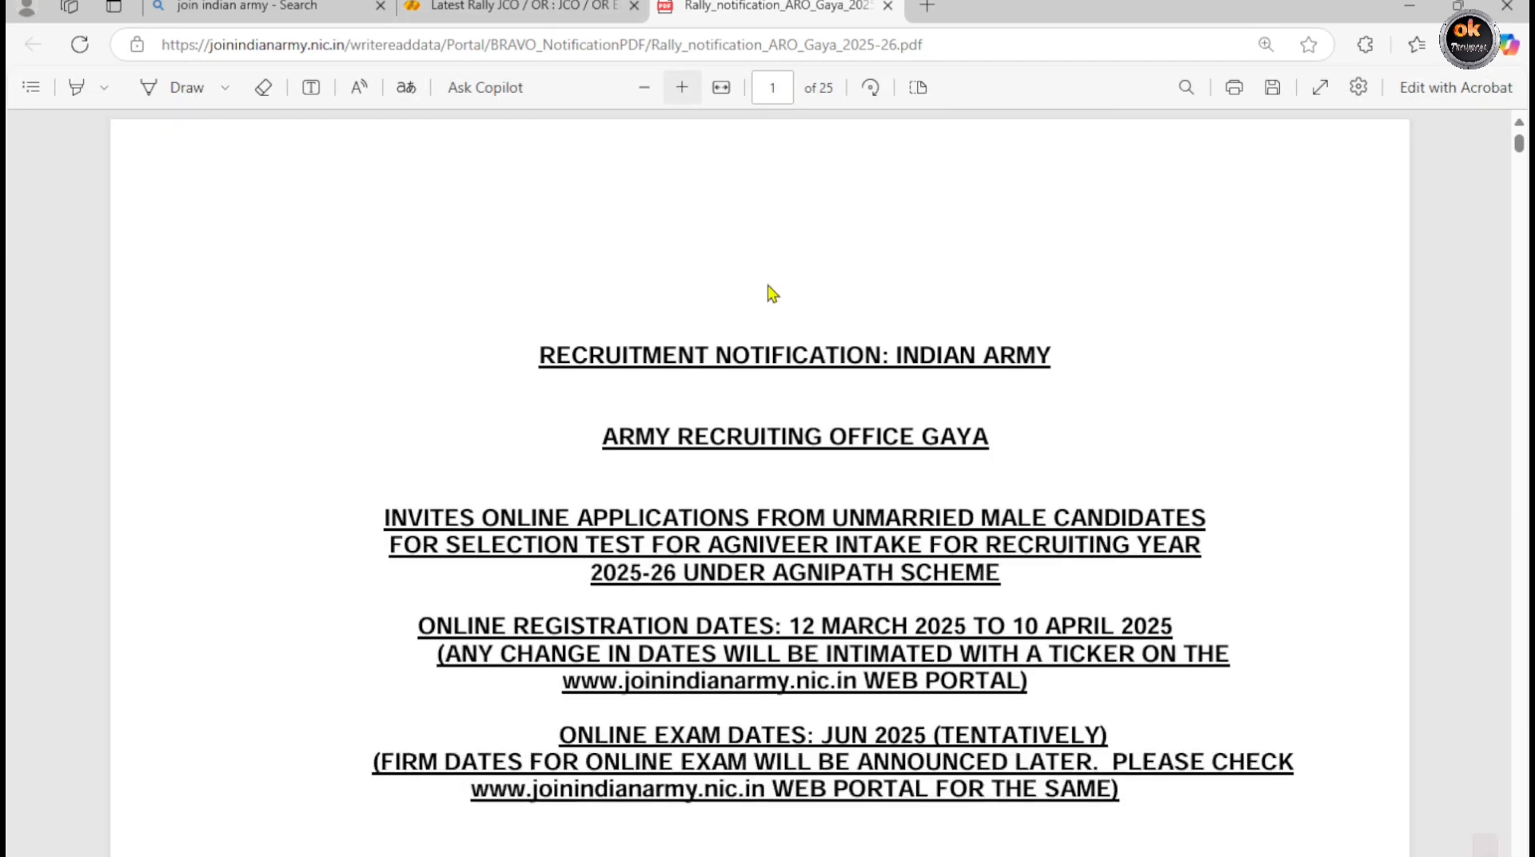
{"action": "left_click", "coordinate": [180, 87]}
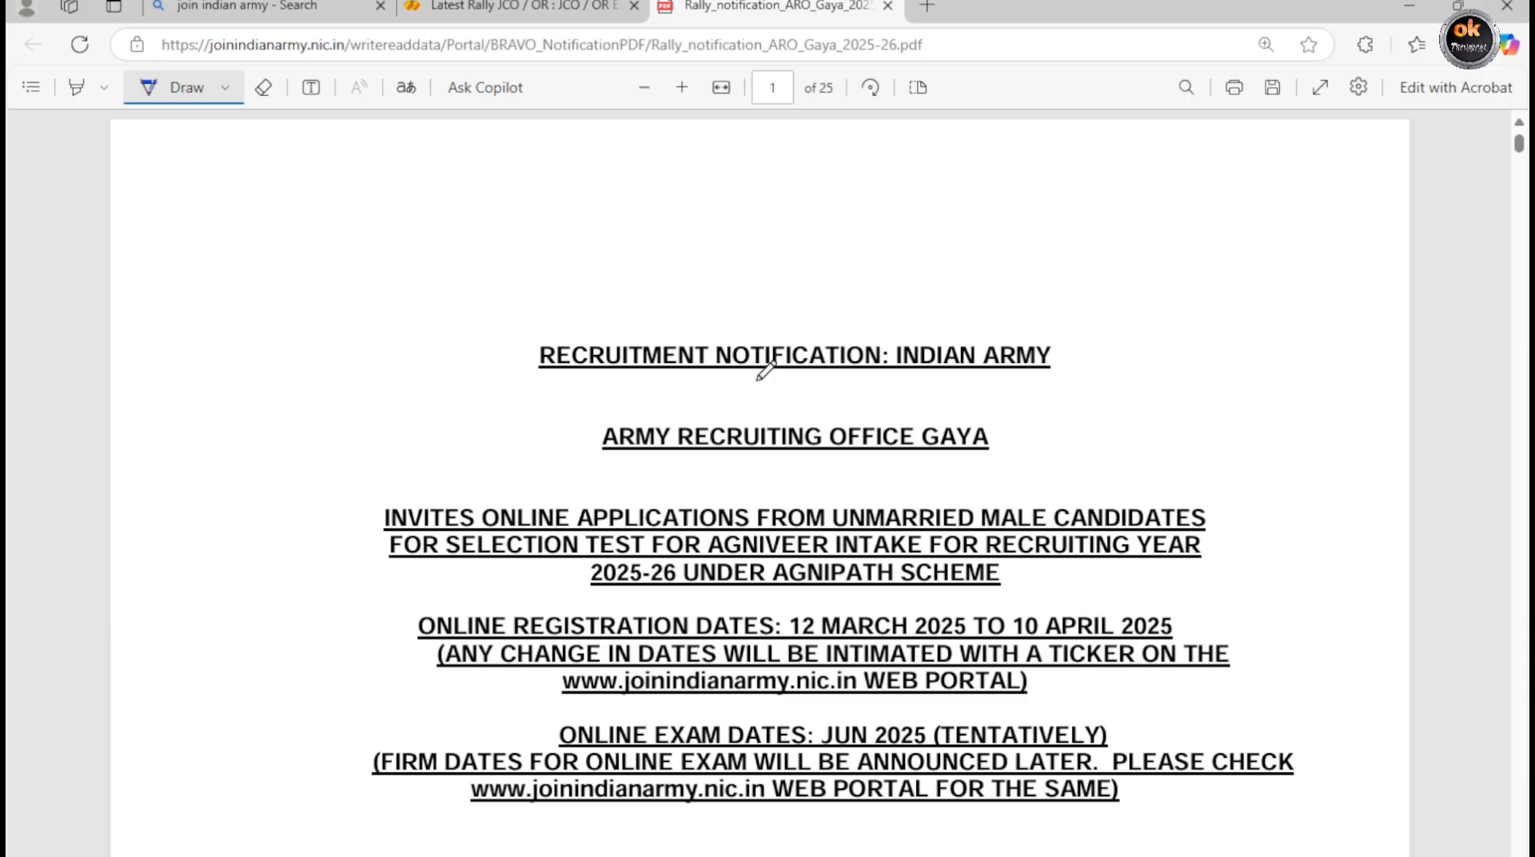
{"action": "left_click_drag", "start_coordinate": [755, 381], "coordinate": [1069, 372]}
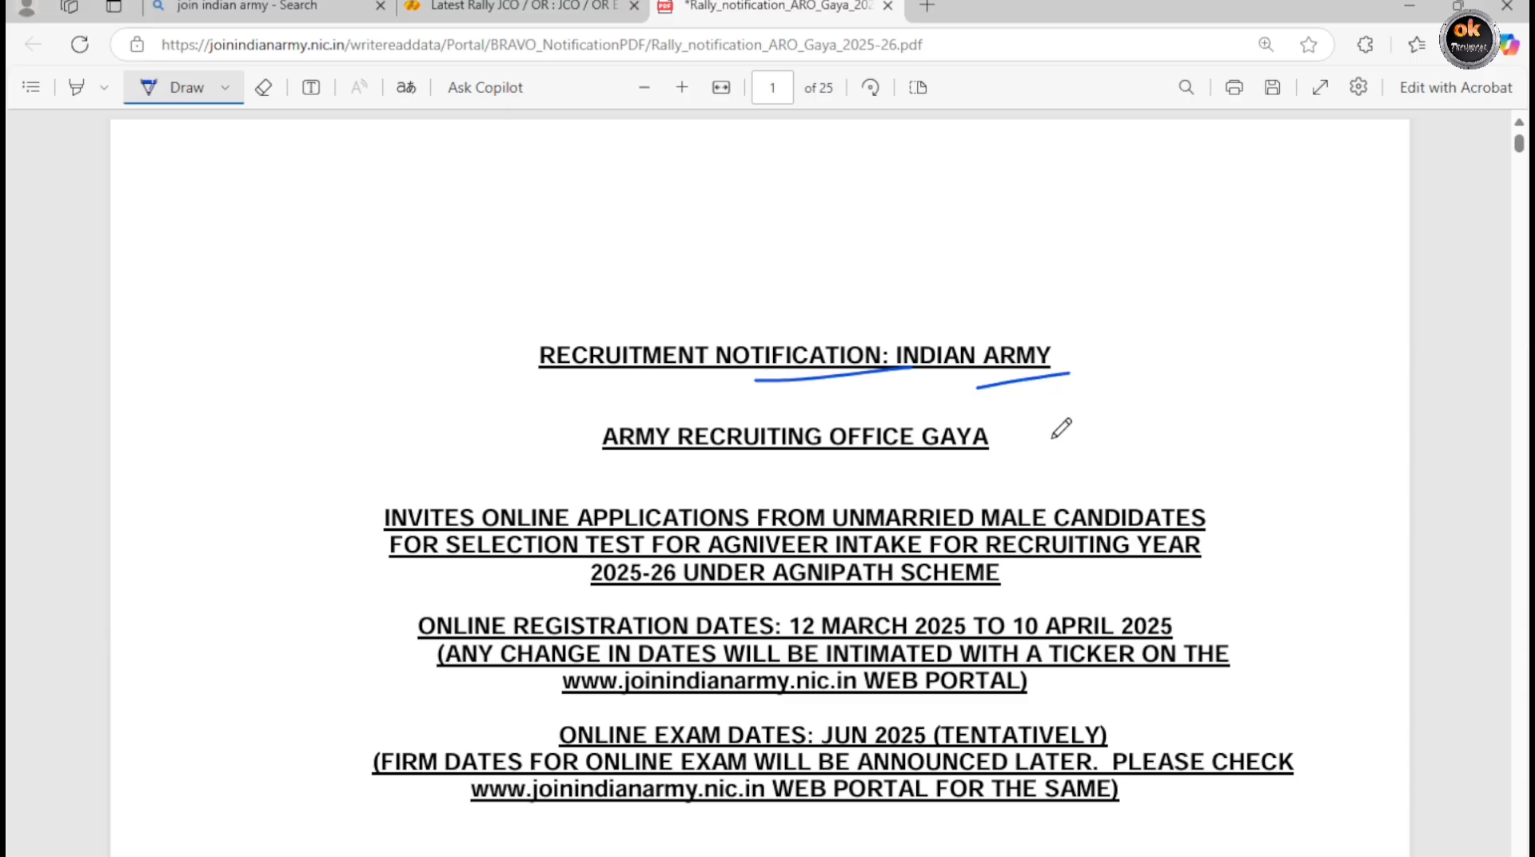
{"action": "mouse_move", "coordinate": [677, 462]}
{"action": "left_mouse_down"}
{"action": "mouse_move", "coordinate": [1030, 452]}
{"action": "mouse_move", "coordinate": [943, 399]}
{"action": "mouse_move", "coordinate": [945, 480]}
{"action": "mouse_move", "coordinate": [1031, 409]}
{"action": "left_mouse_up"}
- In the Eligibility Criteria table on page 2, circle the Agniveer (General Duty) category and underline its 33% minimum marks requirement
{"action": "scroll", "coordinate": [1165, 455], "scroll_direction": "down", "scroll_amount": 4}
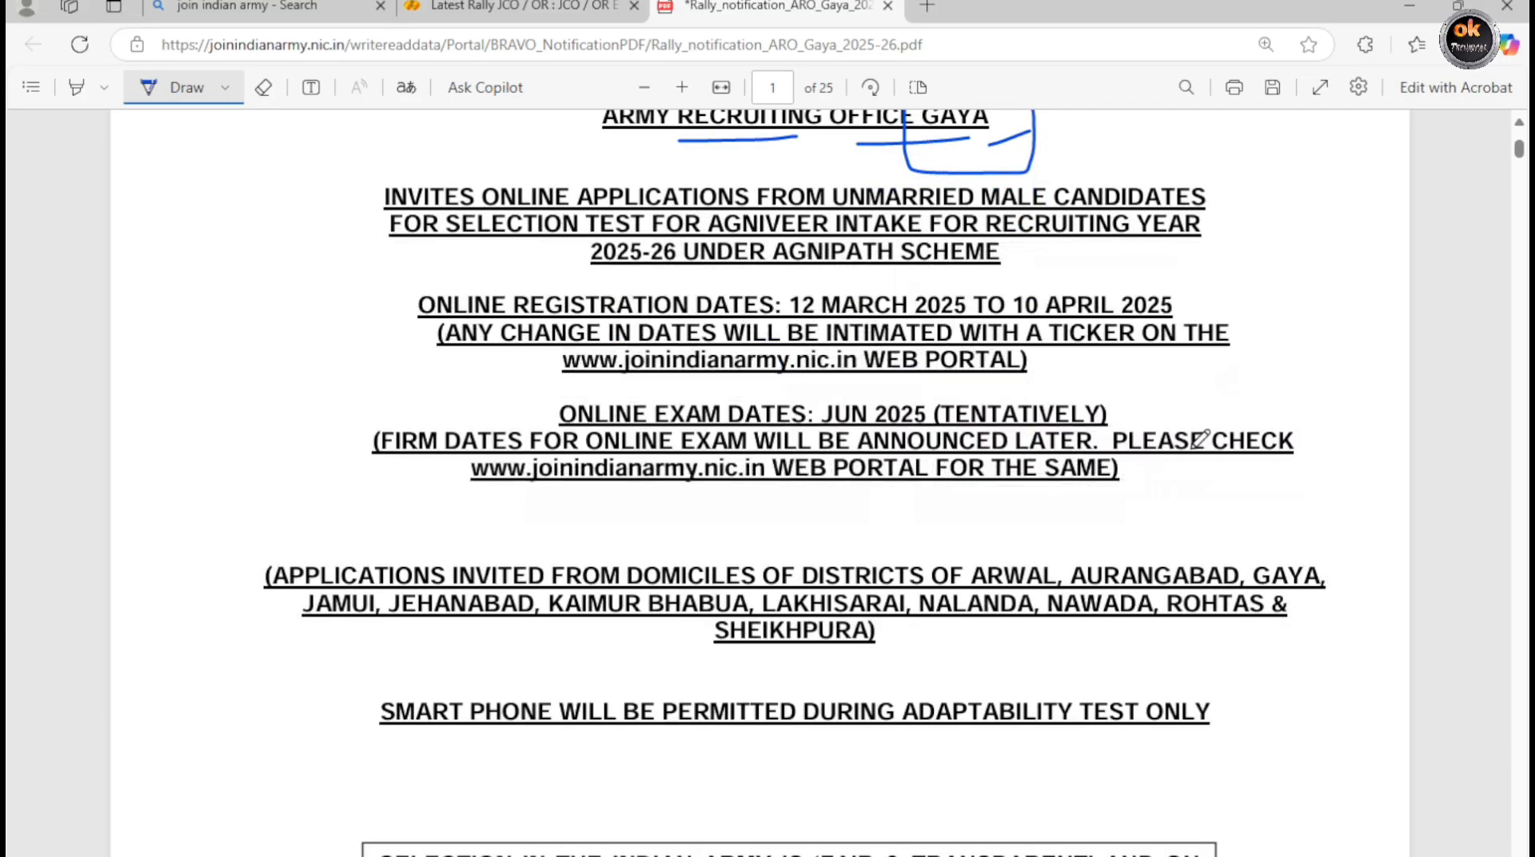
{"action": "scroll", "coordinate": [1175, 479], "scroll_direction": "down", "scroll_amount": 1}
{"action": "scroll", "coordinate": [1182, 488], "scroll_direction": "down", "scroll_amount": 12}
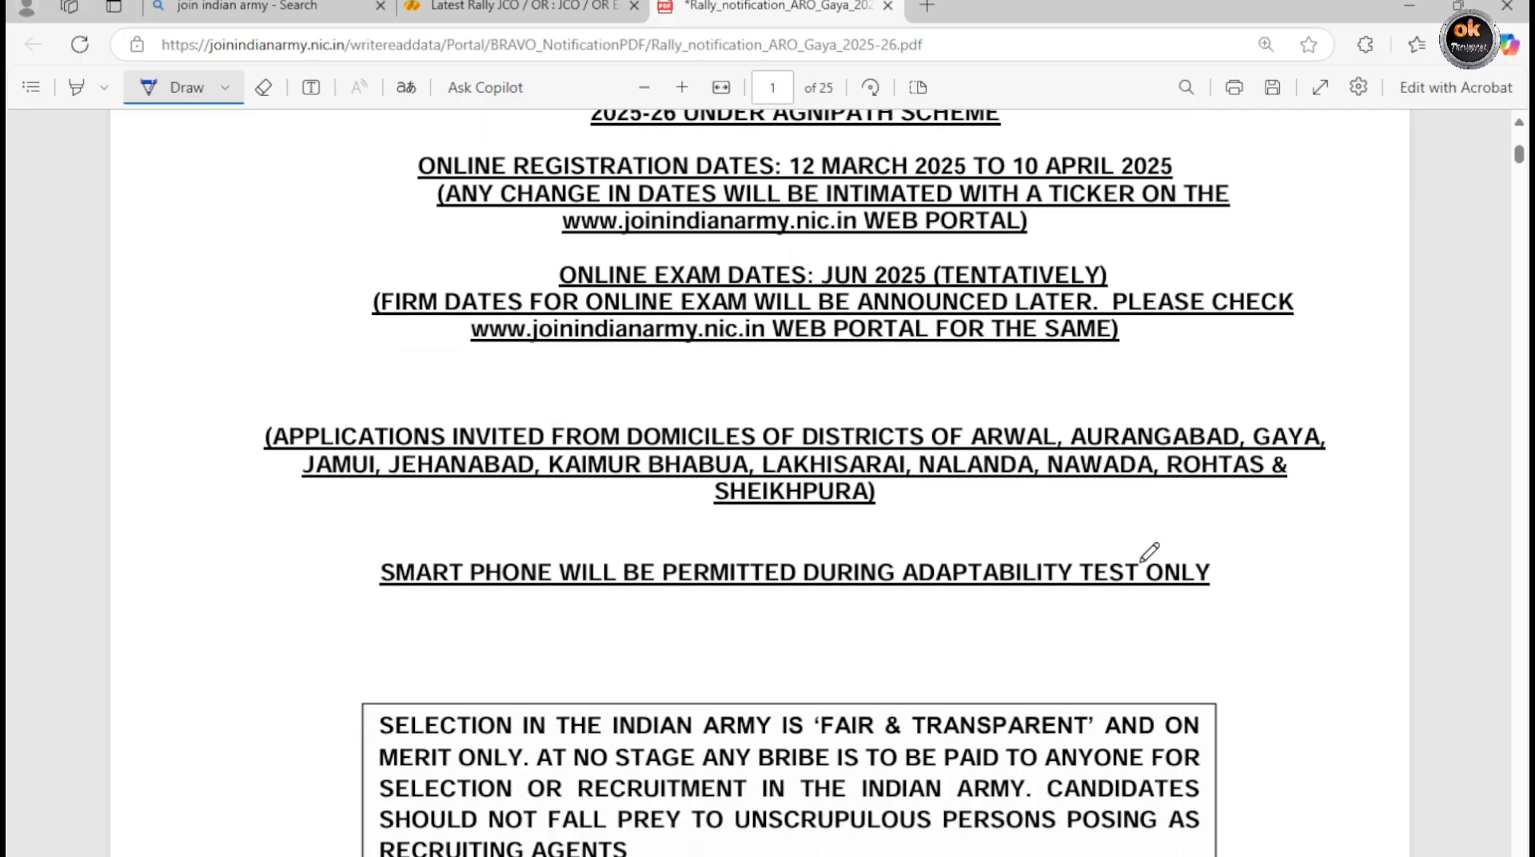
{"action": "scroll", "coordinate": [1102, 483], "scroll_direction": "down", "scroll_amount": 2}
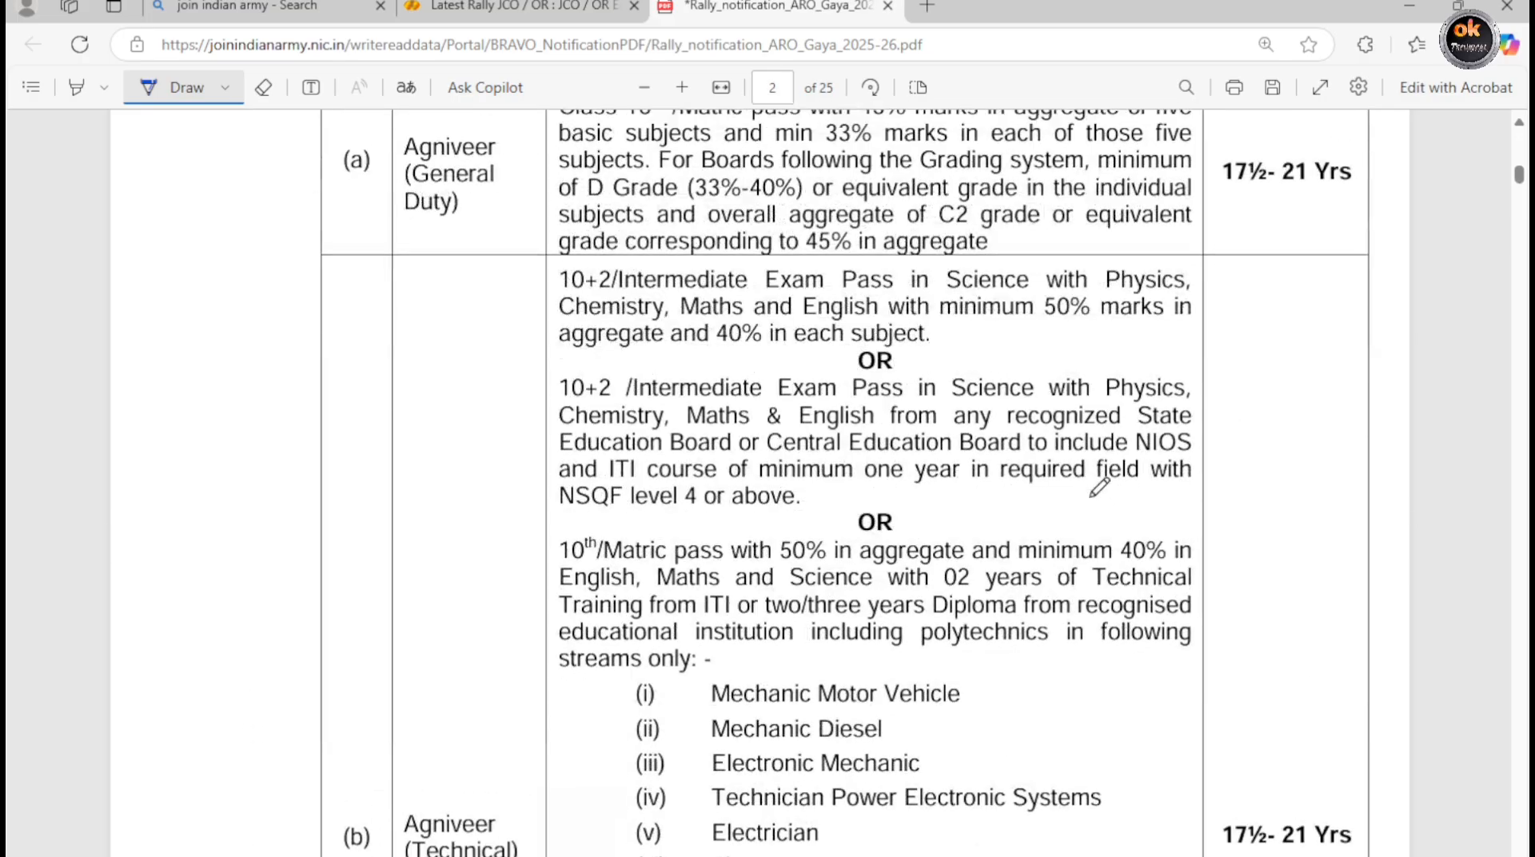
{"action": "scroll", "coordinate": [1100, 479], "scroll_direction": "up", "scroll_amount": 4}
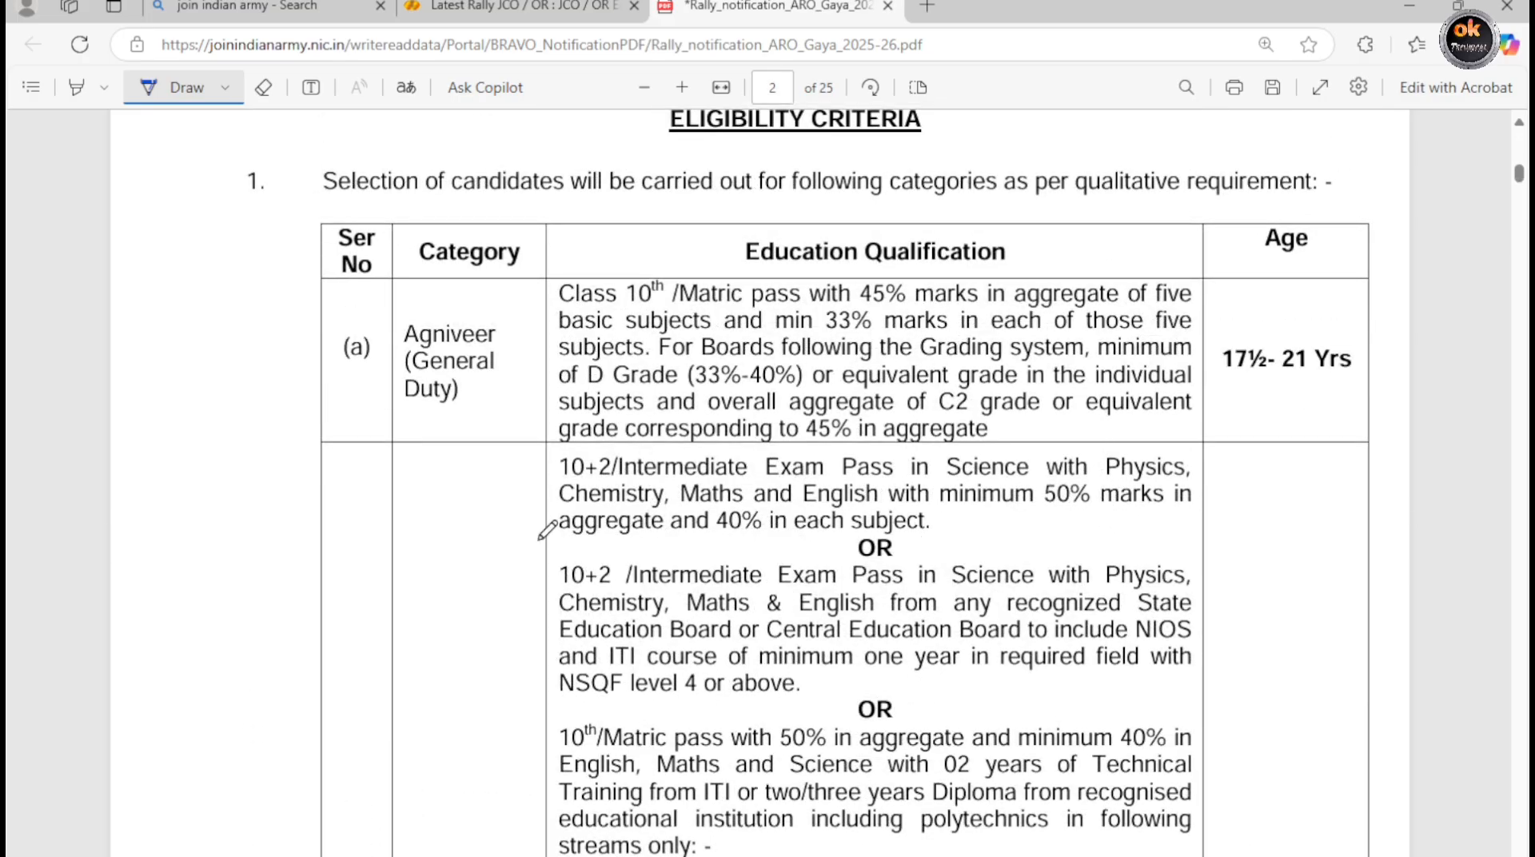
{"action": "mouse_move", "coordinate": [512, 356]}
{"action": "left_mouse_down"}
{"action": "mouse_move", "coordinate": [497, 311]}
{"action": "mouse_move", "coordinate": [367, 368]}
{"action": "mouse_move", "coordinate": [488, 384]}
{"action": "mouse_move", "coordinate": [499, 335]}
{"action": "left_mouse_up"}
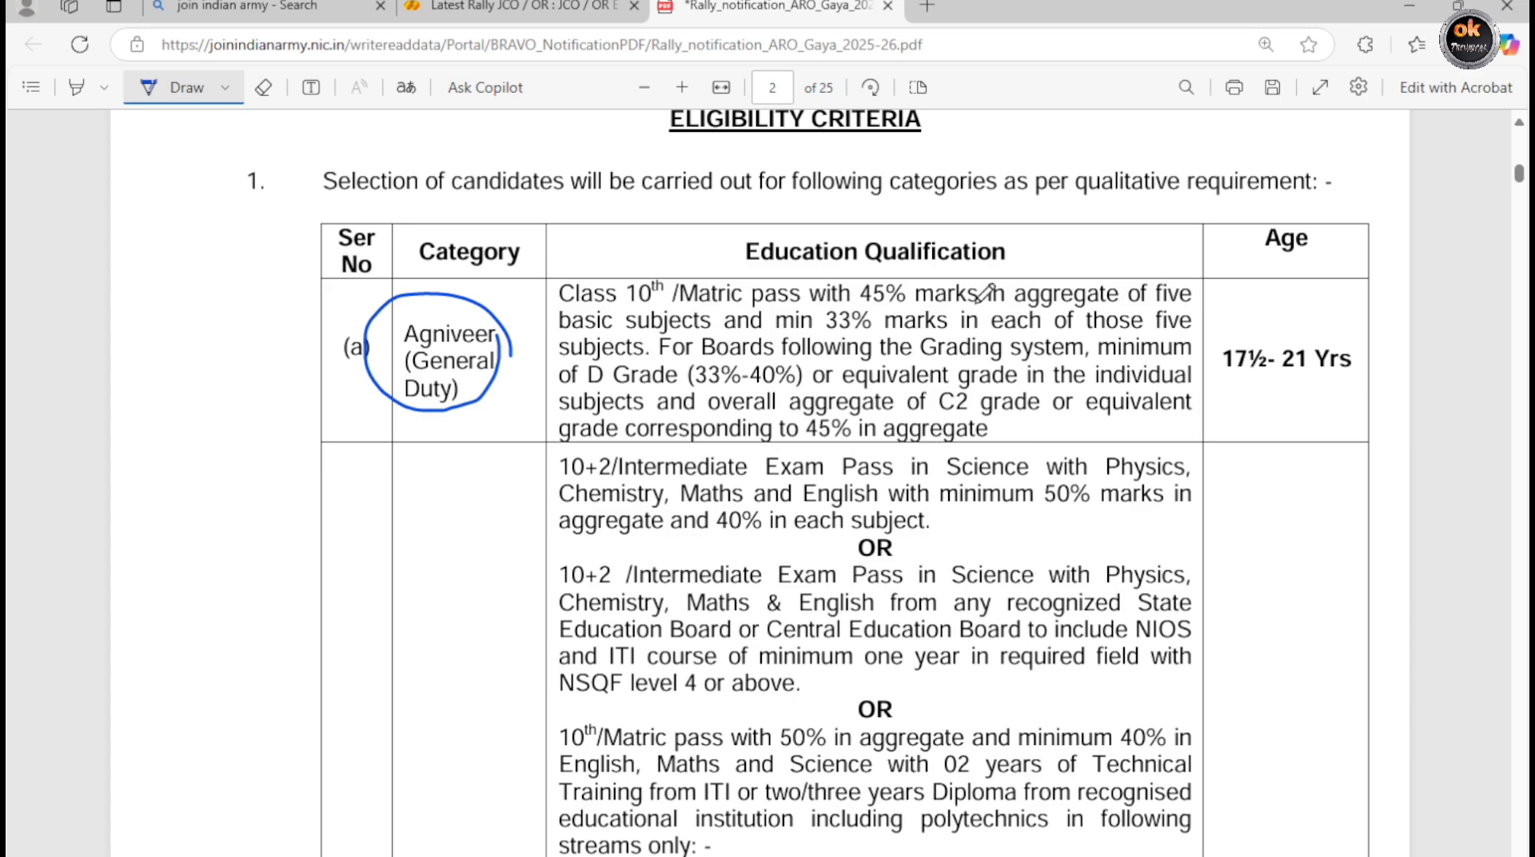
{"action": "left_click_drag", "start_coordinate": [821, 331], "coordinate": [869, 331]}
- Draw three short tick strokes beside the Agniveer (Technical) streams between entries (xiii) and (xvii)
{"action": "scroll", "coordinate": [1015, 363], "scroll_direction": "down", "scroll_amount": 3}
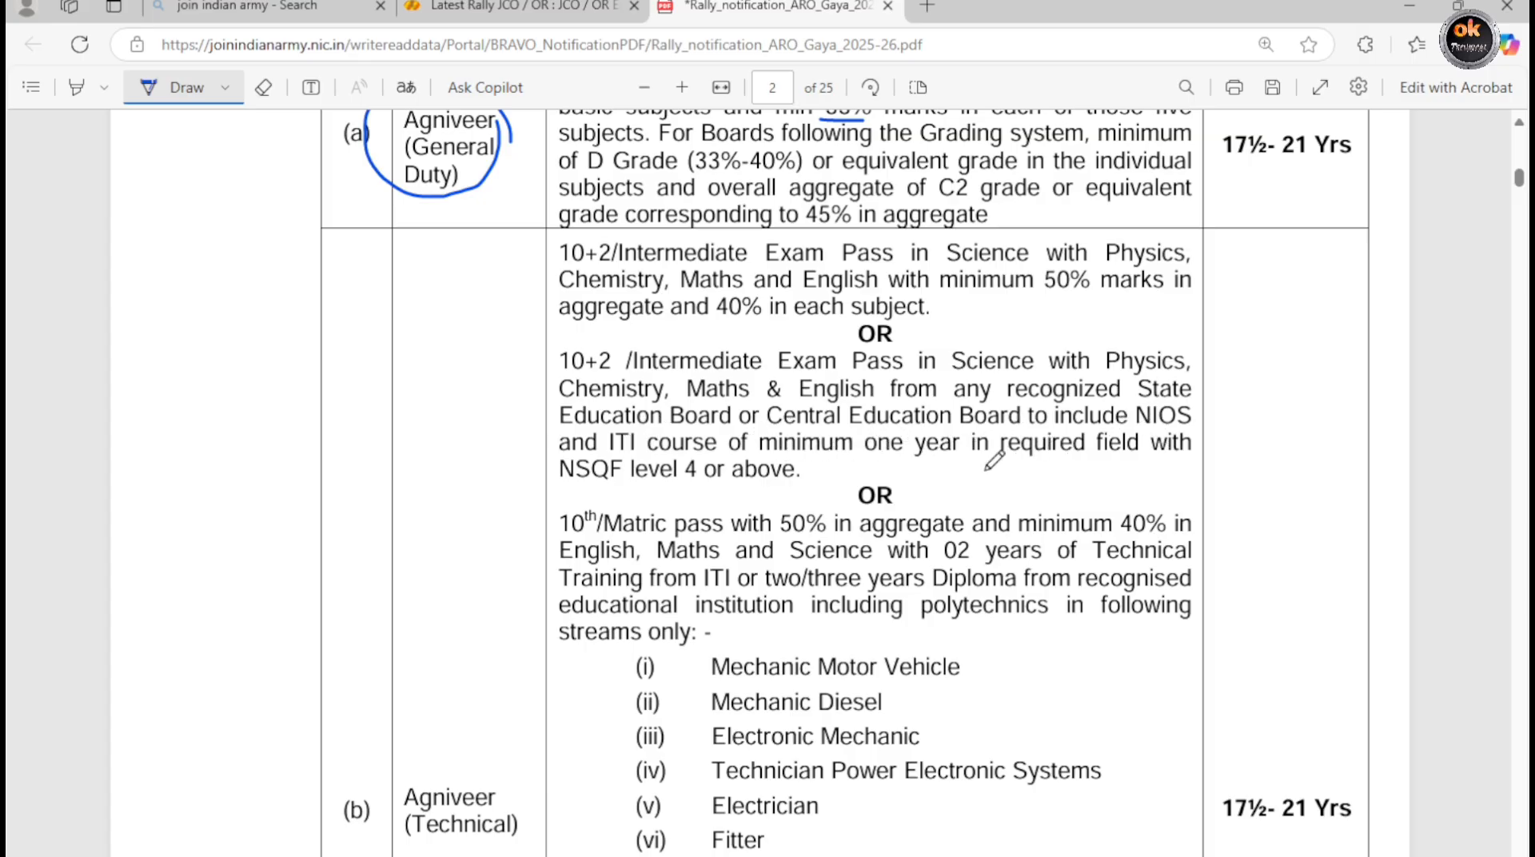
{"action": "scroll", "coordinate": [911, 479], "scroll_direction": "down", "scroll_amount": 3}
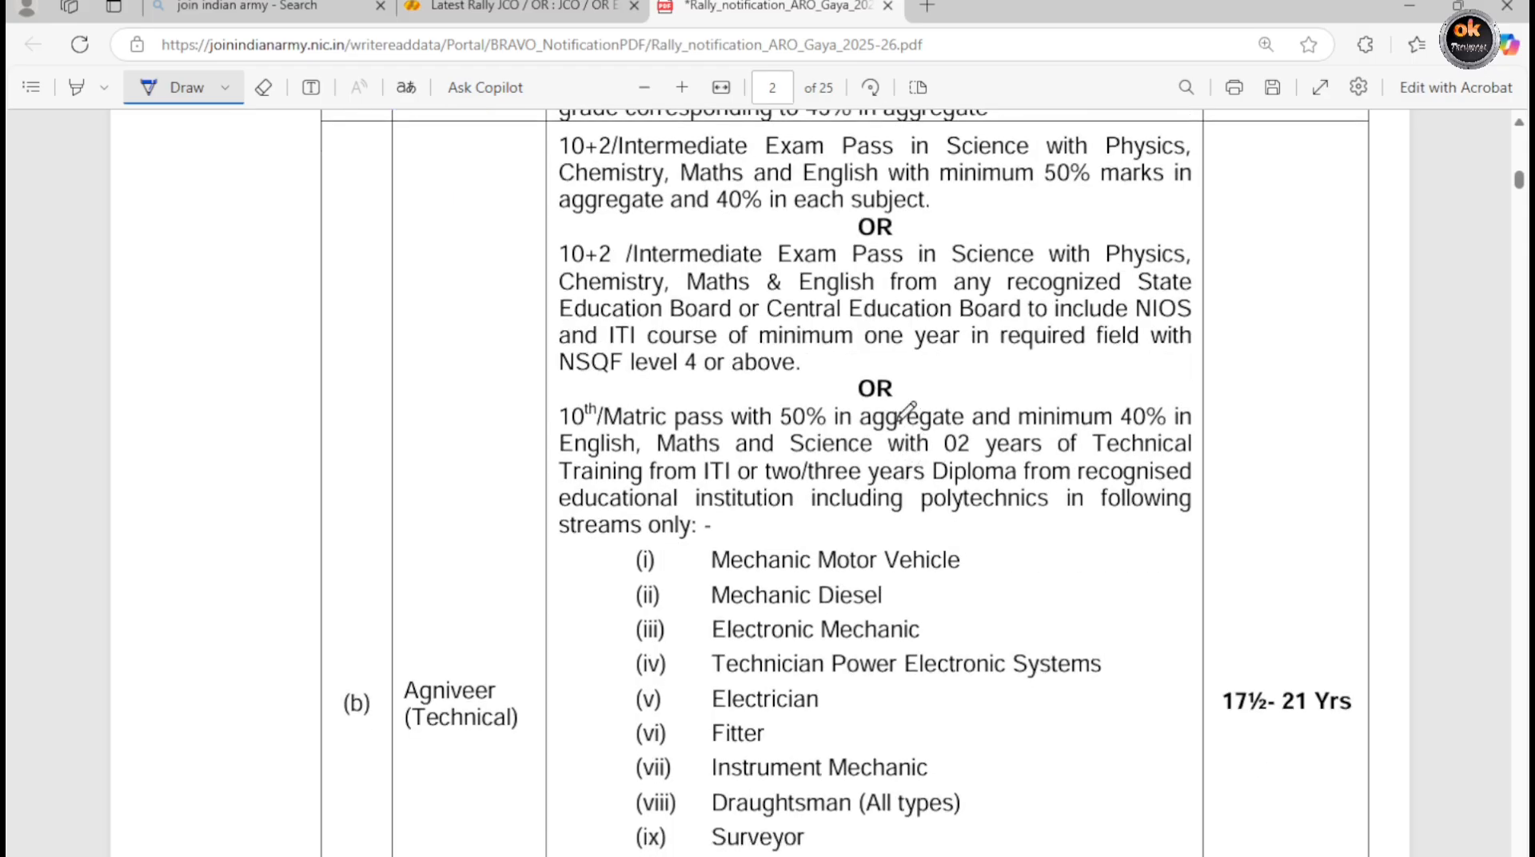
{"action": "scroll", "coordinate": [903, 390], "scroll_direction": "down", "scroll_amount": 3}
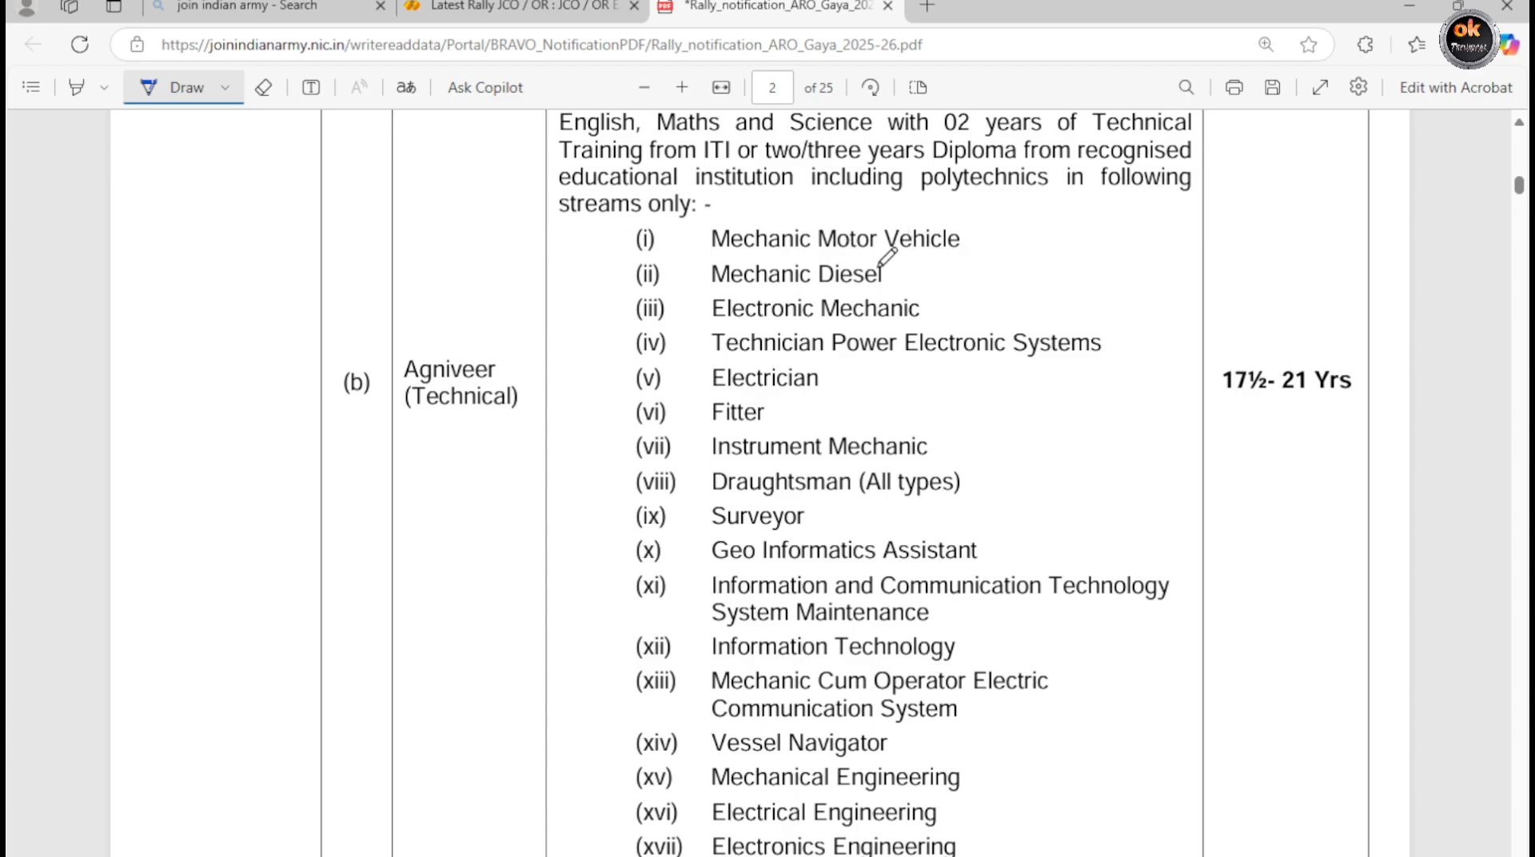
{"action": "scroll", "coordinate": [711, 348], "scroll_direction": "down", "scroll_amount": 3}
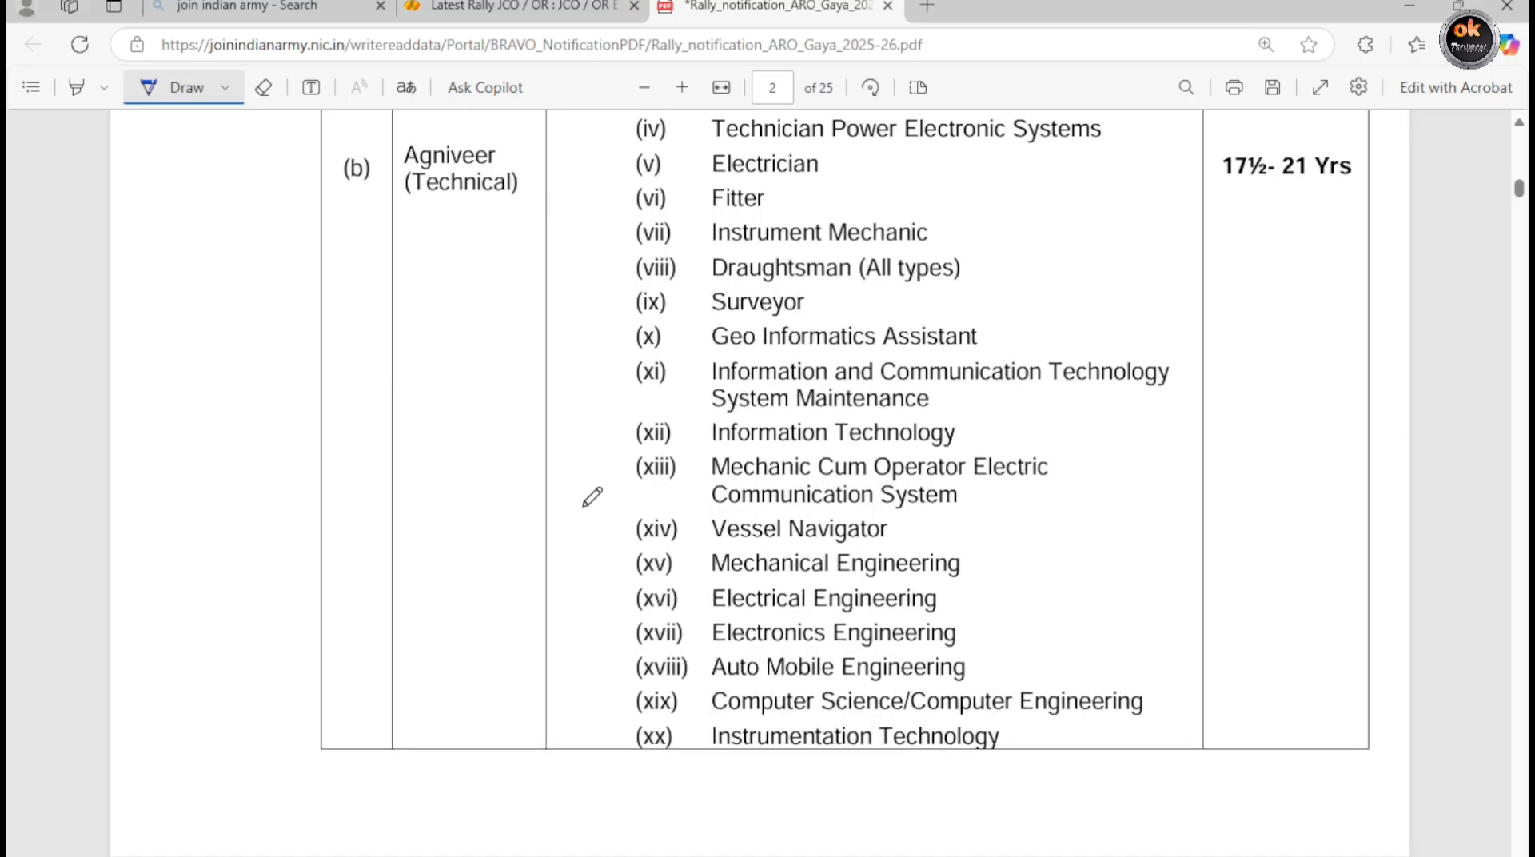
{"action": "left_click_drag", "start_coordinate": [583, 508], "coordinate": [610, 483]}
{"action": "left_click_drag", "start_coordinate": [569, 562], "coordinate": [617, 533]}
{"action": "left_click_drag", "start_coordinate": [567, 630], "coordinate": [593, 612]}
- On page 3, circle the 50% requirement for Clerk/Store Keeper Technical and underline 8th Pass and its 33% requirement in row (e)
{"action": "scroll", "coordinate": [719, 495], "scroll_direction": "down", "scroll_amount": 4}
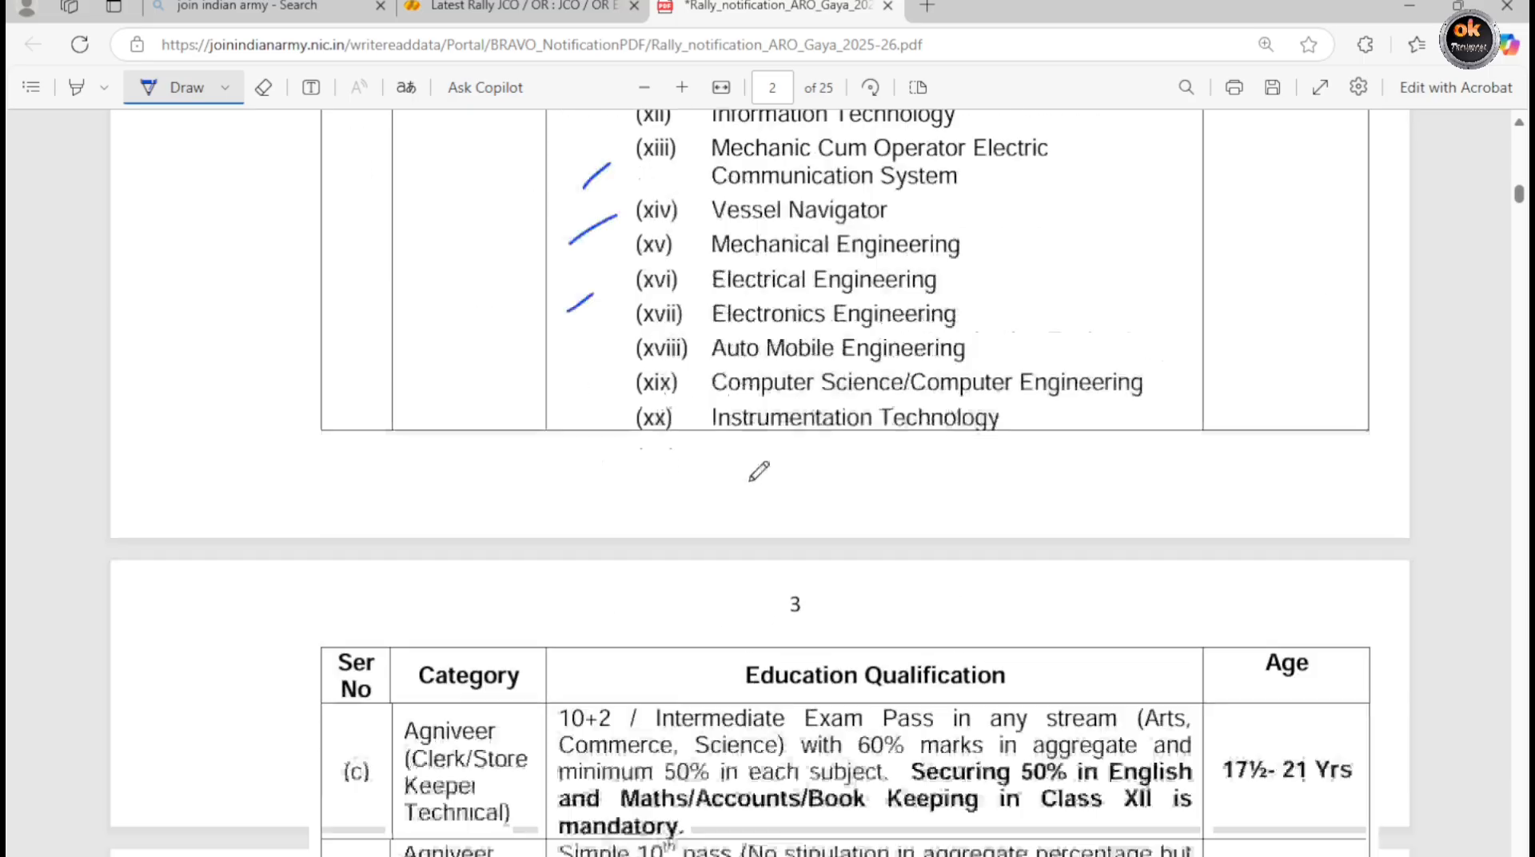
{"action": "scroll", "coordinate": [759, 472], "scroll_direction": "down", "scroll_amount": 5}
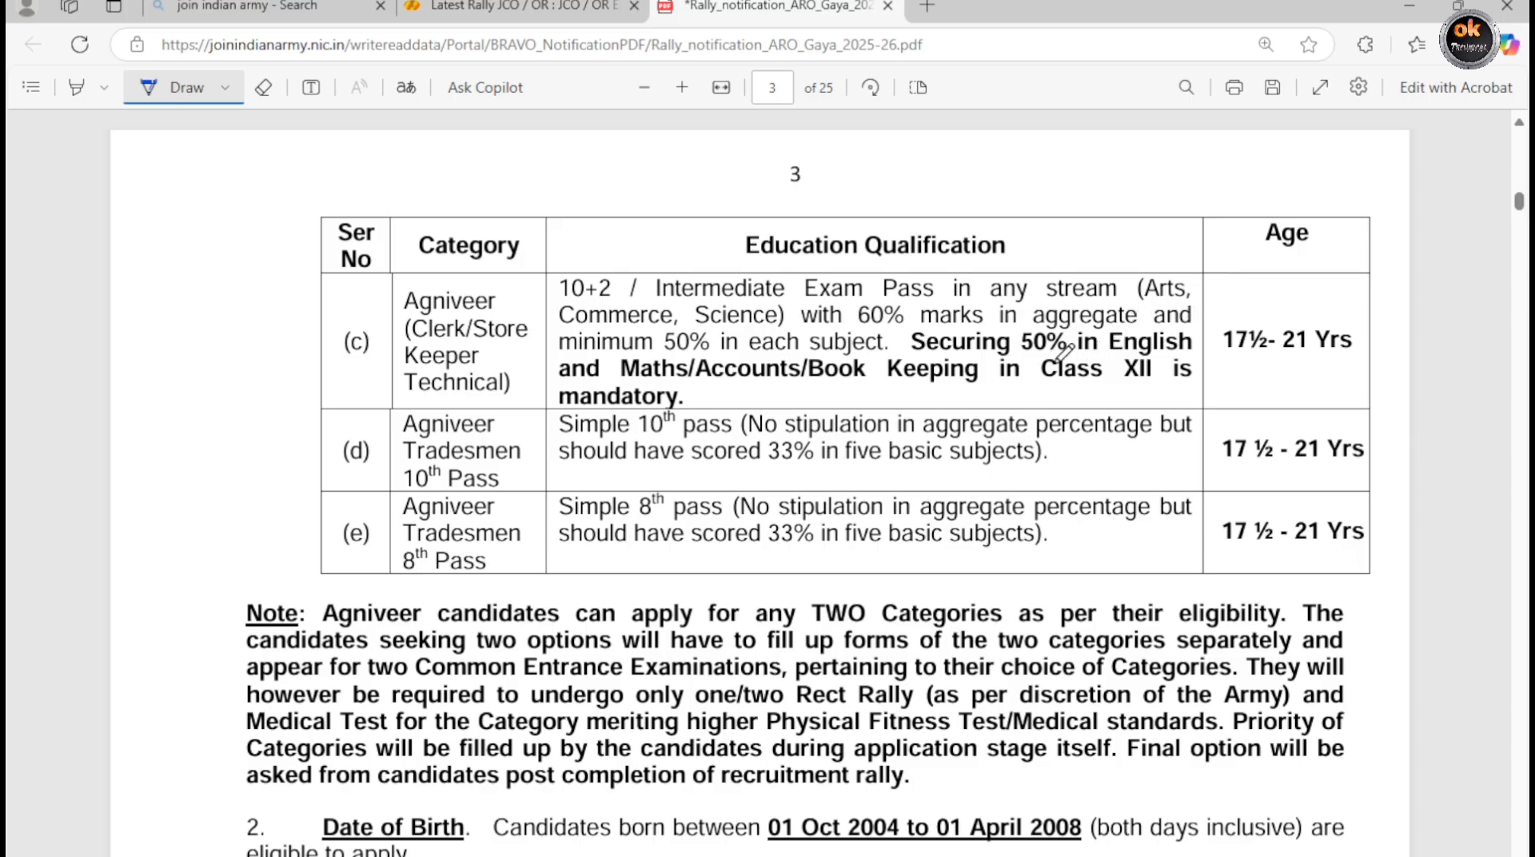
{"action": "mouse_move", "coordinate": [1087, 352]}
{"action": "left_mouse_down"}
{"action": "mouse_move", "coordinate": [1080, 324]}
{"action": "mouse_move", "coordinate": [1032, 317]}
{"action": "mouse_move", "coordinate": [1024, 345]}
{"action": "left_mouse_up"}
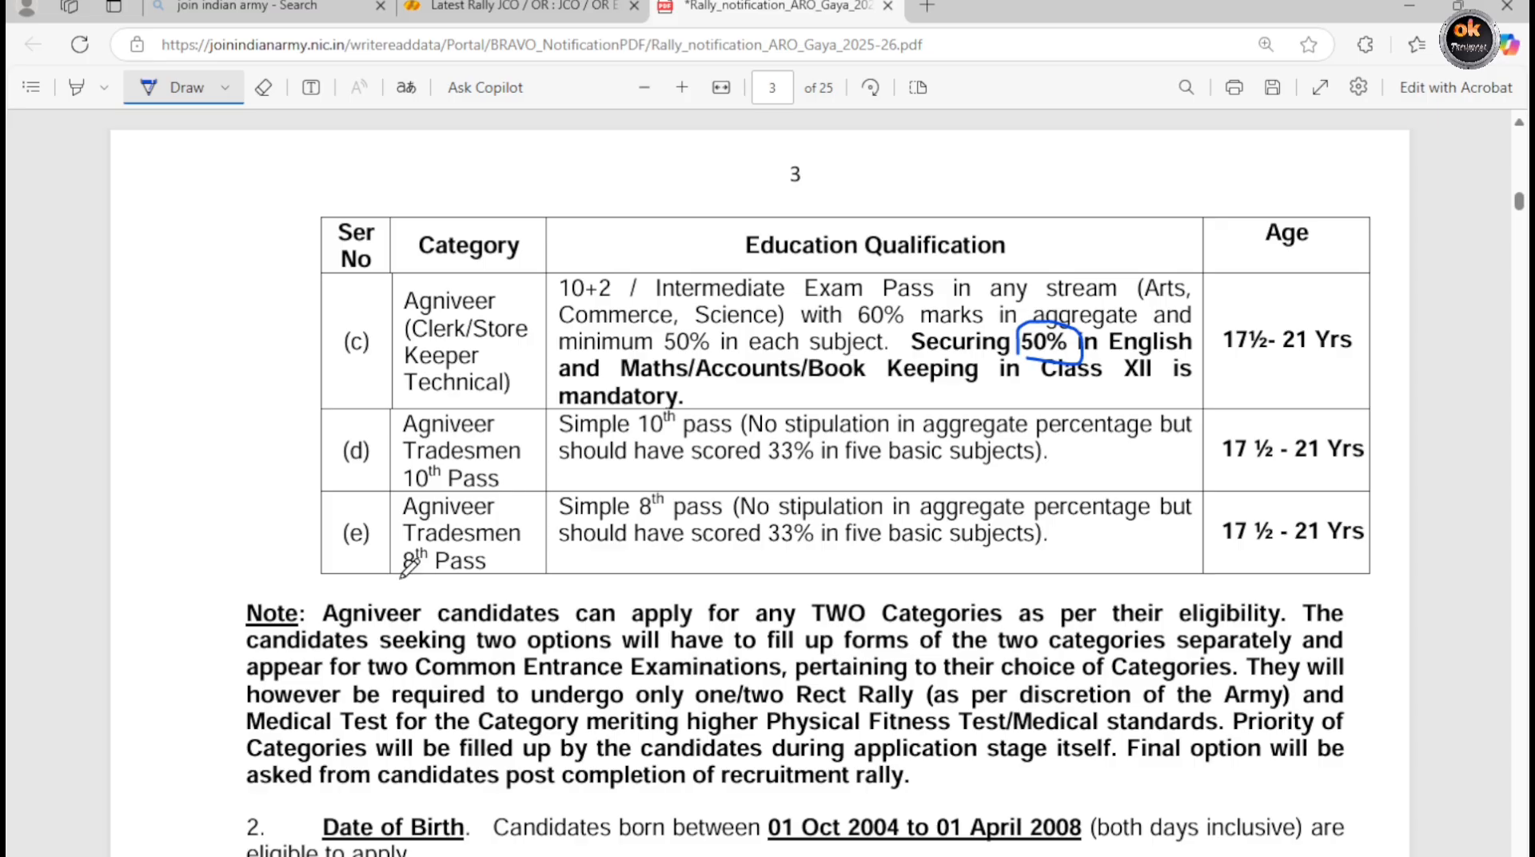
{"action": "left_click_drag", "start_coordinate": [400, 577], "coordinate": [493, 568]}
{"action": "left_click_drag", "start_coordinate": [741, 563], "coordinate": [842, 562]}
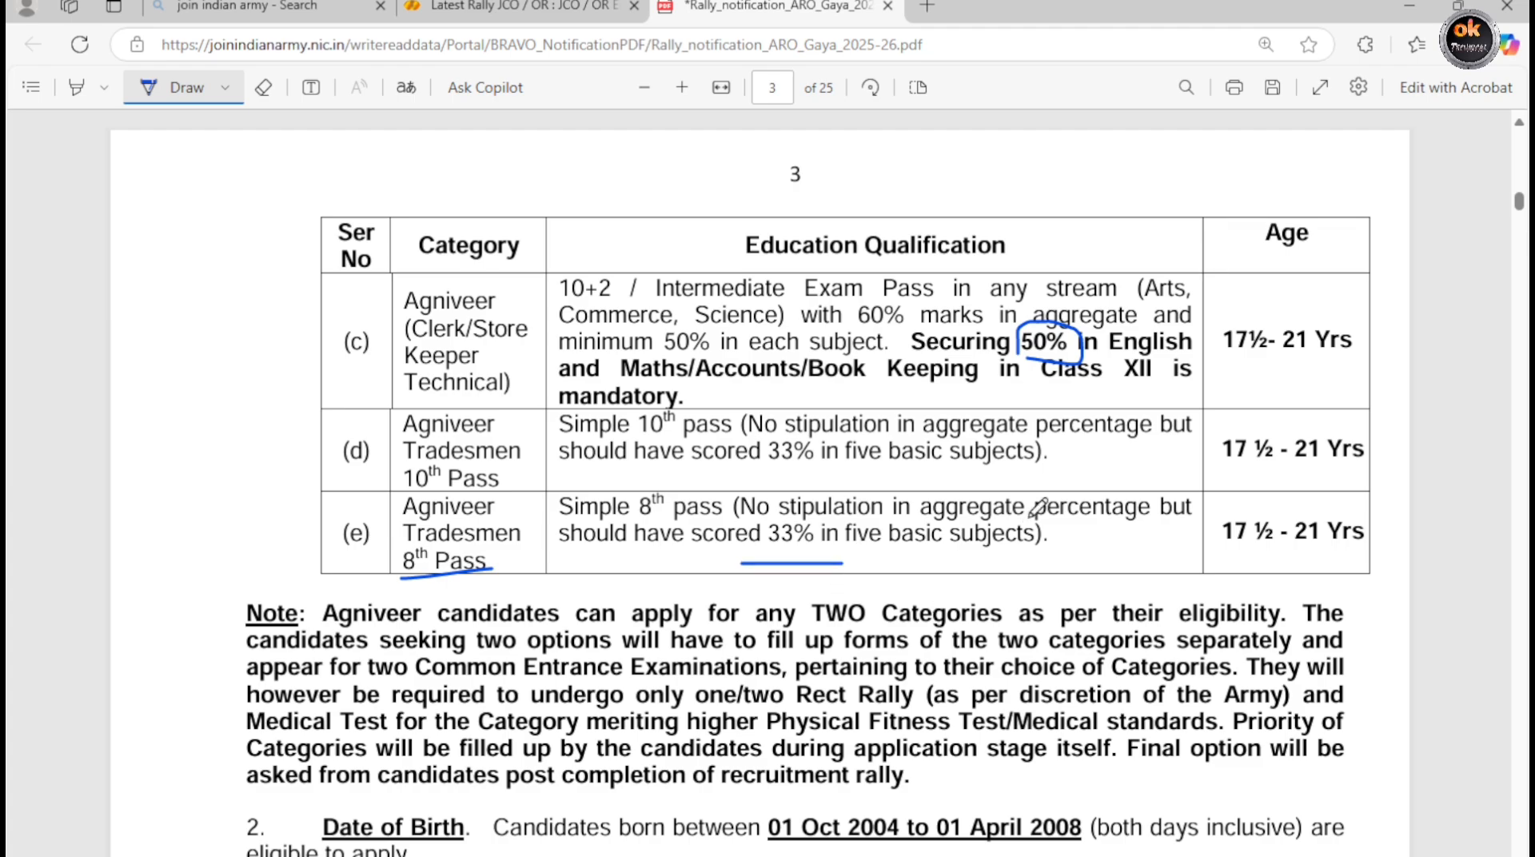
- Review the physical standards, relaxations and bonus marks tables on pages 3 and 4, and return to the rally notifications list
{"action": "scroll", "coordinate": [600, 595], "scroll_direction": "up", "scroll_amount": 2}
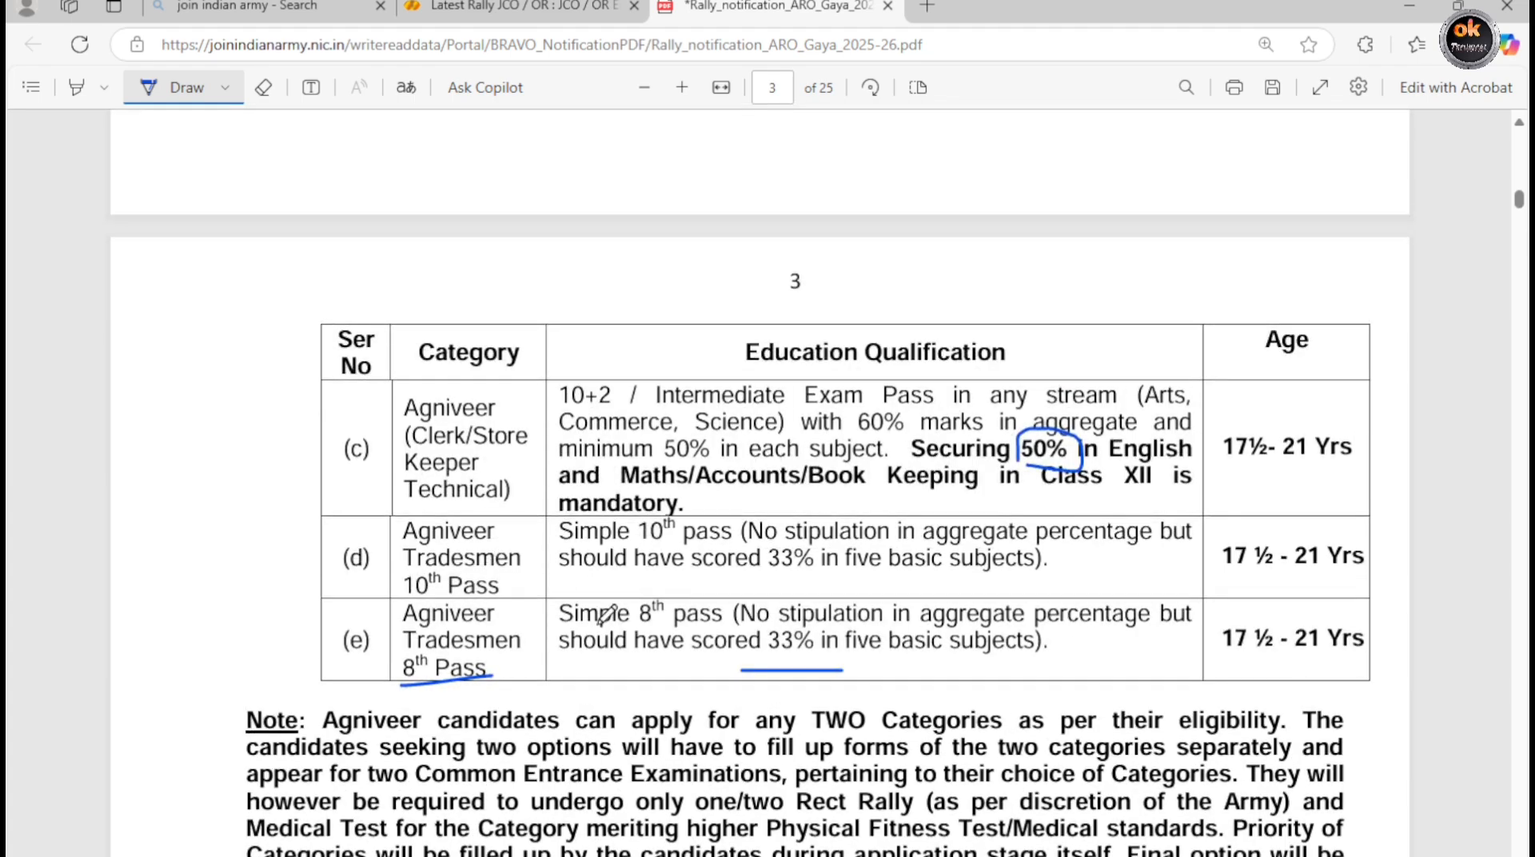
{"action": "scroll", "coordinate": [605, 615], "scroll_direction": "down", "scroll_amount": 5}
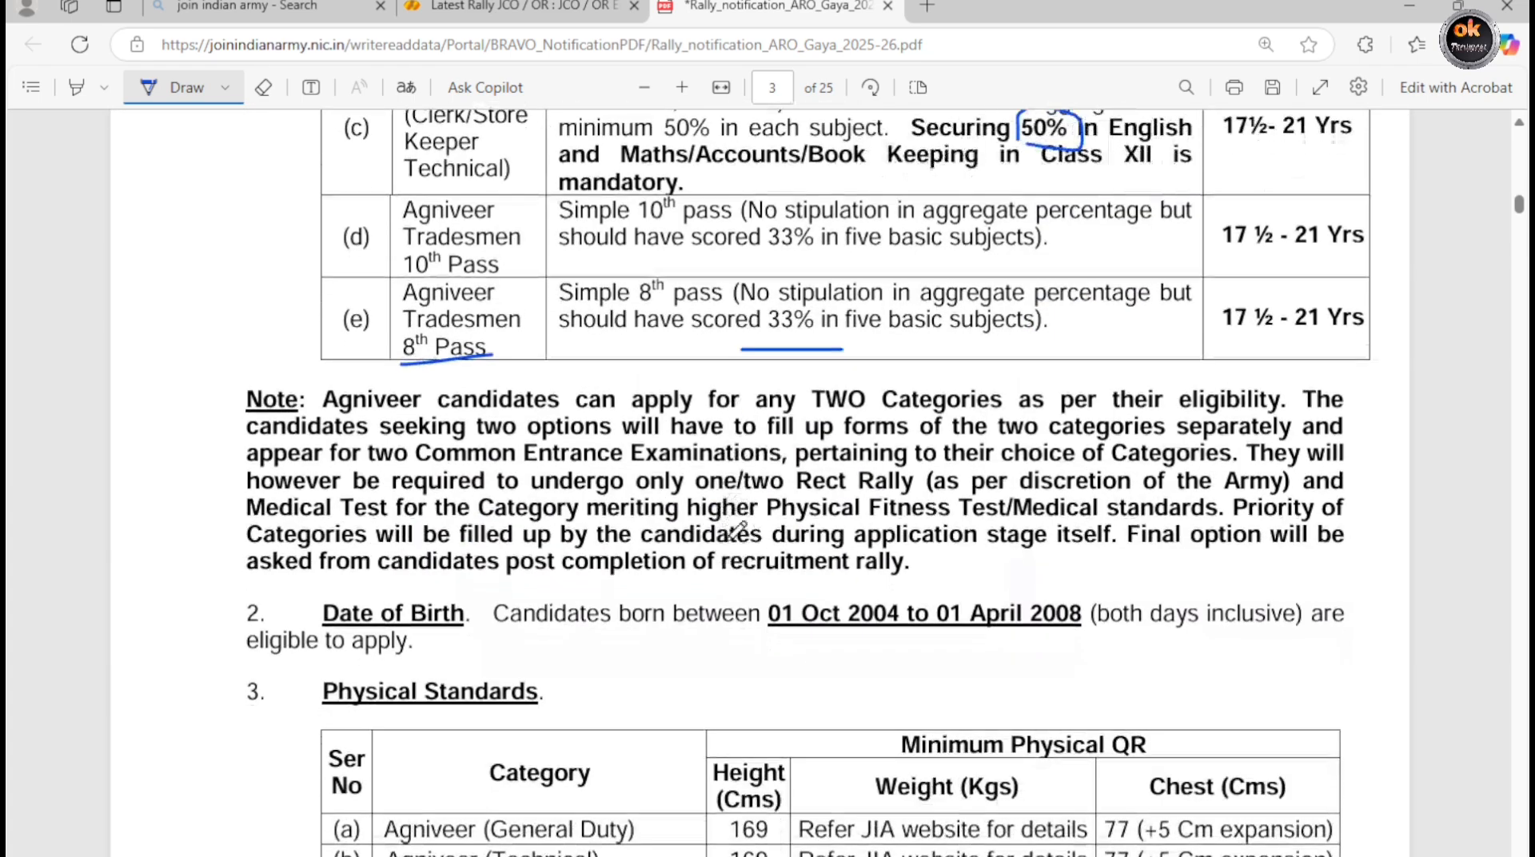
{"action": "scroll", "coordinate": [738, 529], "scroll_direction": "down", "scroll_amount": 8}
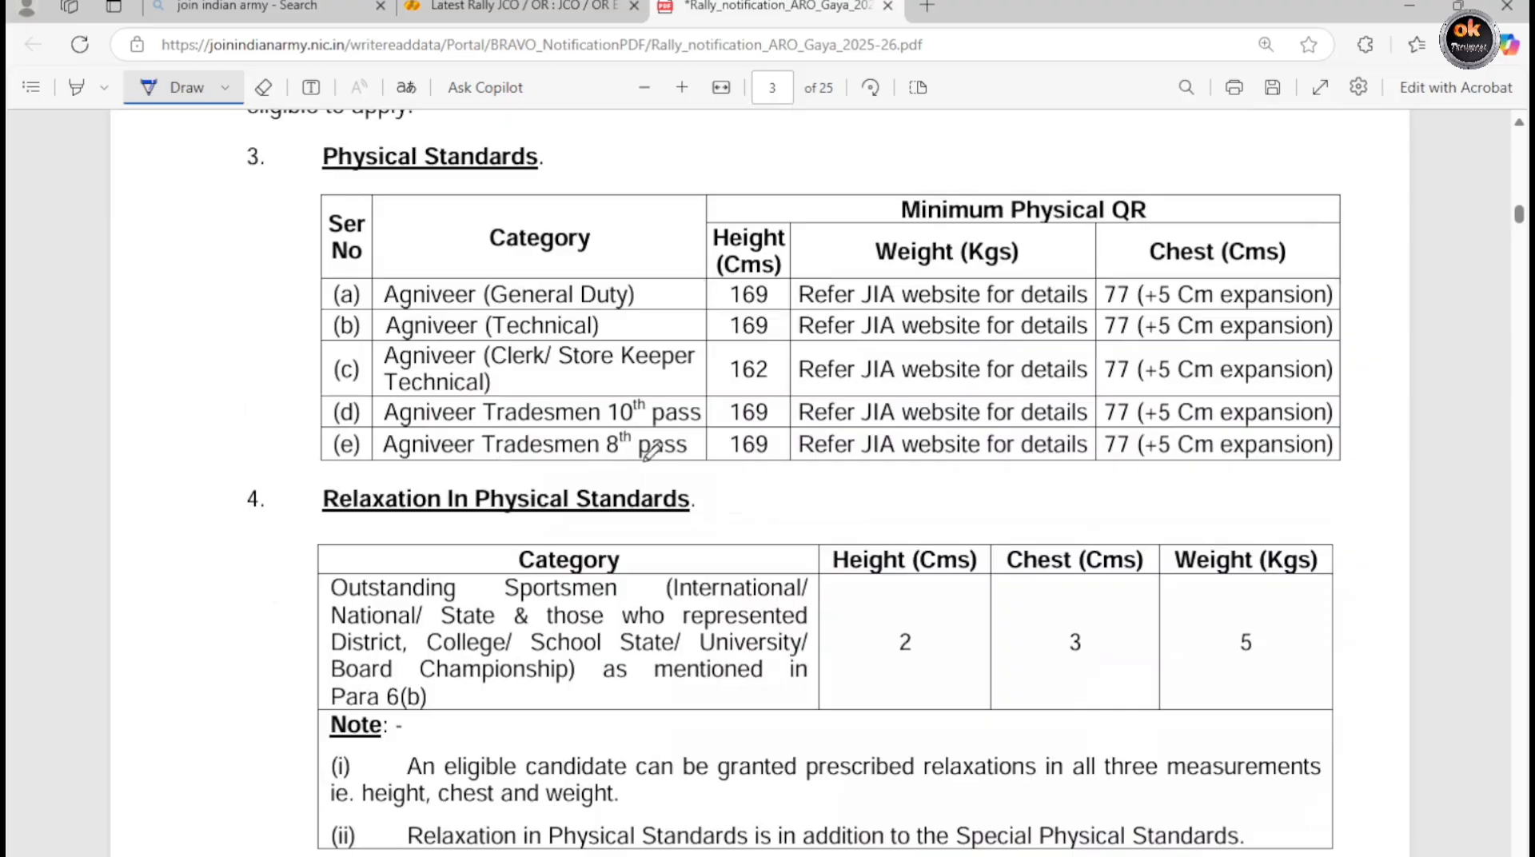
{"action": "scroll", "coordinate": [649, 452], "scroll_direction": "down", "scroll_amount": 20}
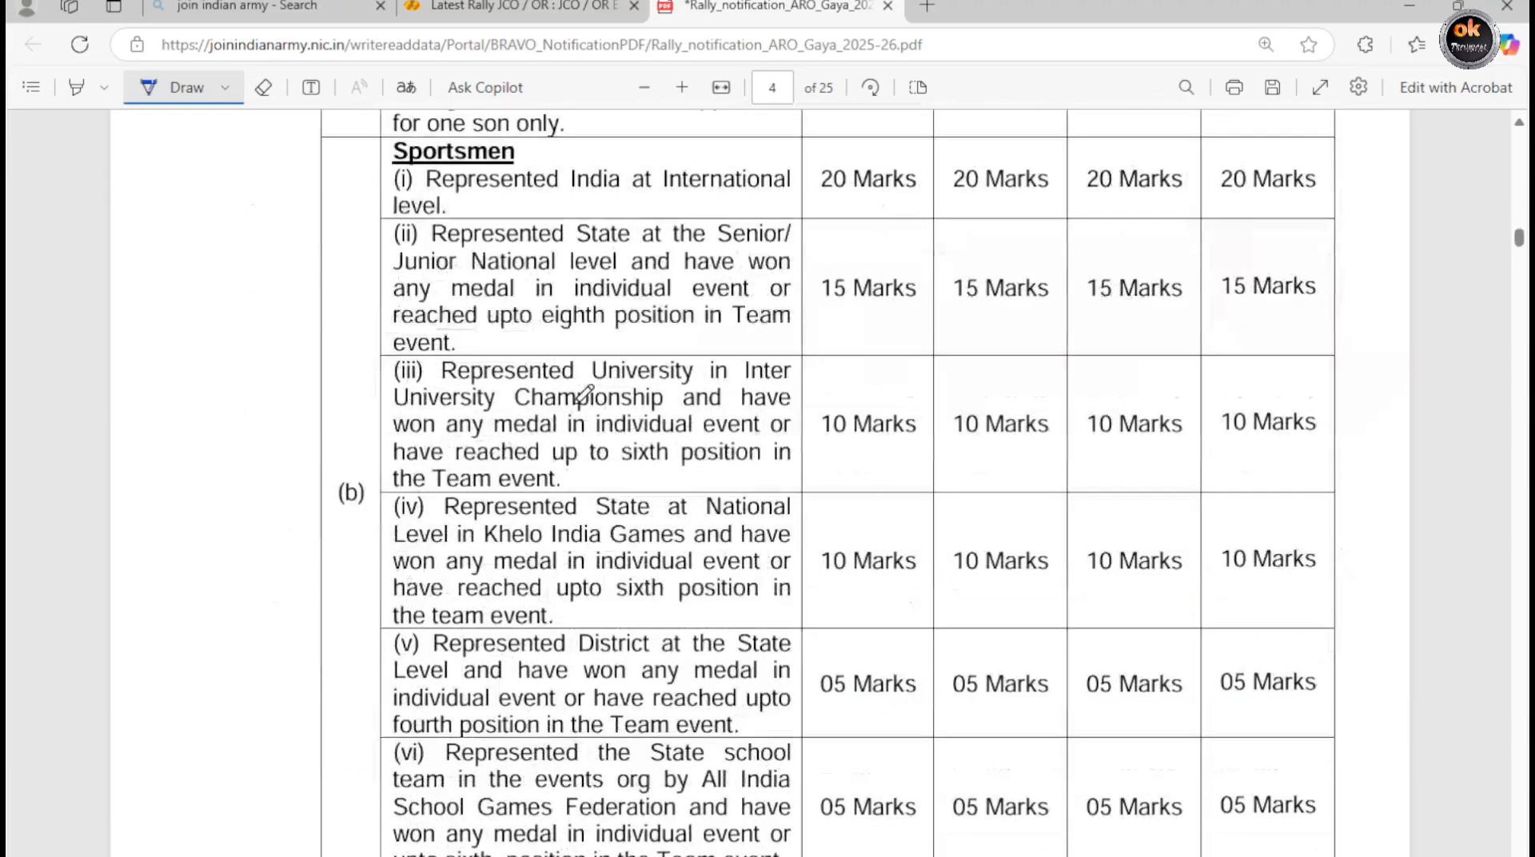
{"action": "scroll", "coordinate": [583, 395], "scroll_direction": "down", "scroll_amount": 6}
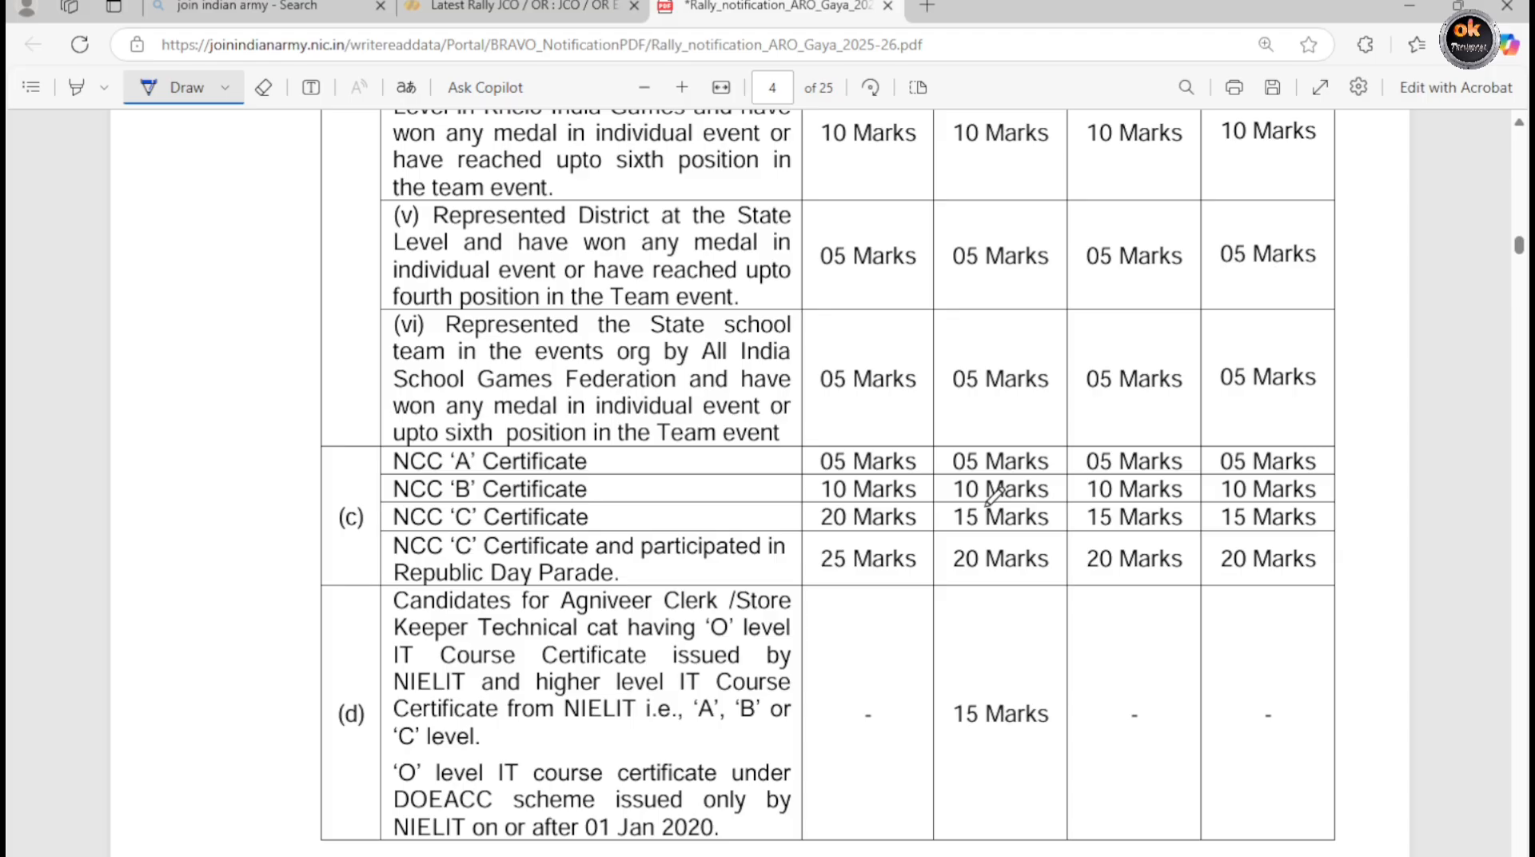
{"action": "scroll", "coordinate": [994, 496], "scroll_direction": "up", "scroll_amount": 3}
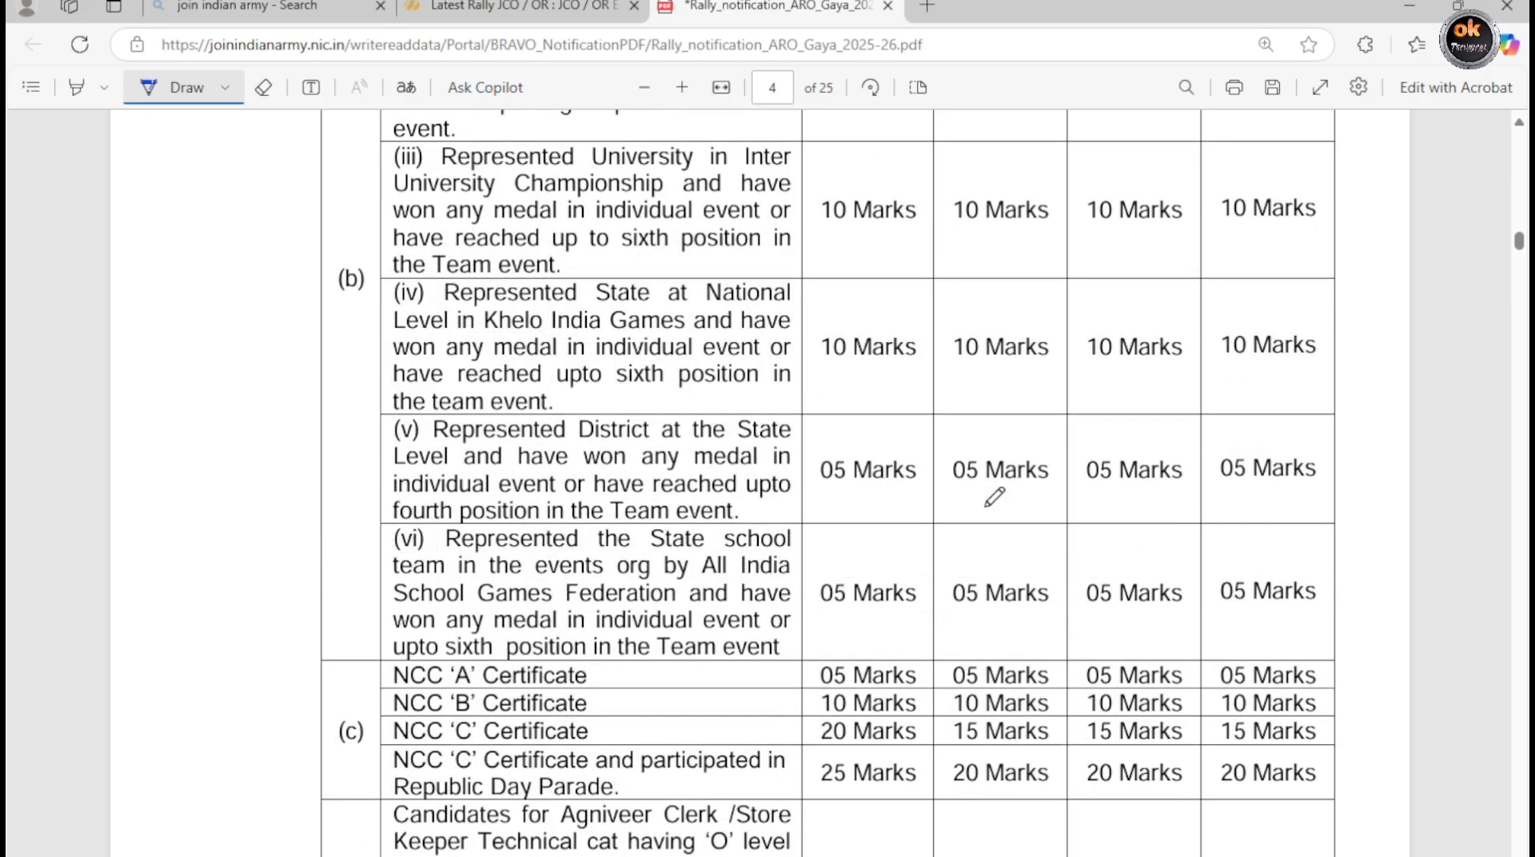
{"action": "scroll", "coordinate": [993, 496], "scroll_direction": "up", "scroll_amount": 6}
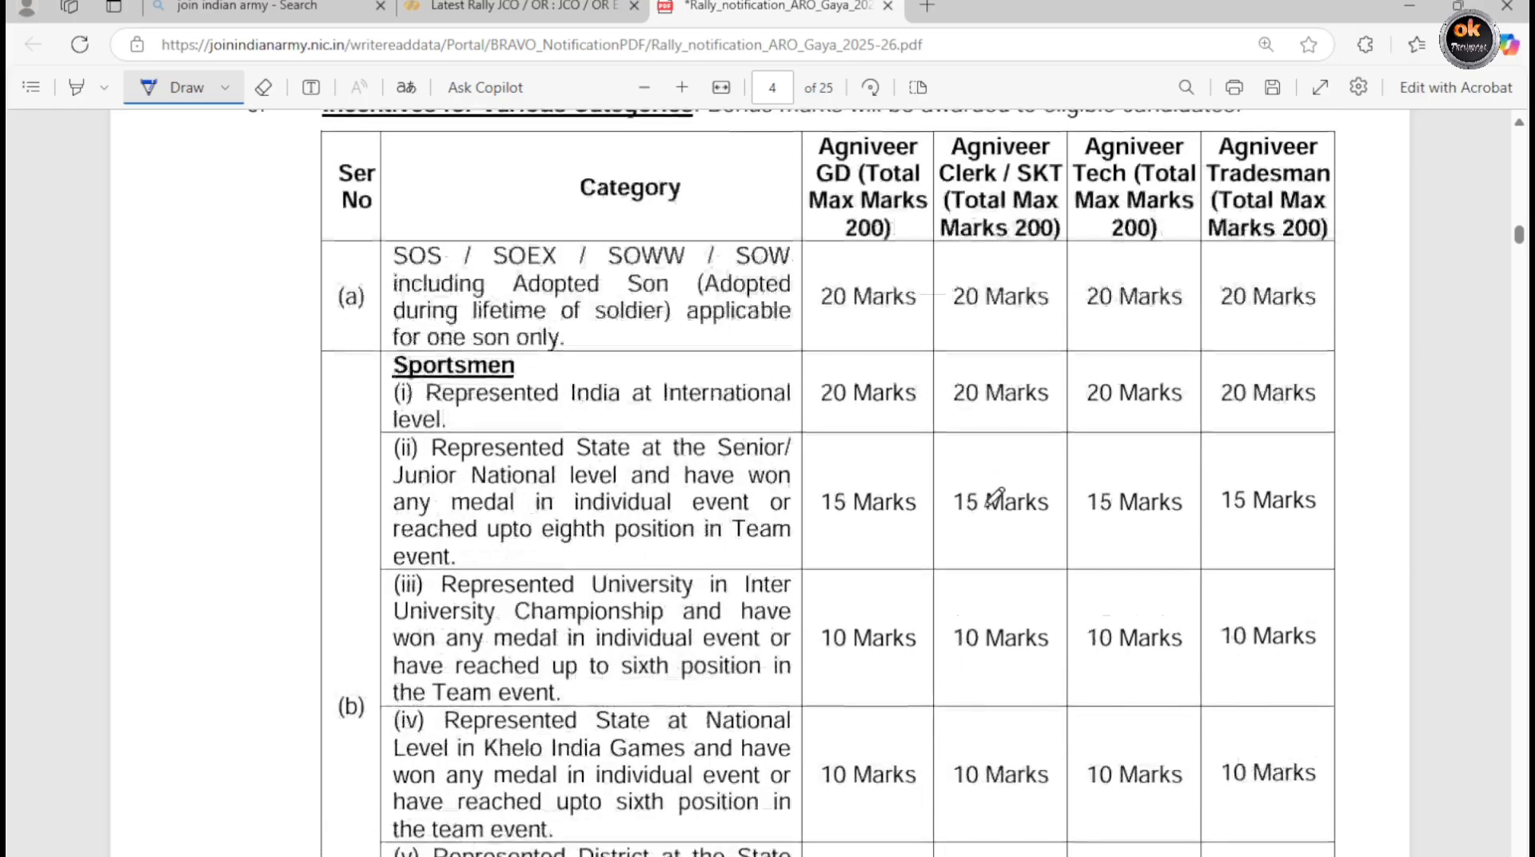
{"action": "scroll", "coordinate": [993, 496], "scroll_direction": "up", "scroll_amount": 6}
{"action": "scroll", "coordinate": [994, 495], "scroll_direction": "up", "scroll_amount": 6}
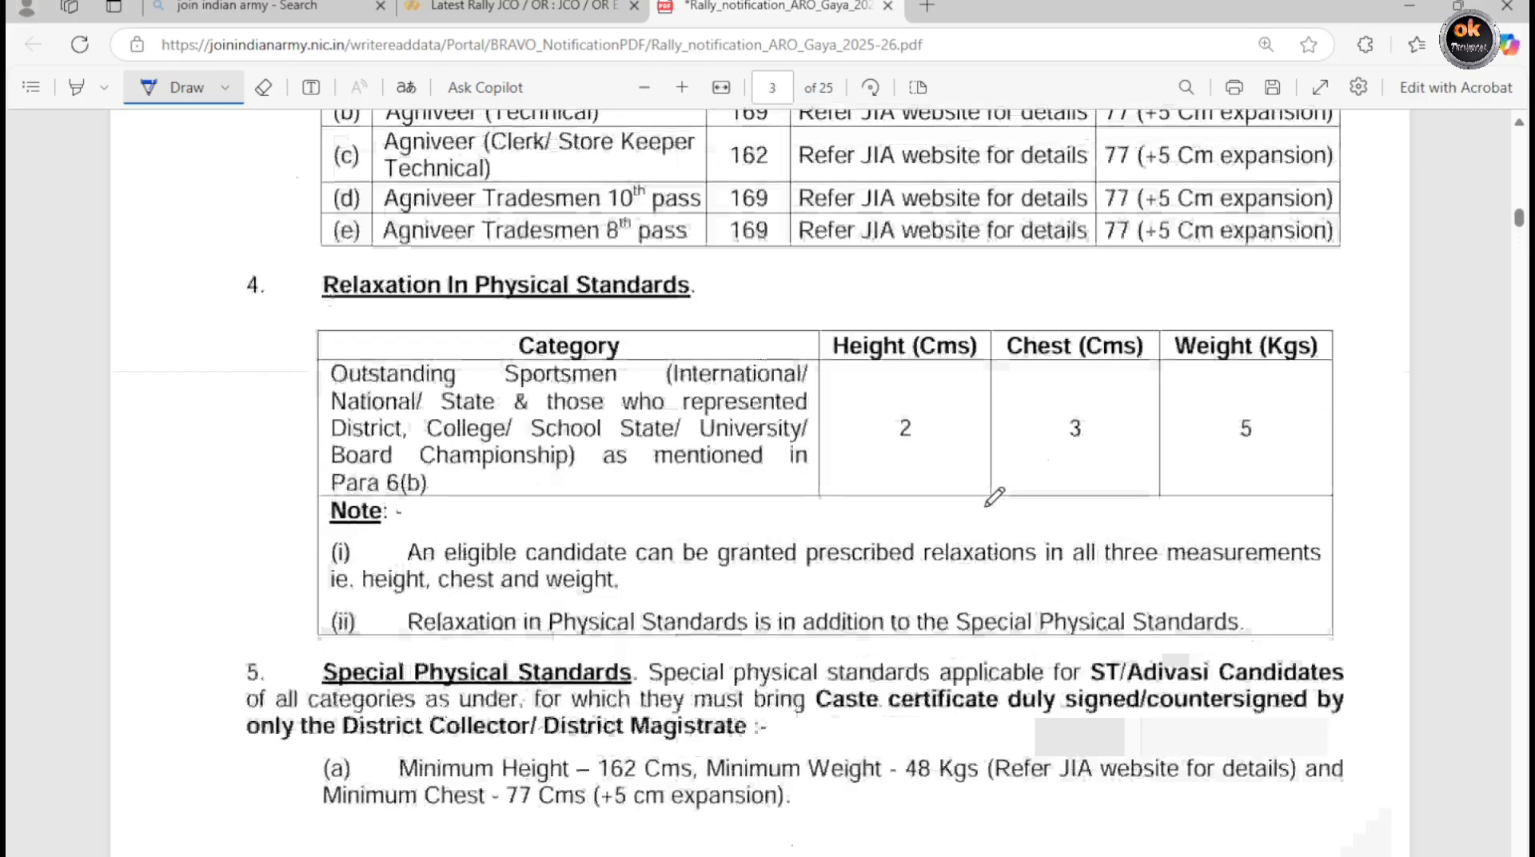
{"action": "scroll", "coordinate": [993, 495], "scroll_direction": "up", "scroll_amount": 5}
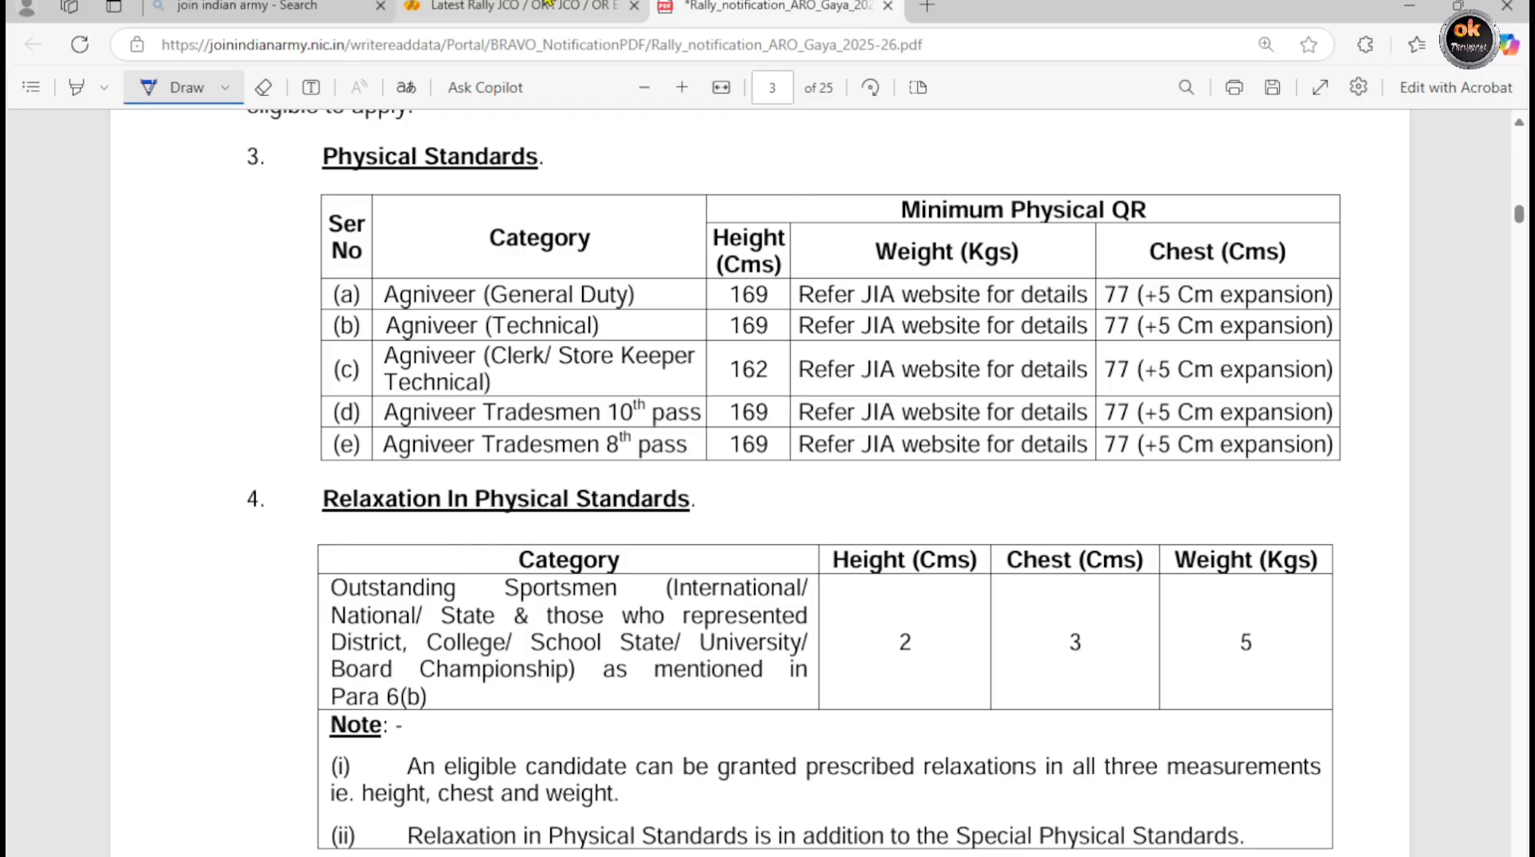
{"action": "left_click", "coordinate": [548, 5]}
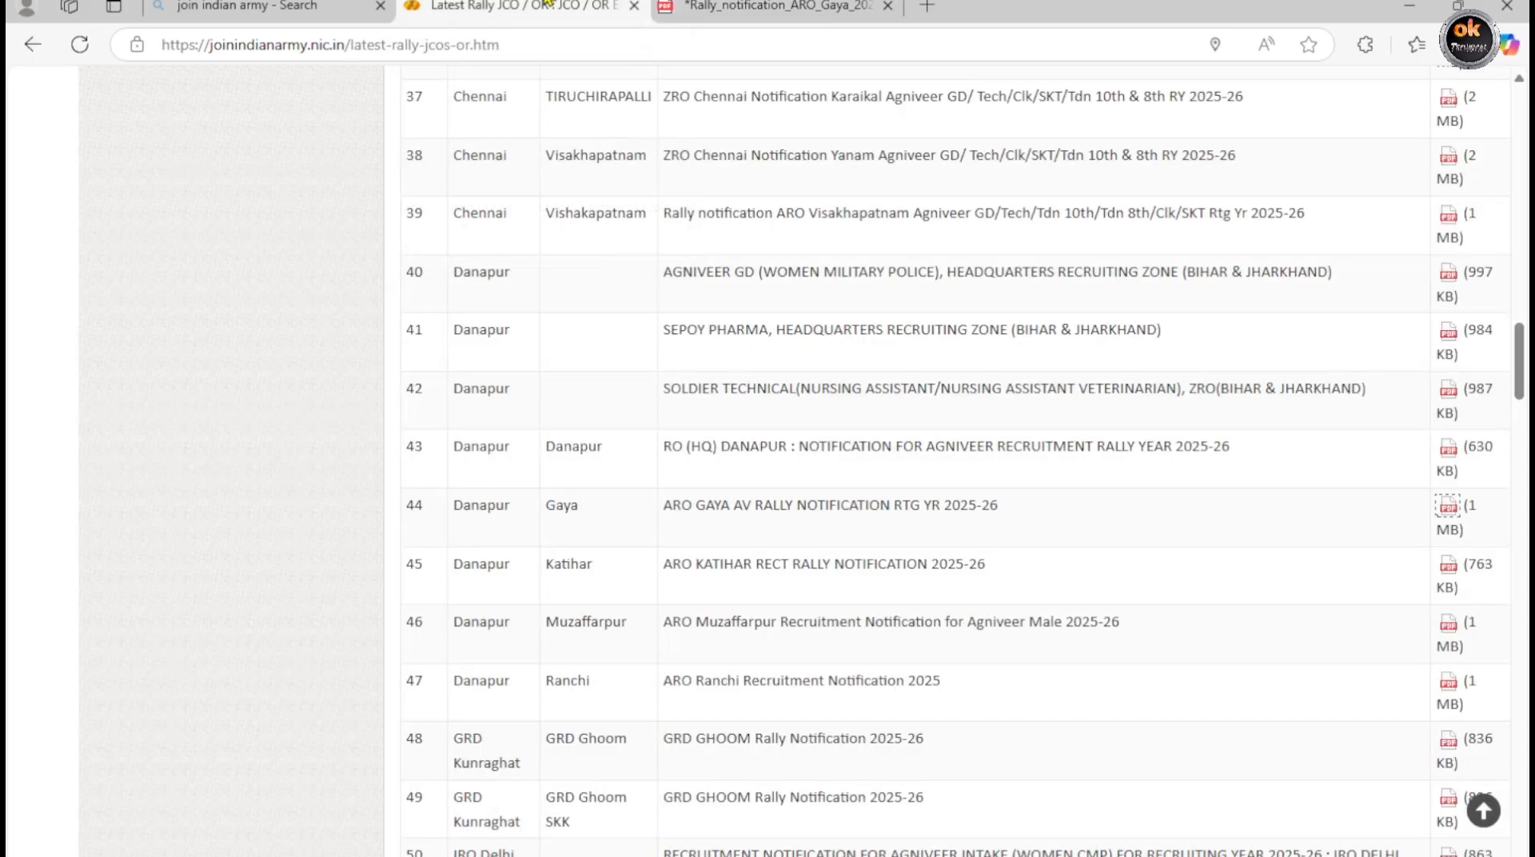
- Return to the site's home page and open the Eligibility form for Agnipath candidates
{"action": "scroll", "coordinate": [873, 551], "scroll_direction": "up", "scroll_amount": 20}
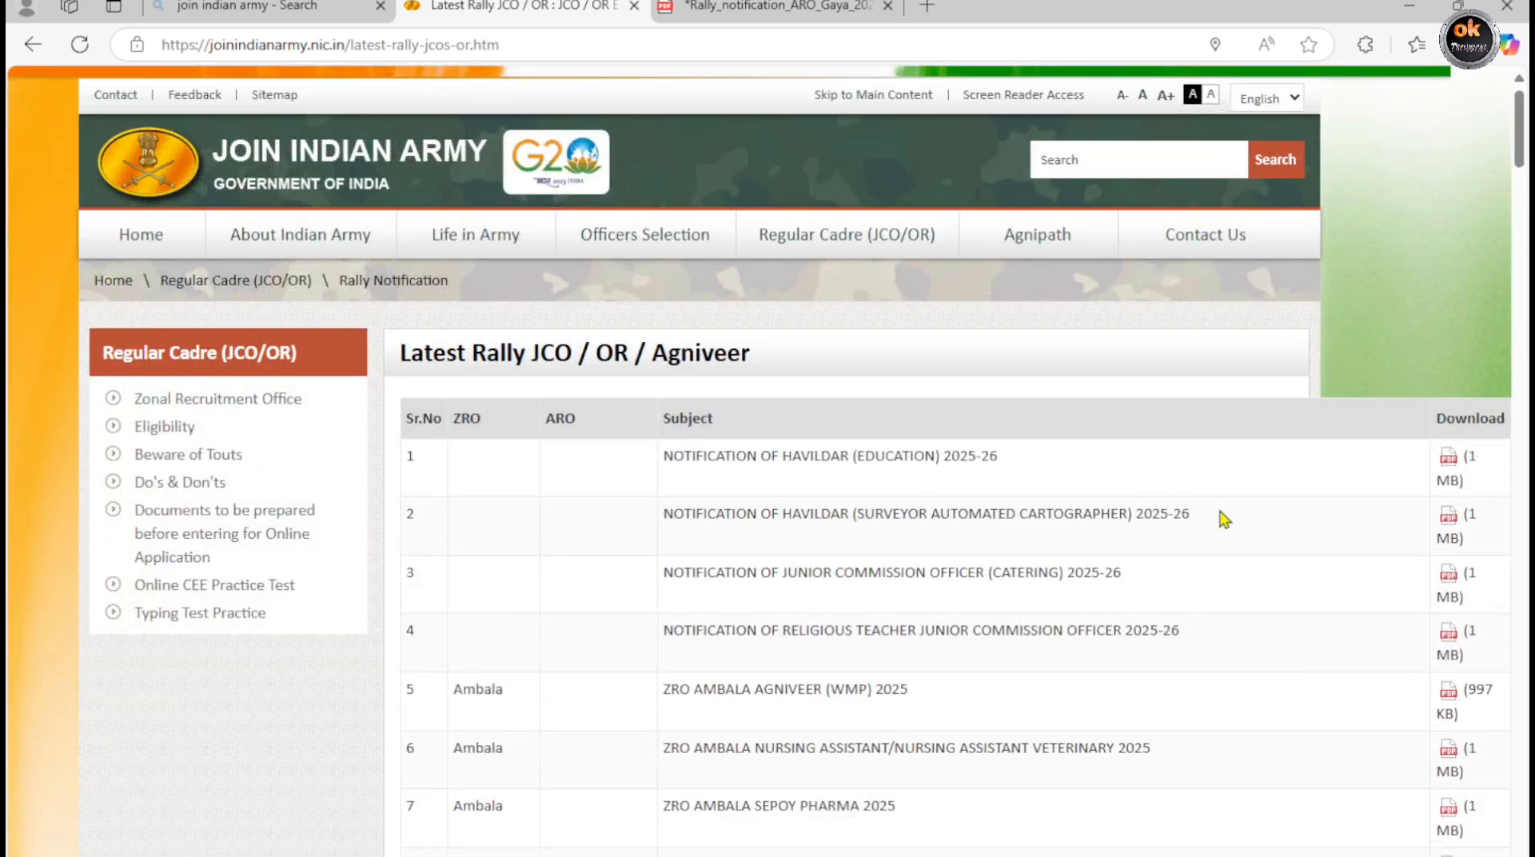
{"action": "left_click", "coordinate": [149, 253]}
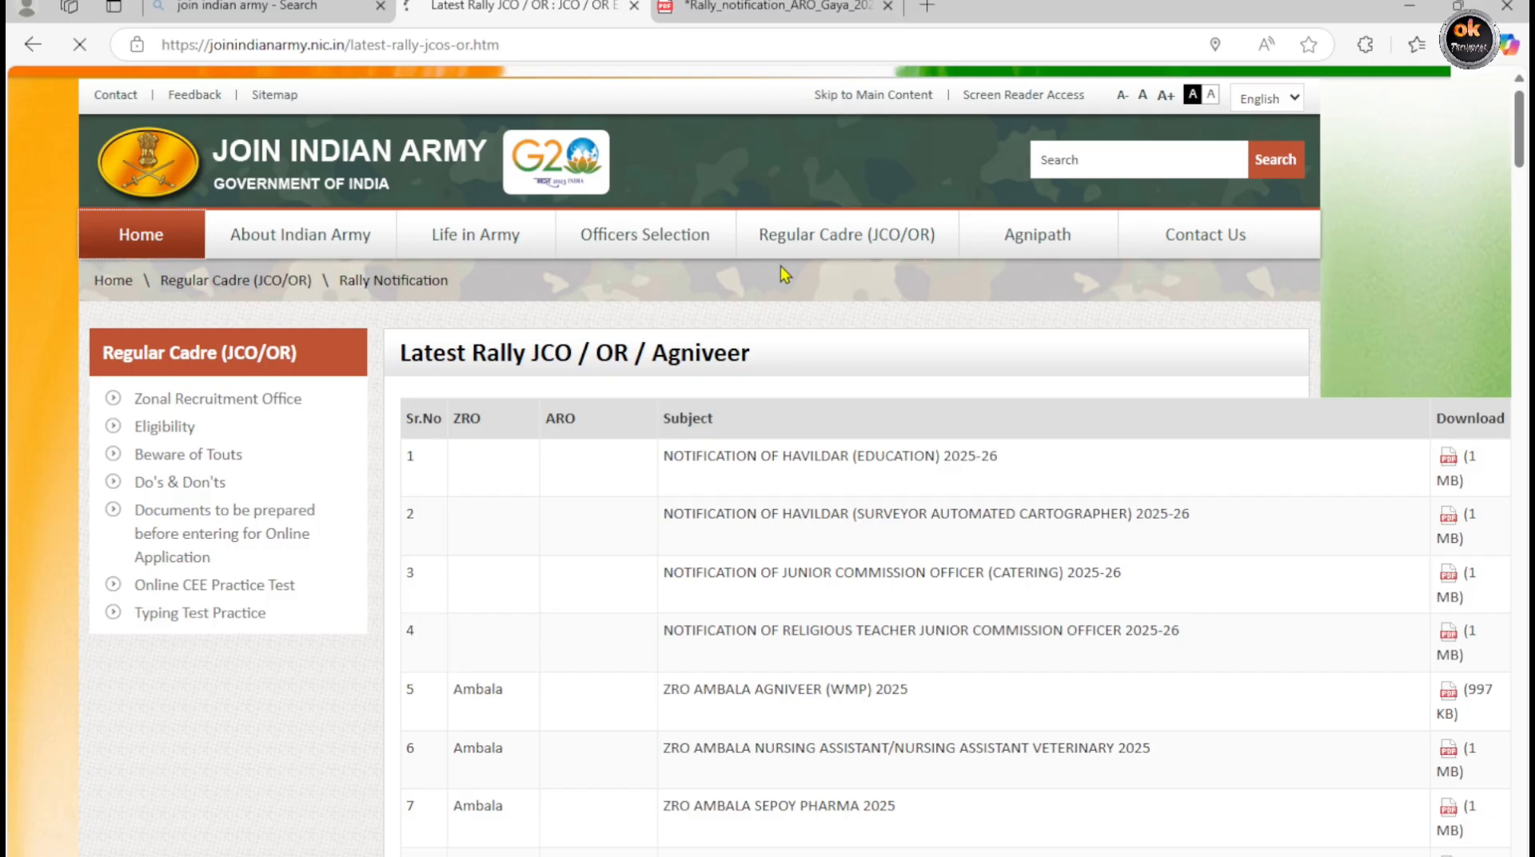
{"action": "mouse_move", "coordinate": [1067, 244]}
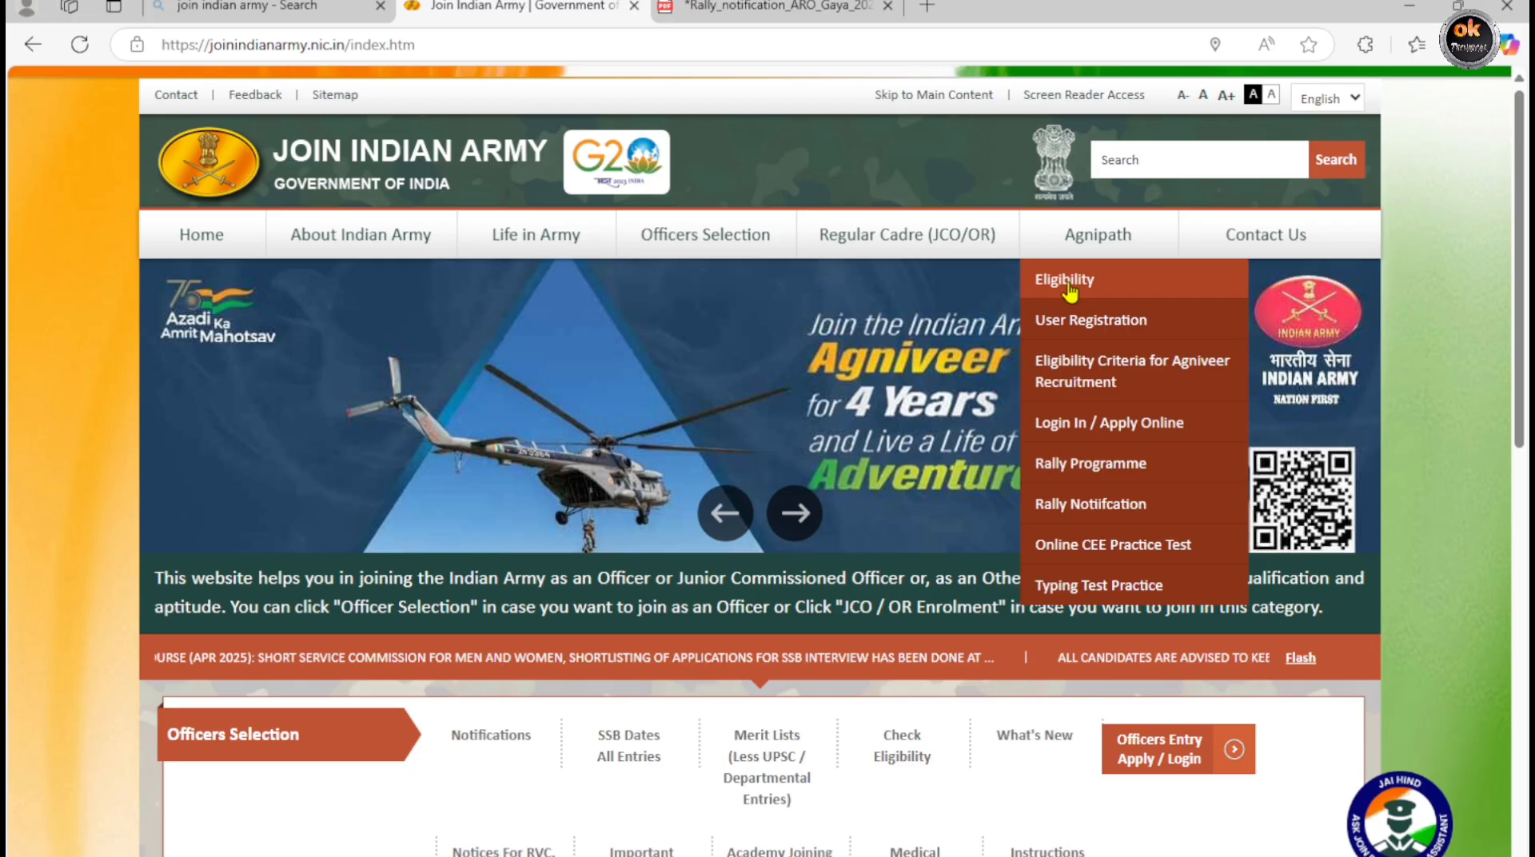
{"action": "left_click", "coordinate": [1087, 284]}
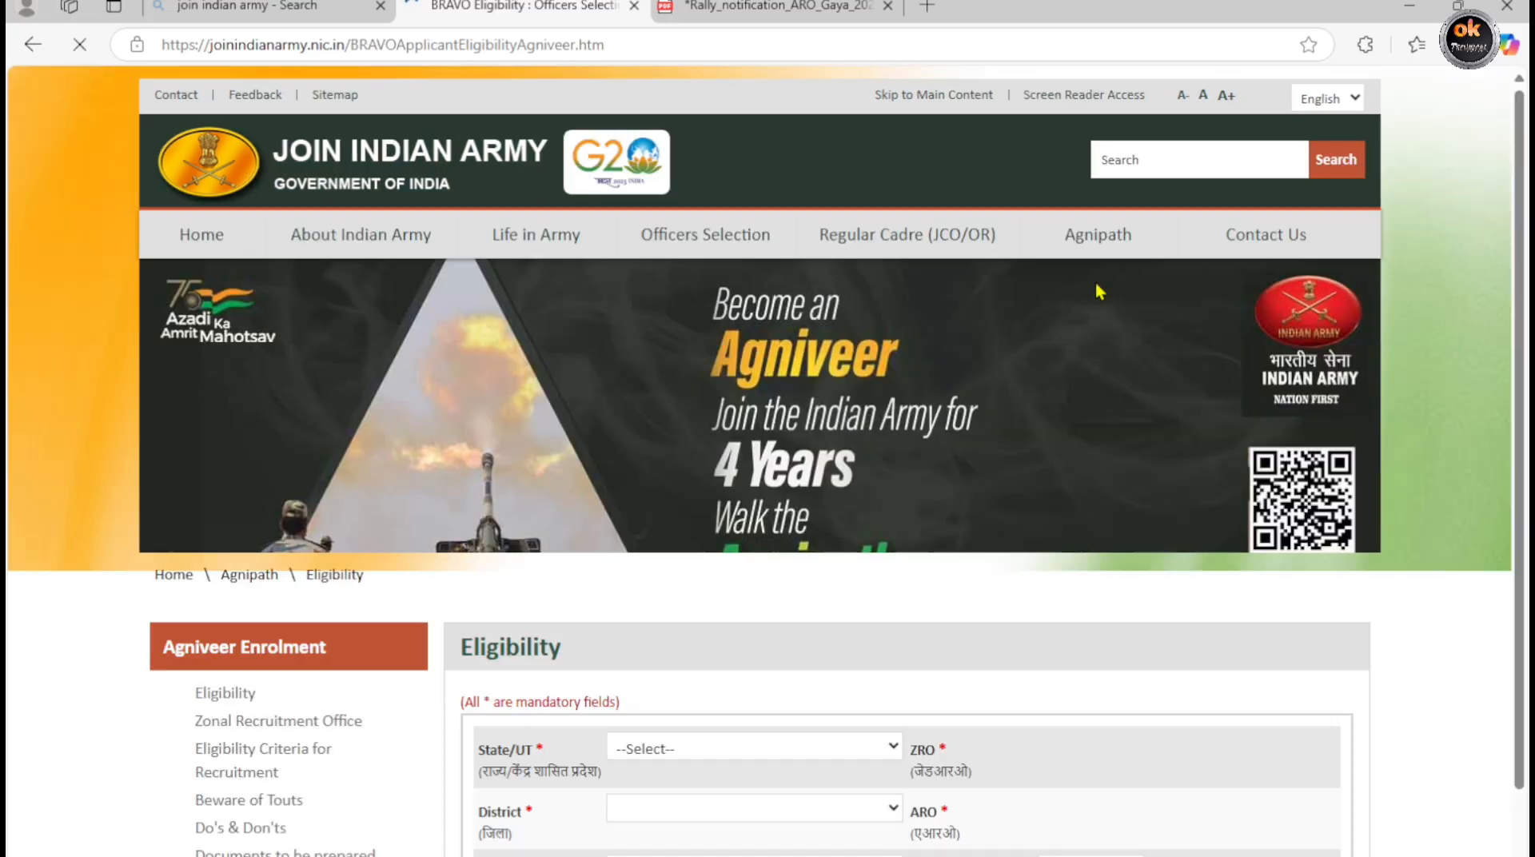
- Set the candidate's state to BIHAR, the district to GAYA and the tehsil to Fatehpur
{"action": "scroll", "coordinate": [797, 363], "scroll_direction": "down", "scroll_amount": 7}
{"action": "scroll", "coordinate": [787, 366], "scroll_direction": "up", "scroll_amount": 3}
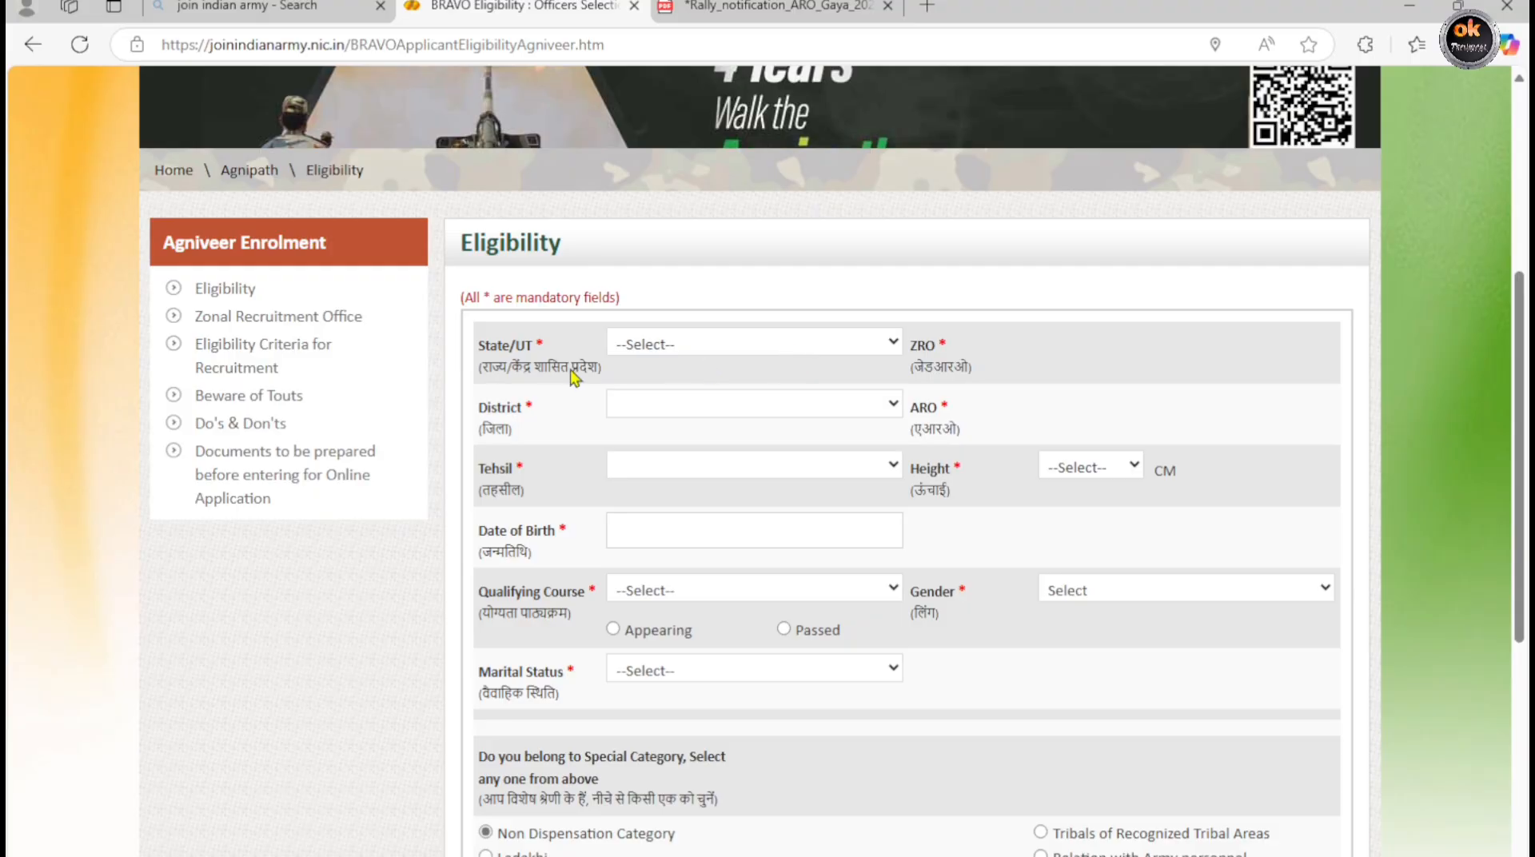
{"action": "left_click", "coordinate": [647, 350]}
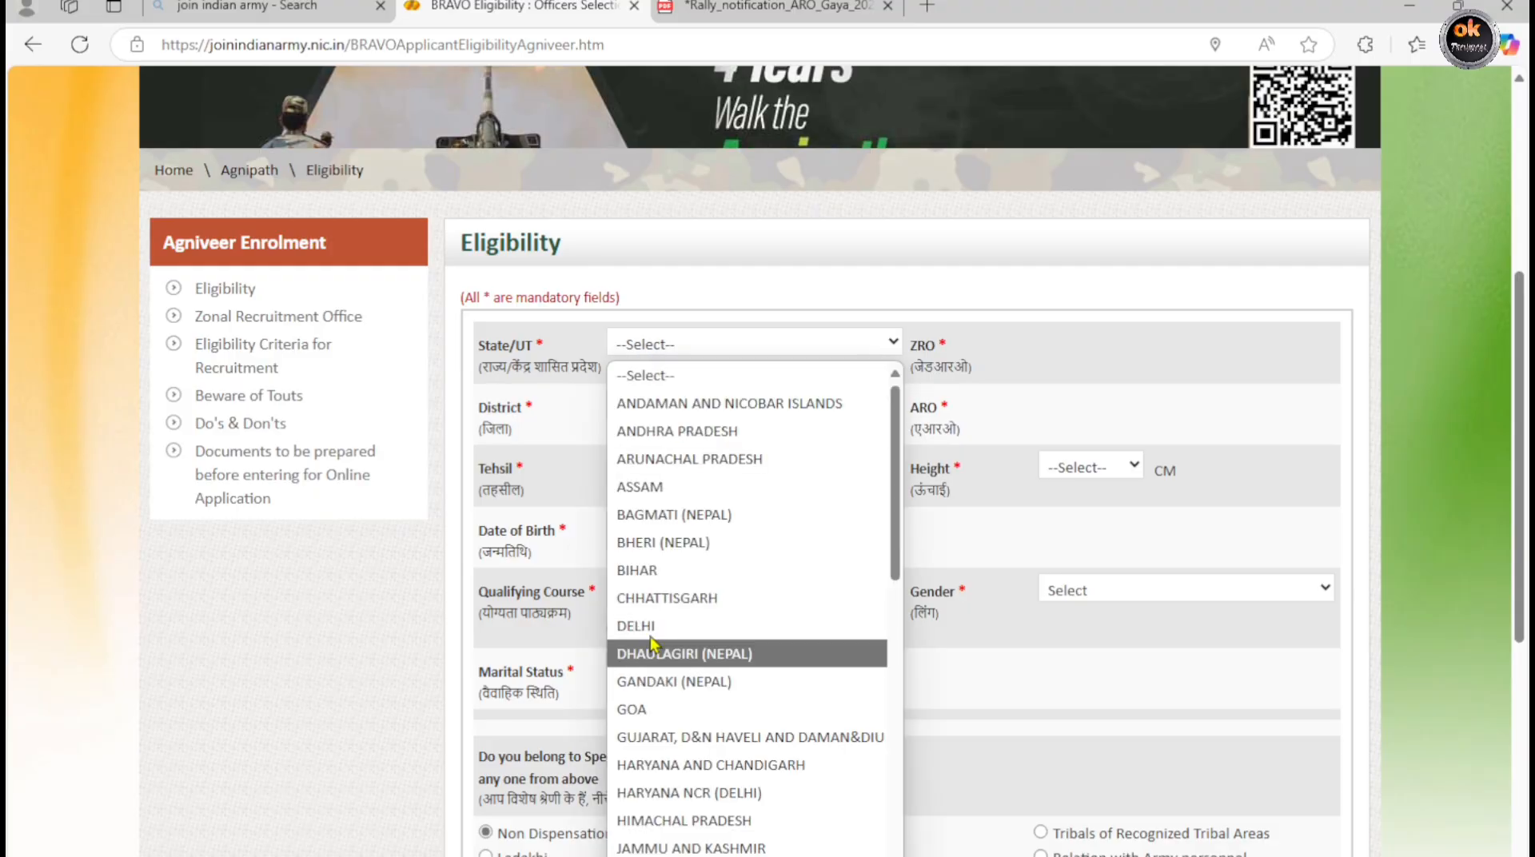
{"action": "left_click", "coordinate": [653, 586]}
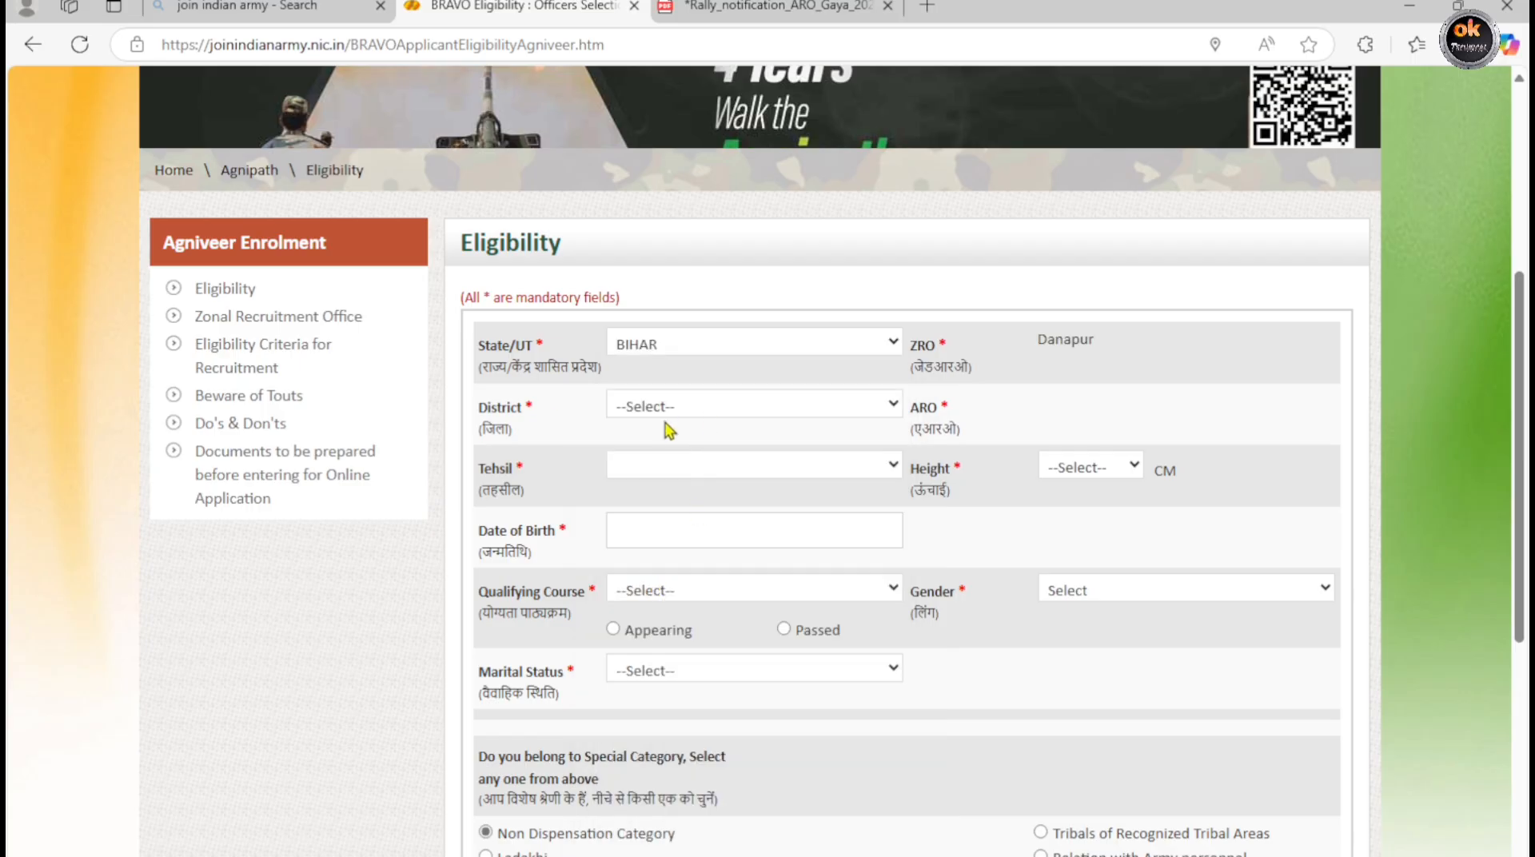
{"action": "left_click", "coordinate": [720, 408]}
{"action": "scroll", "coordinate": [685, 715], "scroll_direction": "down", "scroll_amount": 3}
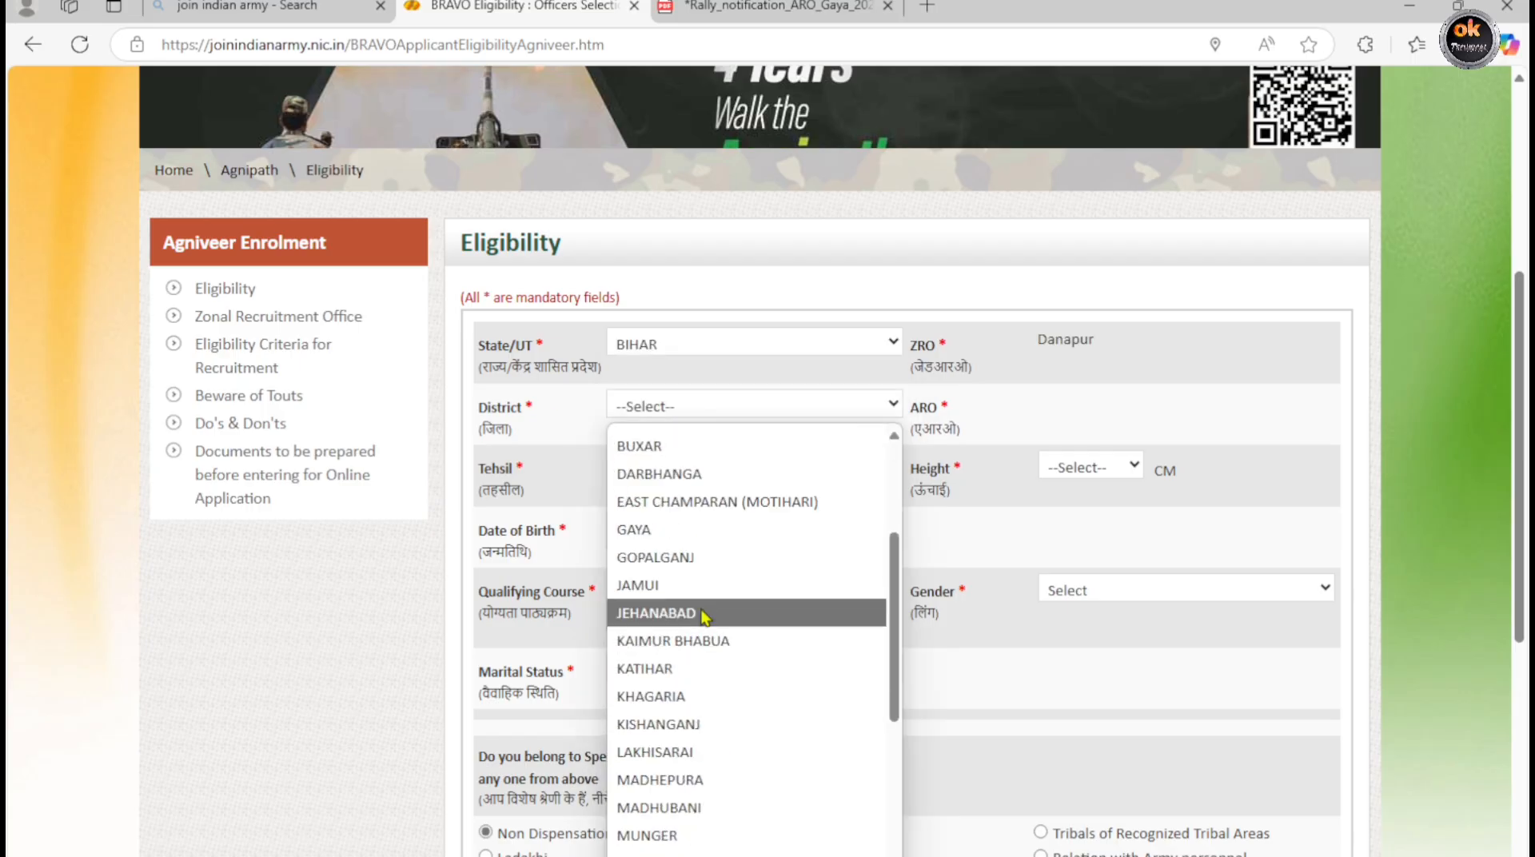
{"action": "left_click", "coordinate": [710, 539]}
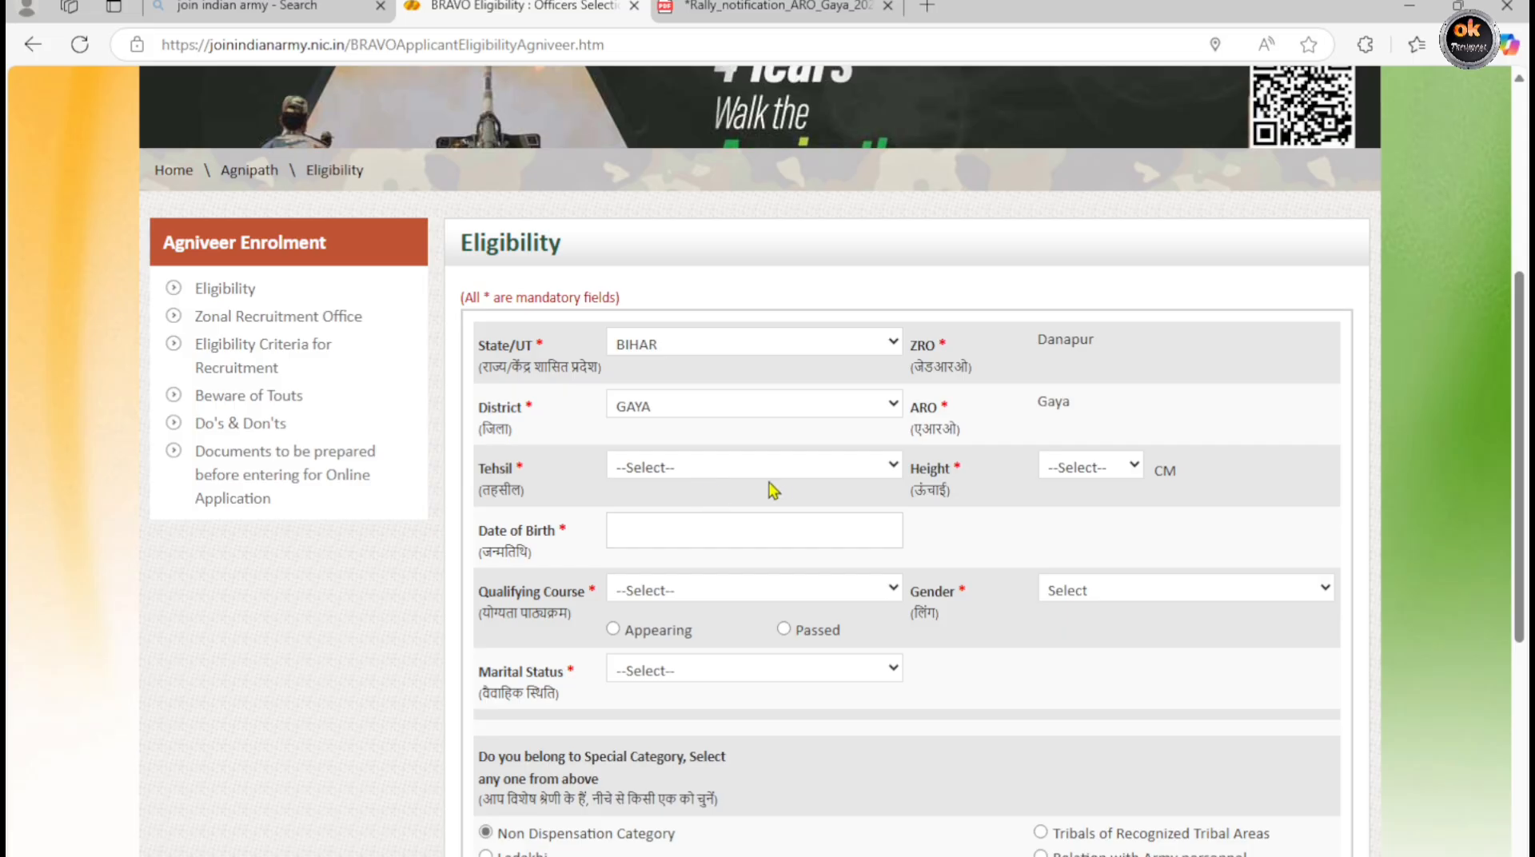
{"action": "left_click", "coordinate": [646, 475]}
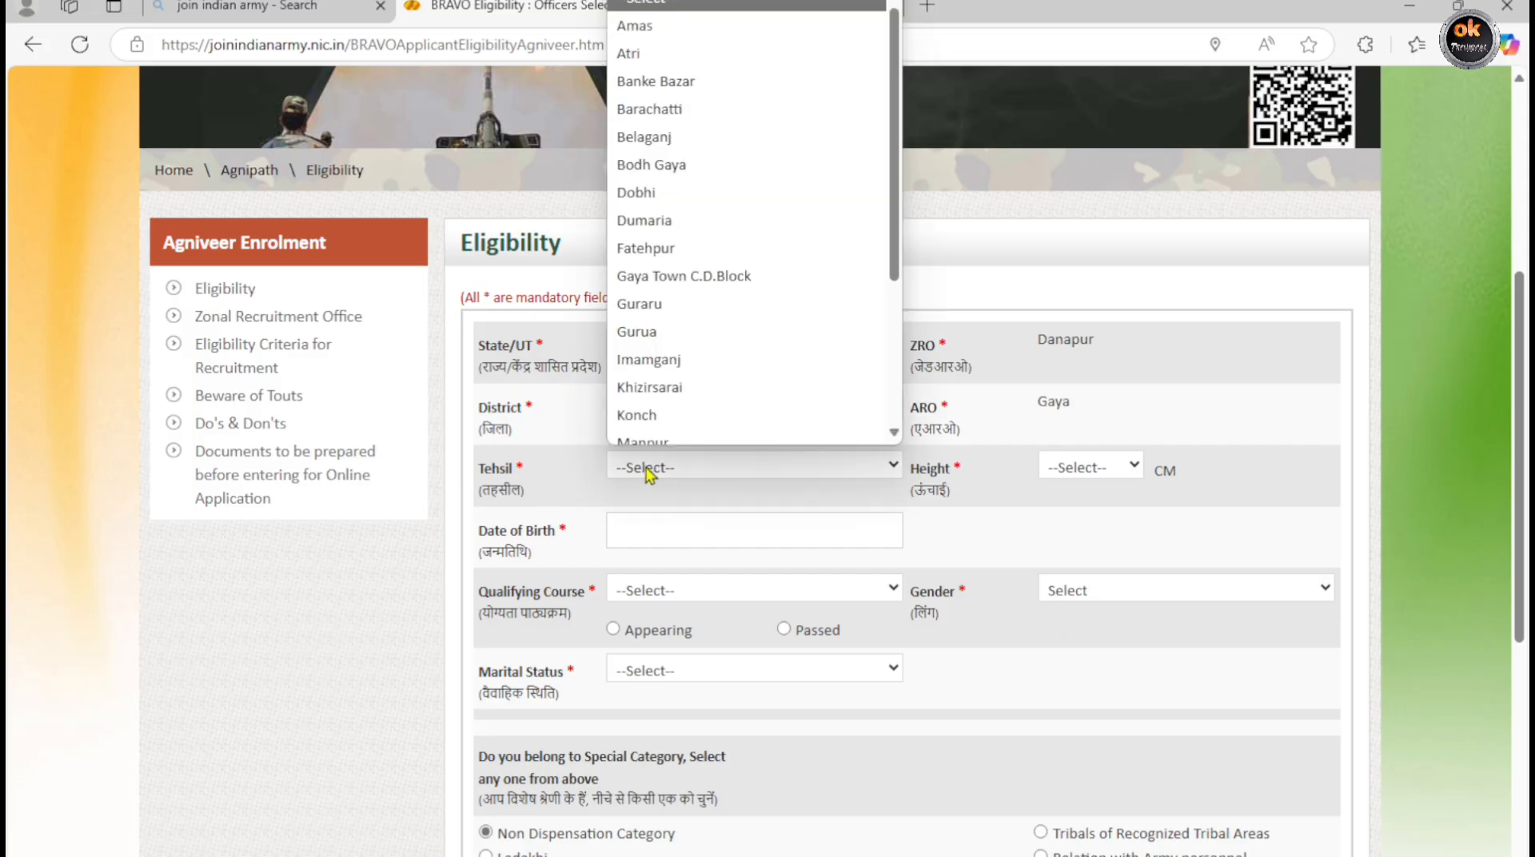
{"action": "left_click", "coordinate": [697, 256]}
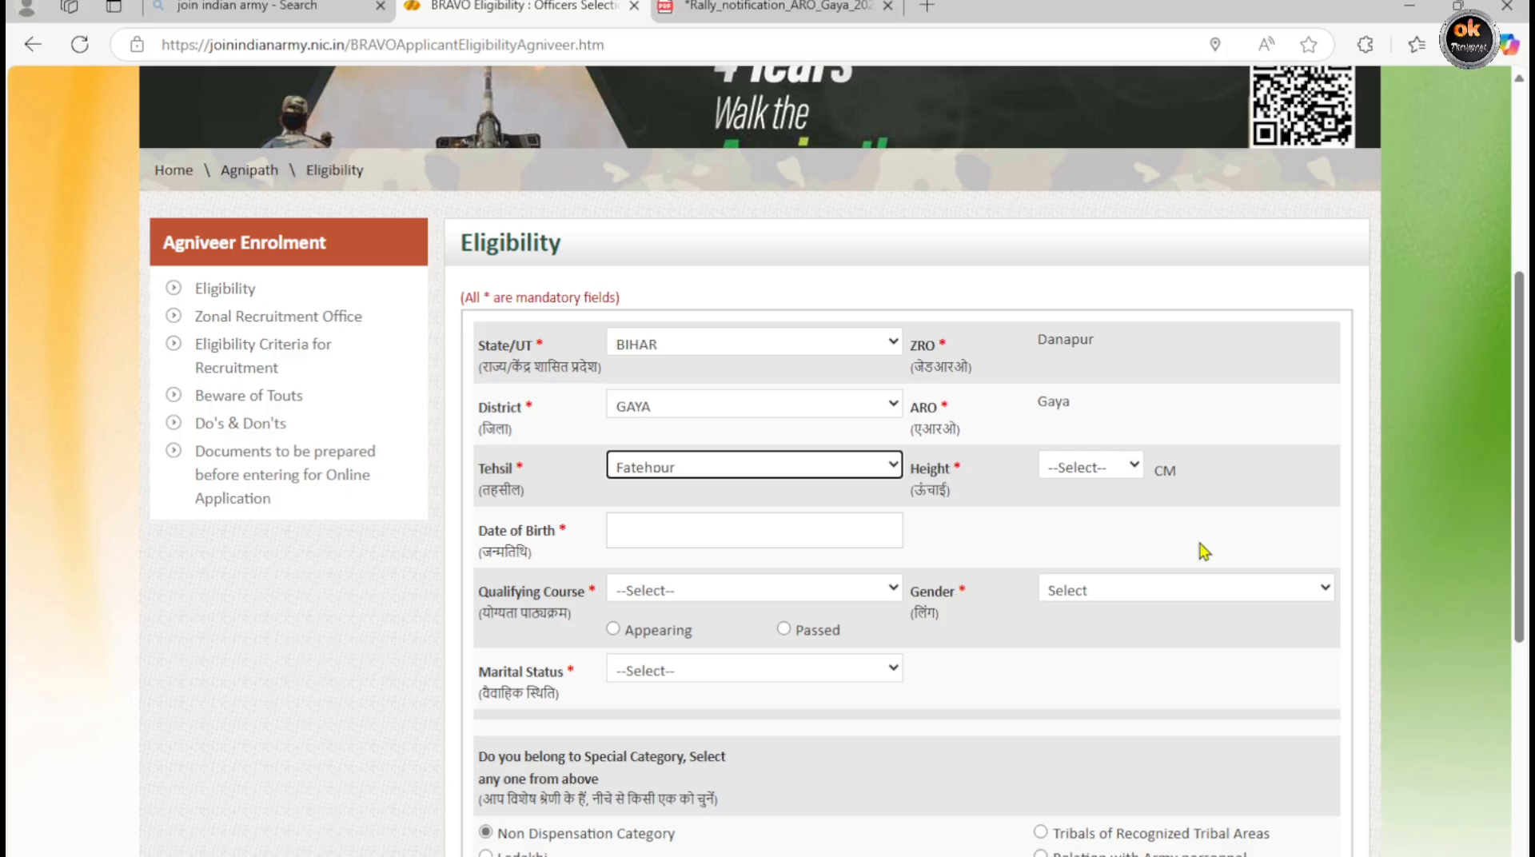
- Set the candidate's height to 165 cm in the eligibility form
{"action": "left_click", "coordinate": [1074, 479]}
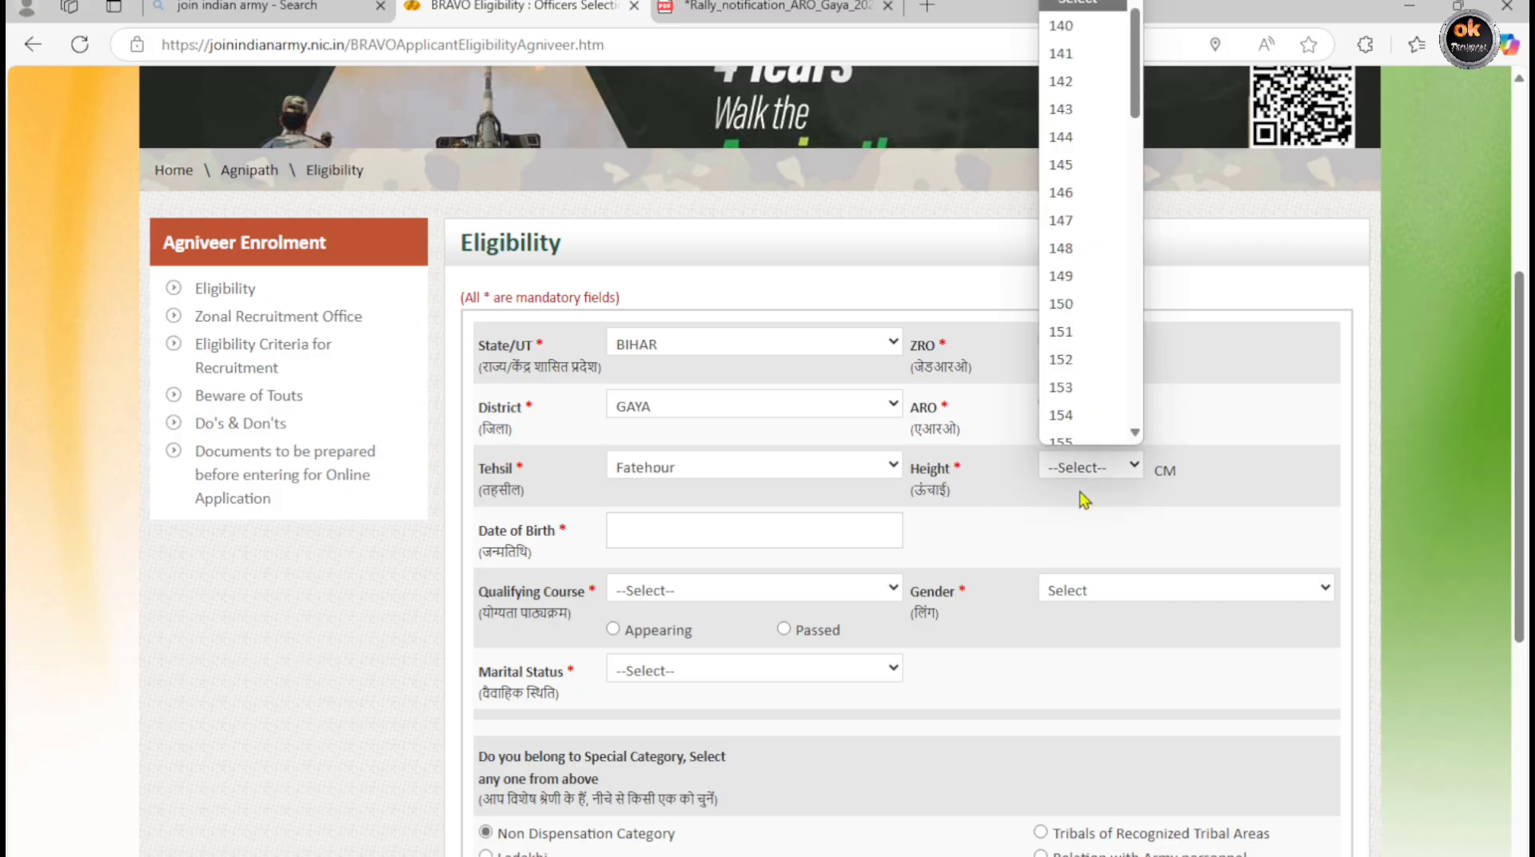
{"action": "type", "text": "165"}
{"action": "key", "text": "Return"}
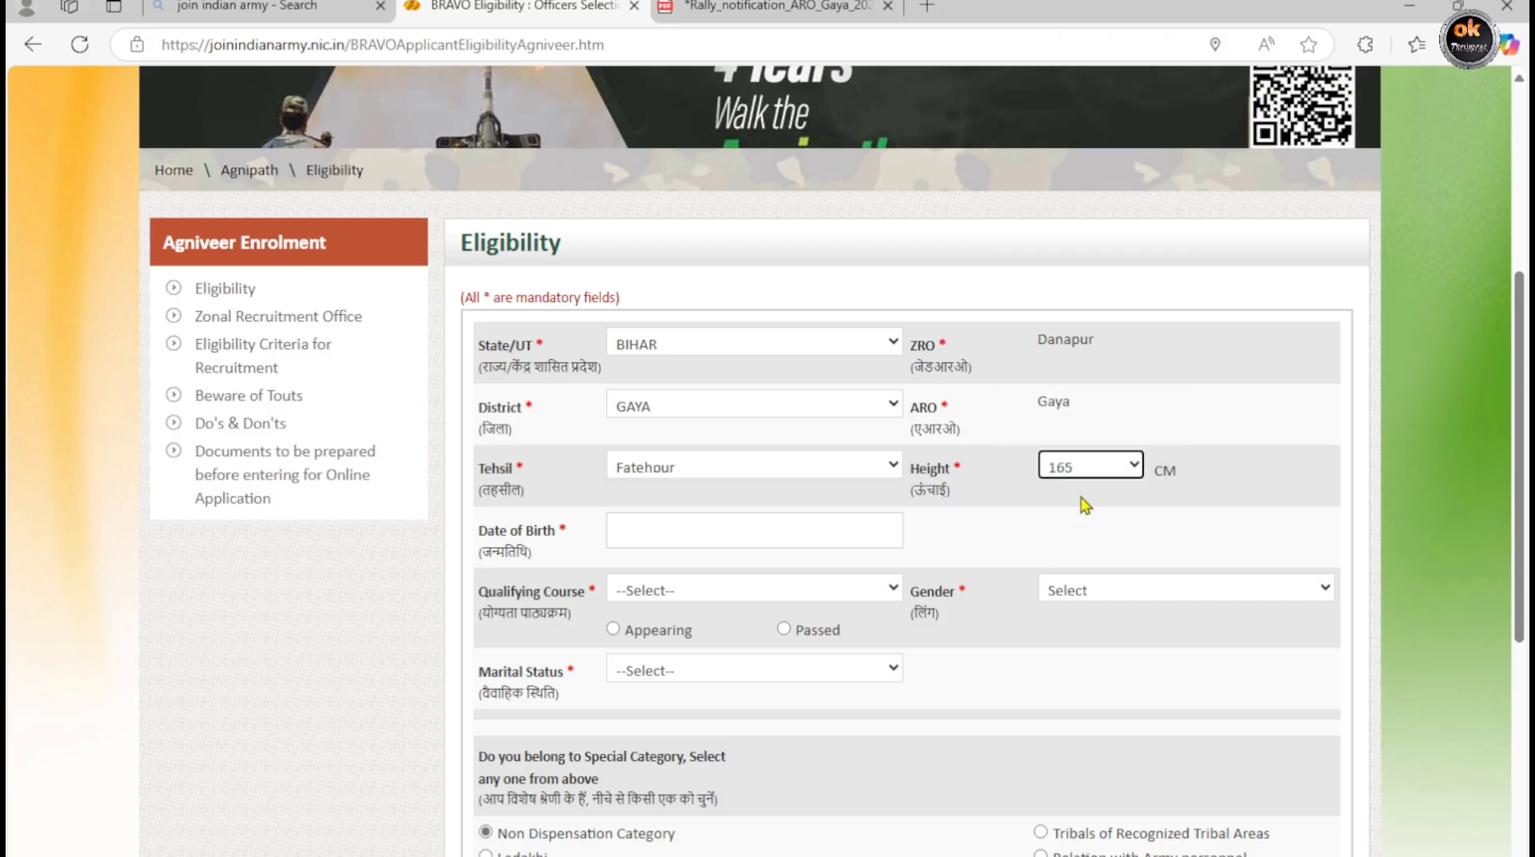
- Pick the candidate's date of birth in the form's calendar
{"action": "left_click", "coordinate": [702, 532]}
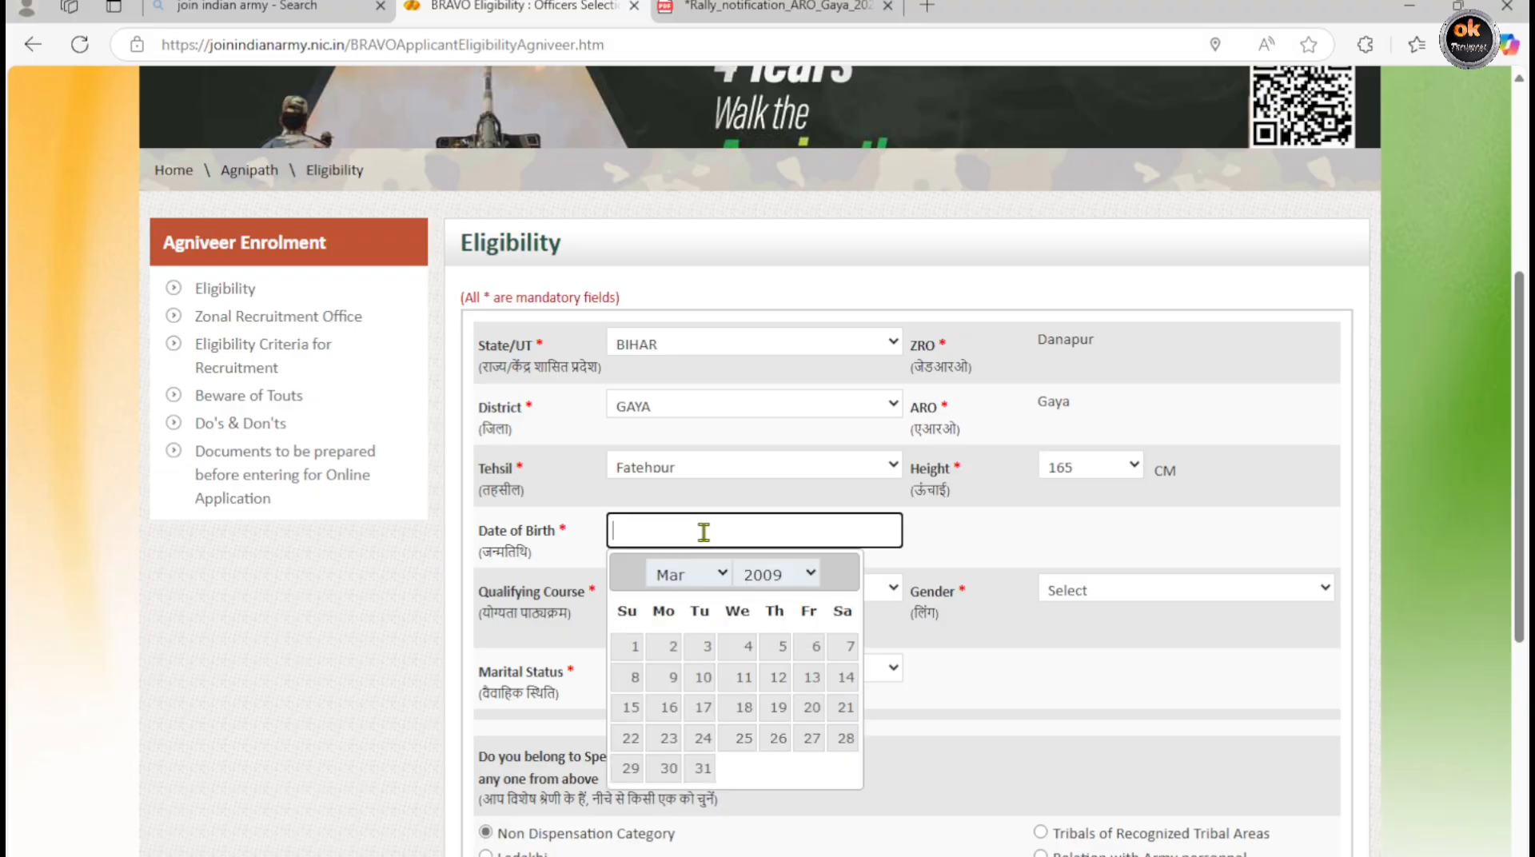
{"action": "left_click", "coordinate": [786, 588]}
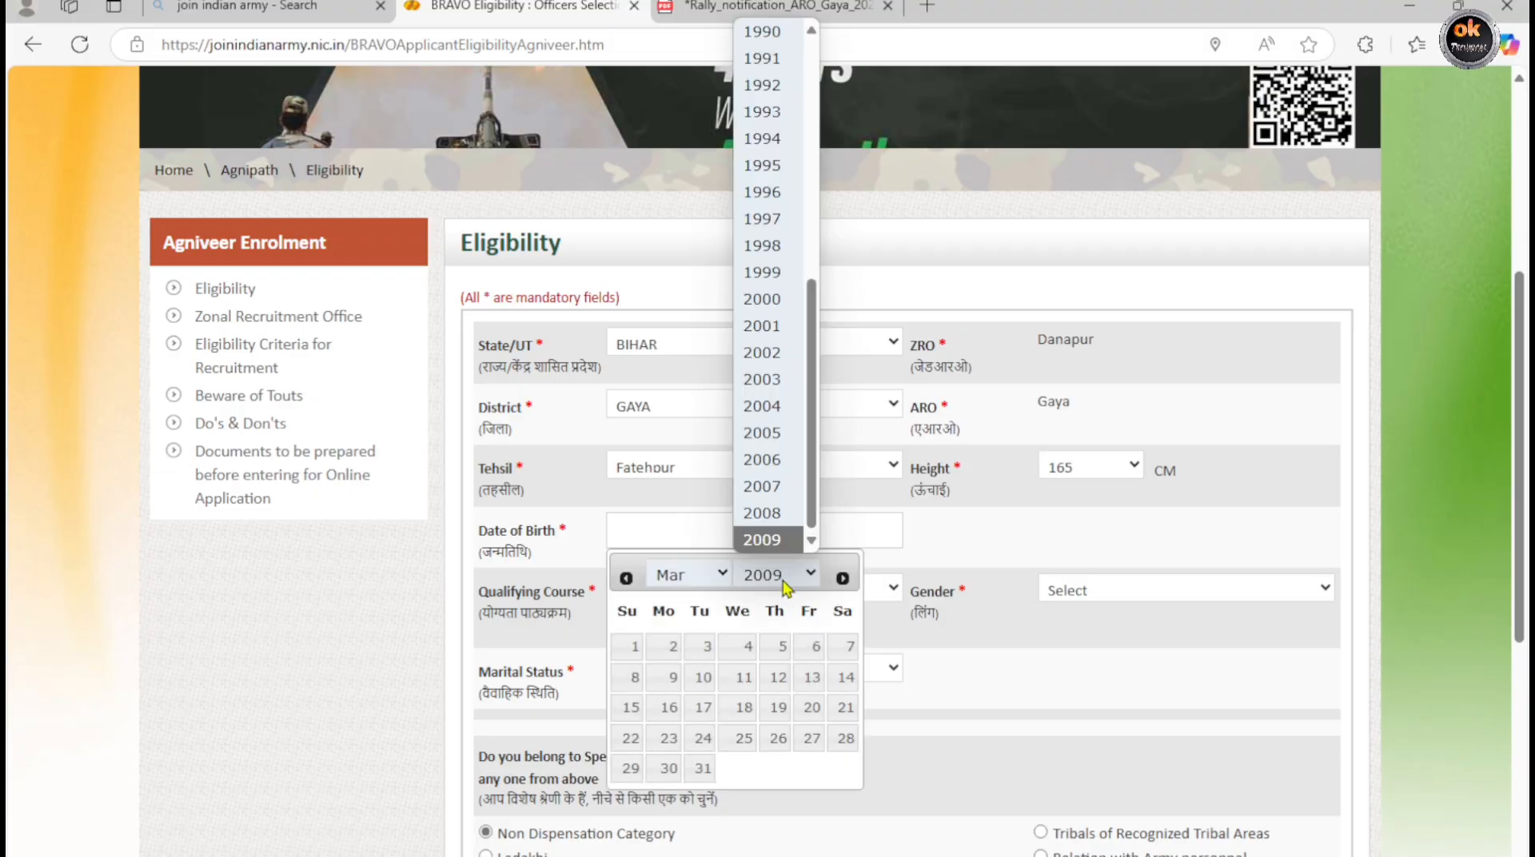
{"action": "left_click", "coordinate": [703, 576]}
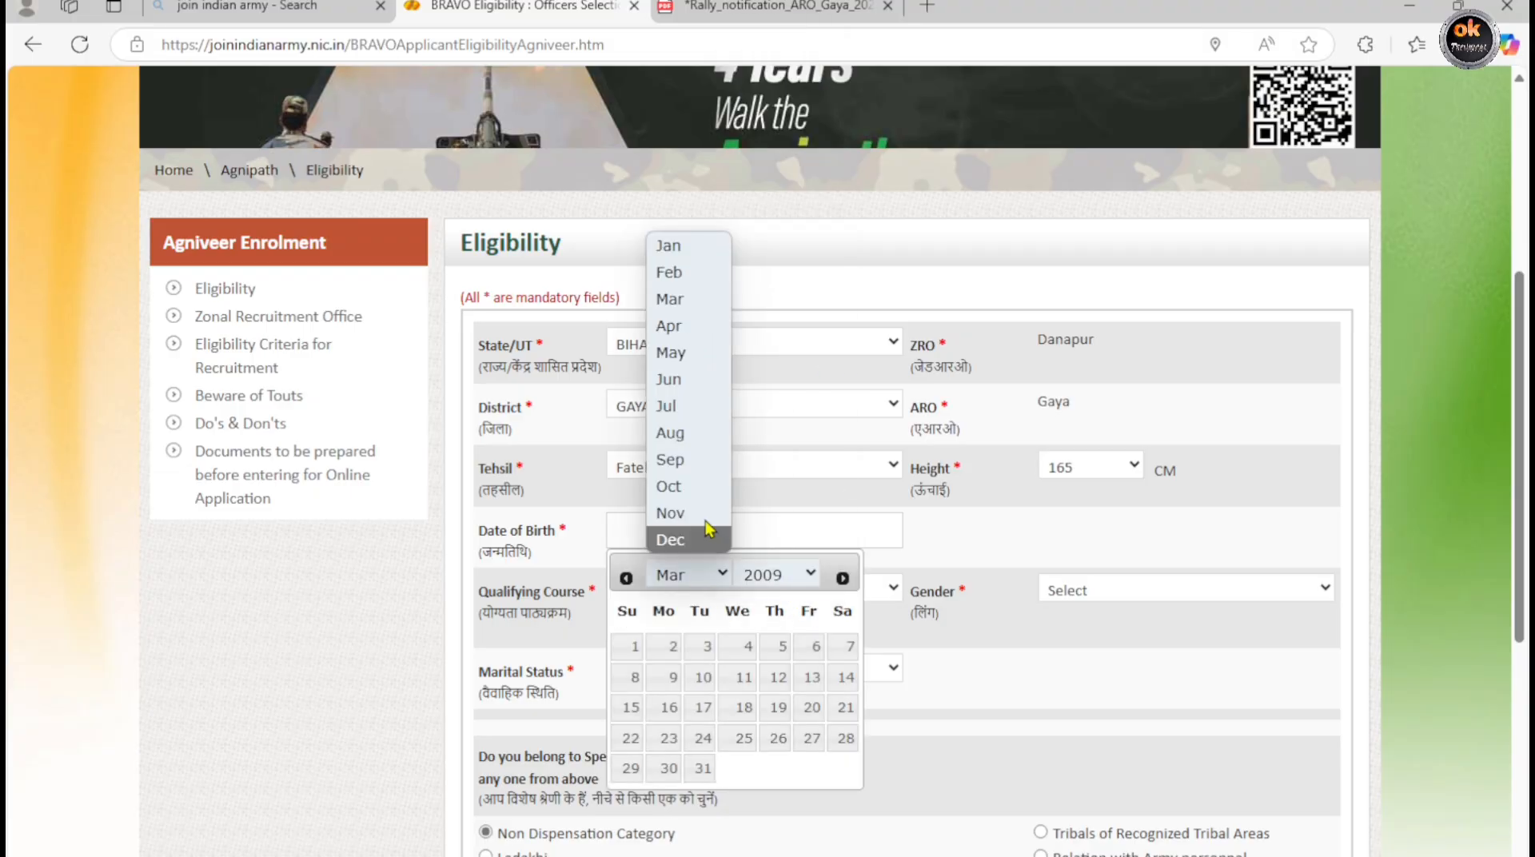
{"action": "left_click", "coordinate": [686, 433]}
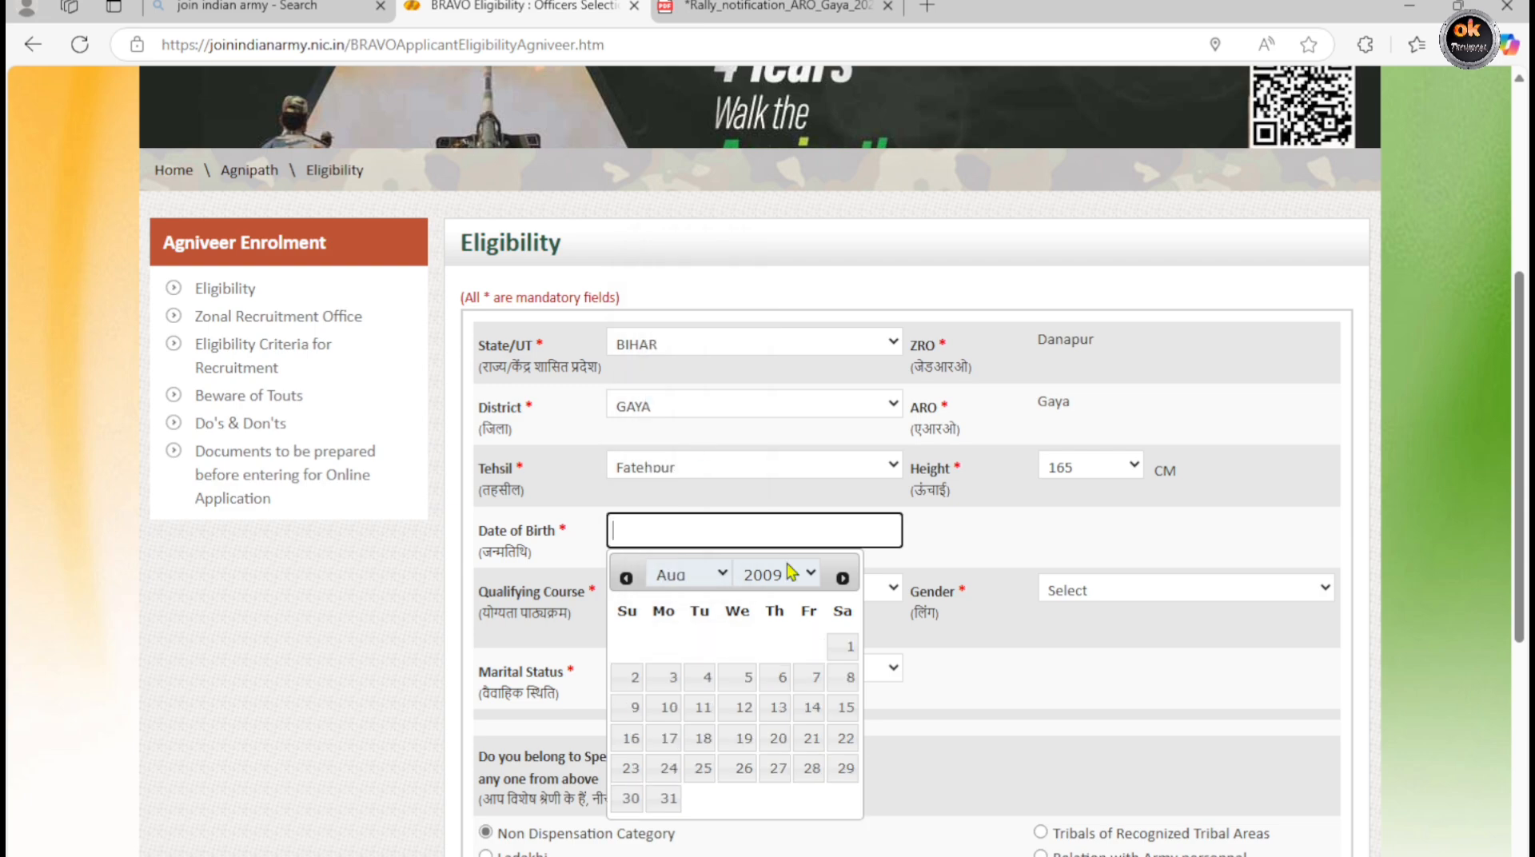
{"action": "left_click", "coordinate": [777, 577]}
{"action": "type", "text": "2005"}
{"action": "key", "text": "Return"}
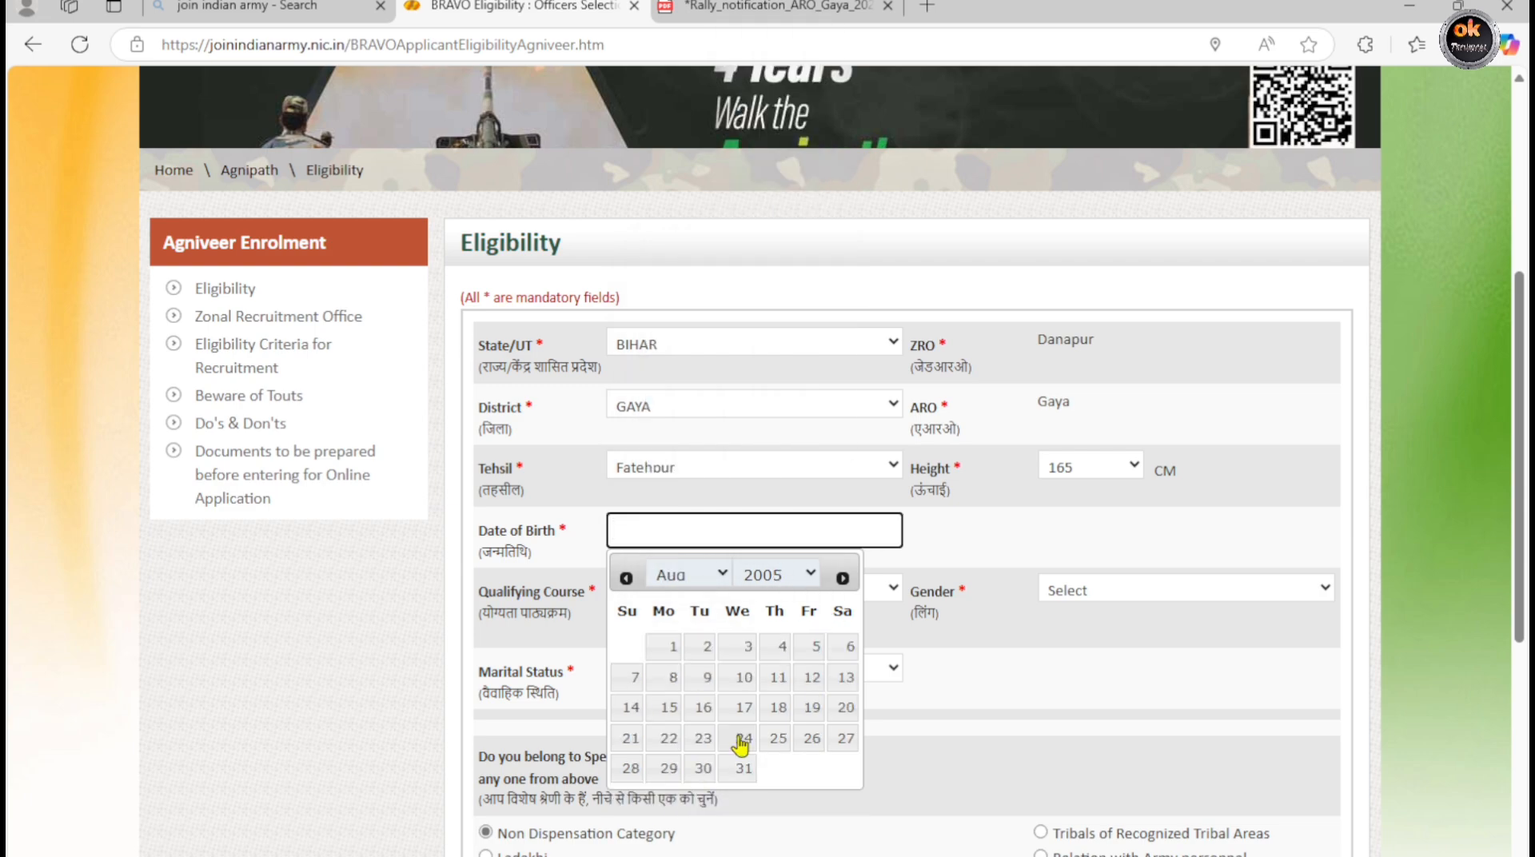
{"action": "left_click", "coordinate": [776, 739]}
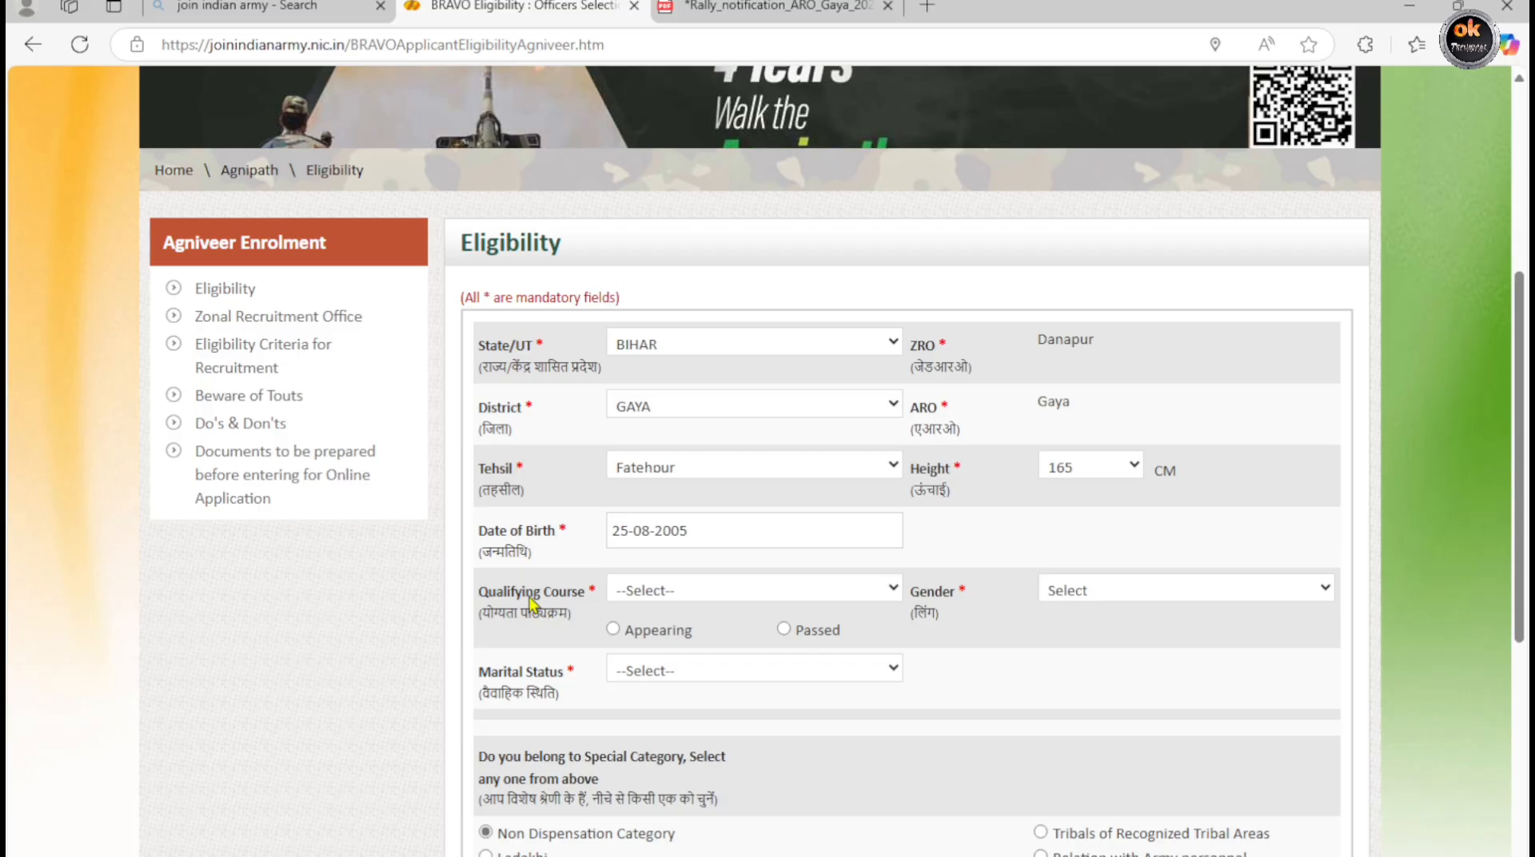
- Set the qualifying course to 12th with status Passed, the gender to Male and the marital status to Unmarried
{"action": "left_click", "coordinate": [666, 592]}
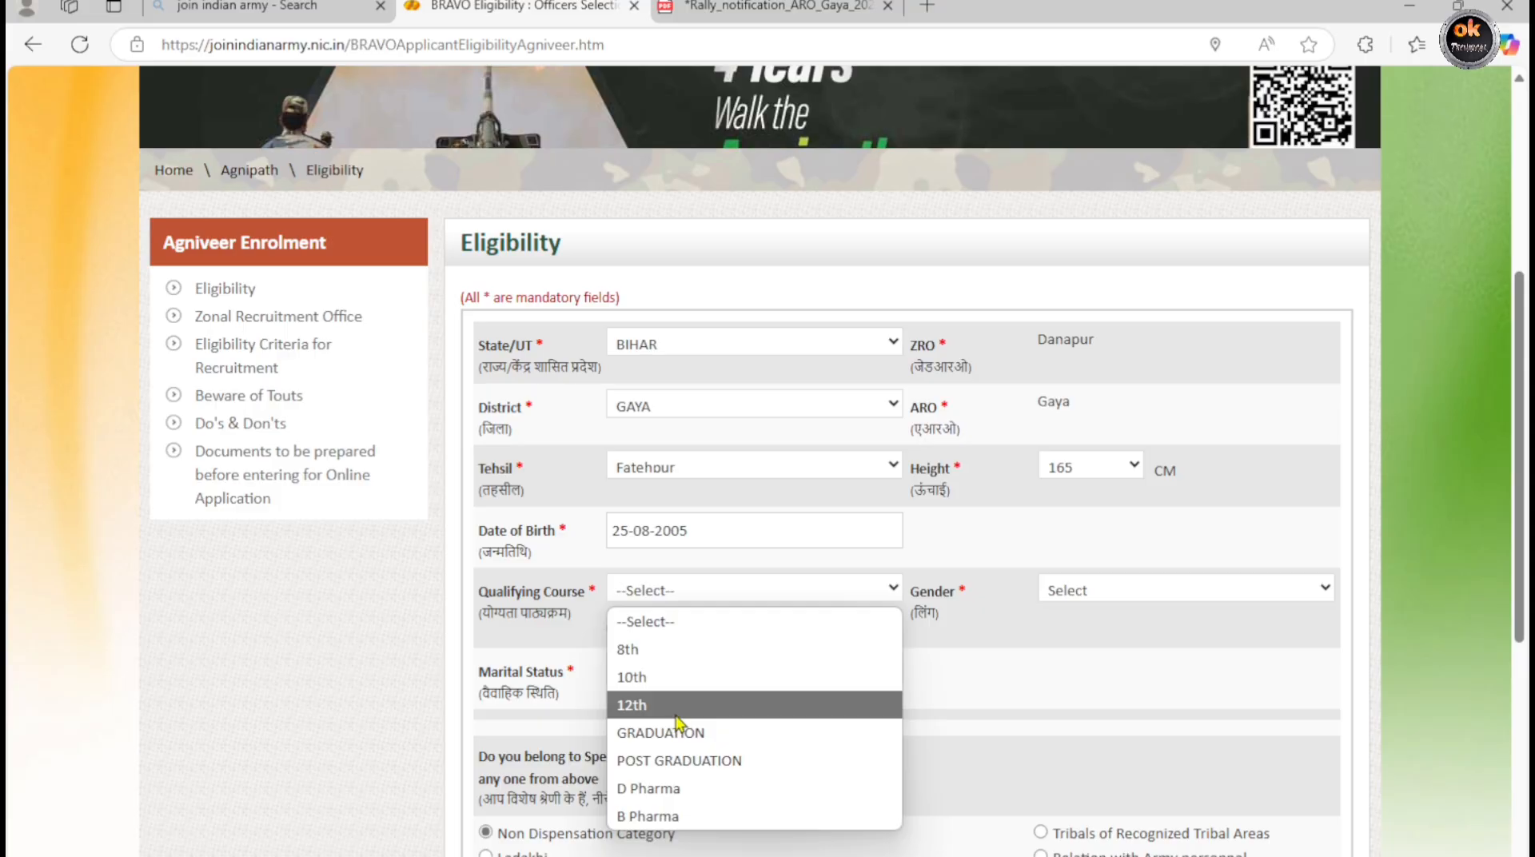
{"action": "left_click", "coordinate": [719, 707]}
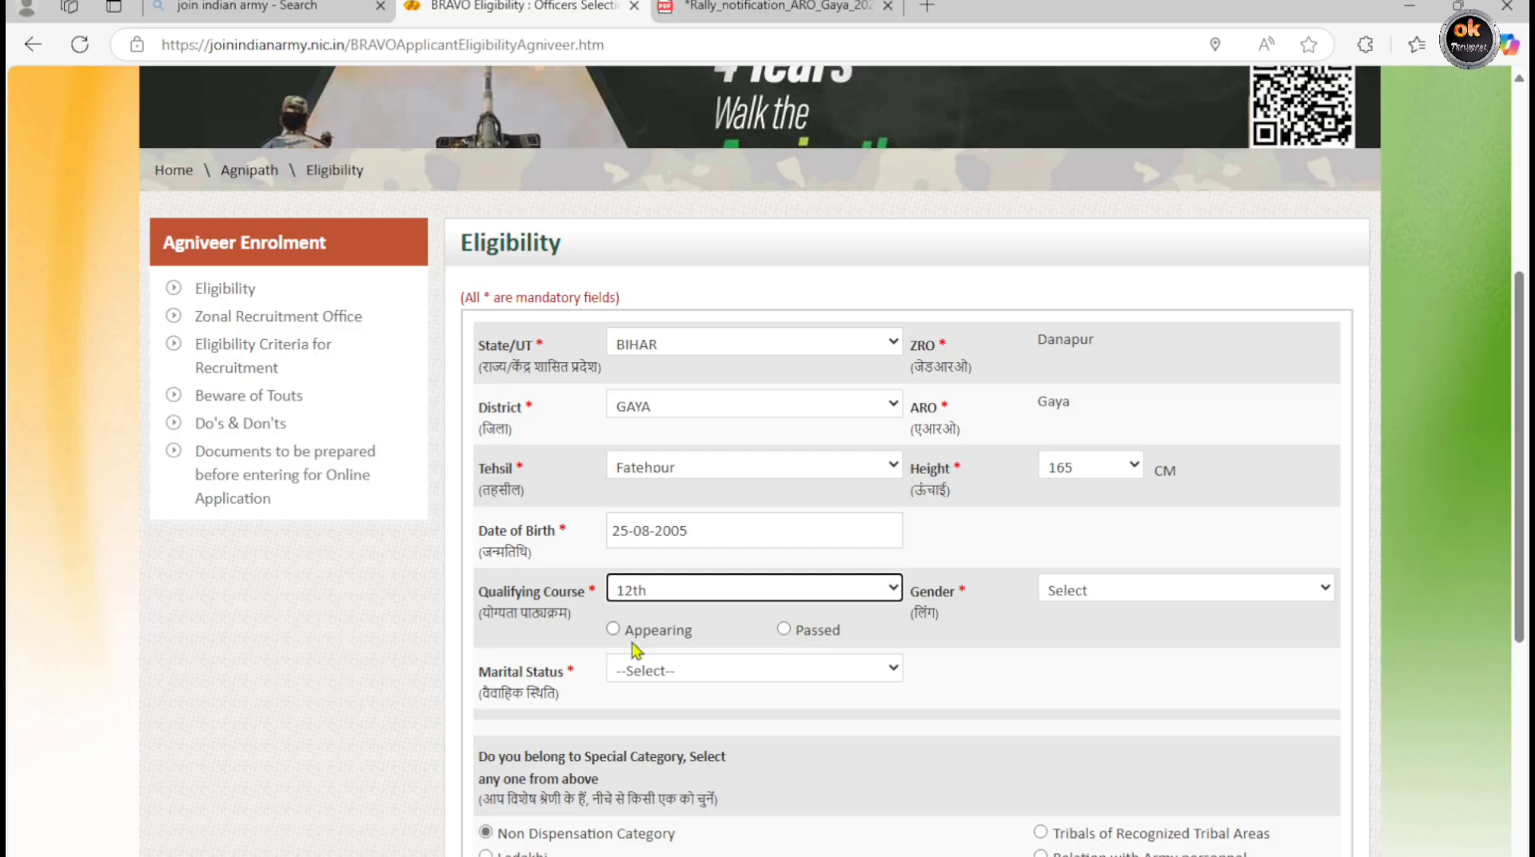
{"action": "left_click", "coordinate": [784, 630]}
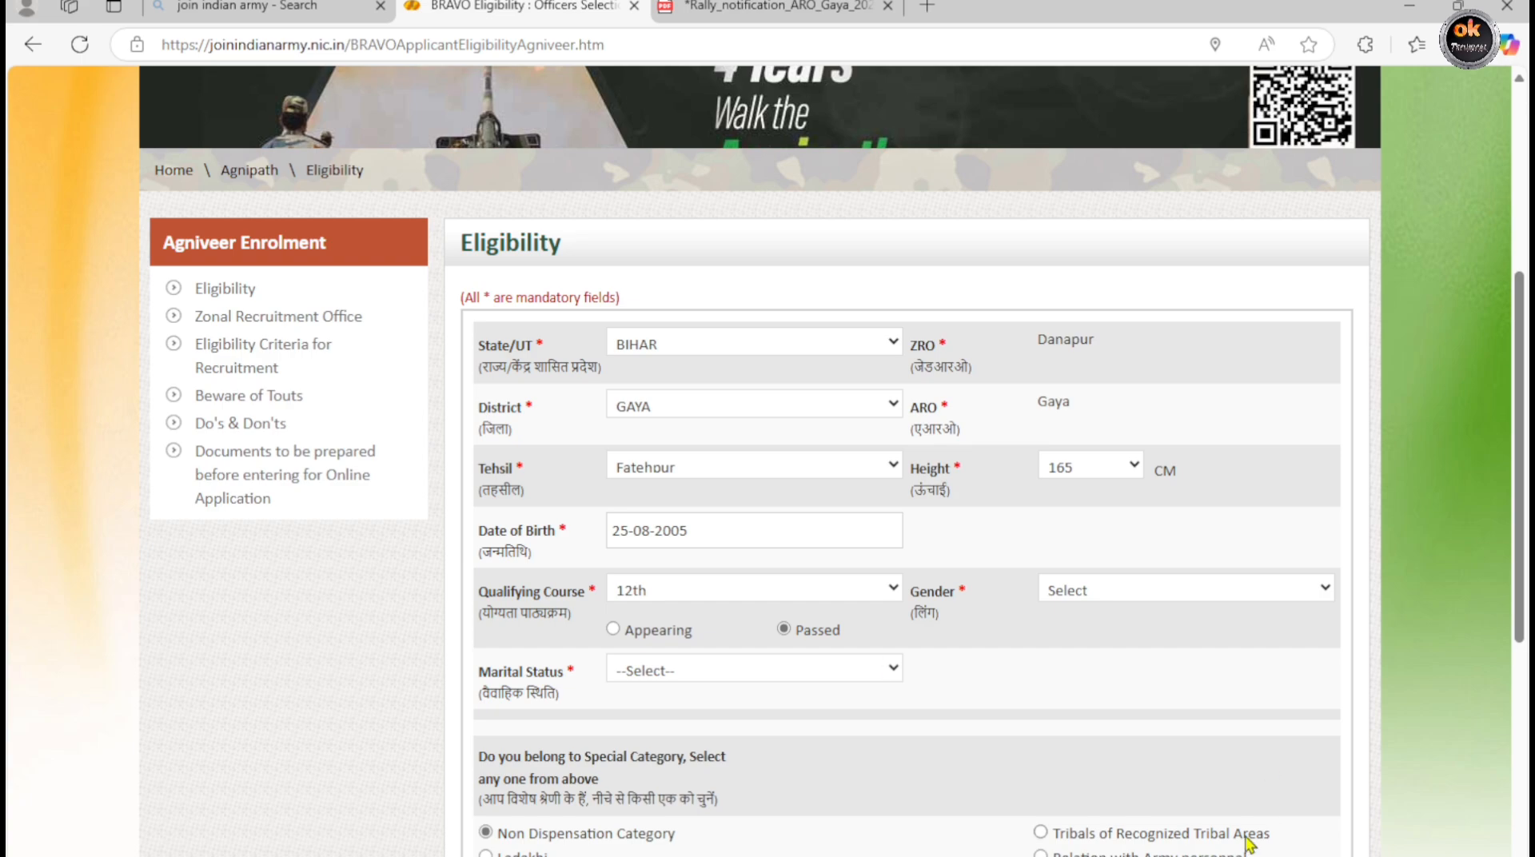
{"action": "left_click", "coordinate": [1149, 589]}
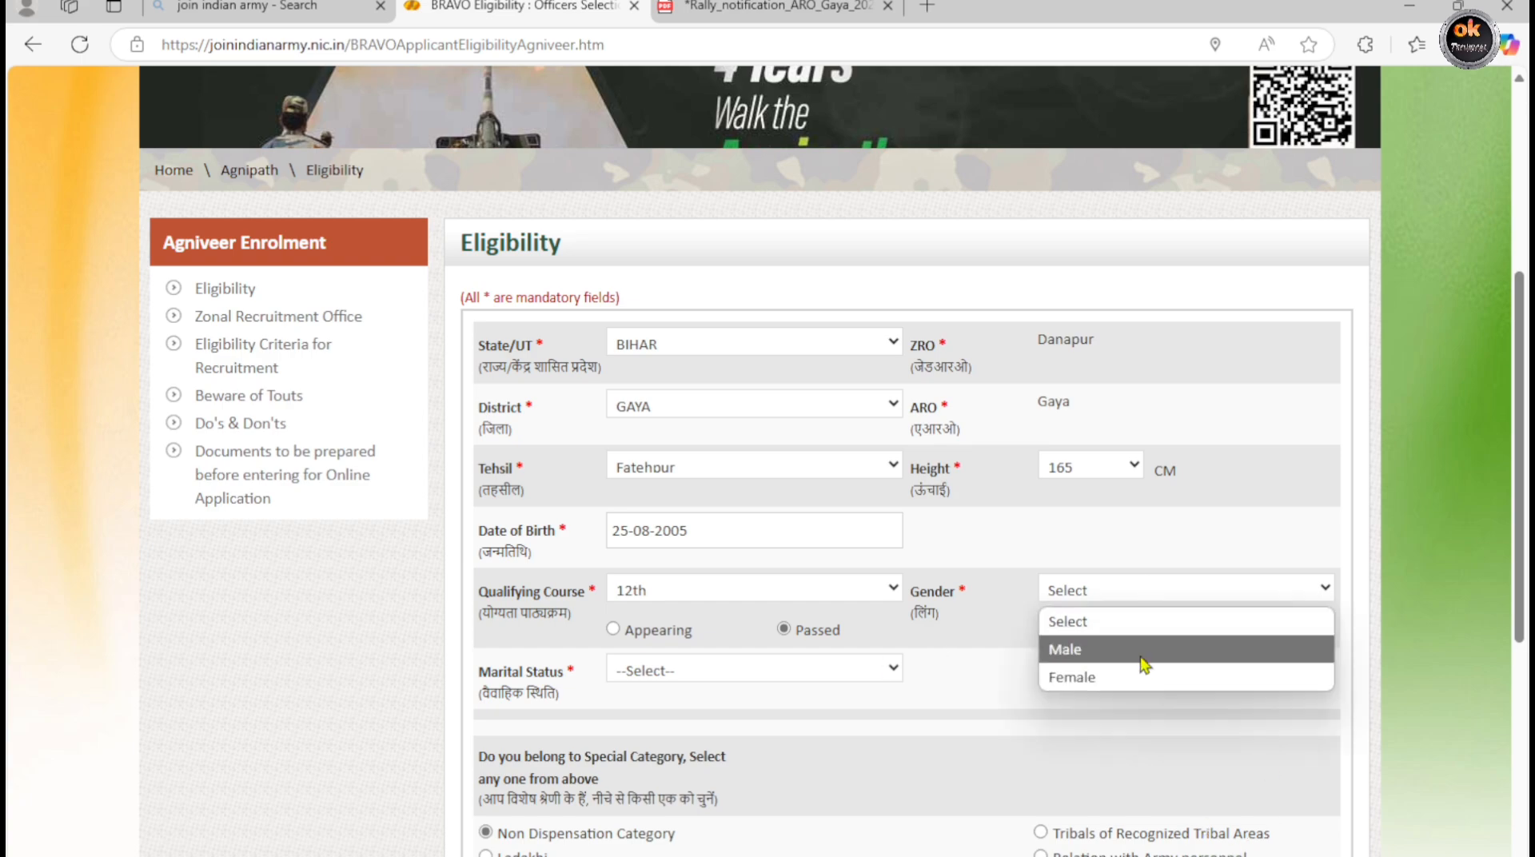
{"action": "left_click", "coordinate": [1145, 662]}
{"action": "left_click", "coordinate": [719, 676]}
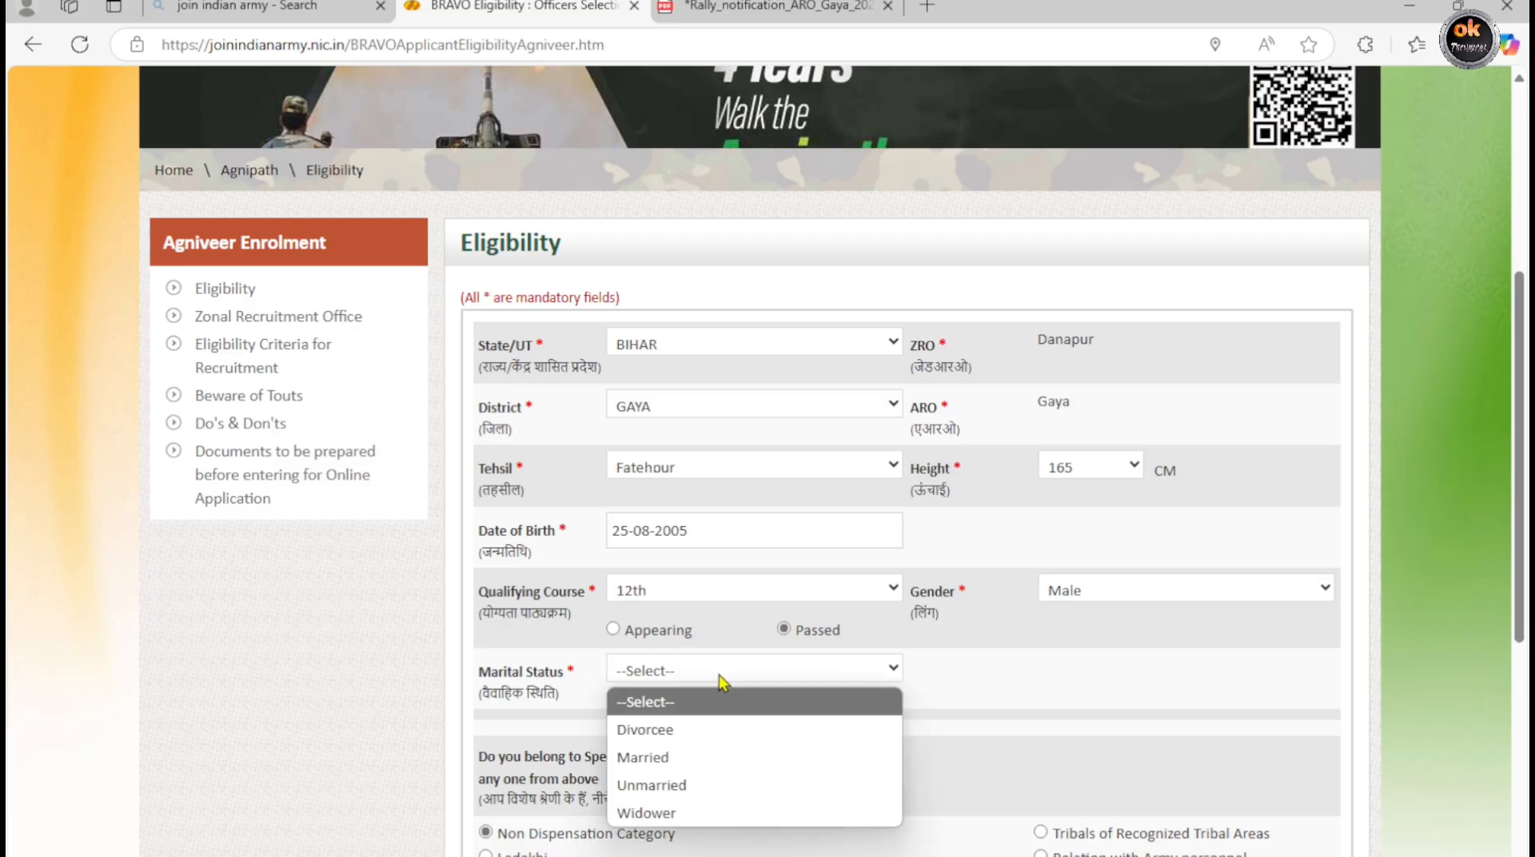
{"action": "left_click", "coordinate": [722, 785]}
- Check eligibility with Non Dispensation Category kept as the special category, and examine the Agniveer results
{"action": "scroll", "coordinate": [959, 696], "scroll_direction": "down", "scroll_amount": 3}
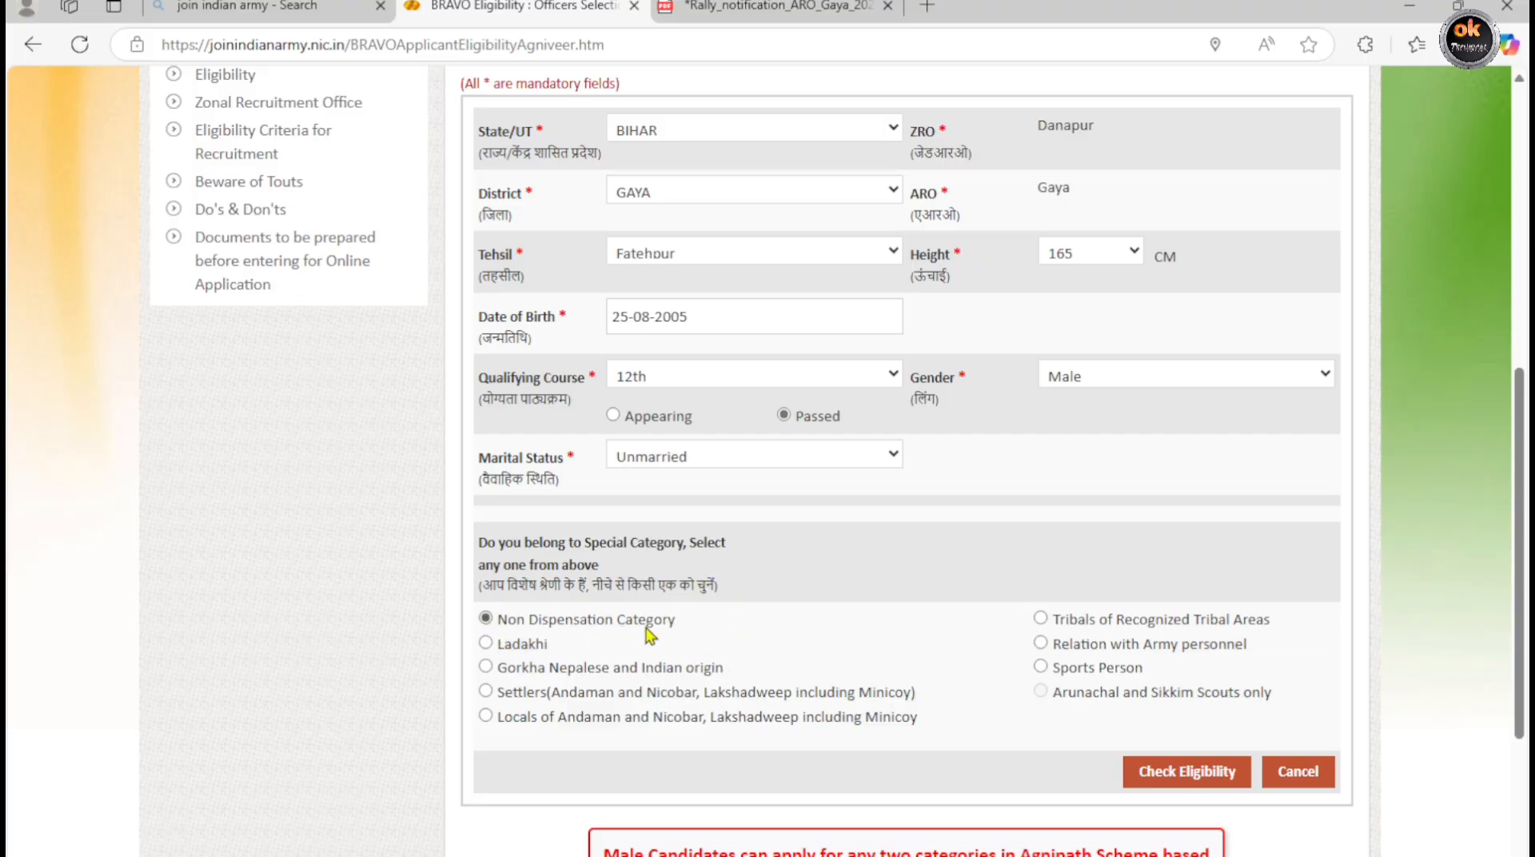
{"action": "left_click", "coordinate": [1155, 780]}
{"action": "scroll", "coordinate": [865, 759], "scroll_direction": "down", "scroll_amount": 3}
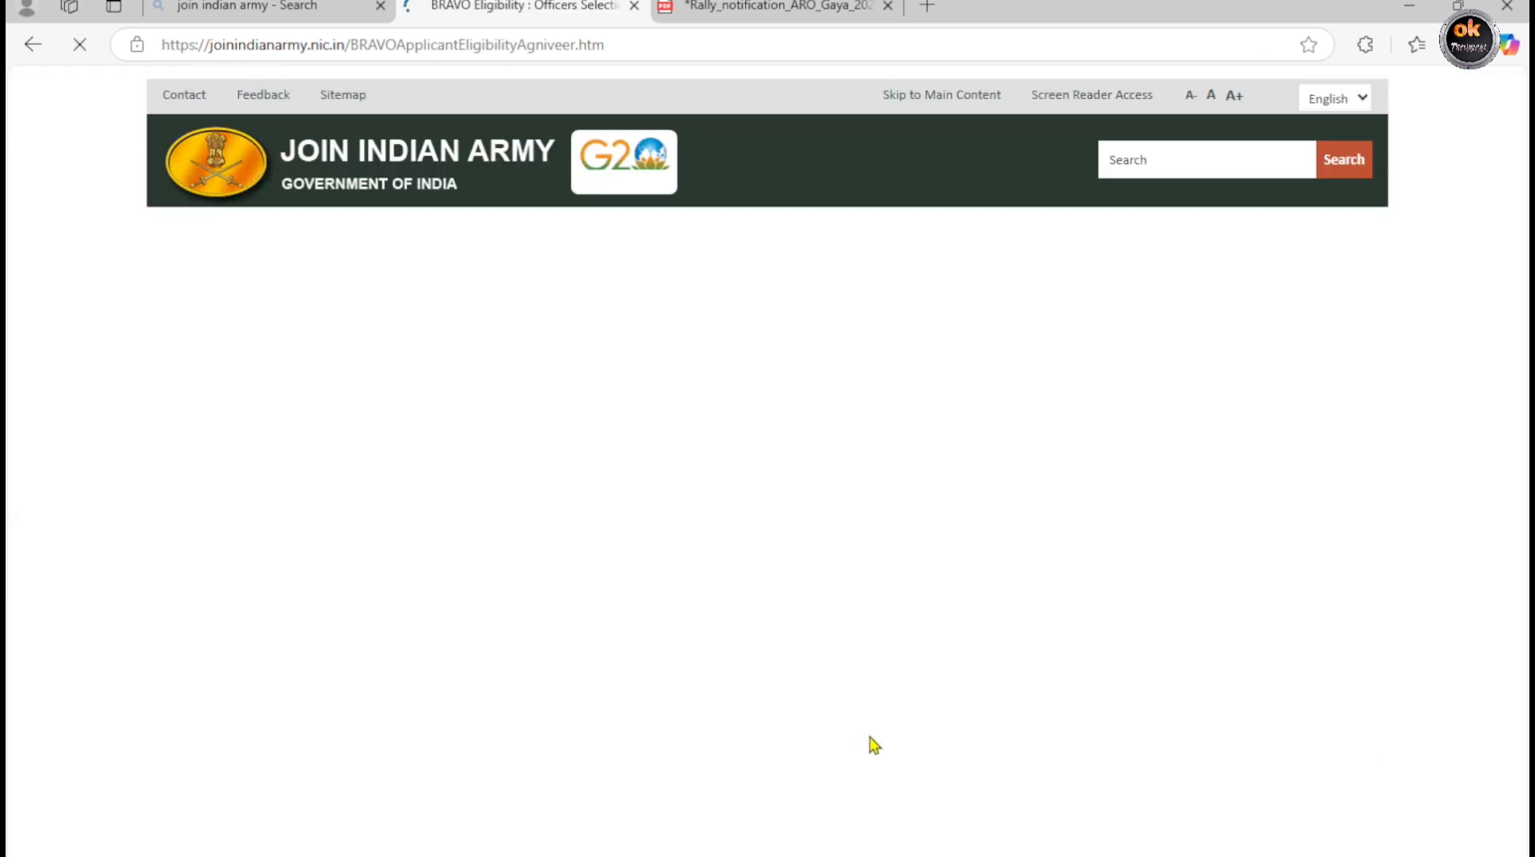
{"action": "scroll", "coordinate": [873, 745], "scroll_direction": "down", "scroll_amount": 12}
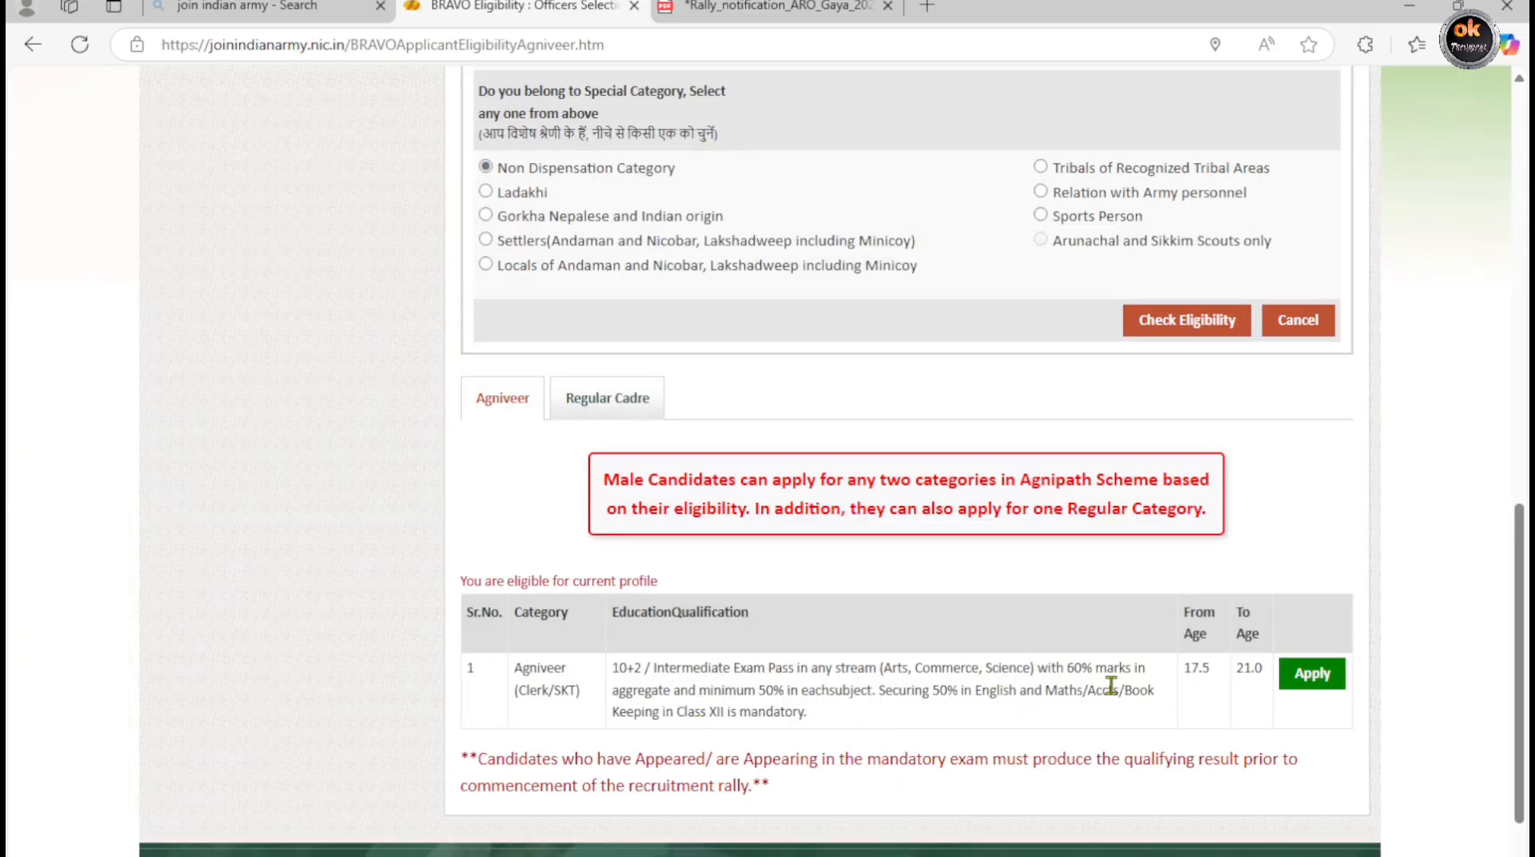
{"action": "scroll", "coordinate": [1130, 666], "scroll_direction": "up", "scroll_amount": 1}
{"action": "scroll", "coordinate": [1131, 666], "scroll_direction": "up", "scroll_amount": 4}
{"action": "scroll", "coordinate": [531, 601], "scroll_direction": "down", "scroll_amount": 5}
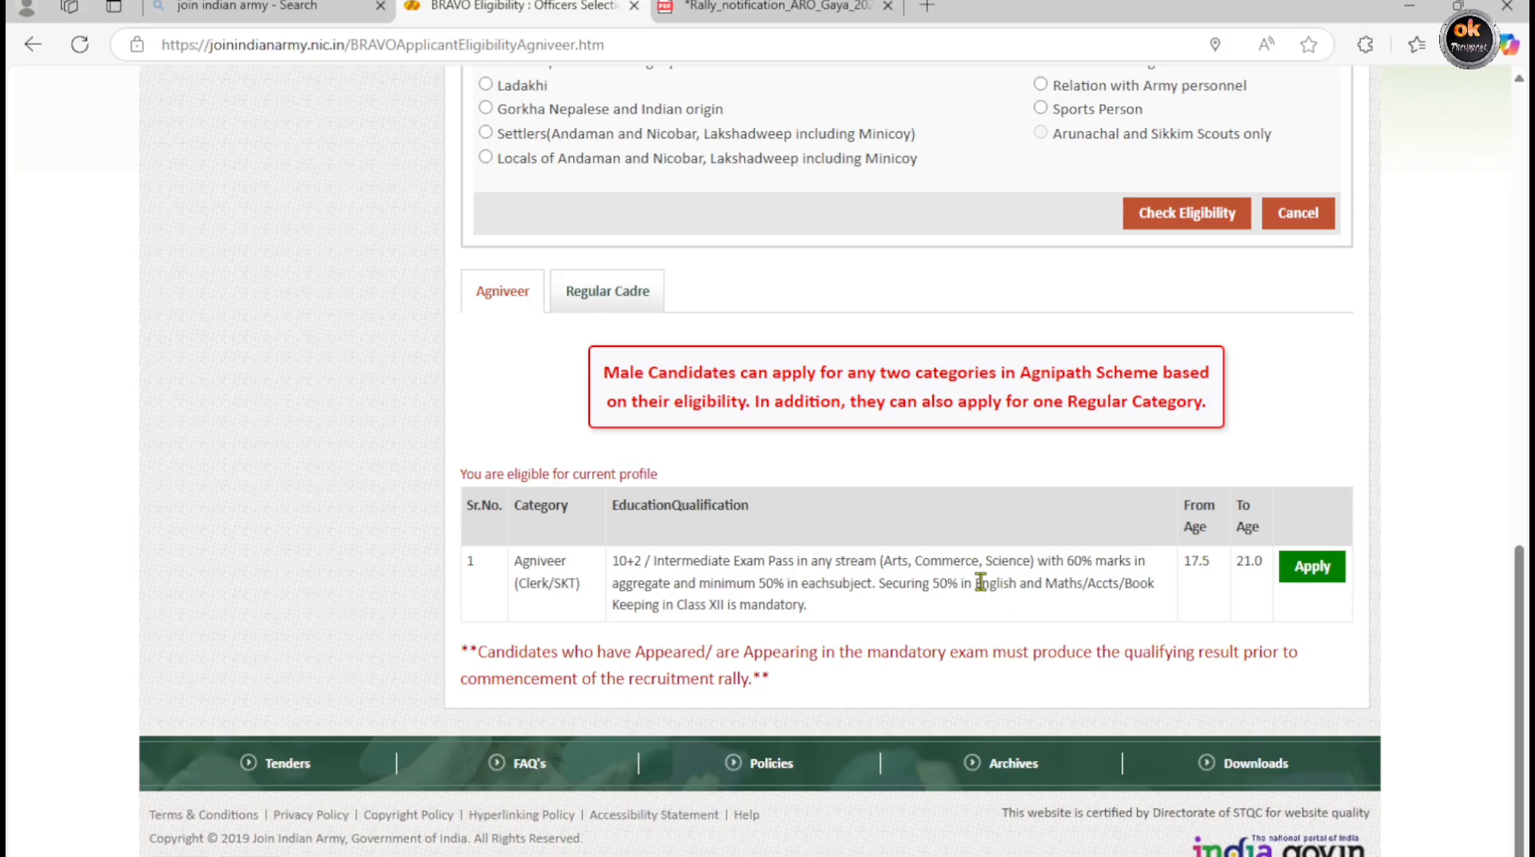
- Look at the Regular Cadre eligibility result and return to the Agniveer results
{"action": "left_click", "coordinate": [582, 302]}
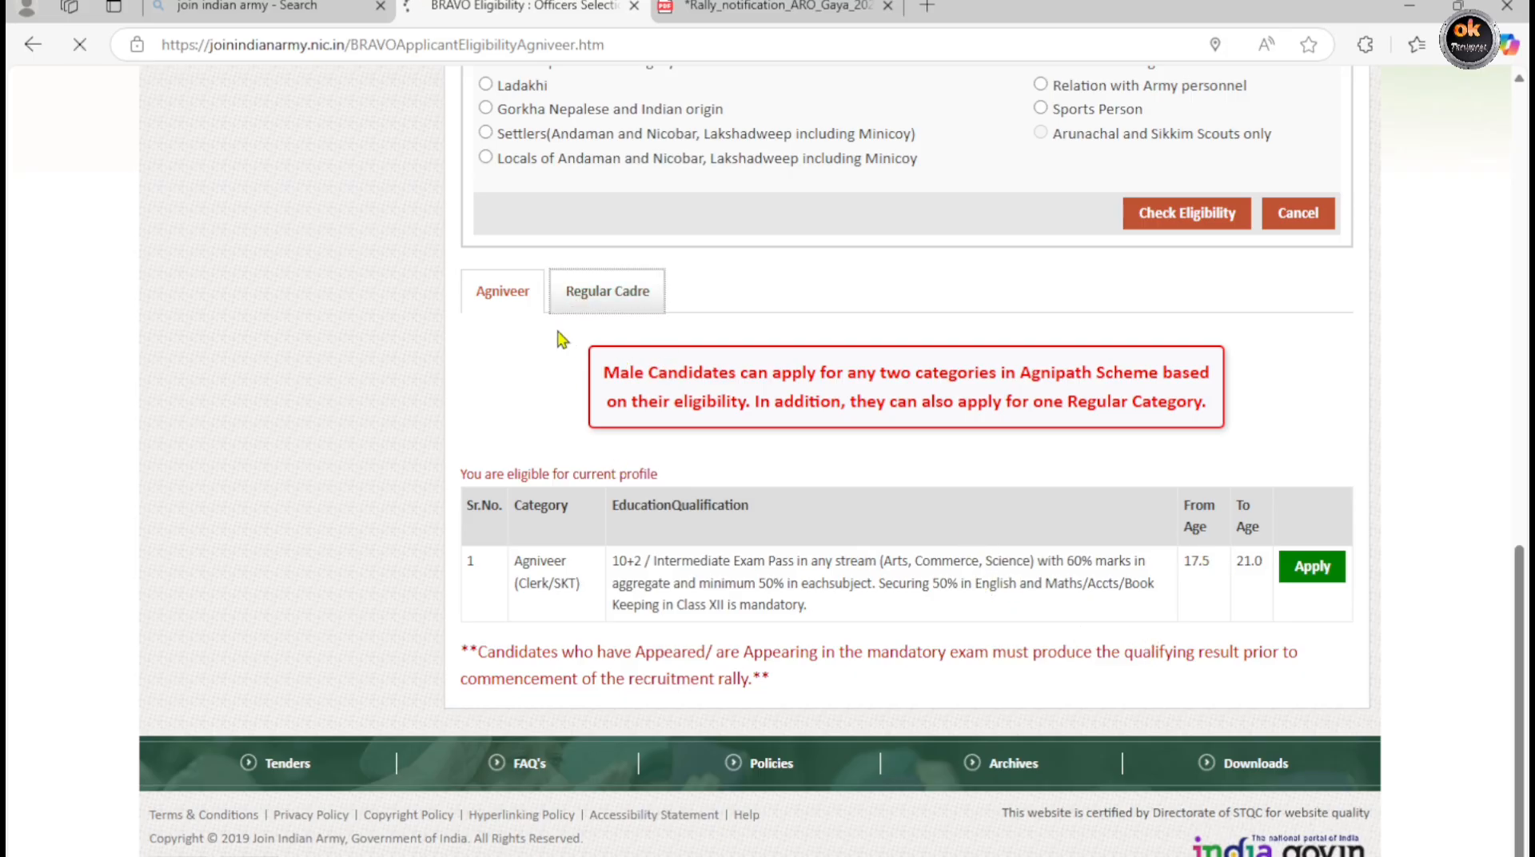
{"action": "scroll", "coordinate": [651, 558], "scroll_direction": "down", "scroll_amount": 10}
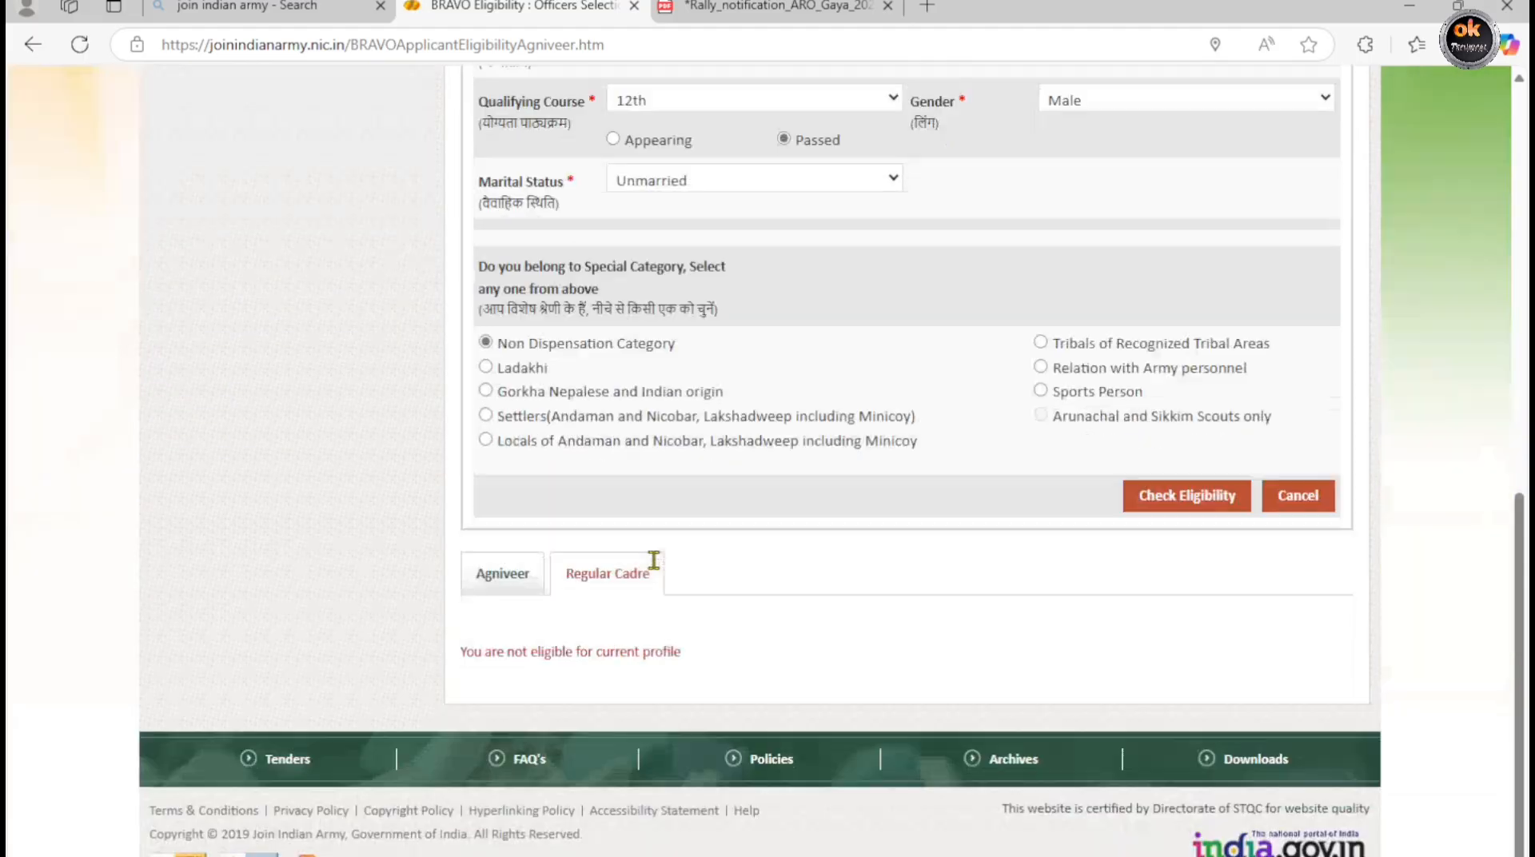
{"action": "left_click", "coordinate": [504, 571]}
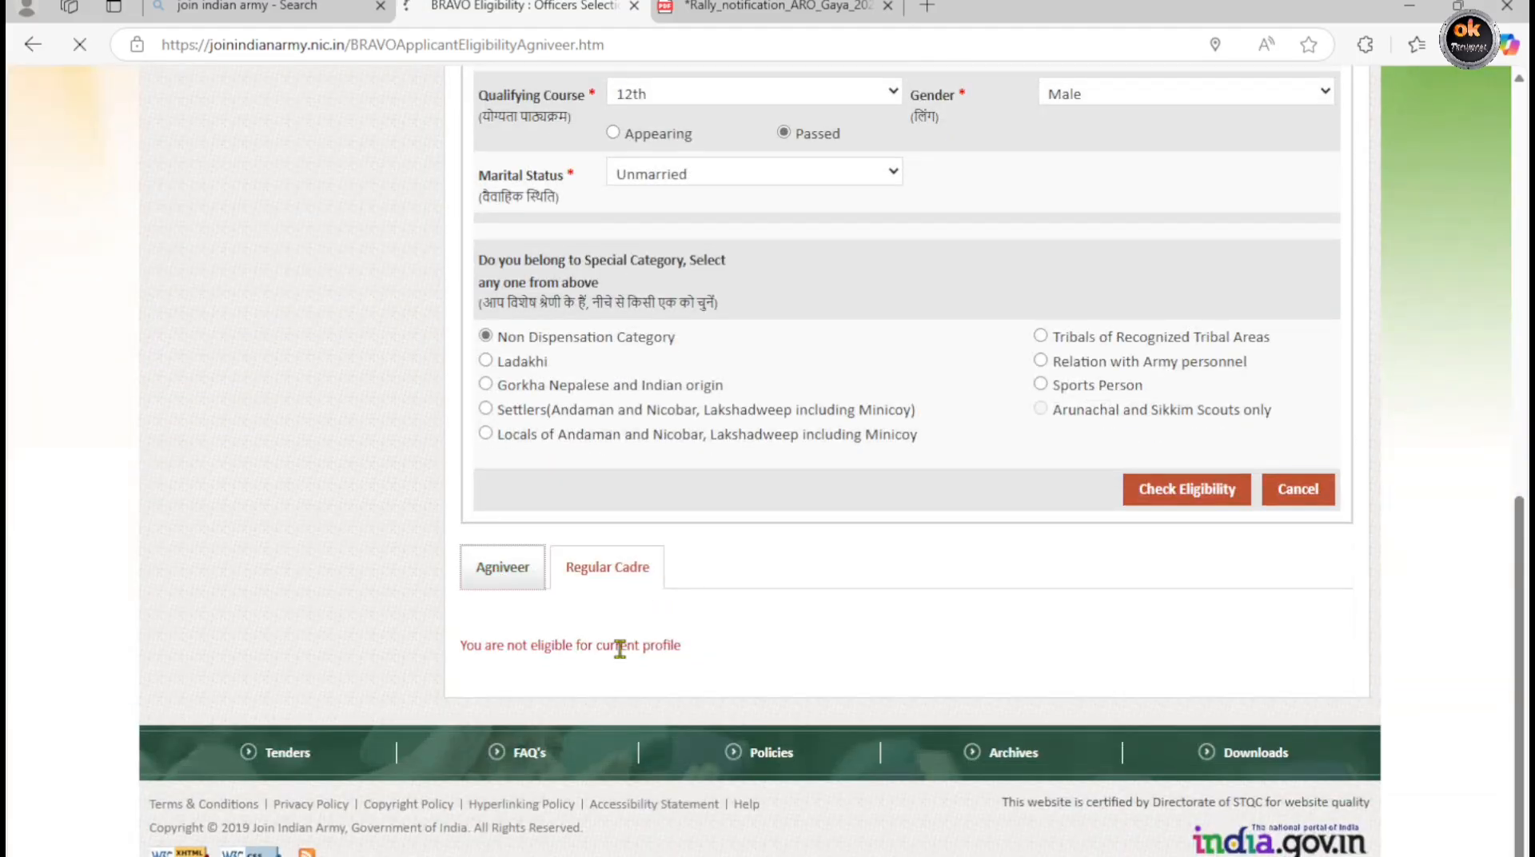
{"action": "scroll", "coordinate": [999, 683], "scroll_direction": "down", "scroll_amount": 10}
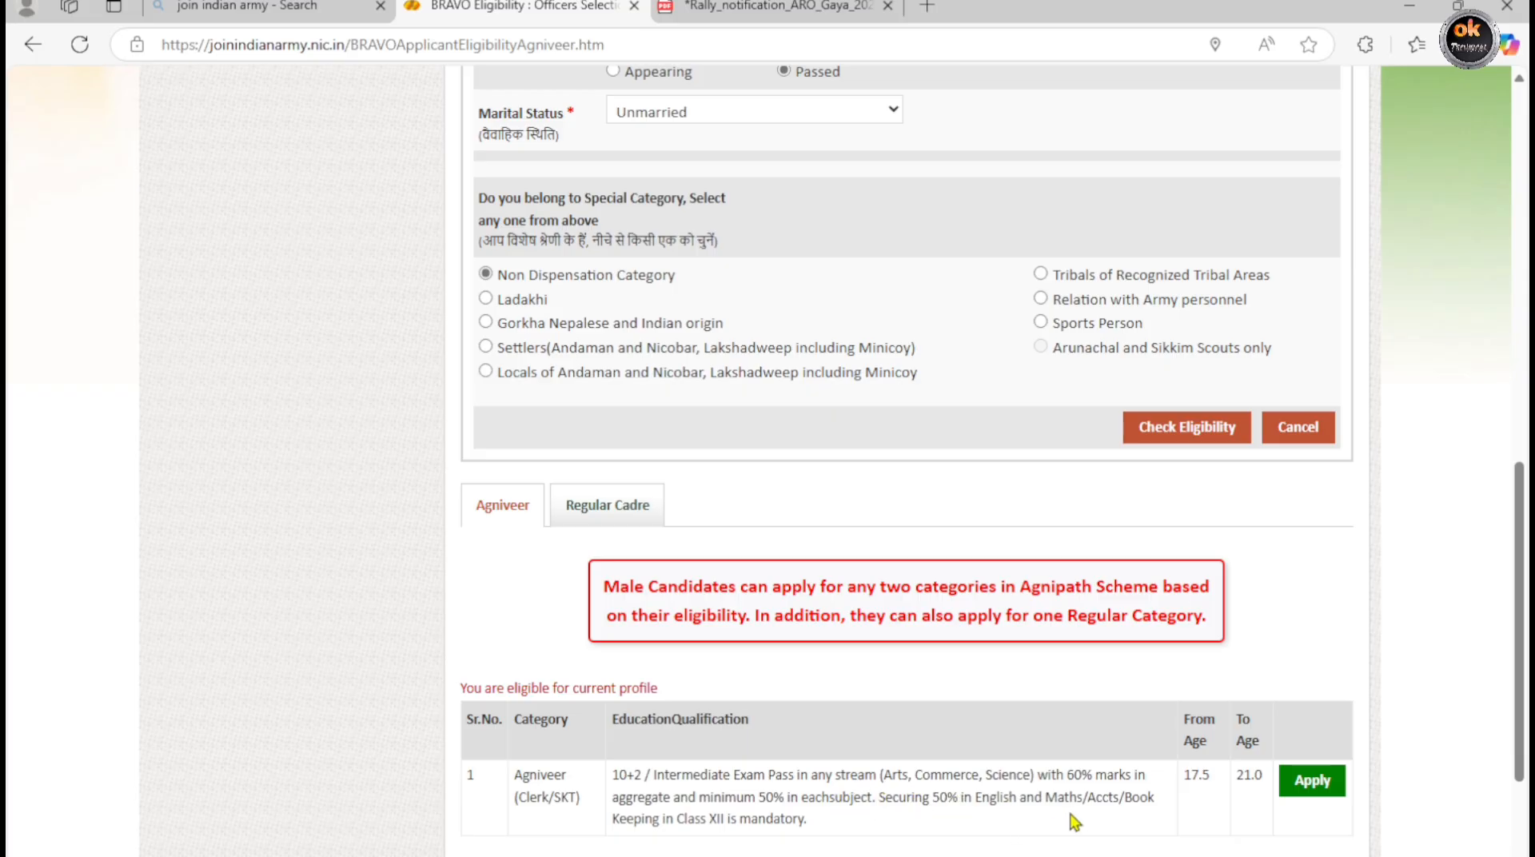
- Start applying for the Agniveer (Clerk/SKT) category and view the new registration and login options
{"action": "scroll", "coordinate": [1099, 795], "scroll_direction": "down", "scroll_amount": 3}
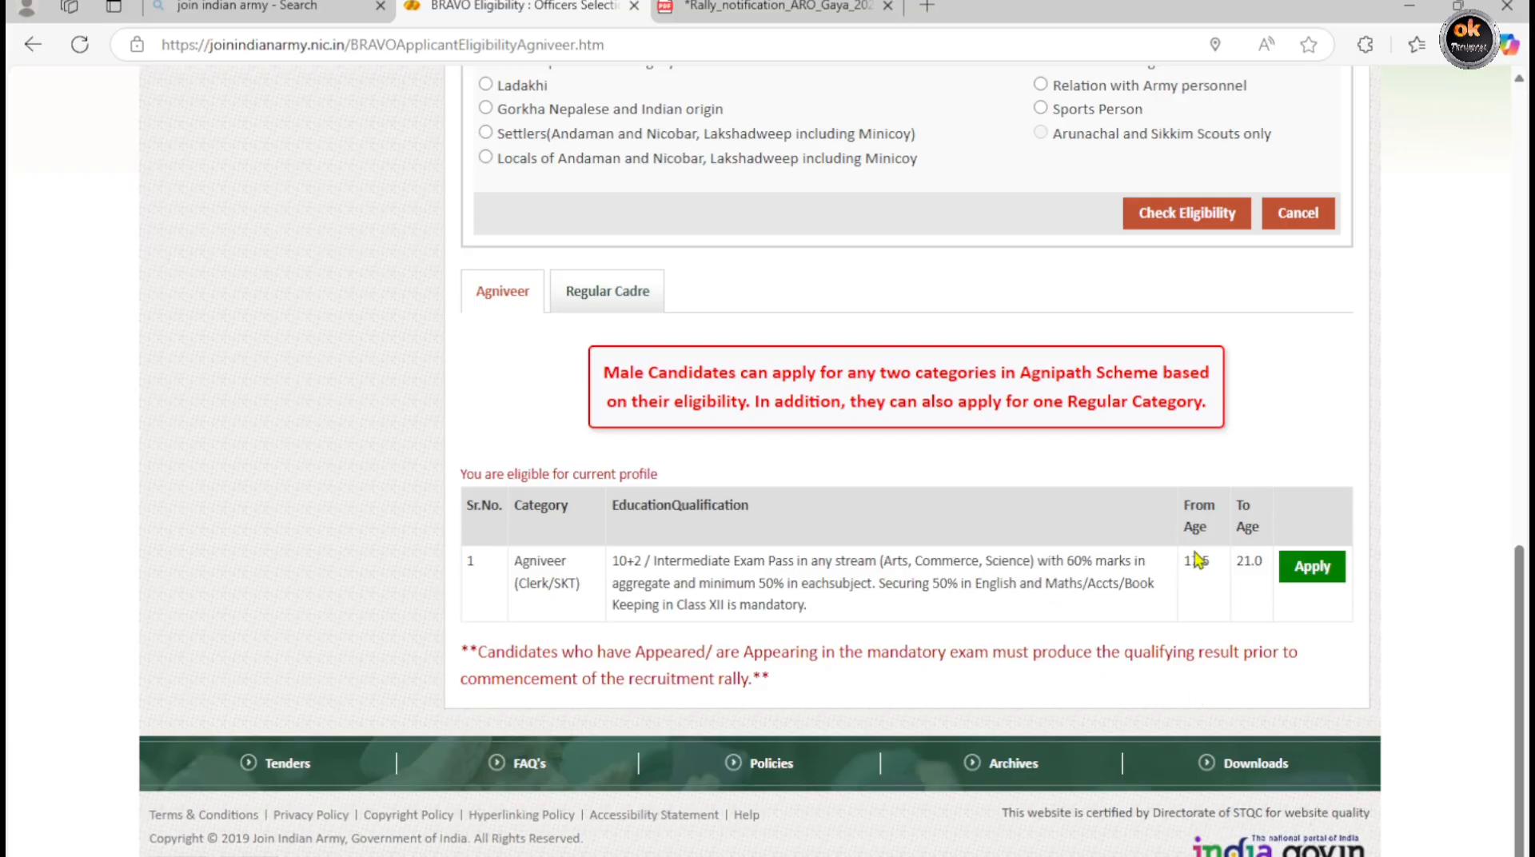
{"action": "left_click", "coordinate": [1307, 577]}
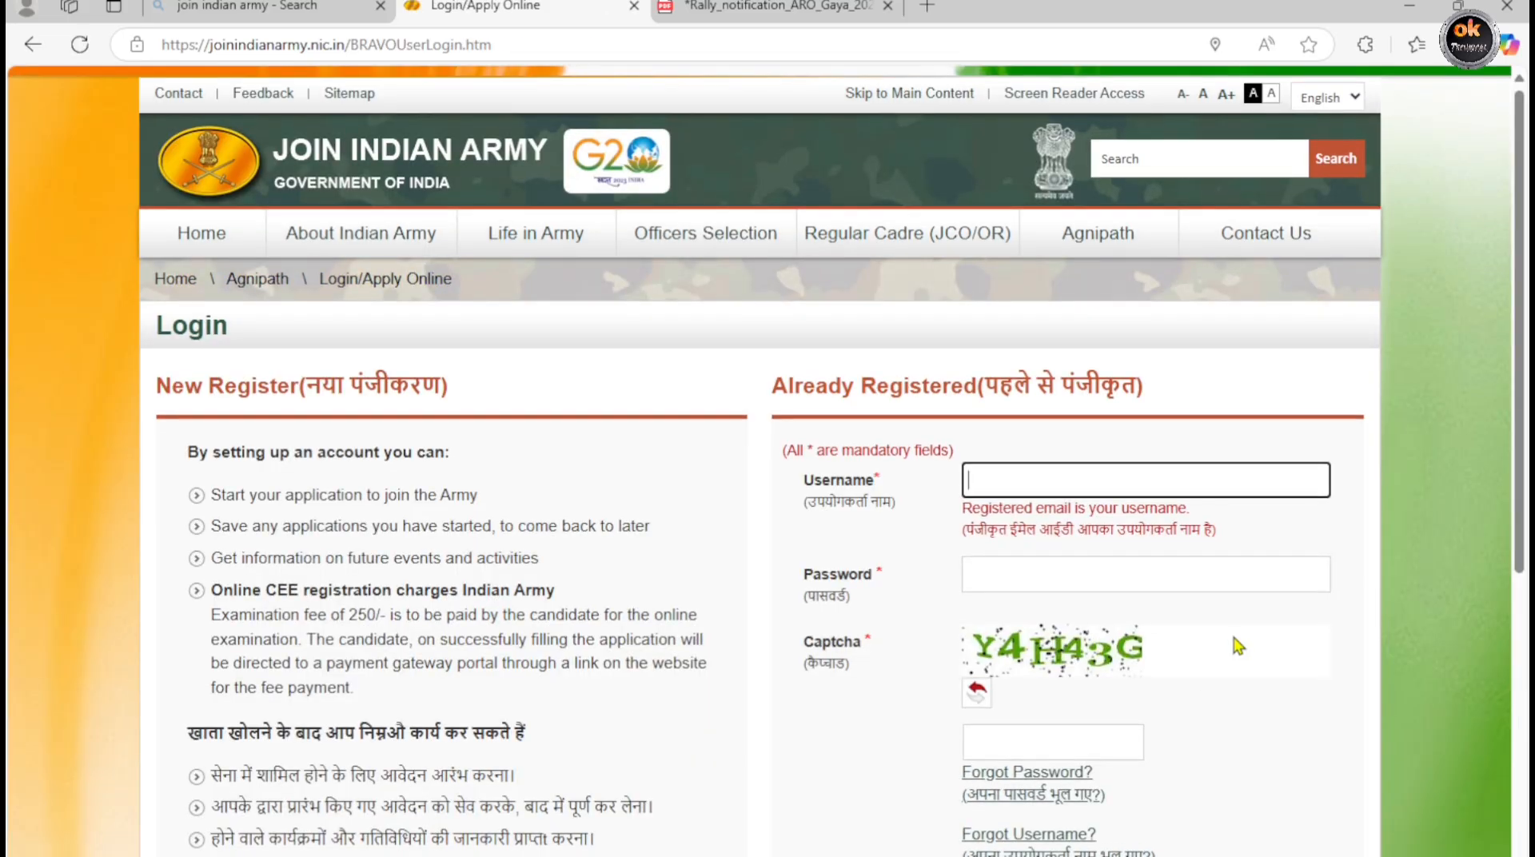
{"action": "scroll", "coordinate": [1229, 679], "scroll_direction": "down", "scroll_amount": 1}
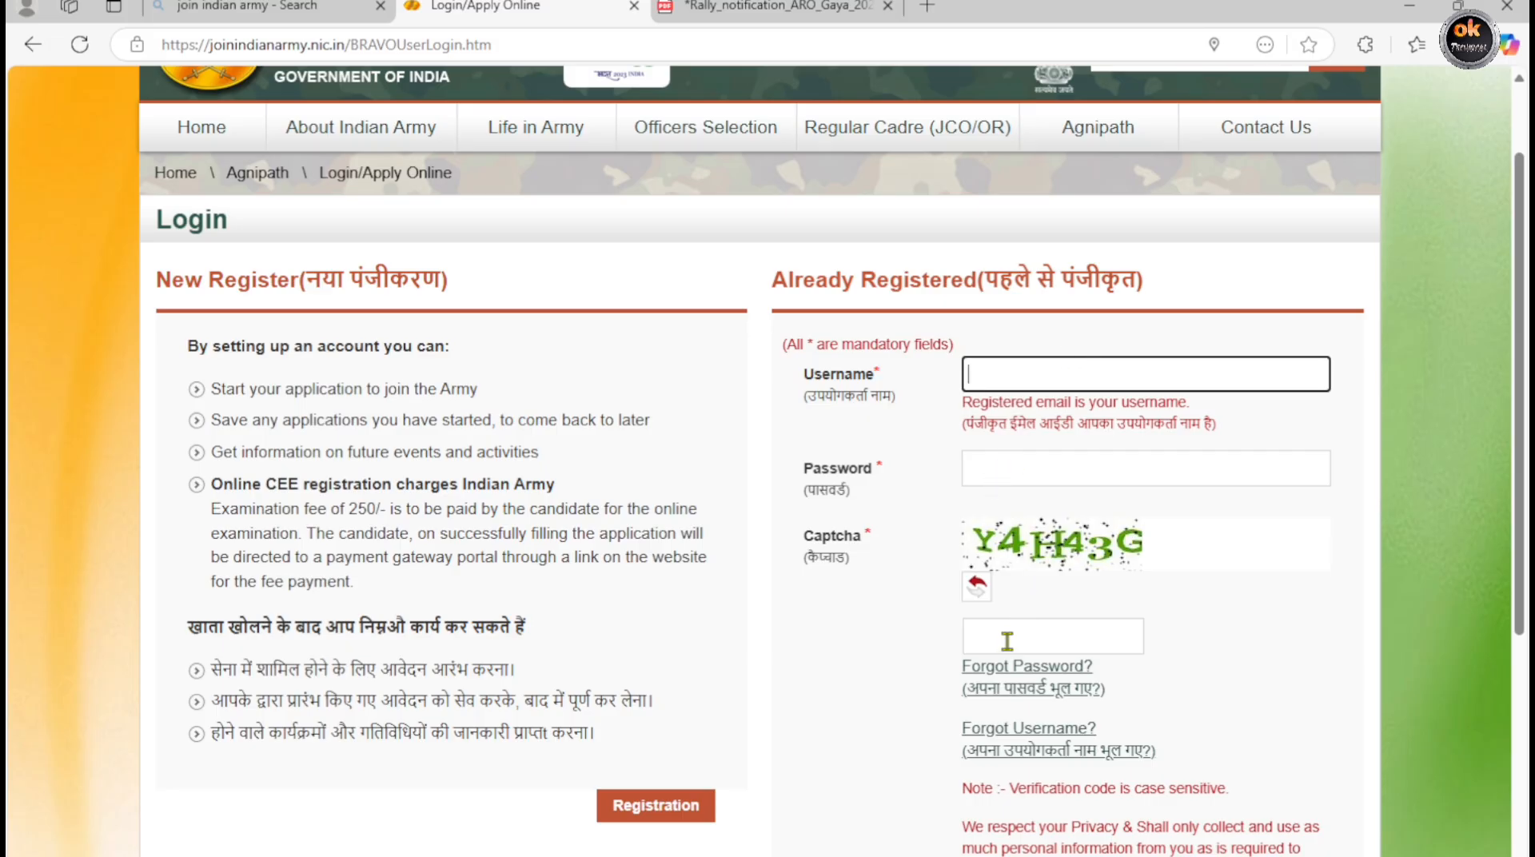
- Start a new candidate registration and continue past the list of items required for registration
{"action": "scroll", "coordinate": [1047, 663], "scroll_direction": "down", "scroll_amount": 5}
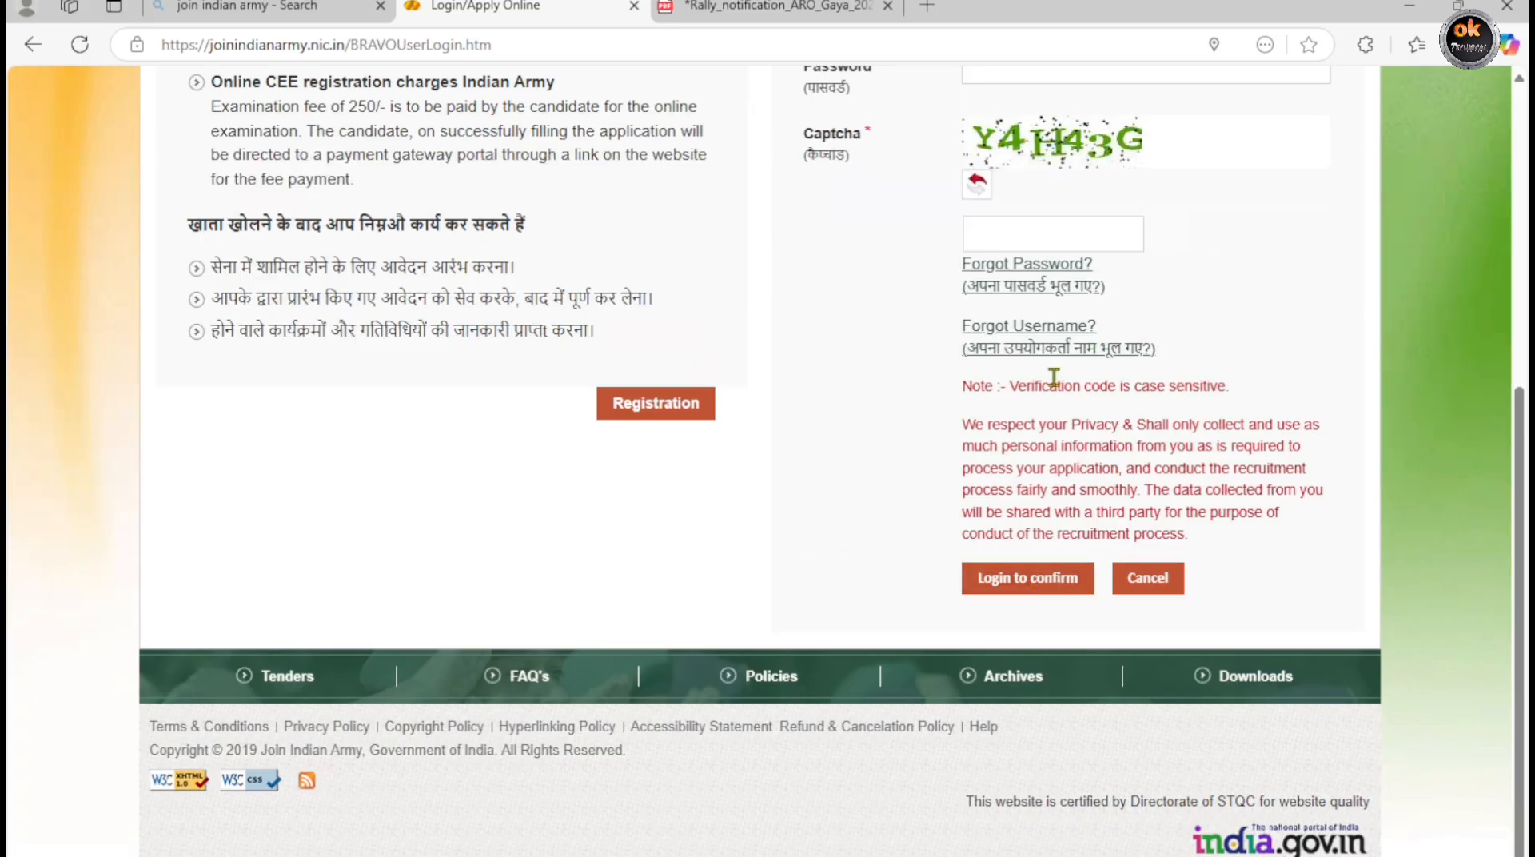
{"action": "scroll", "coordinate": [988, 394], "scroll_direction": "up", "scroll_amount": 3}
{"action": "scroll", "coordinate": [1282, 445], "scroll_direction": "up", "scroll_amount": 1}
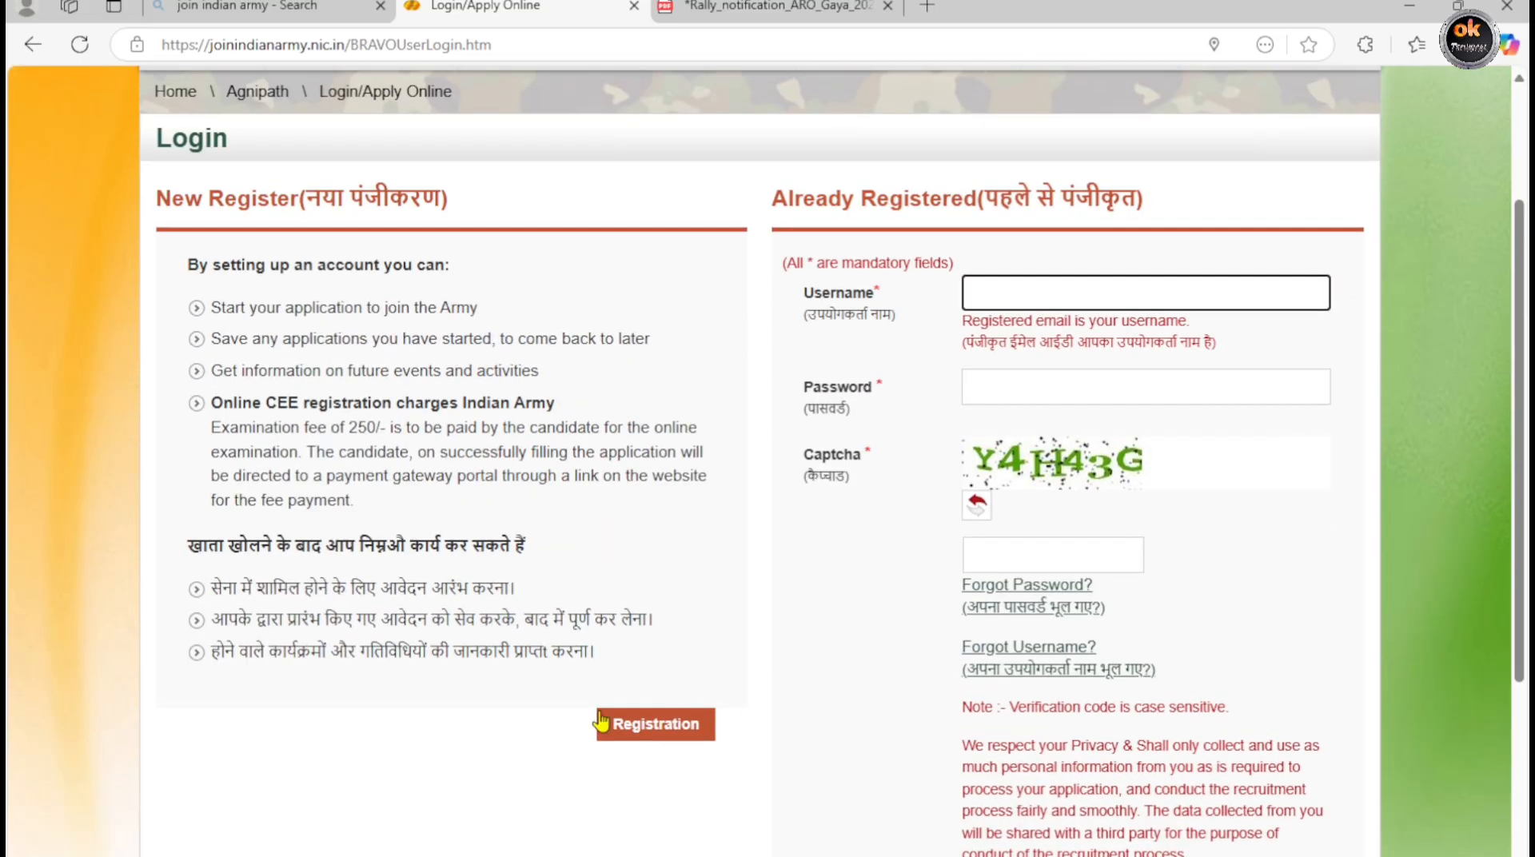
{"action": "left_click", "coordinate": [641, 739]}
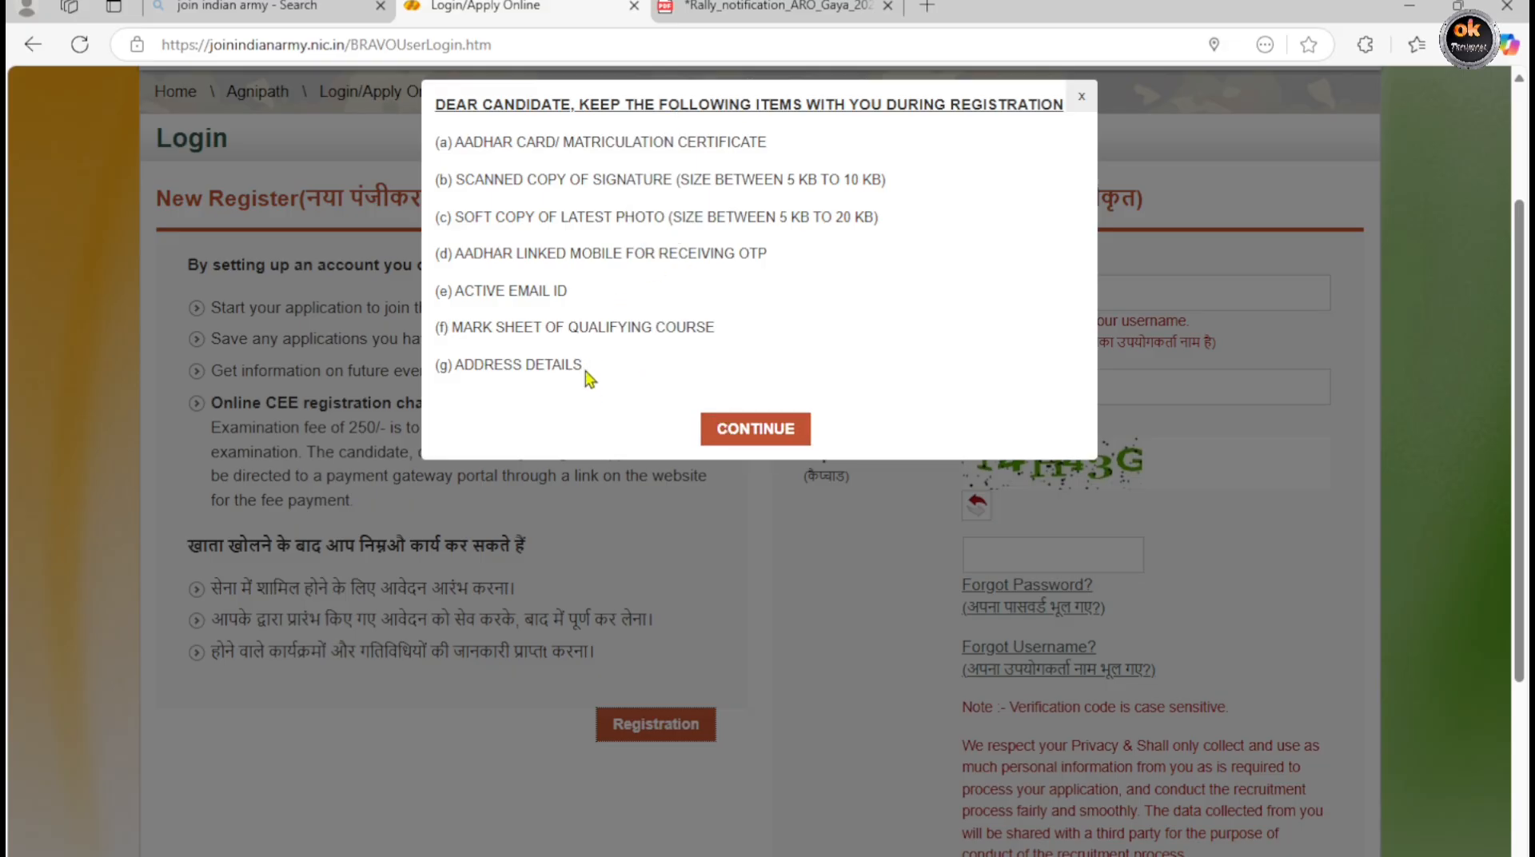
{"action": "left_click", "coordinate": [724, 438]}
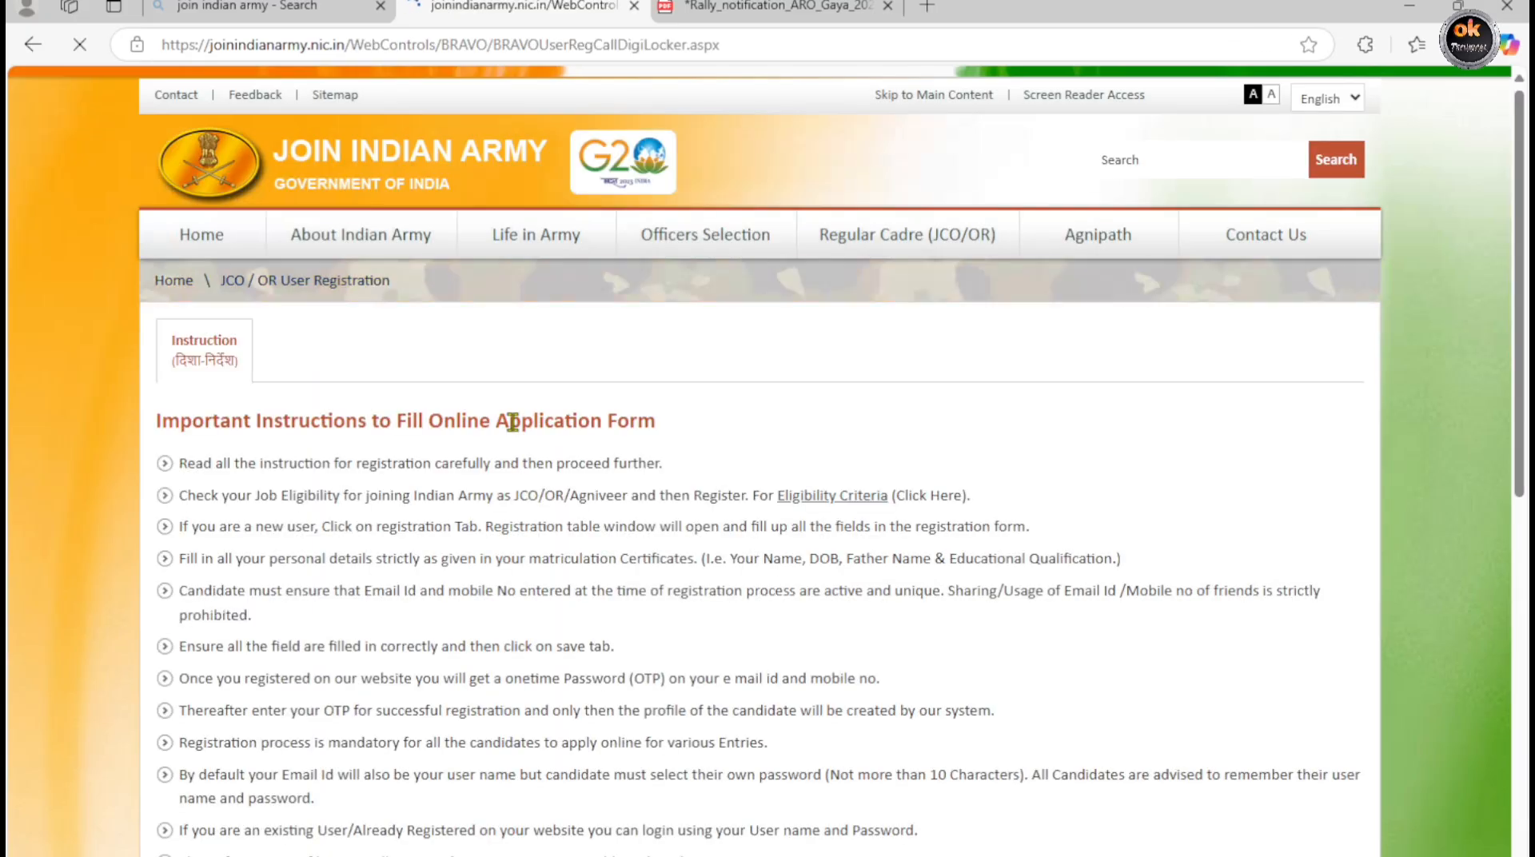
- Go through the instructions for filling in the online application form and continue to the registration page
{"action": "scroll", "coordinate": [524, 390], "scroll_direction": "down", "scroll_amount": 5}
{"action": "scroll", "coordinate": [523, 387], "scroll_direction": "down", "scroll_amount": 5}
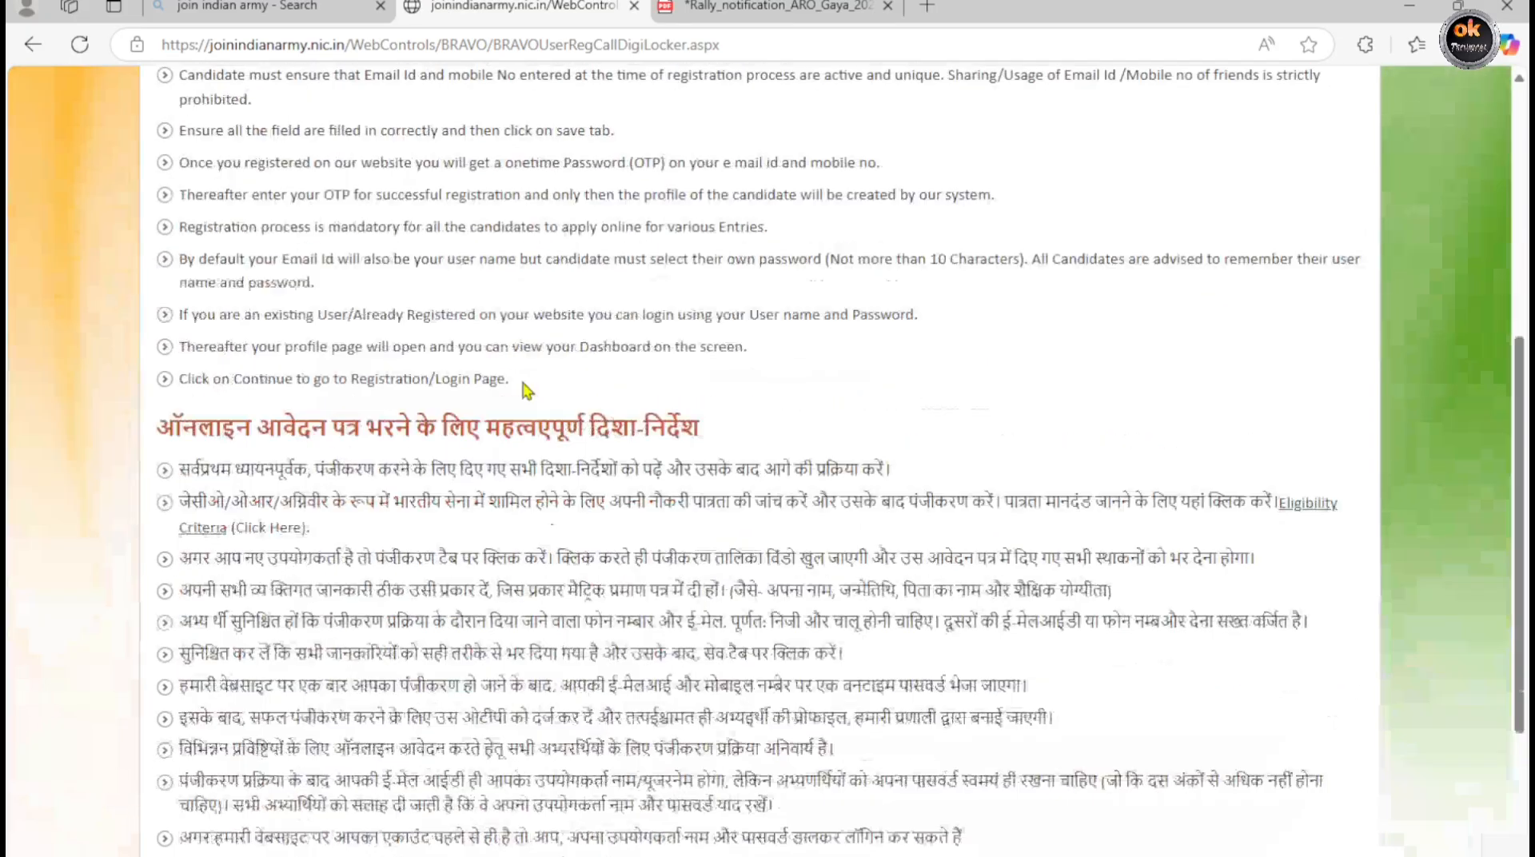
{"action": "left_click", "coordinate": [1290, 684]}
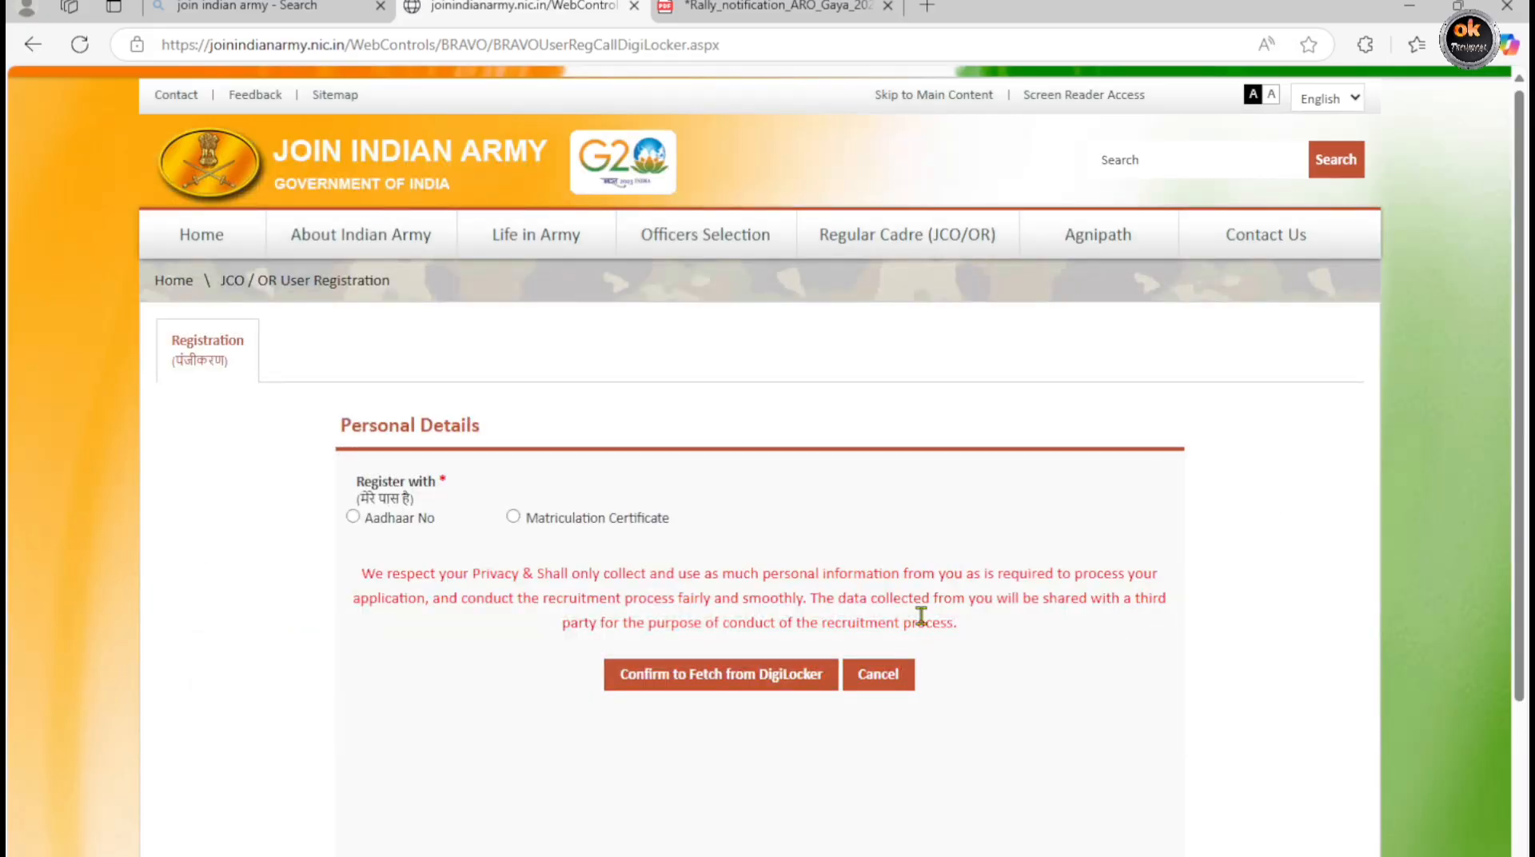
- Choose Aadhaar No as the registration document and confirm fetching the details from DigiLocker
{"action": "scroll", "coordinate": [533, 453], "scroll_direction": "down", "scroll_amount": 1}
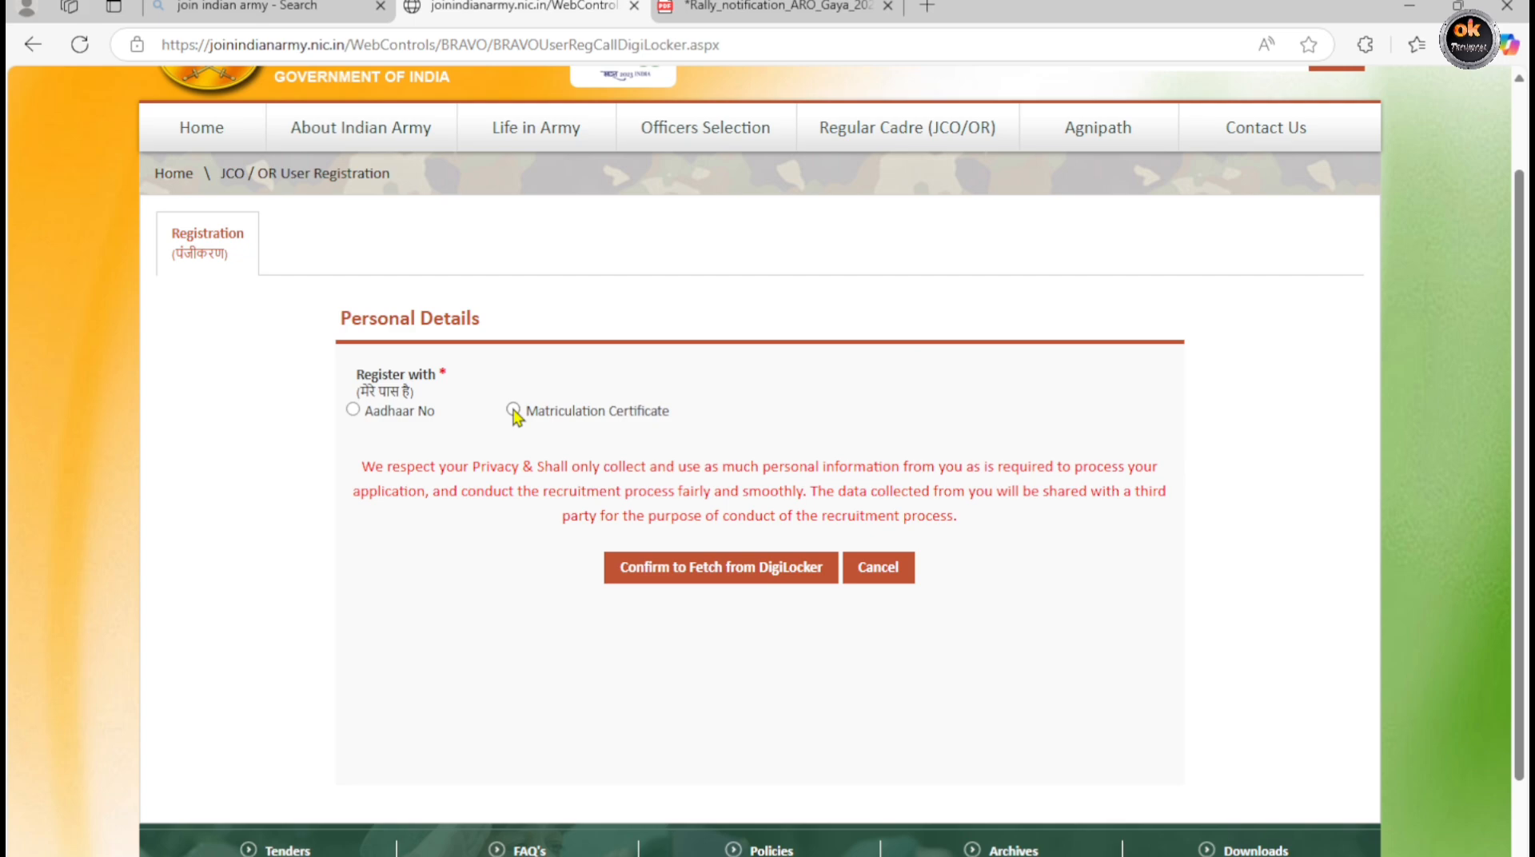
{"action": "left_click", "coordinate": [352, 409]}
{"action": "left_click", "coordinate": [947, 262]}
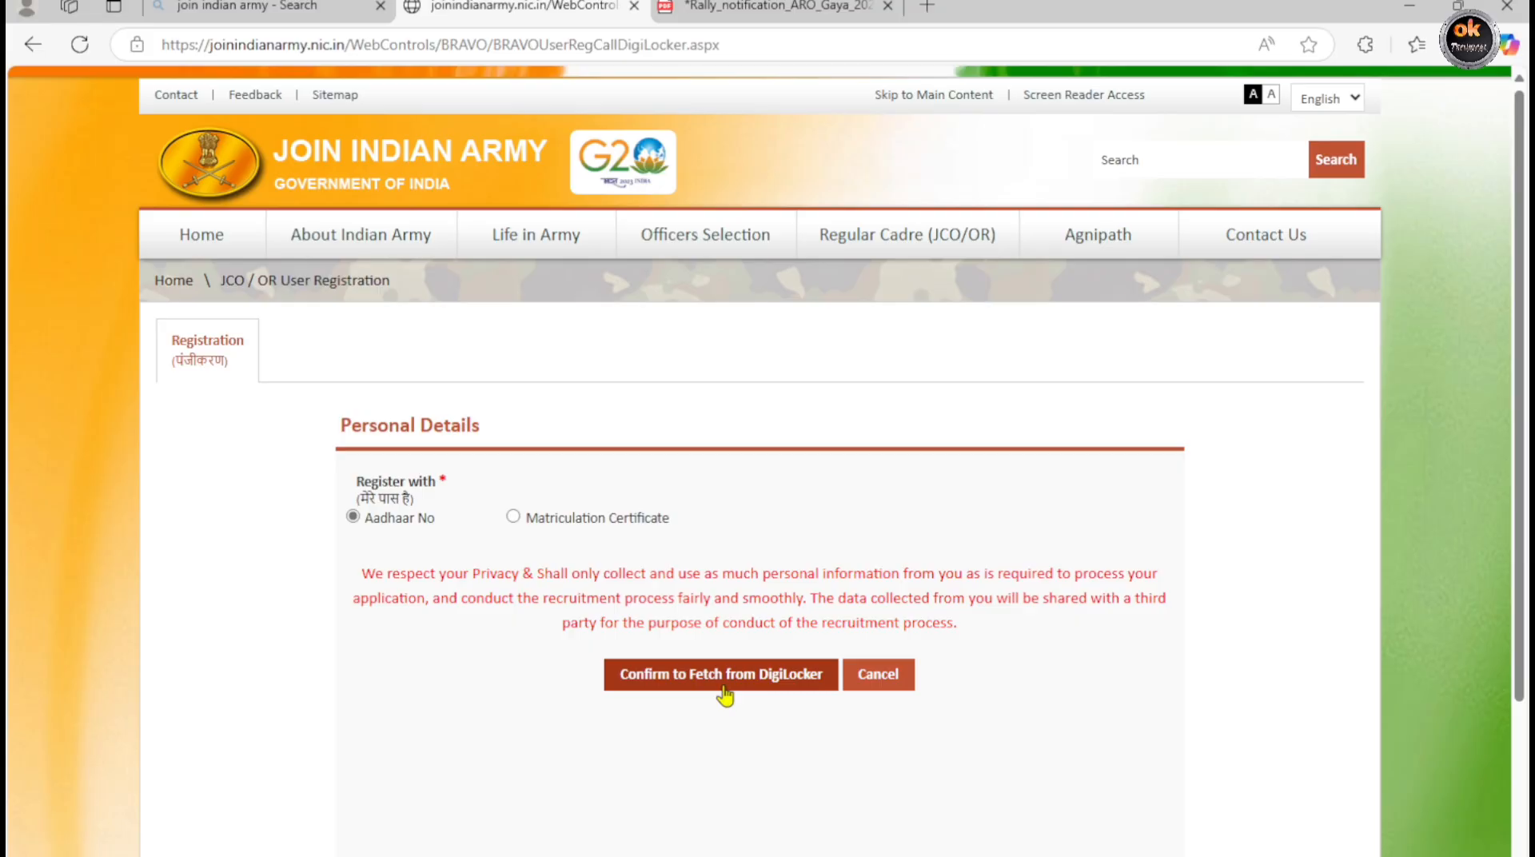
{"action": "left_click", "coordinate": [724, 688]}
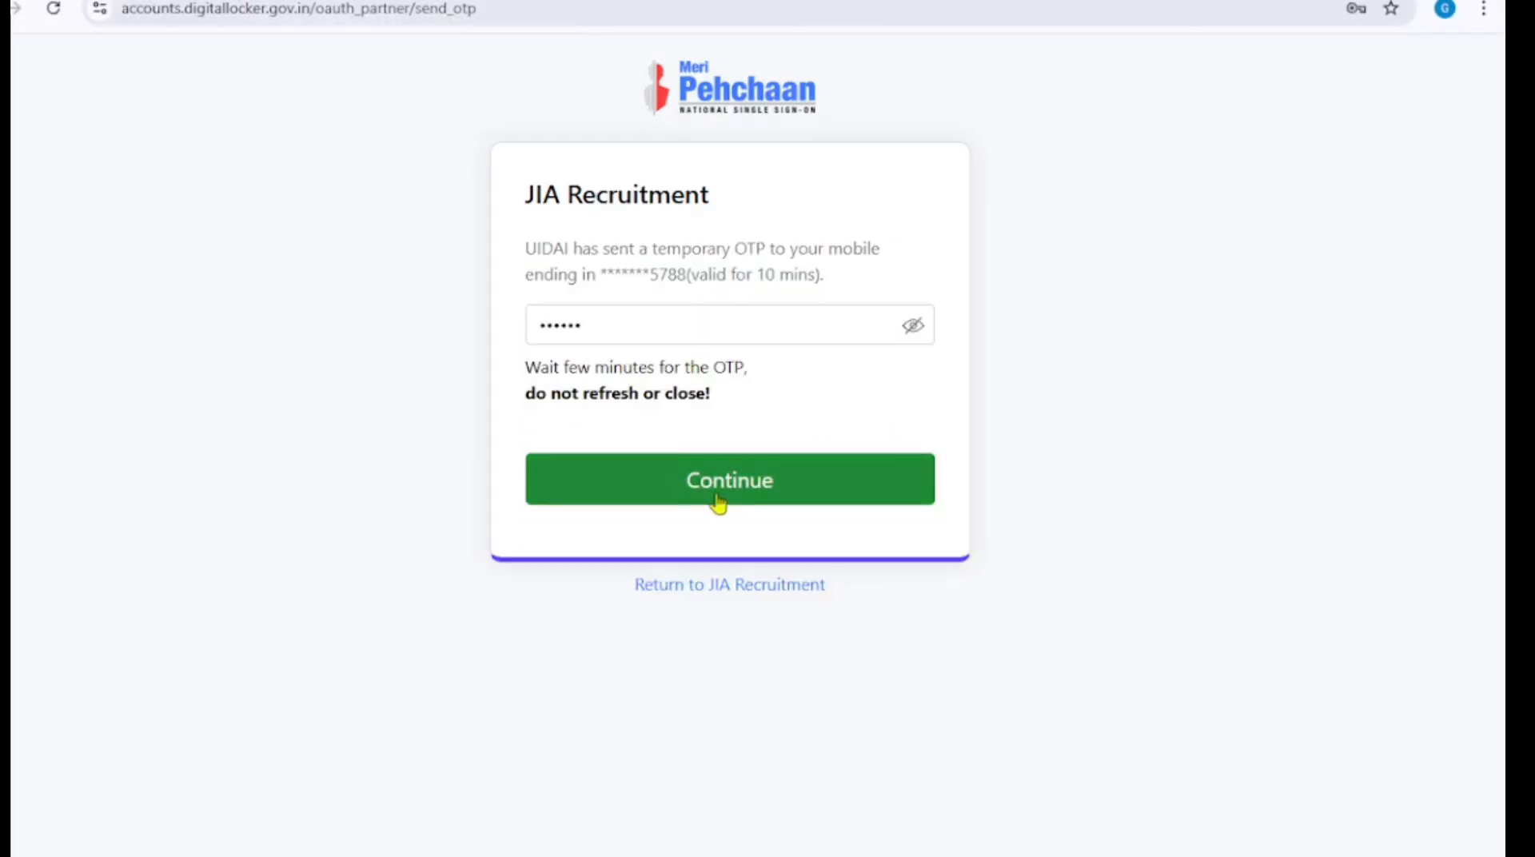
- Submit the Aadhaar OTP, decline saving the password, and allow DigiLocker to share the details with JIA Recruitment
{"action": "left_click", "coordinate": [720, 500]}
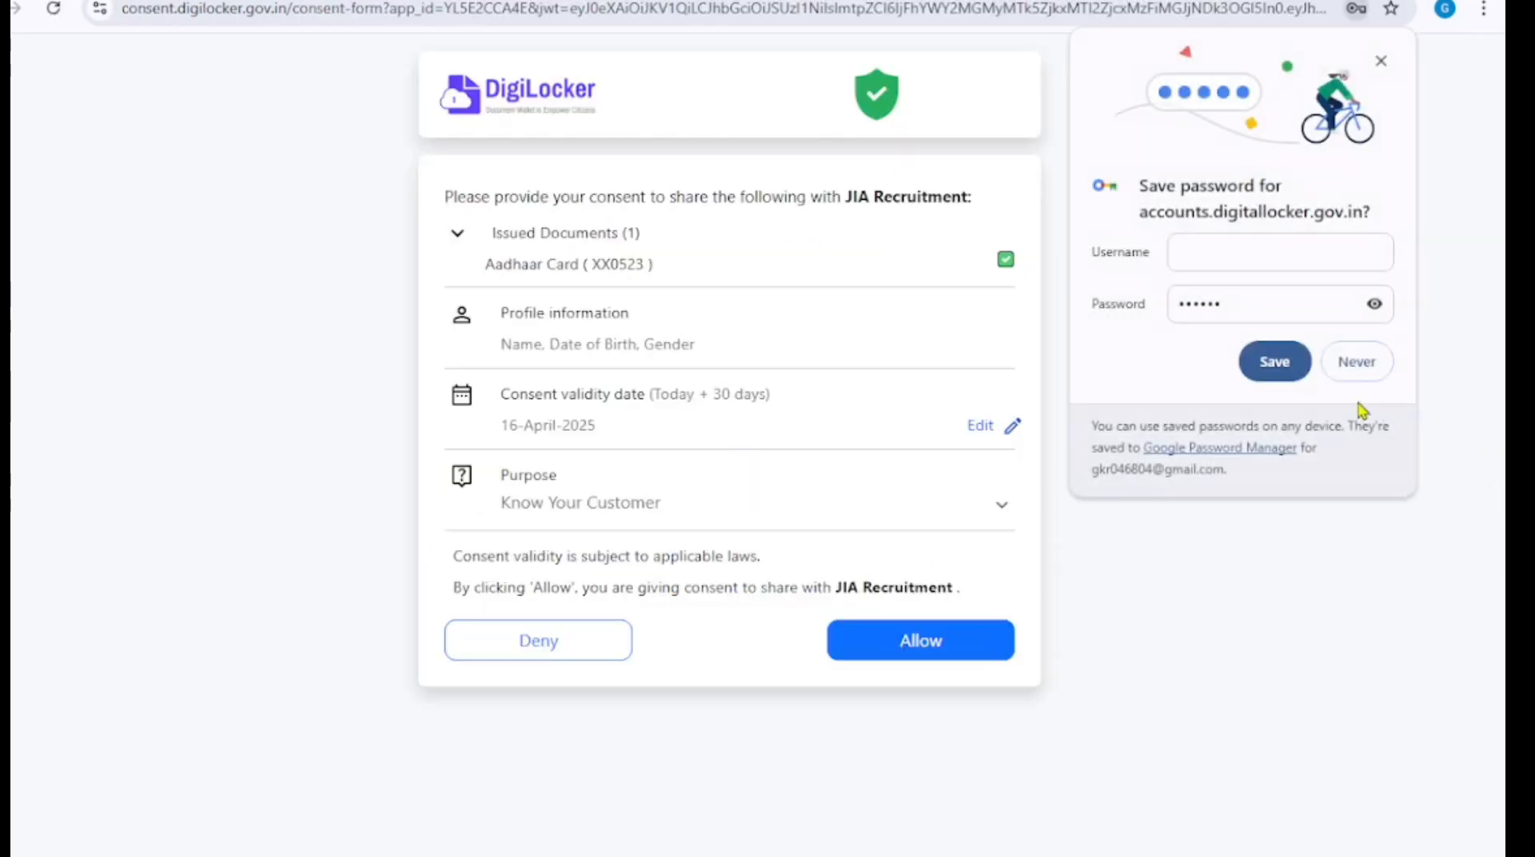
{"action": "left_click", "coordinate": [1354, 360]}
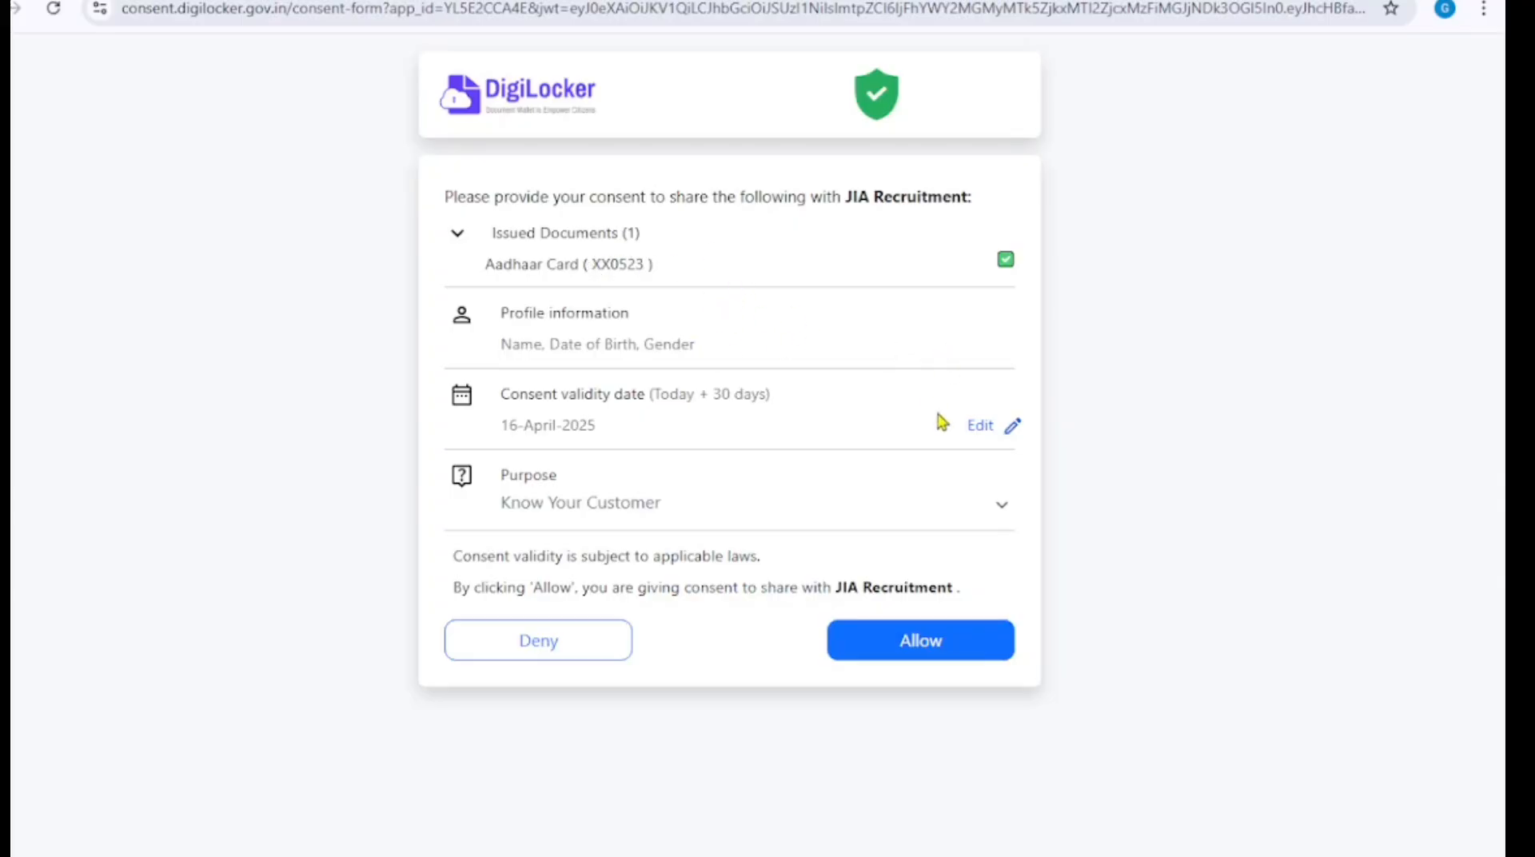
{"action": "left_click", "coordinate": [918, 649]}
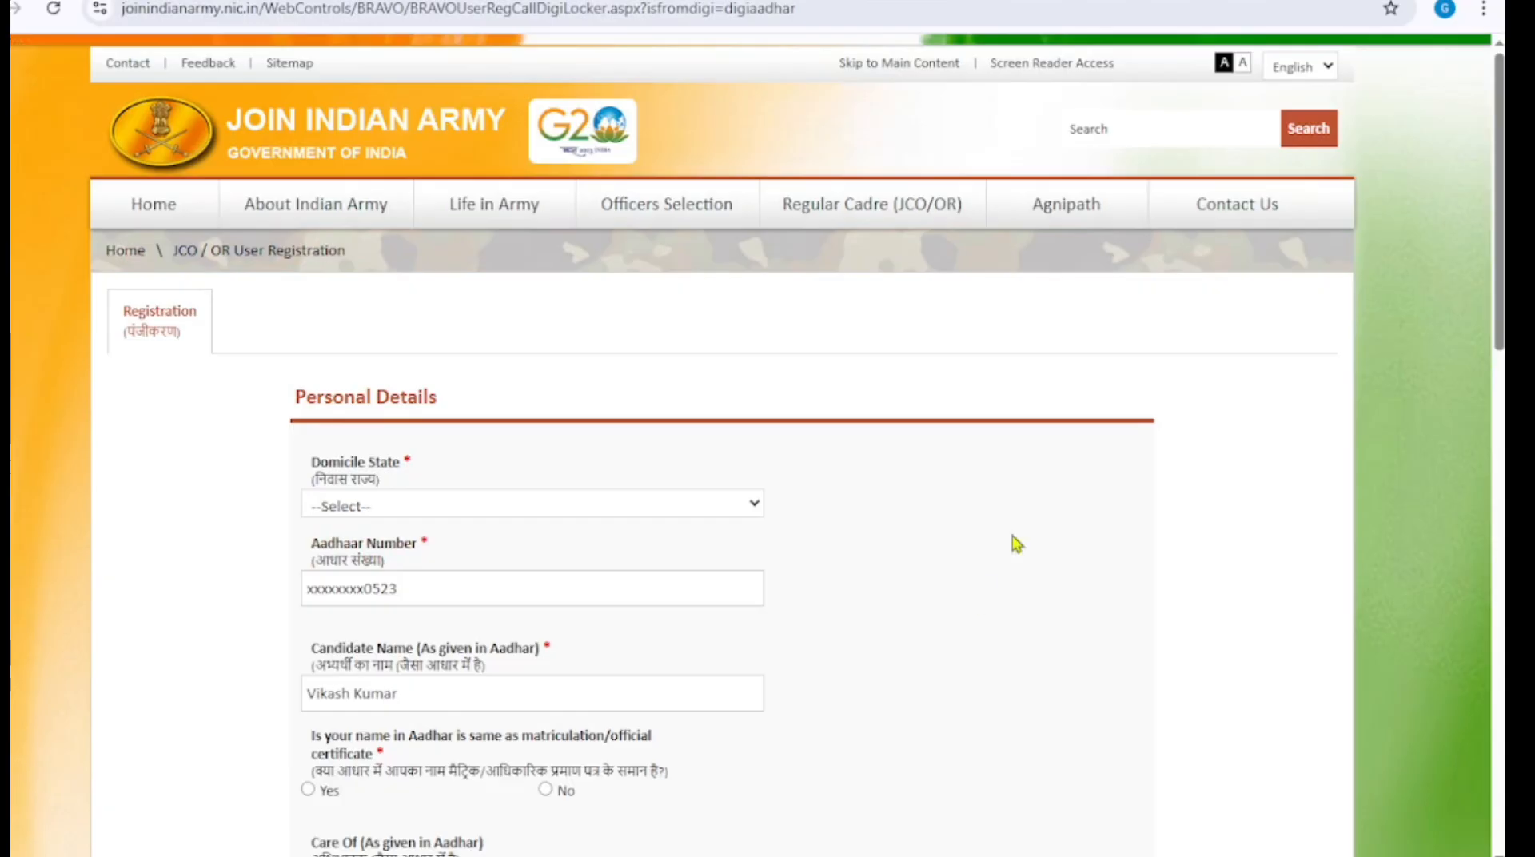
- Examine the Personal Details form from the domicile state and Aadhaar fields down to the email and mobile fields
{"action": "scroll", "coordinate": [986, 559], "scroll_direction": "down", "scroll_amount": 1}
{"action": "scroll", "coordinate": [968, 543], "scroll_direction": "down", "scroll_amount": 1}
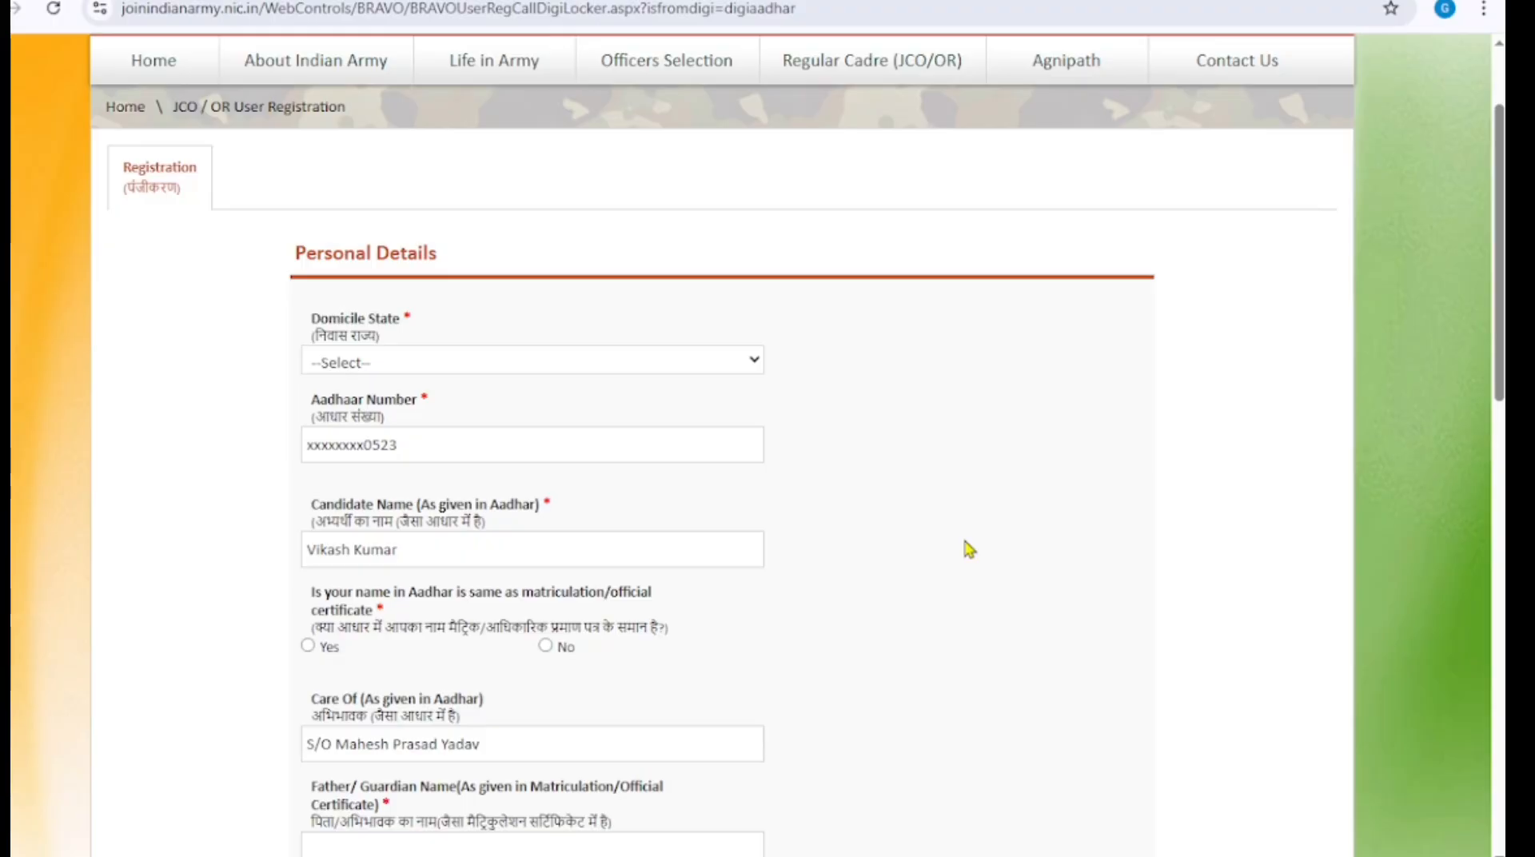
{"action": "scroll", "coordinate": [608, 433], "scroll_direction": "down", "scroll_amount": 1}
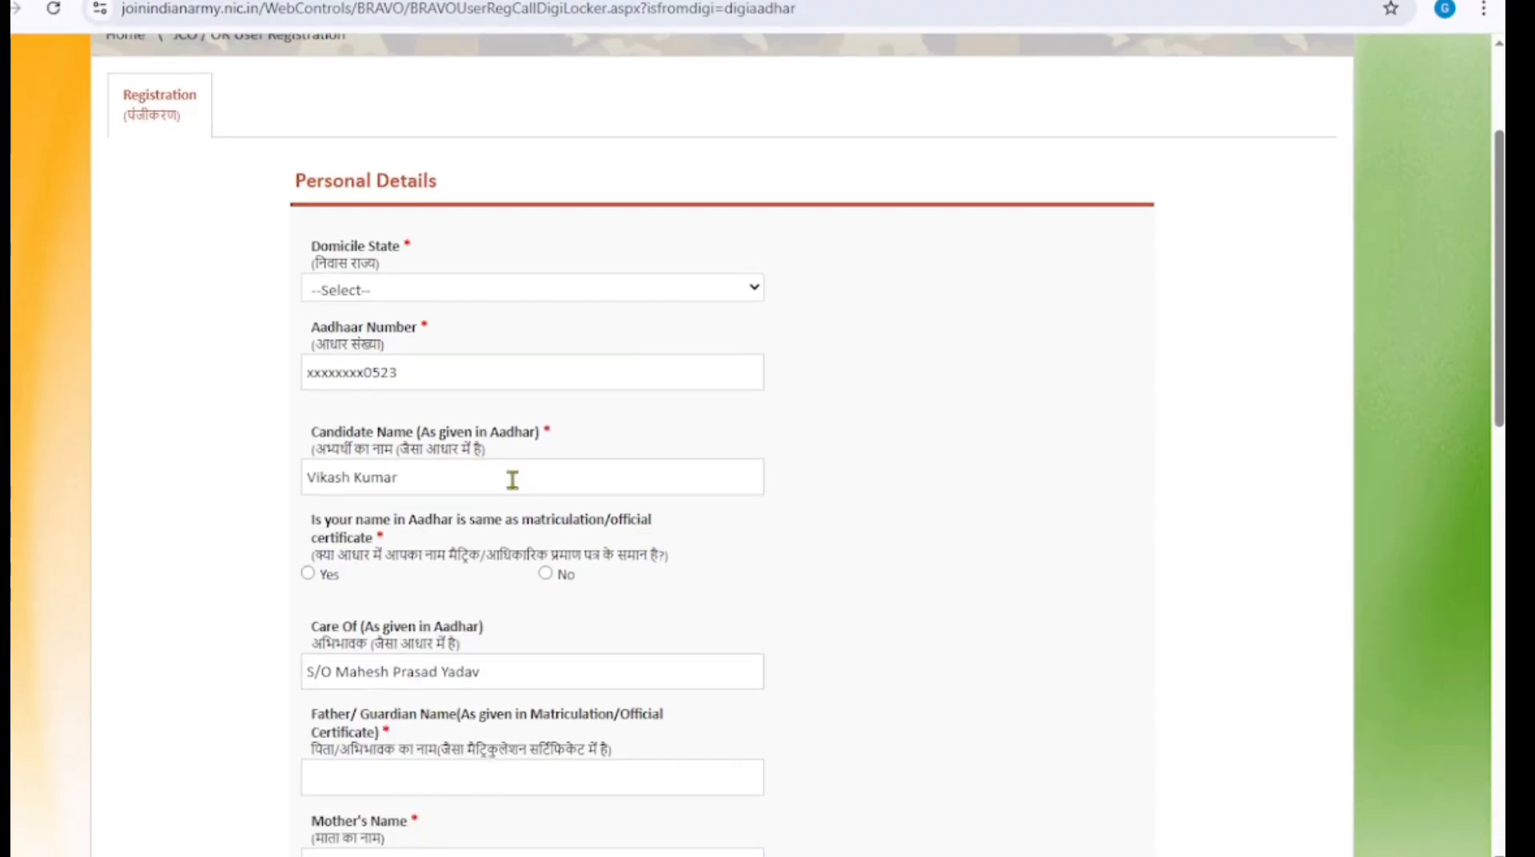
{"action": "scroll", "coordinate": [513, 480], "scroll_direction": "down", "scroll_amount": 1}
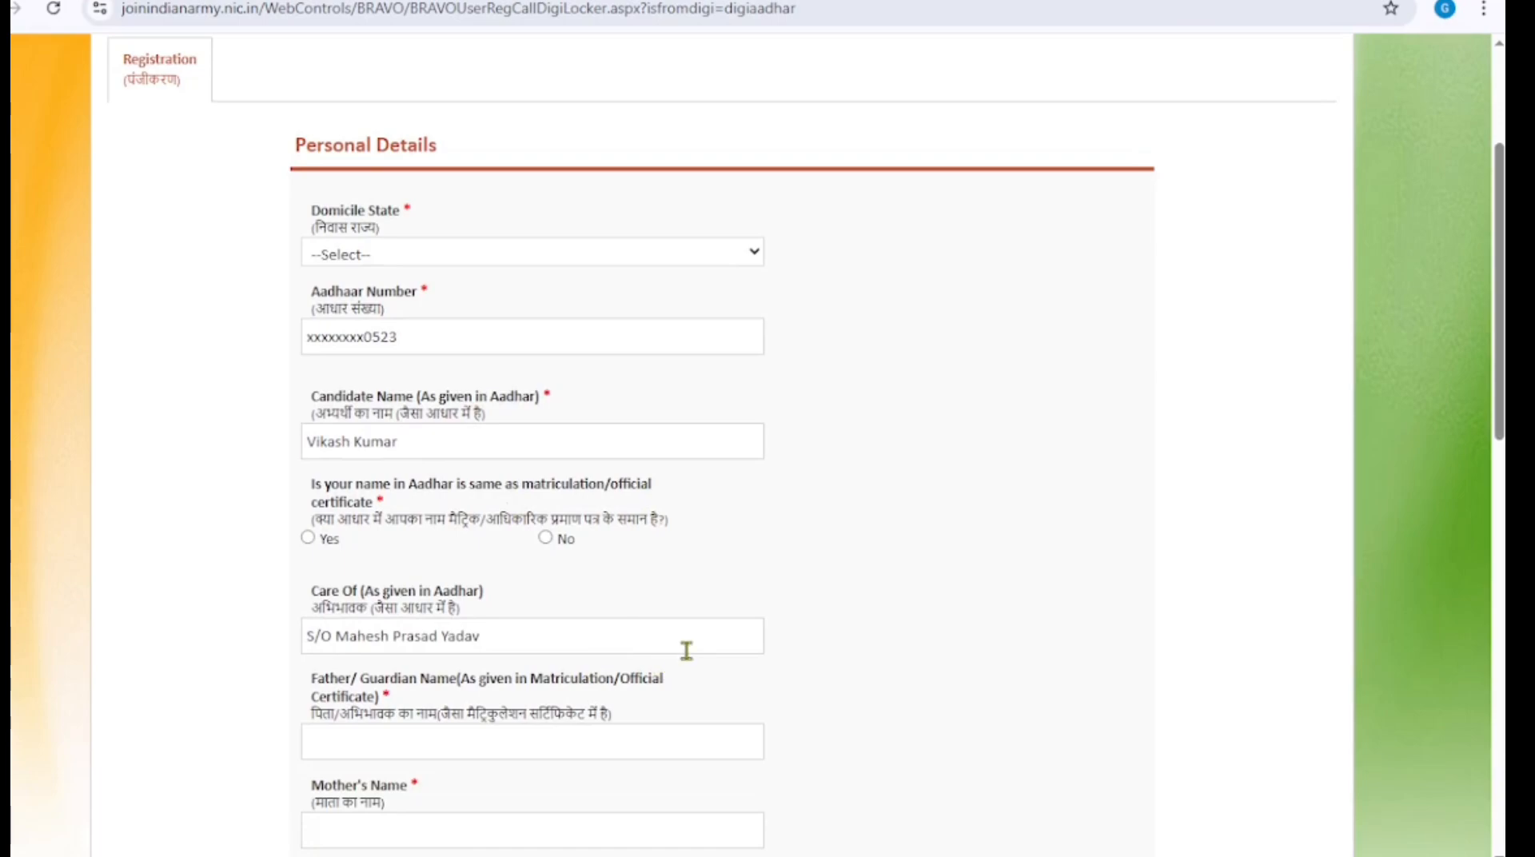
{"action": "scroll", "coordinate": [696, 642], "scroll_direction": "down", "scroll_amount": 1}
{"action": "scroll", "coordinate": [704, 658], "scroll_direction": "down", "scroll_amount": 4}
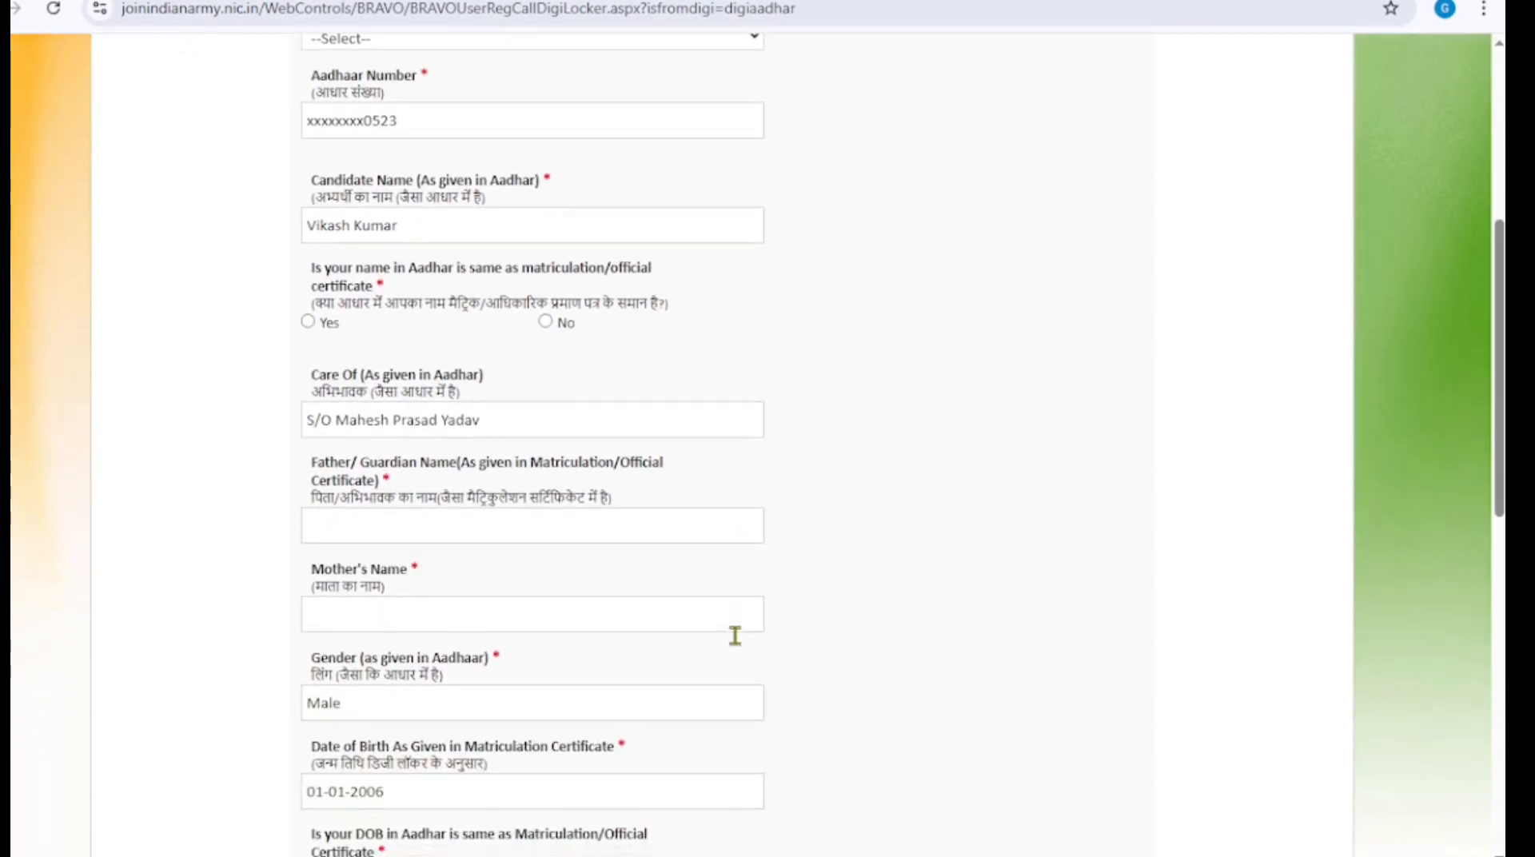
{"action": "scroll", "coordinate": [772, 704], "scroll_direction": "down", "scroll_amount": 4}
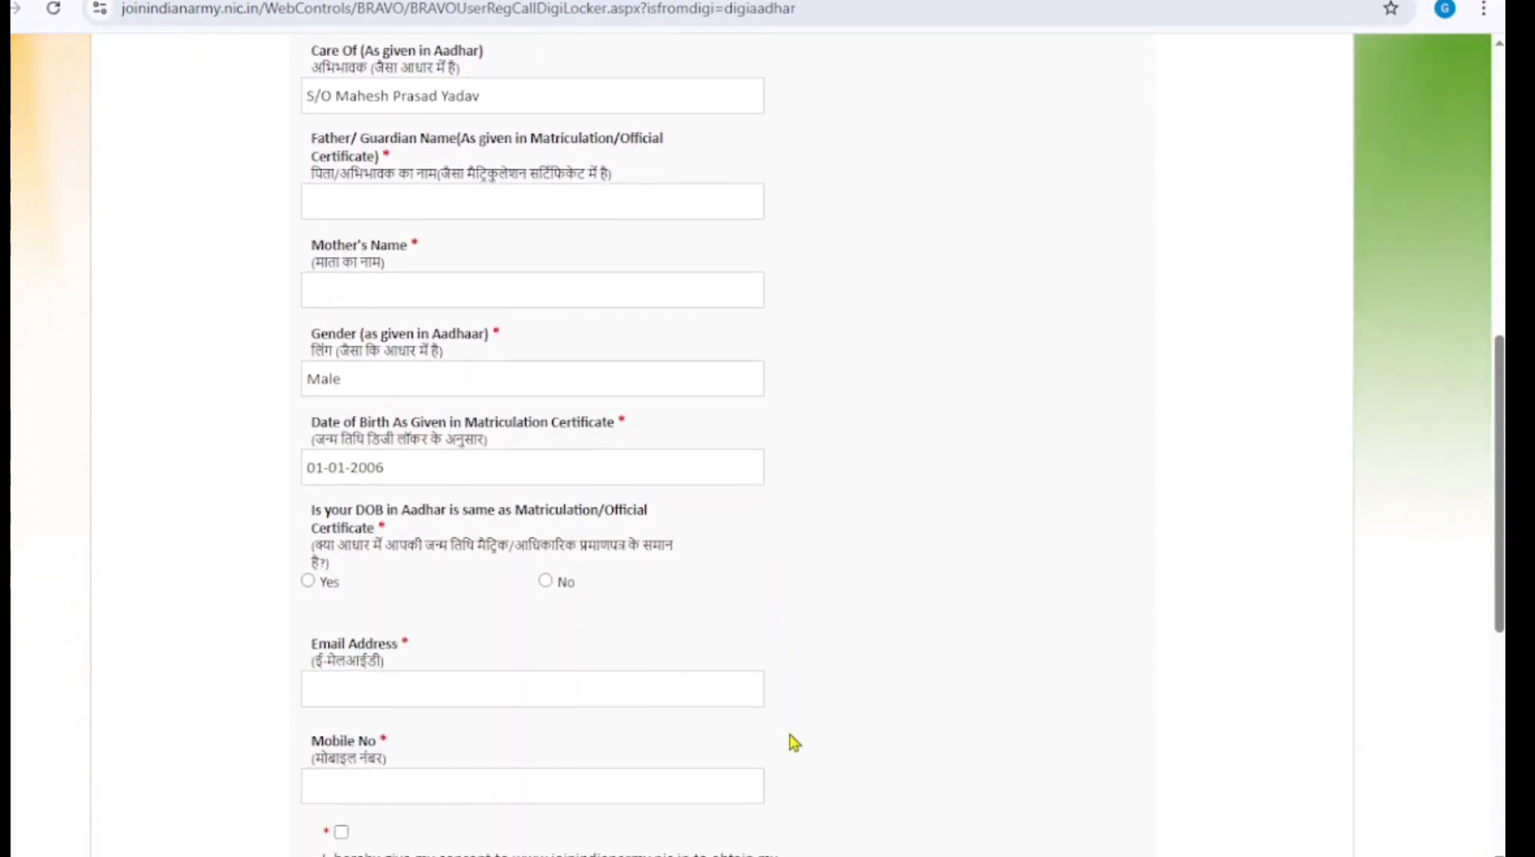
{"action": "scroll", "coordinate": [863, 700], "scroll_direction": "up", "scroll_amount": 8}
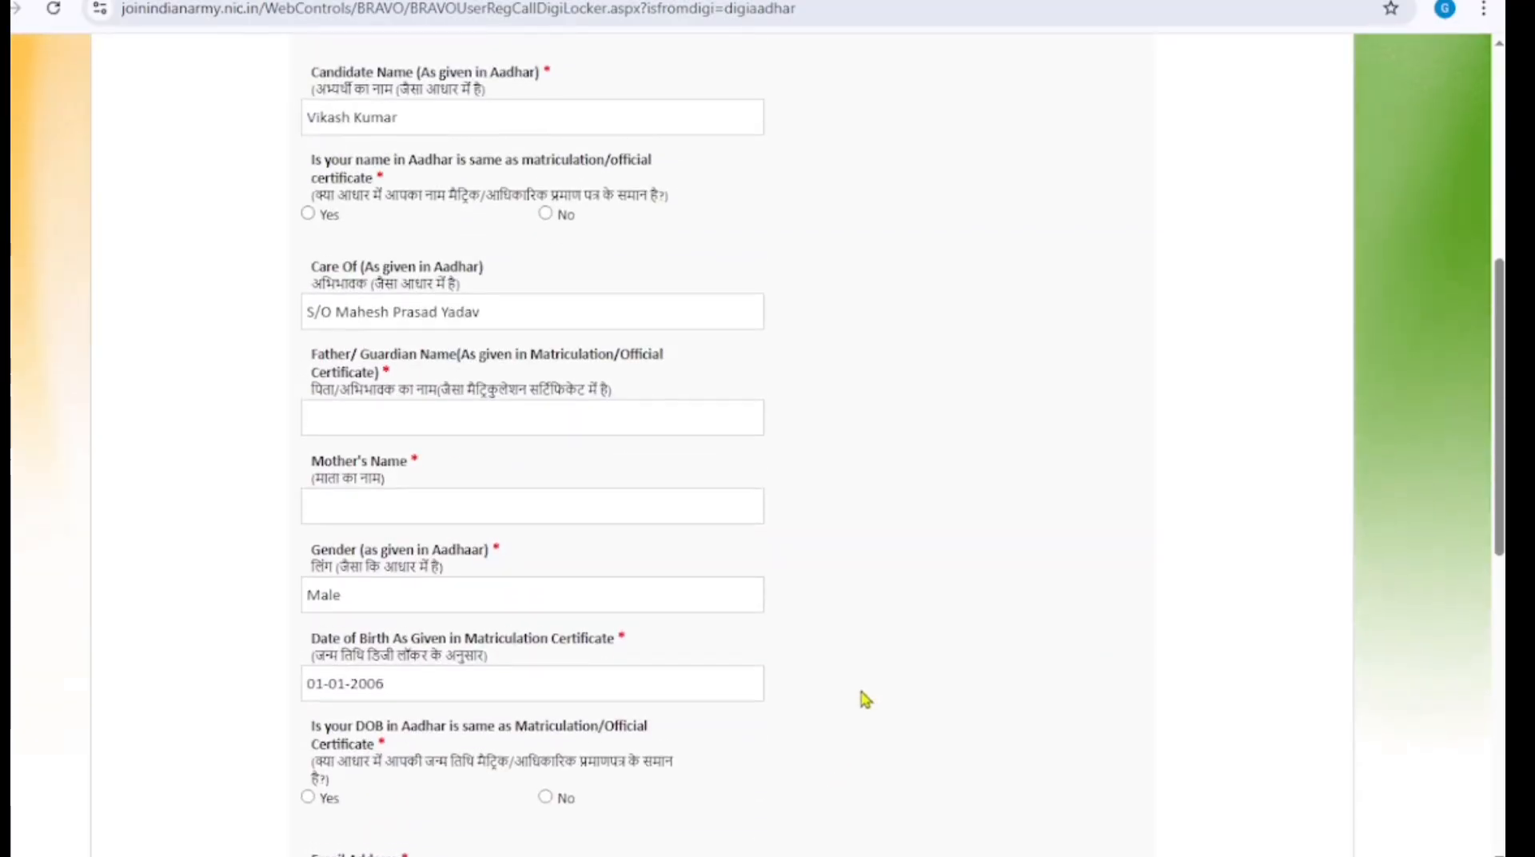
{"action": "scroll", "coordinate": [999, 532], "scroll_direction": "up", "scroll_amount": 2}
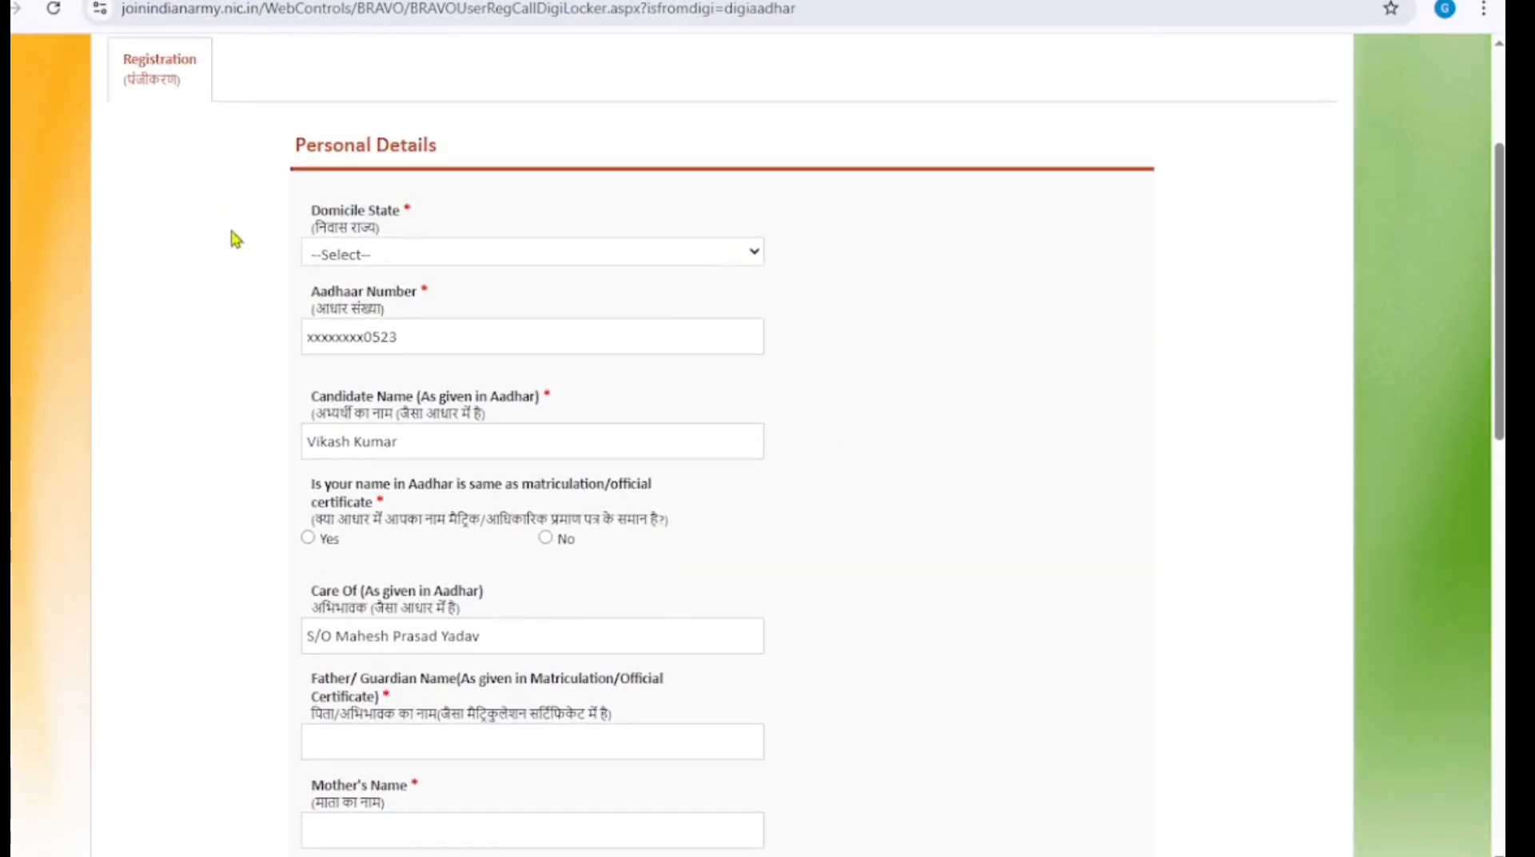
- Set the domicile state to BIHAR and answer Yes to the Aadhaar name matching the matriculation certificate
{"action": "left_click", "coordinate": [366, 258]}
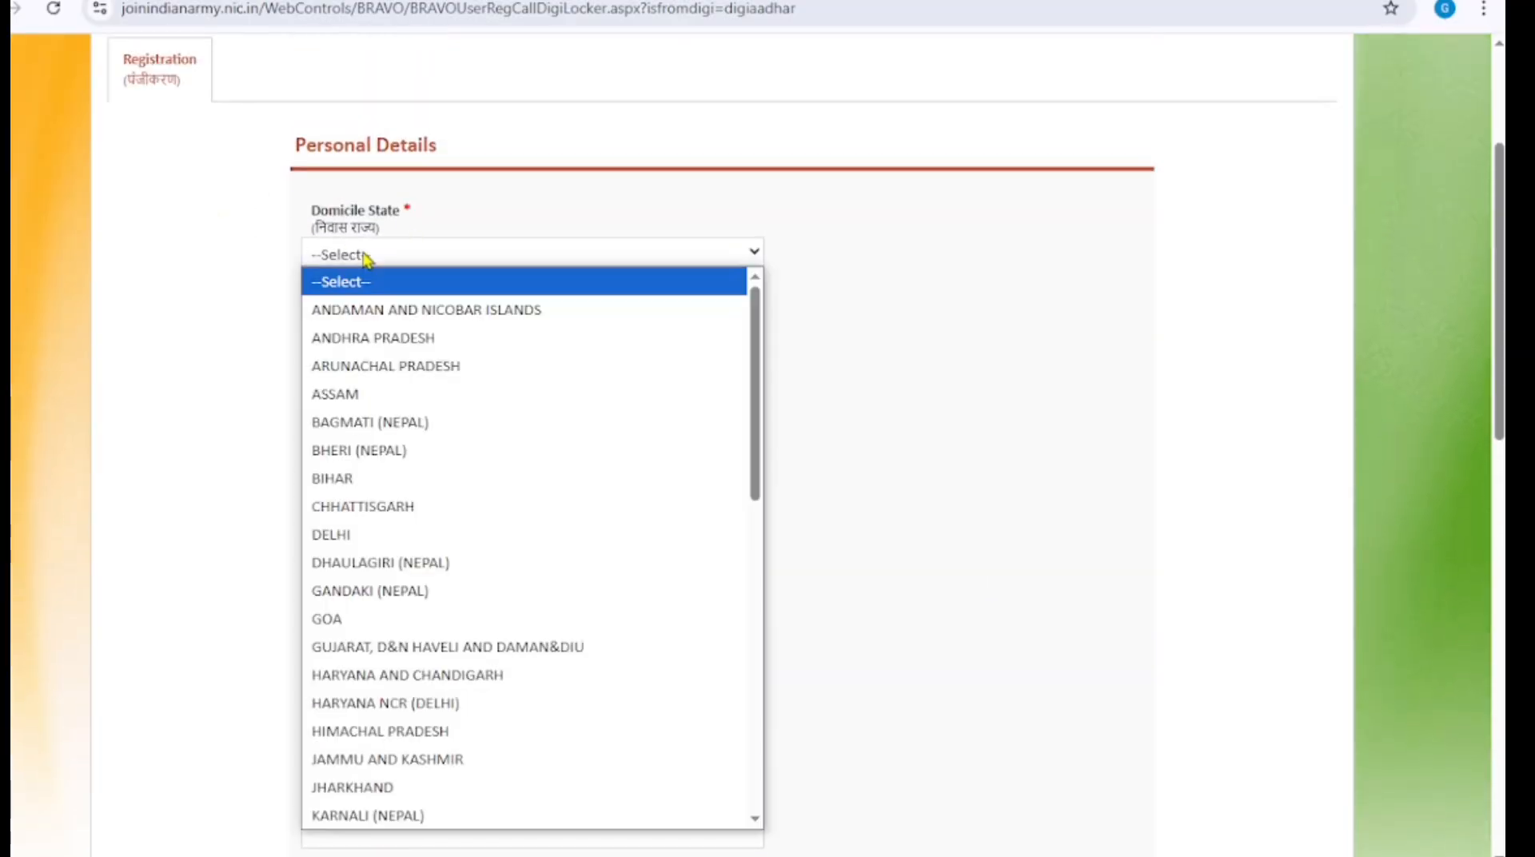
{"action": "left_click", "coordinate": [416, 479]}
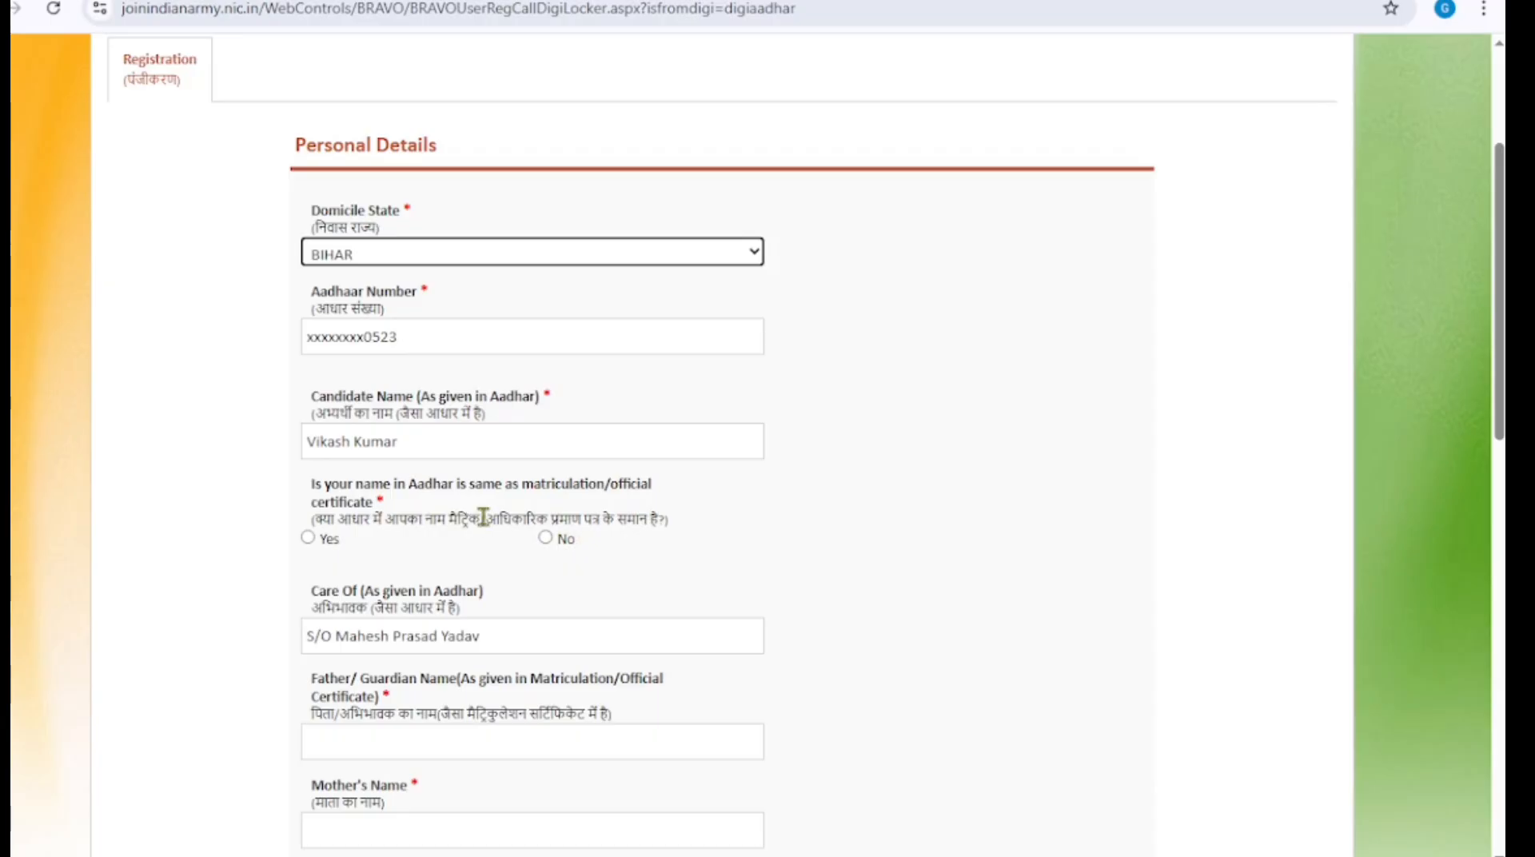
{"action": "left_click", "coordinate": [308, 538]}
- Answer Yes to the date of birth in Aadhaar being the same as in the matriculation certificate
{"action": "scroll", "coordinate": [512, 551], "scroll_direction": "down", "scroll_amount": 1}
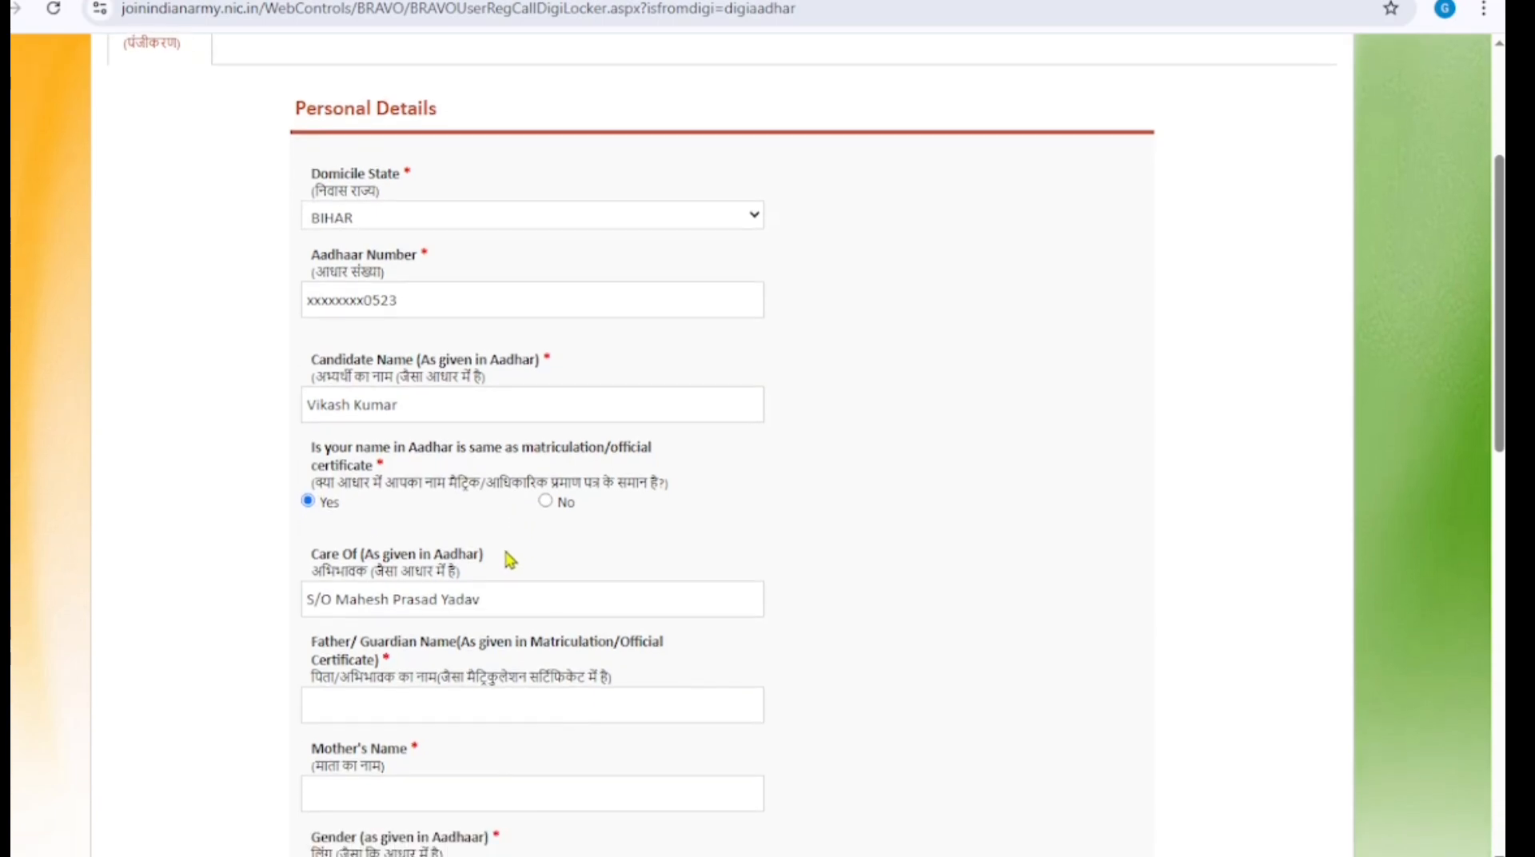
{"action": "scroll", "coordinate": [510, 559], "scroll_direction": "down", "scroll_amount": 1}
{"action": "scroll", "coordinate": [473, 642], "scroll_direction": "down", "scroll_amount": 1}
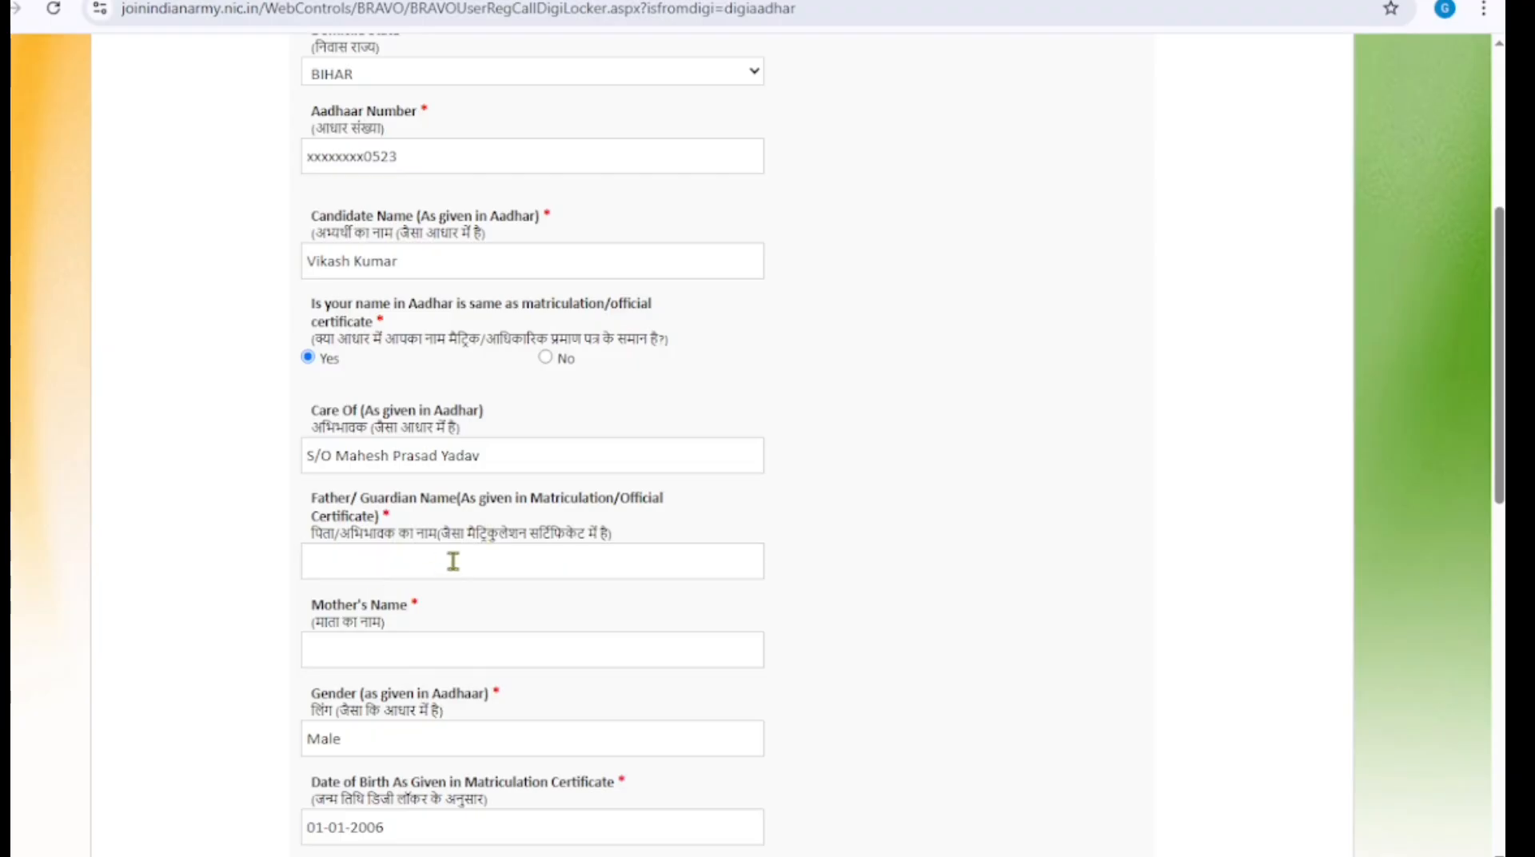
{"action": "scroll", "coordinate": [428, 640], "scroll_direction": "down", "scroll_amount": 2}
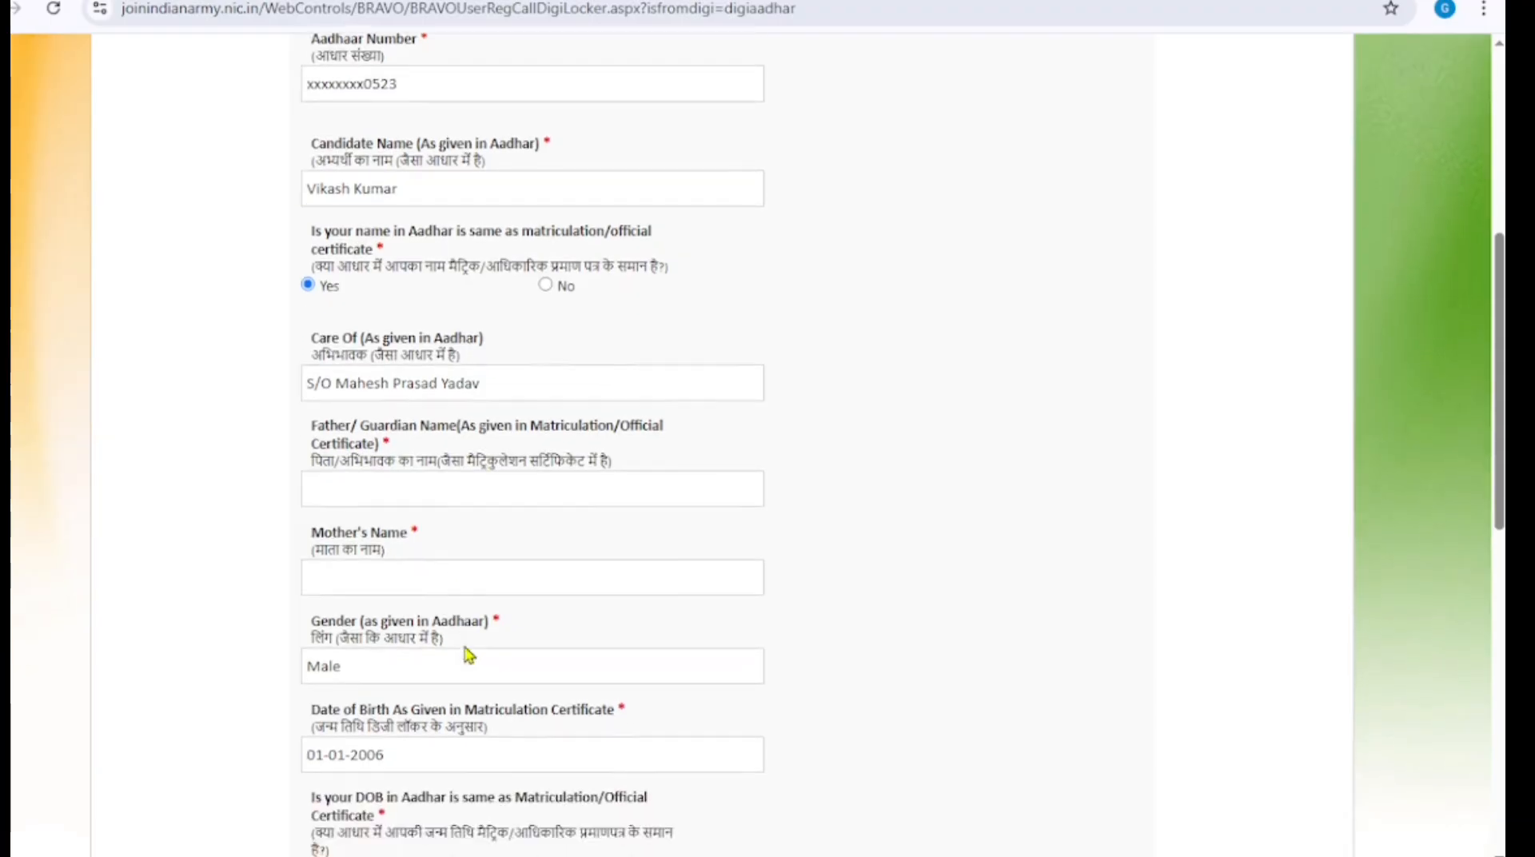
{"action": "scroll", "coordinate": [524, 634], "scroll_direction": "down", "scroll_amount": 1}
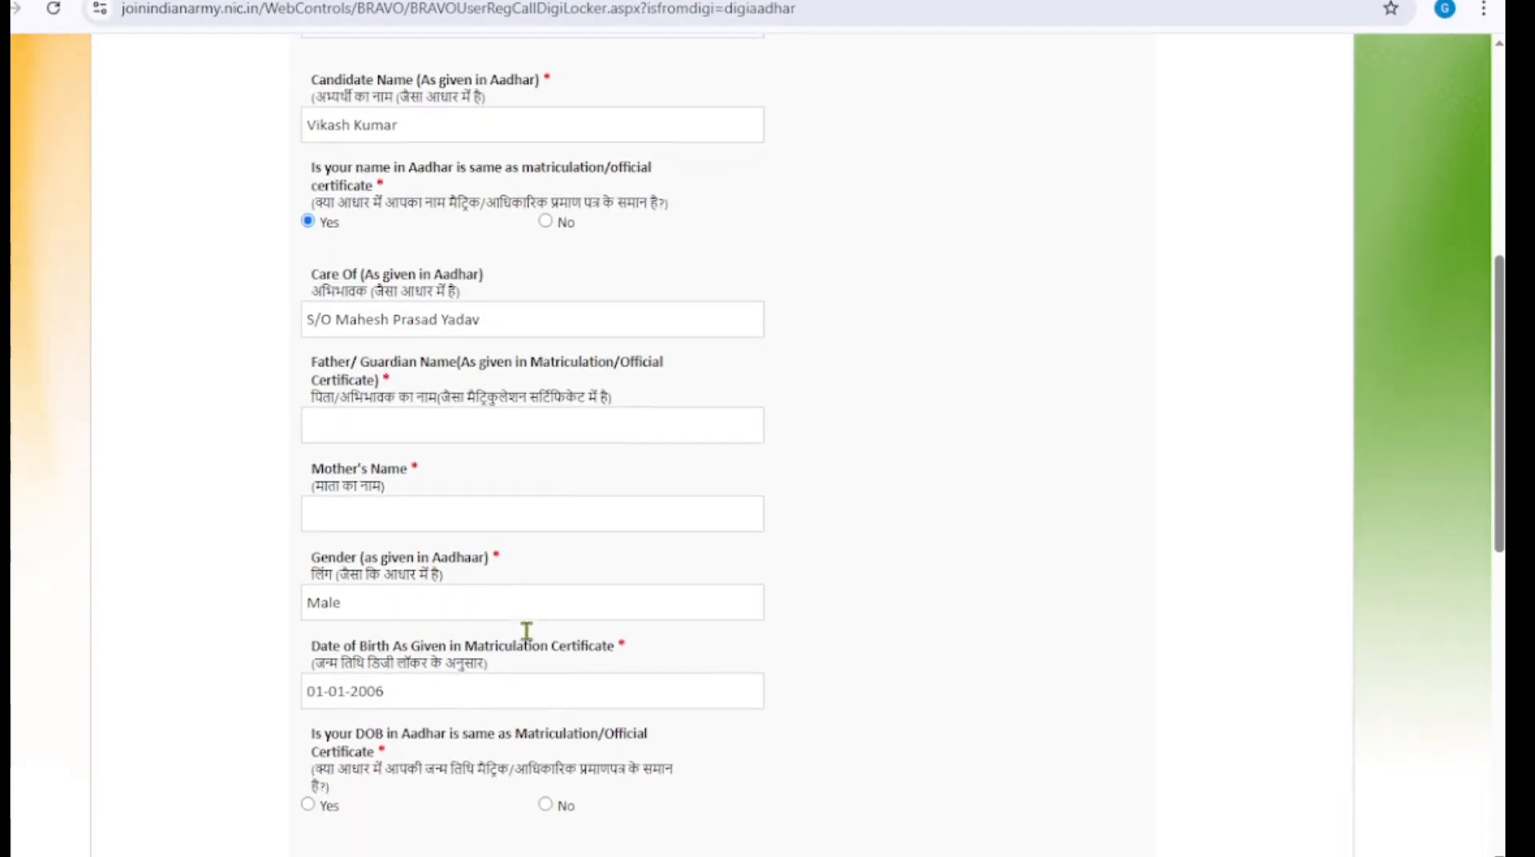
{"action": "scroll", "coordinate": [572, 651], "scroll_direction": "down", "scroll_amount": 1}
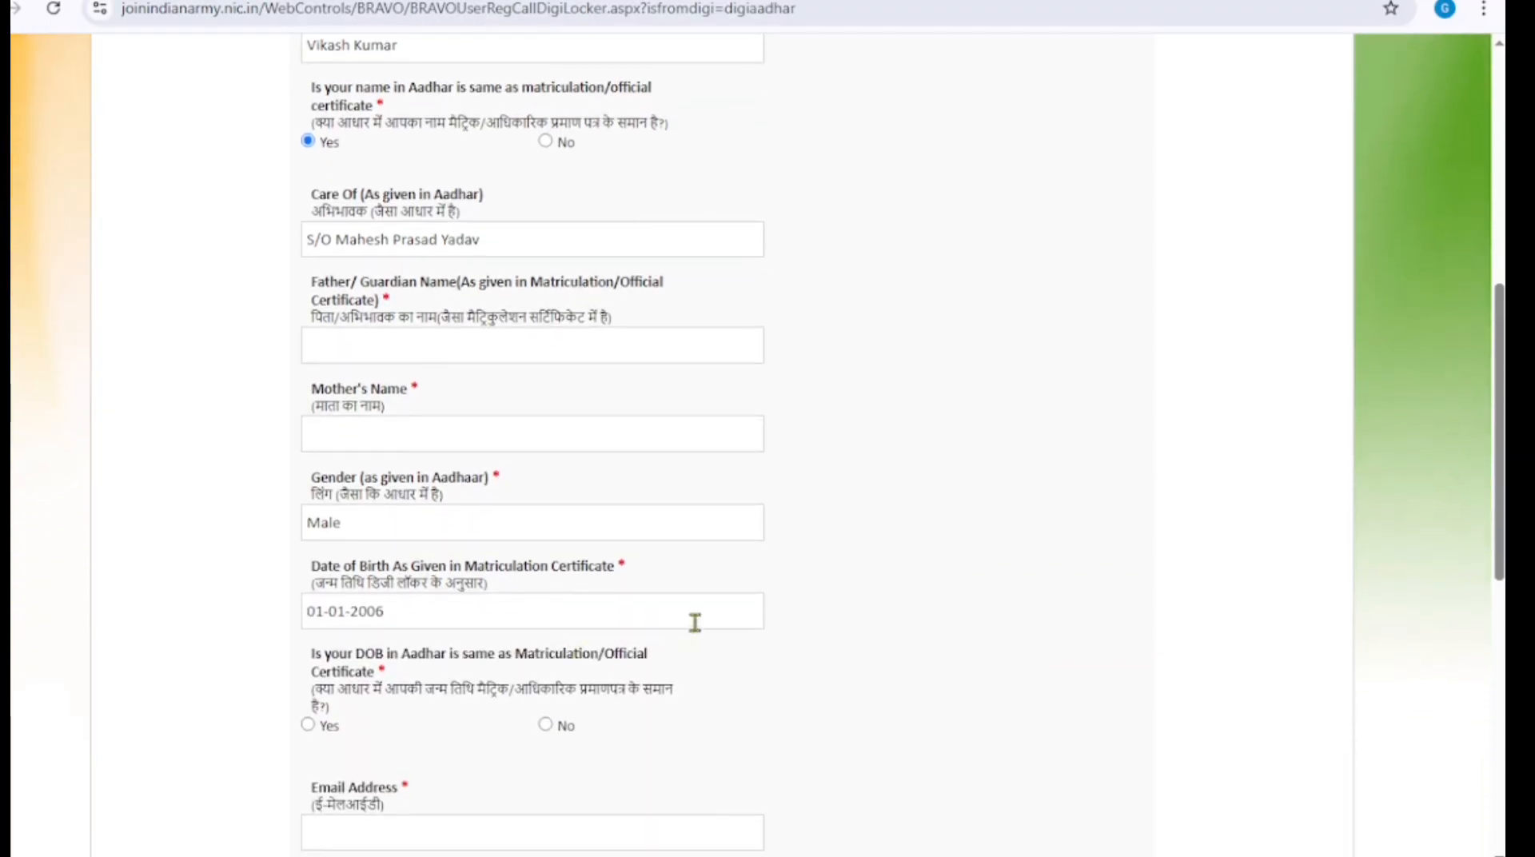
{"action": "scroll", "coordinate": [520, 699], "scroll_direction": "down", "scroll_amount": 1}
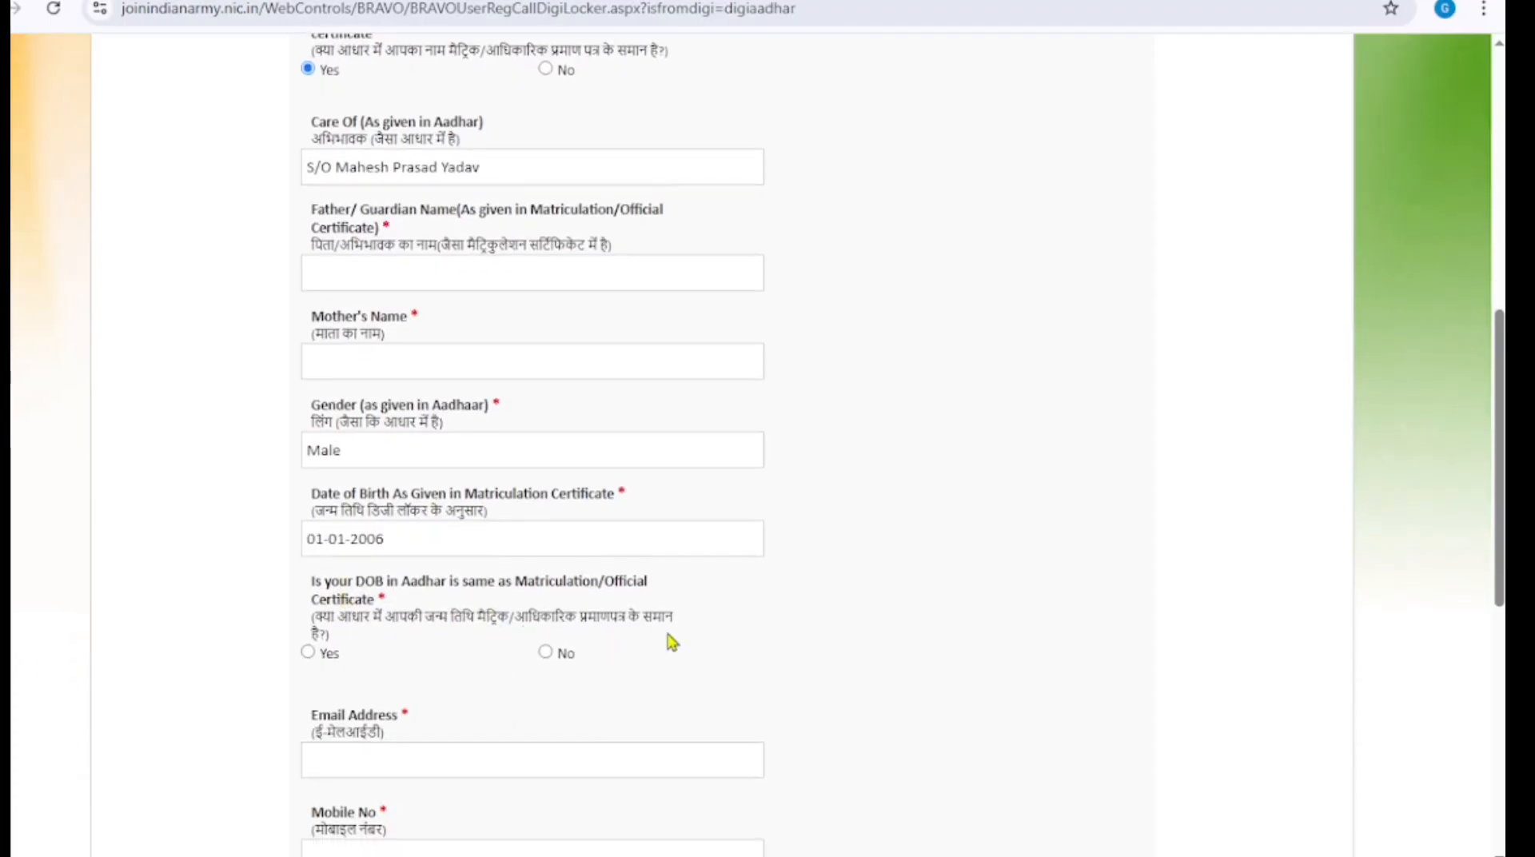
{"action": "scroll", "coordinate": [684, 643], "scroll_direction": "down", "scroll_amount": 1}
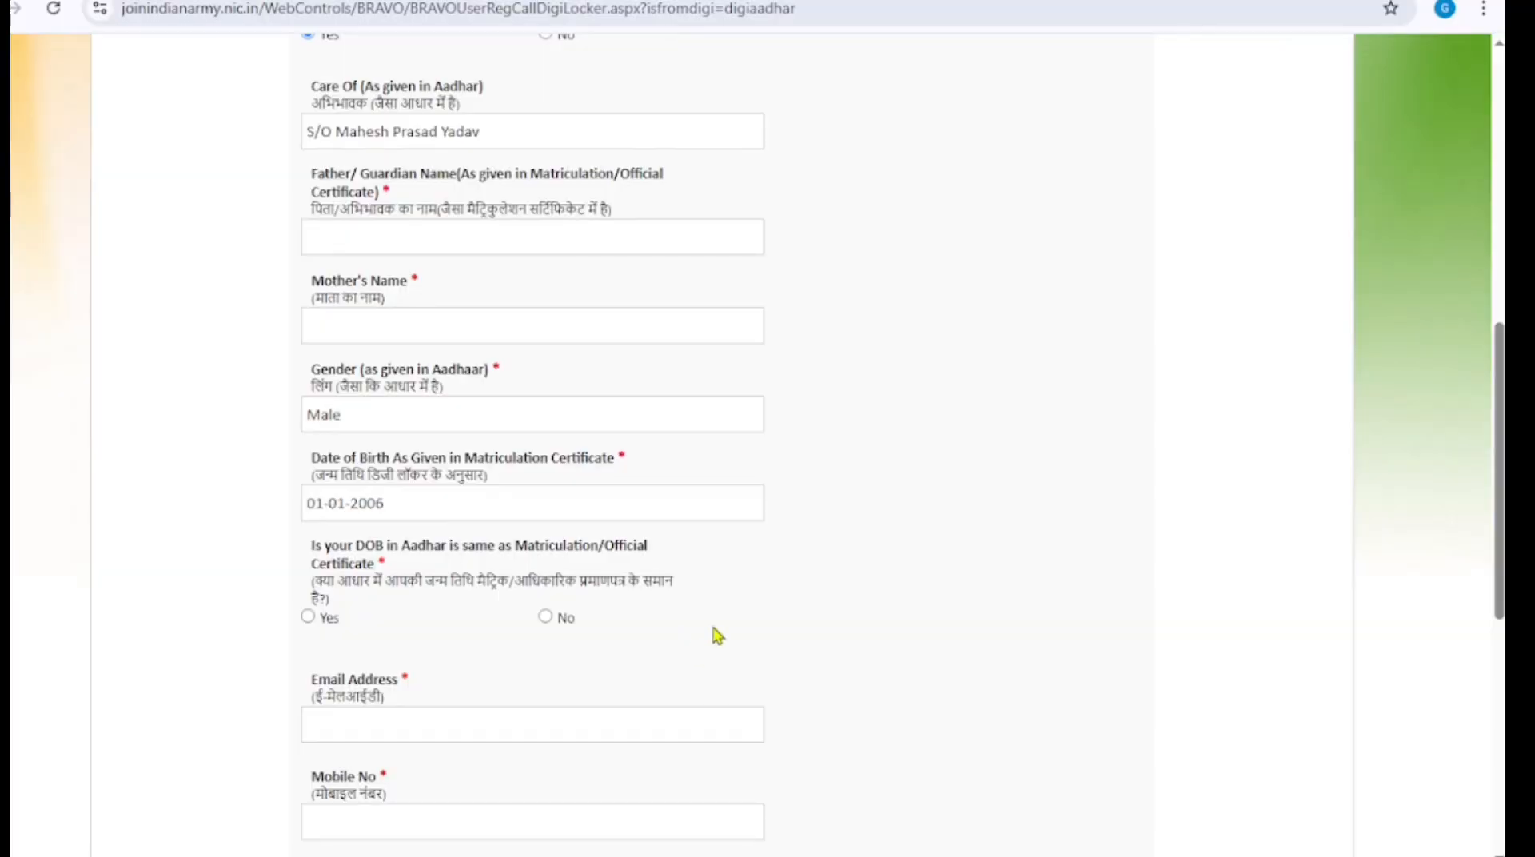
{"action": "scroll", "coordinate": [717, 636], "scroll_direction": "down", "scroll_amount": 2}
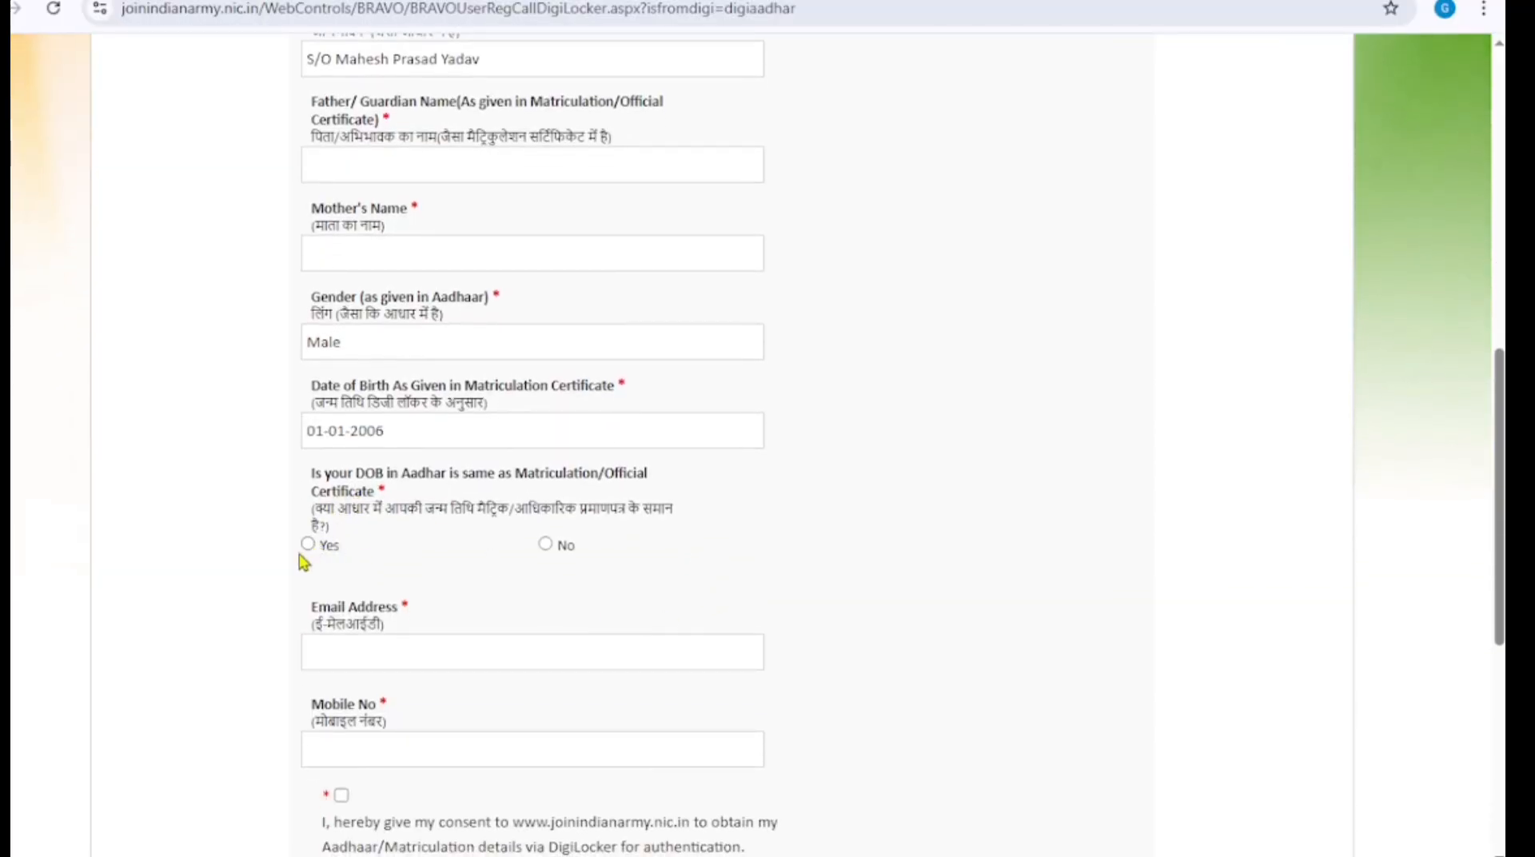
{"action": "left_click", "coordinate": [308, 545]}
- Submit the registration form with the email address, mobile number, DigiLocker consent and captcha verification code completed
{"action": "scroll", "coordinate": [463, 591], "scroll_direction": "down", "scroll_amount": 1}
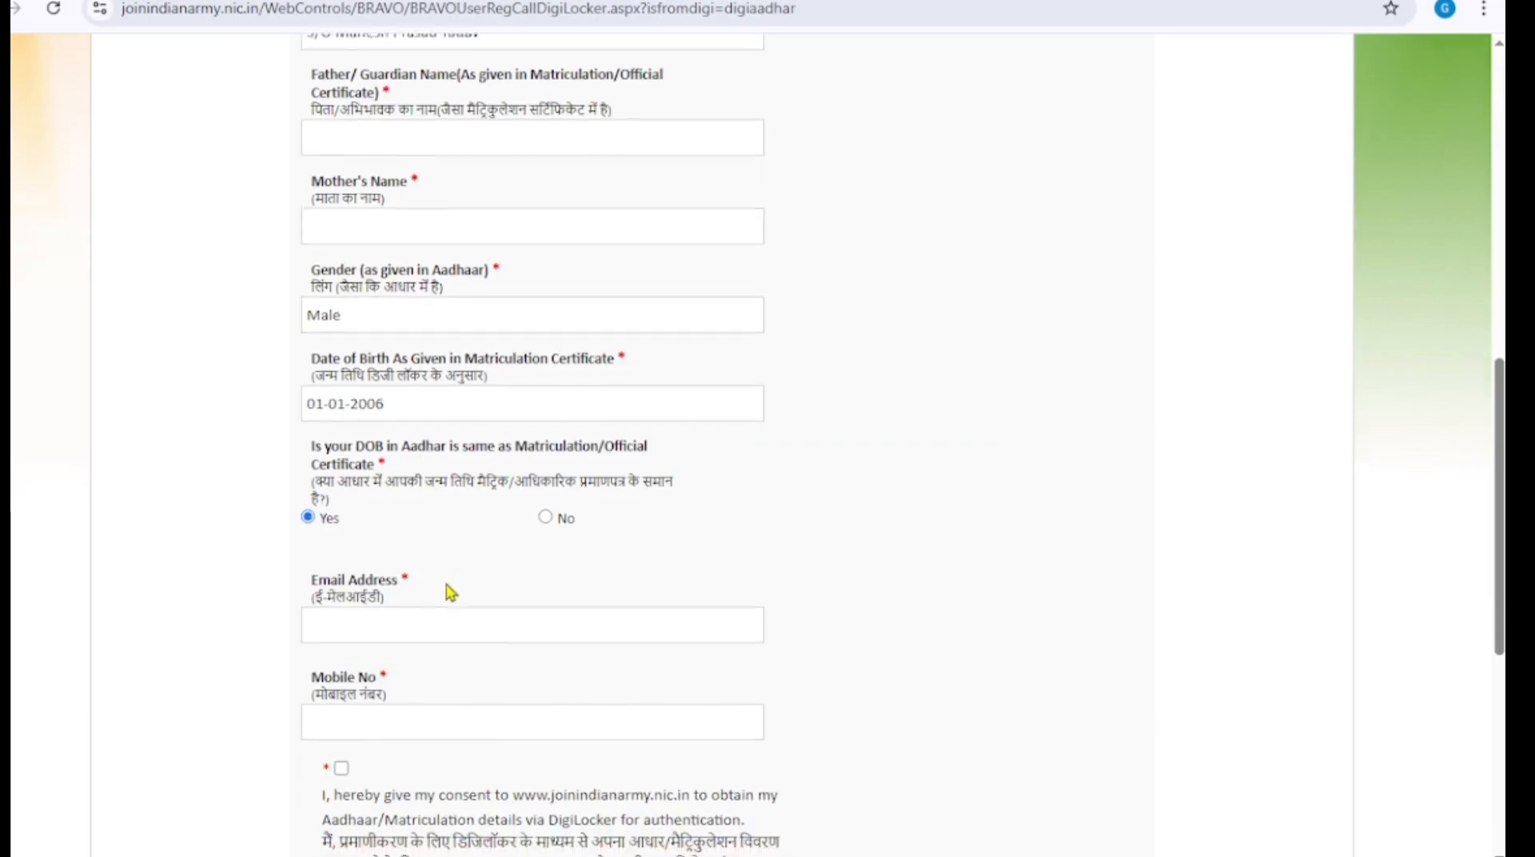
{"action": "scroll", "coordinate": [577, 674], "scroll_direction": "down", "scroll_amount": 1}
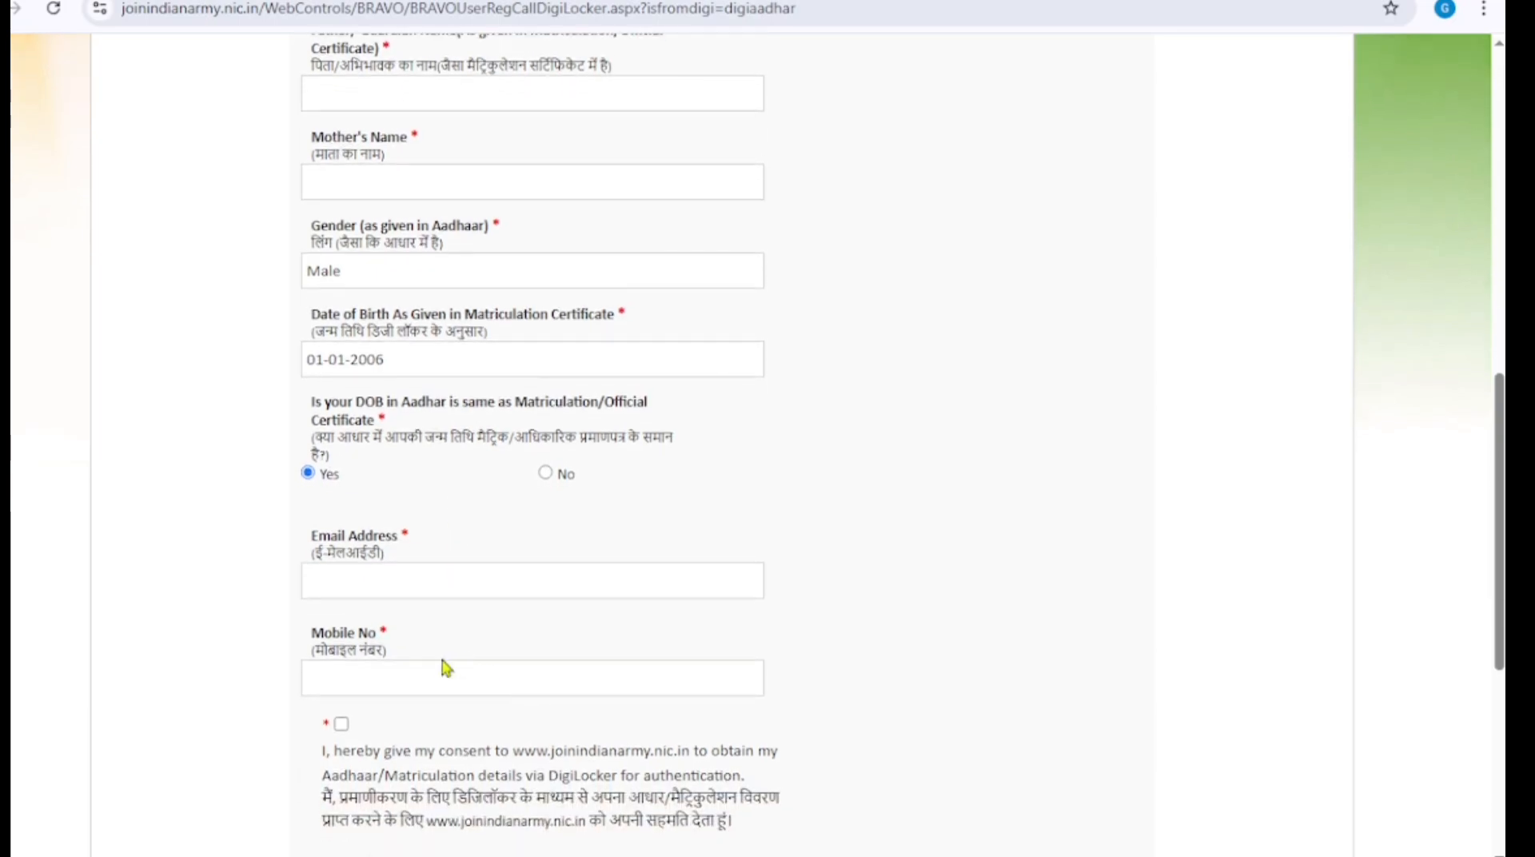
{"action": "scroll", "coordinate": [447, 662], "scroll_direction": "down", "scroll_amount": 3}
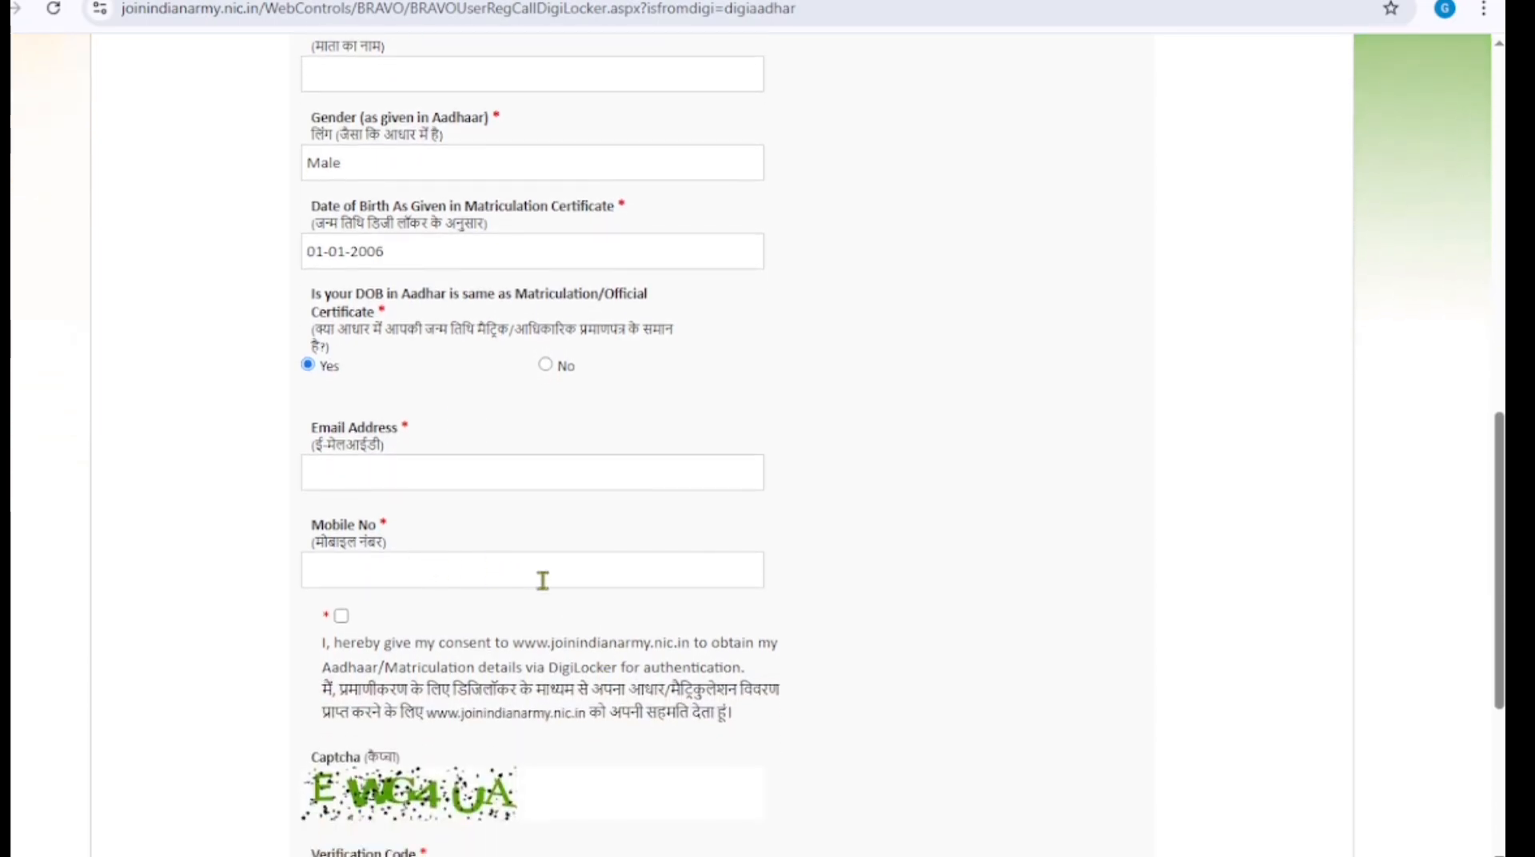
{"action": "scroll", "coordinate": [825, 565], "scroll_direction": "down", "scroll_amount": 2}
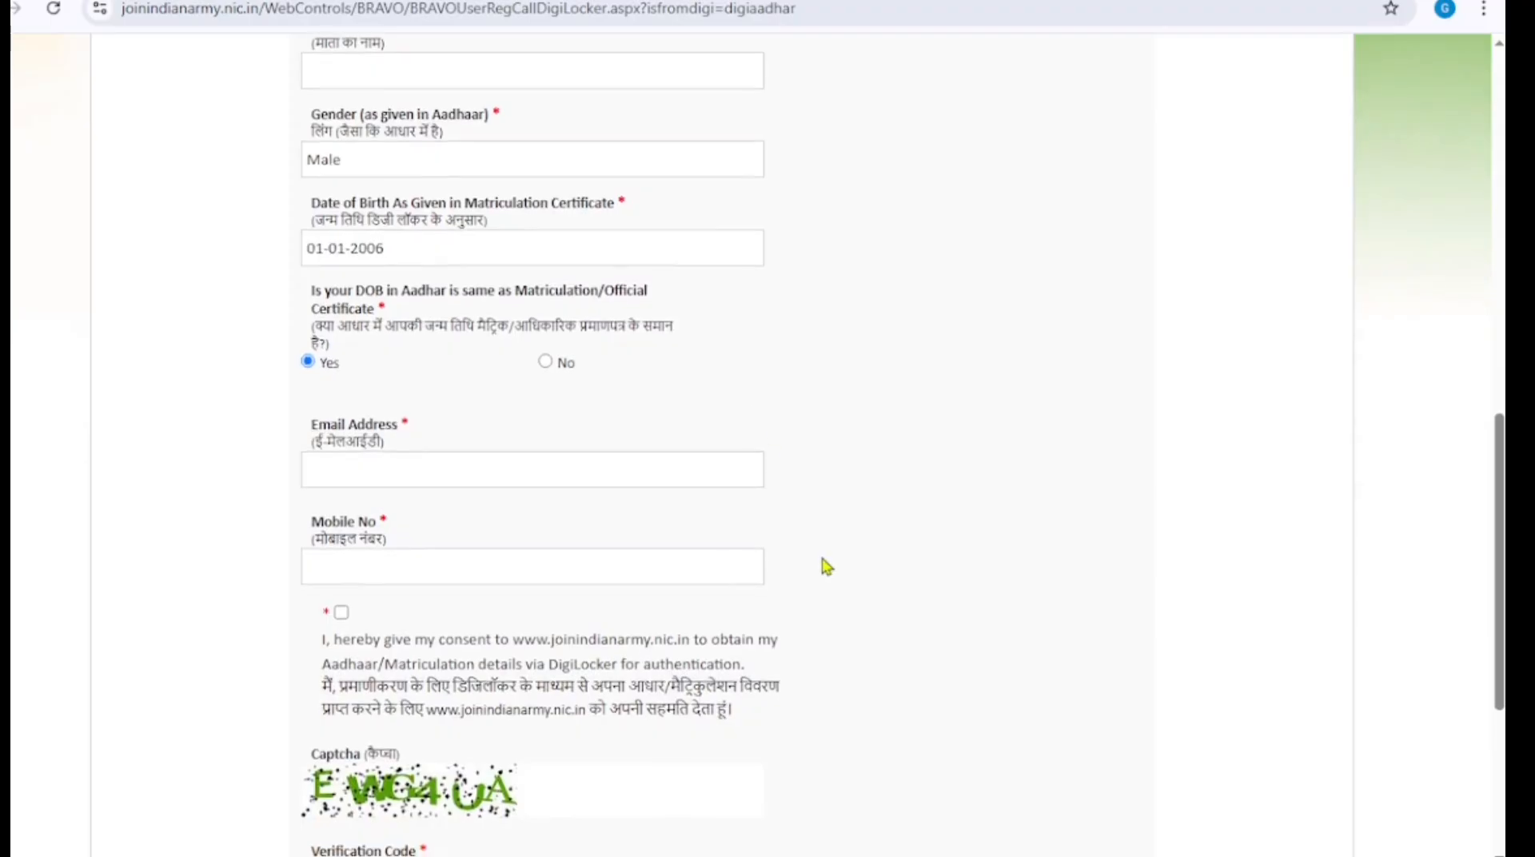
{"action": "scroll", "coordinate": [572, 816], "scroll_direction": "down", "scroll_amount": 2}
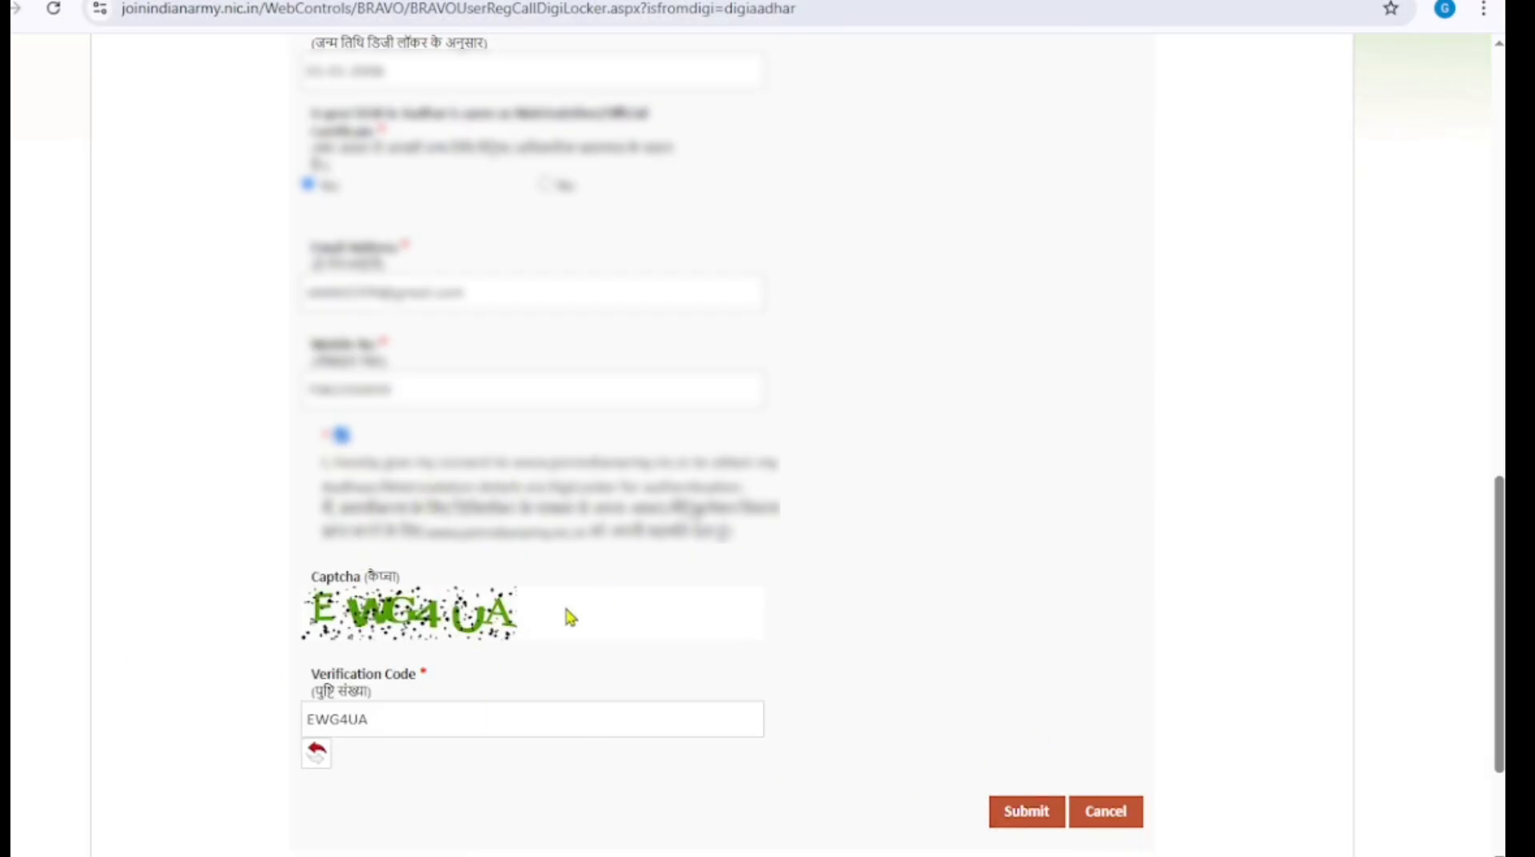
{"action": "left_click", "coordinate": [1024, 821]}
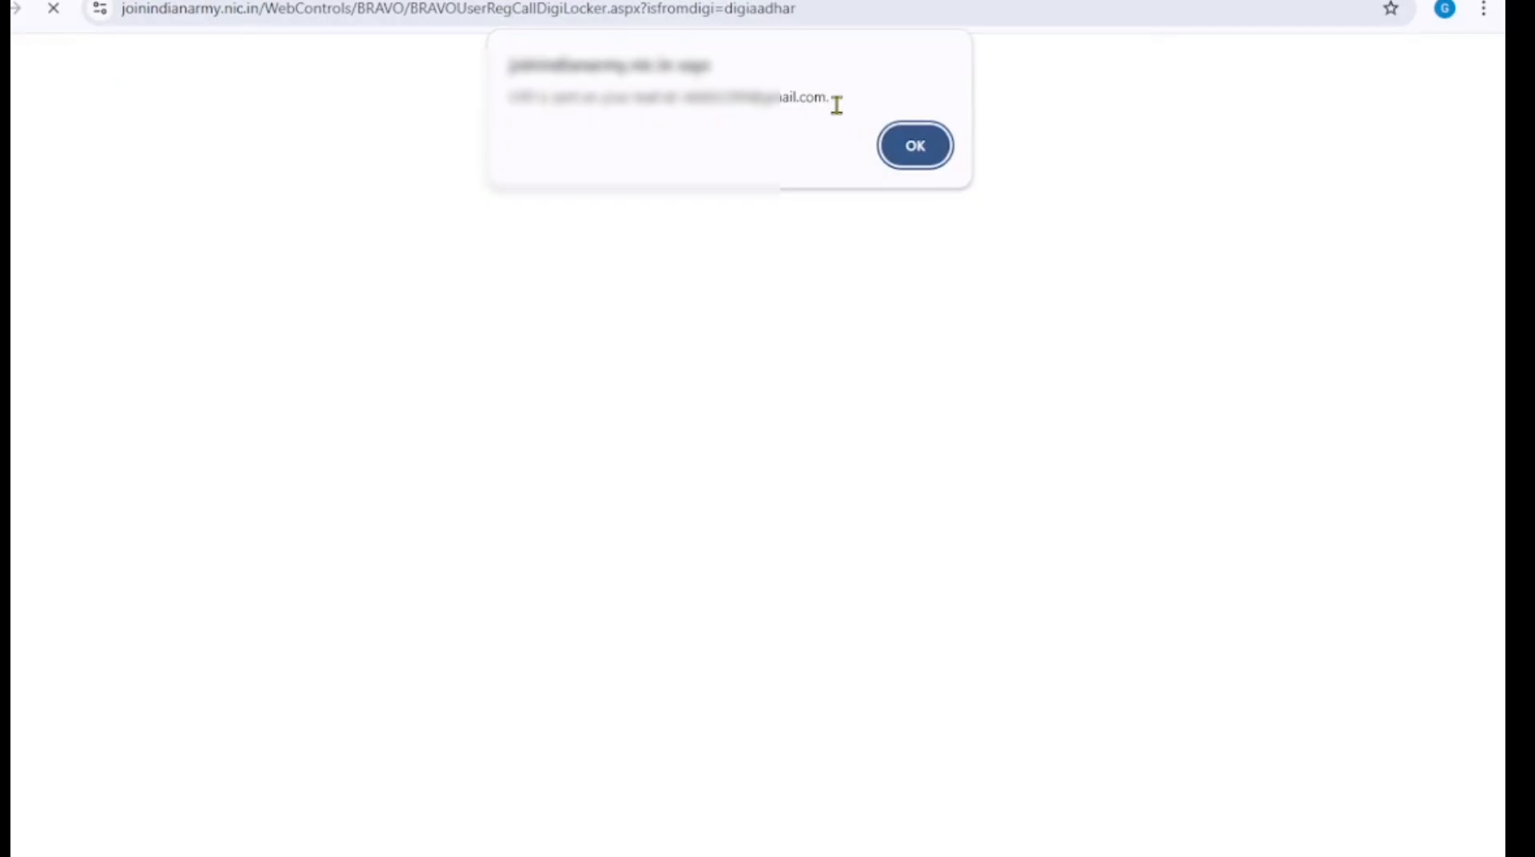
- Dismiss the OTP notice, then enter the emailed one-time password and the captcha and submit the OTP verification
{"action": "left_click", "coordinate": [913, 147]}
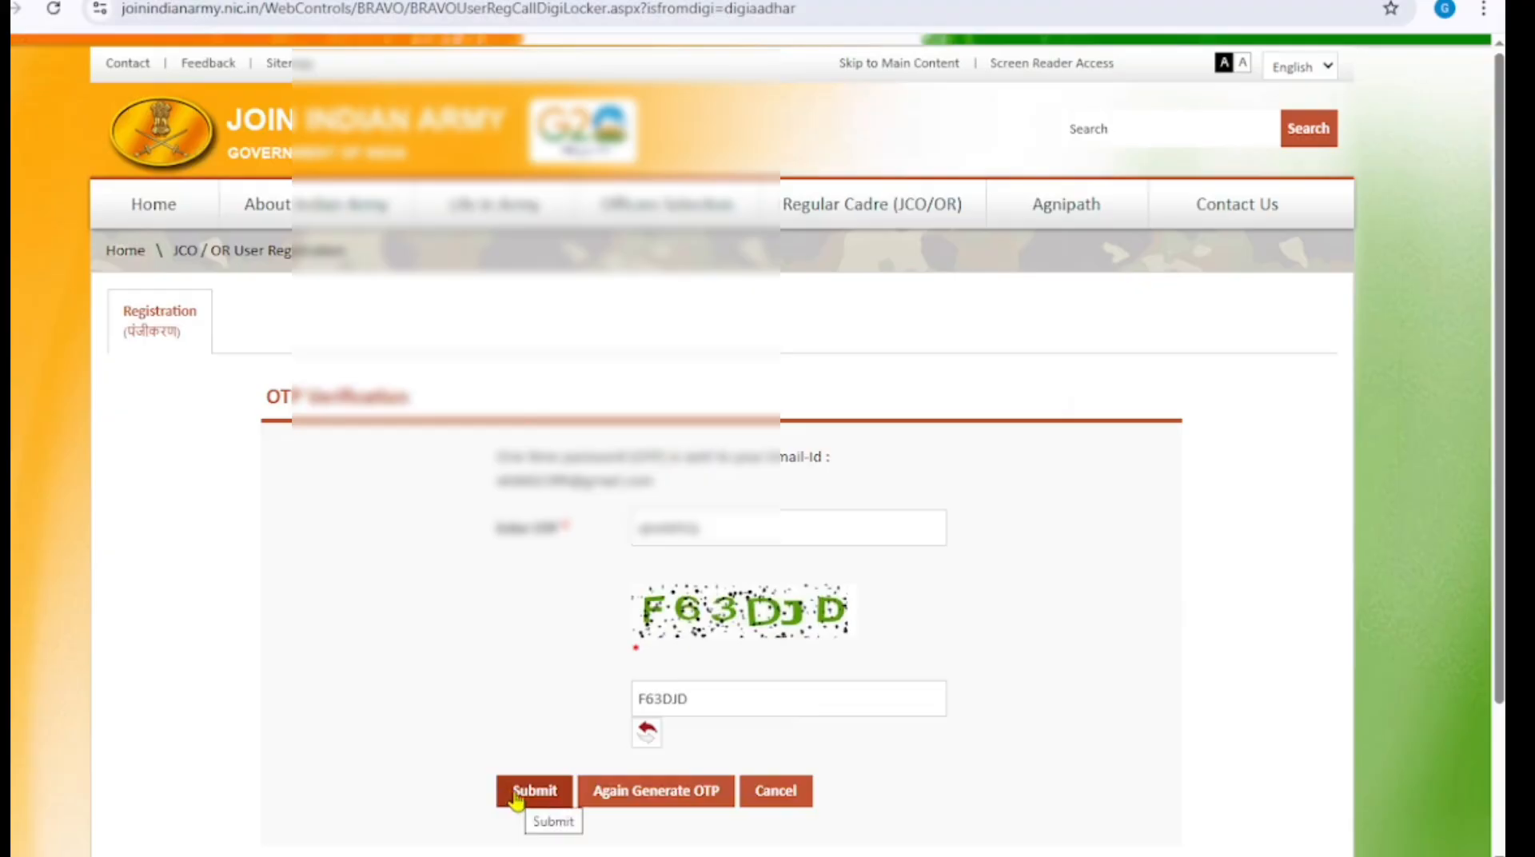
{"action": "left_click", "coordinate": [522, 787]}
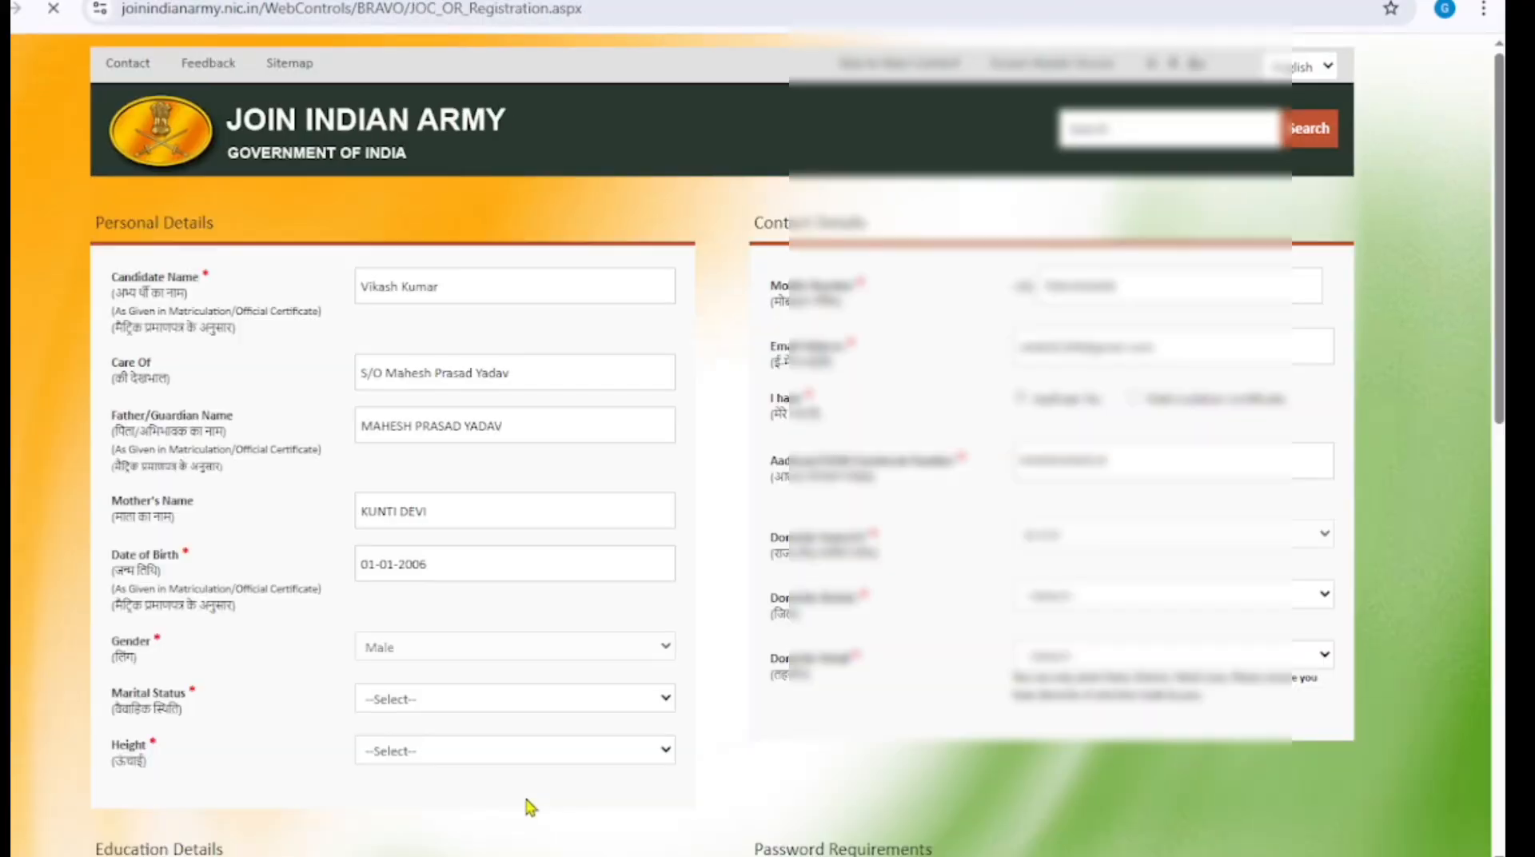
- Set the marital status to Unmarried in the Personal Details section of the registration form
{"action": "scroll", "coordinate": [656, 782], "scroll_direction": "up", "scroll_amount": 5}
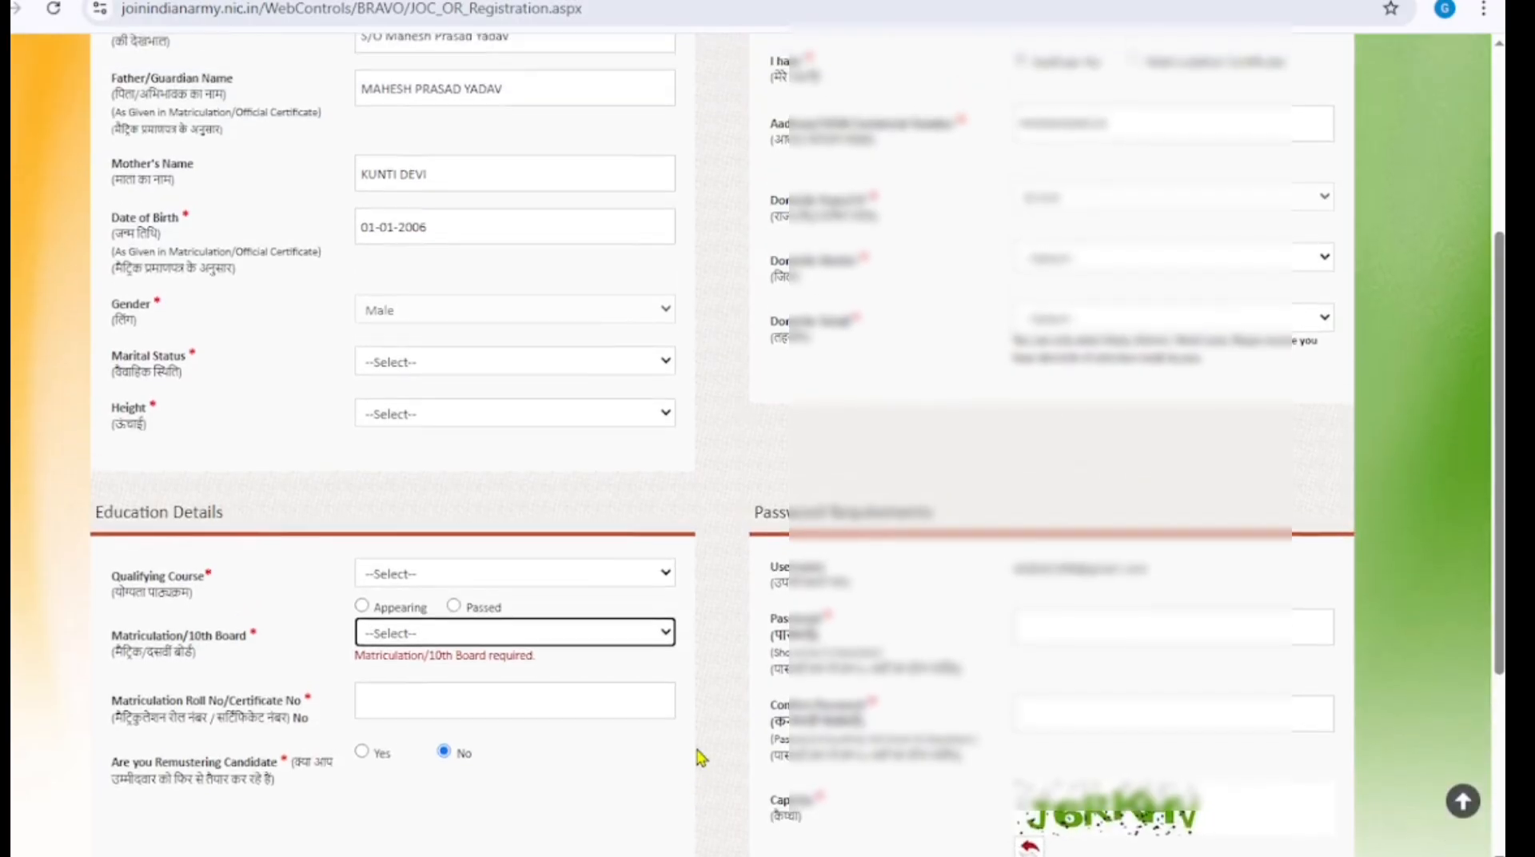
{"action": "scroll", "coordinate": [675, 725], "scroll_direction": "up", "scroll_amount": 2}
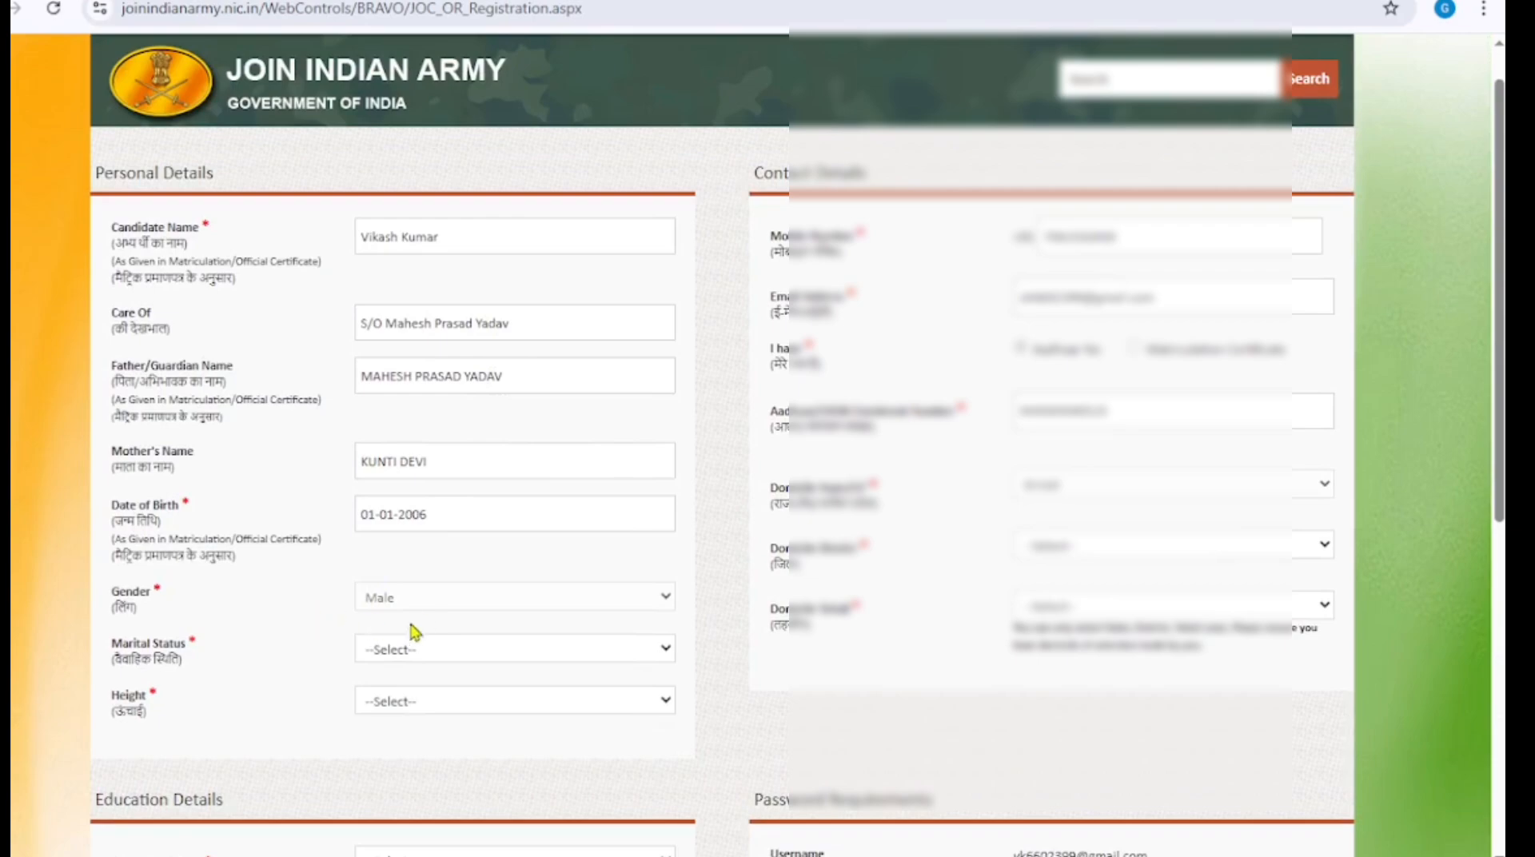
{"action": "left_click", "coordinate": [454, 657]}
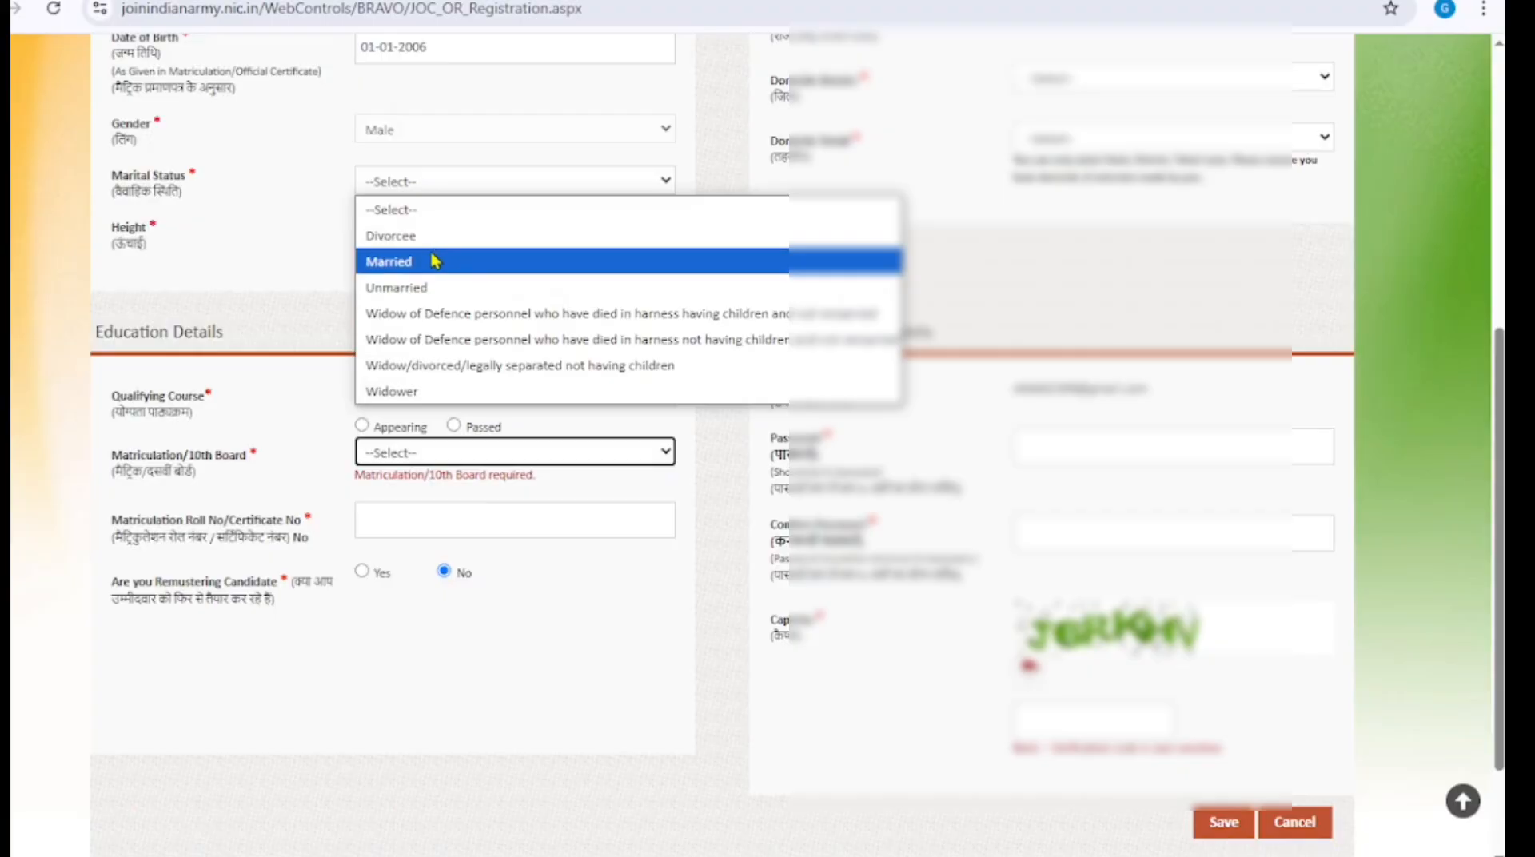
{"action": "left_click", "coordinate": [503, 290]}
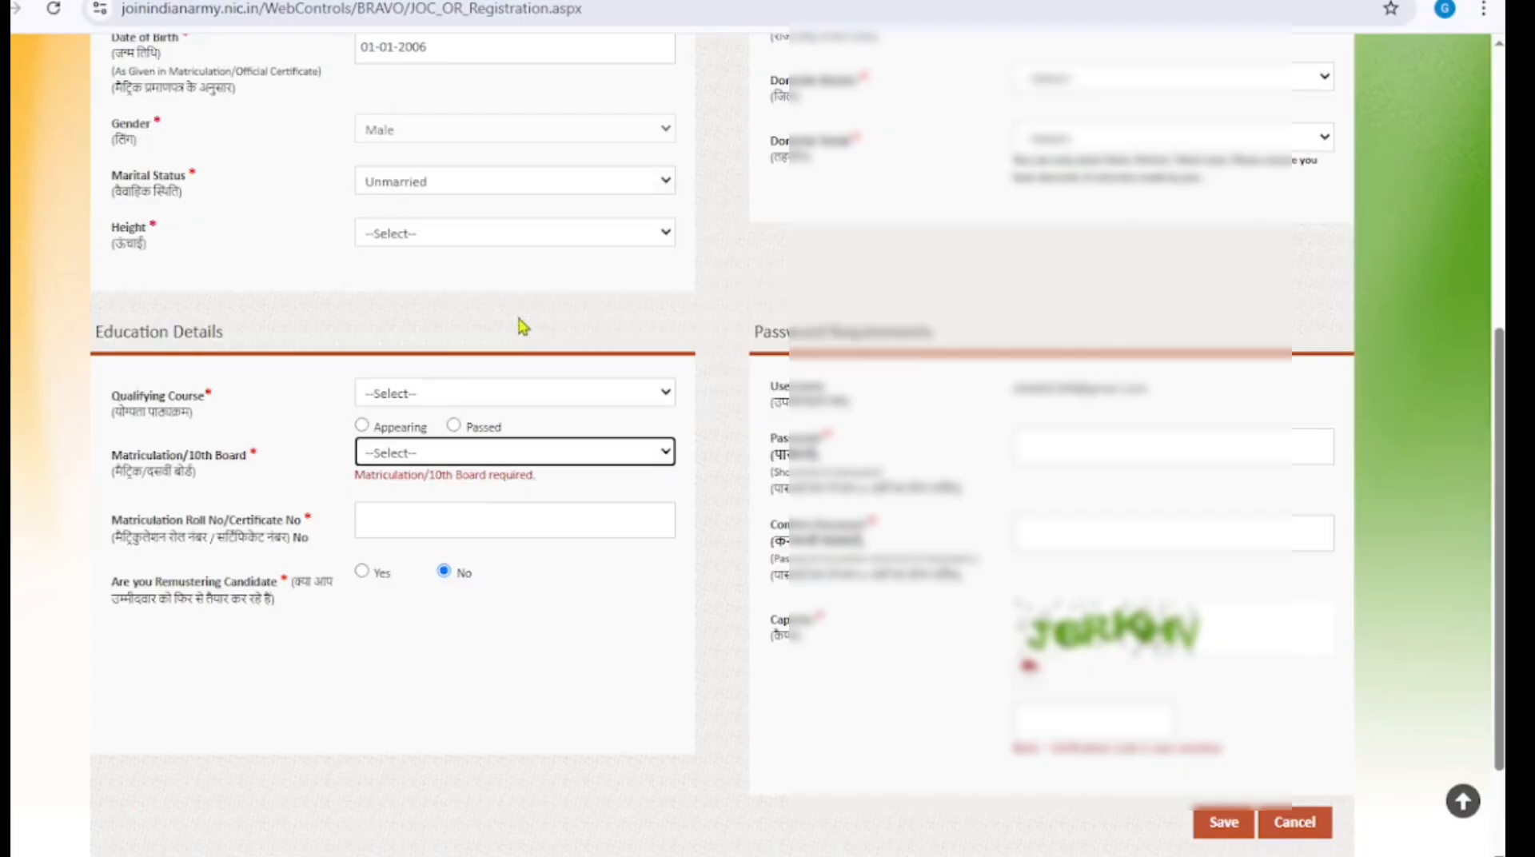
- Set the height to 165, the domicile district to GAYA and the domicile tehsil to Fatehpur
{"action": "scroll", "coordinate": [646, 328], "scroll_direction": "up", "scroll_amount": 1}
{"action": "scroll", "coordinate": [645, 356], "scroll_direction": "up", "scroll_amount": 1}
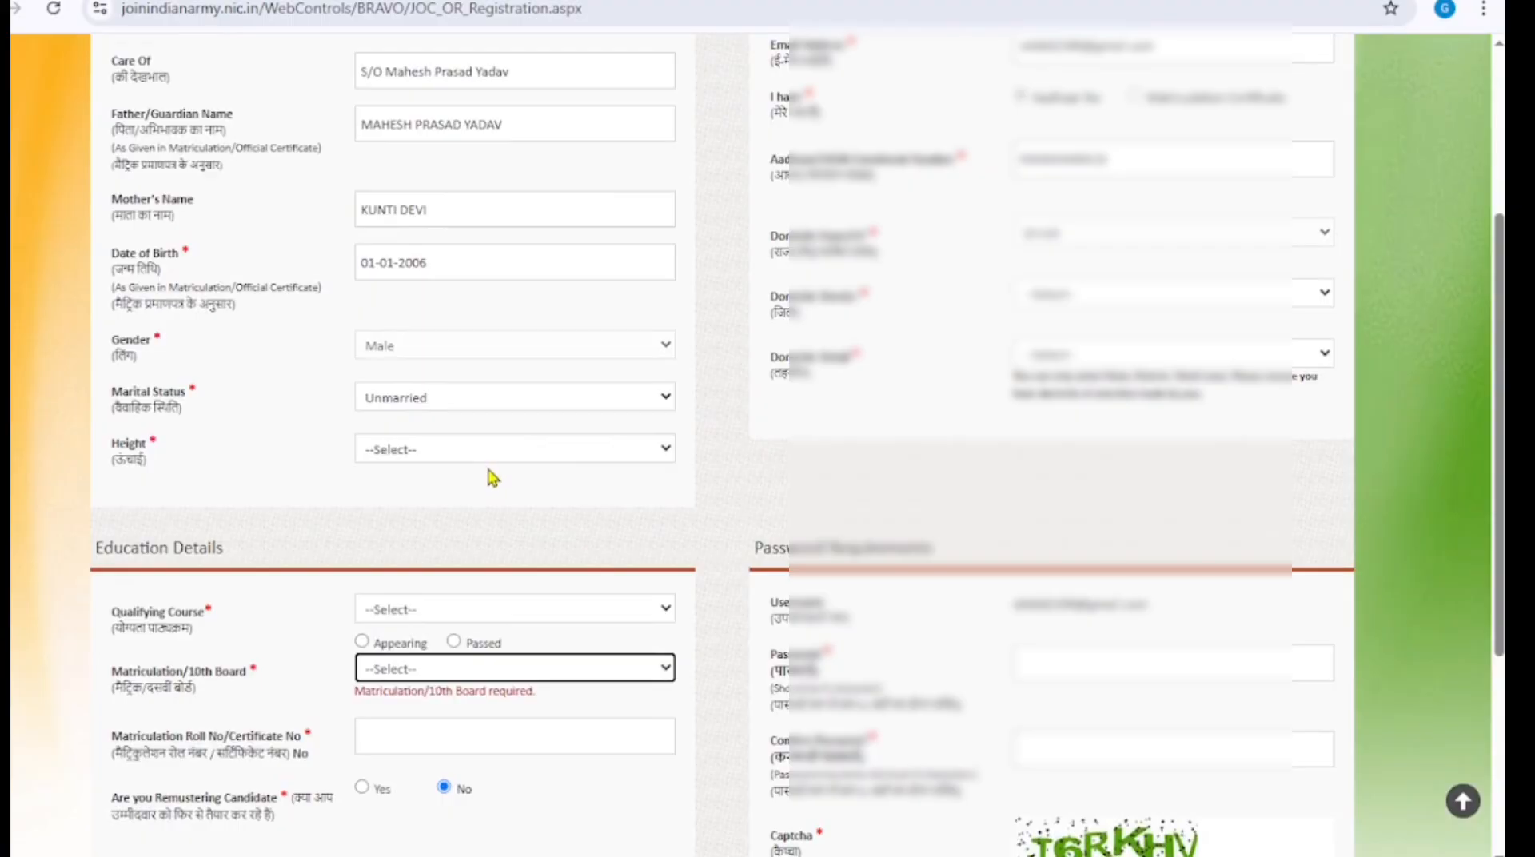
{"action": "left_click", "coordinate": [551, 453]}
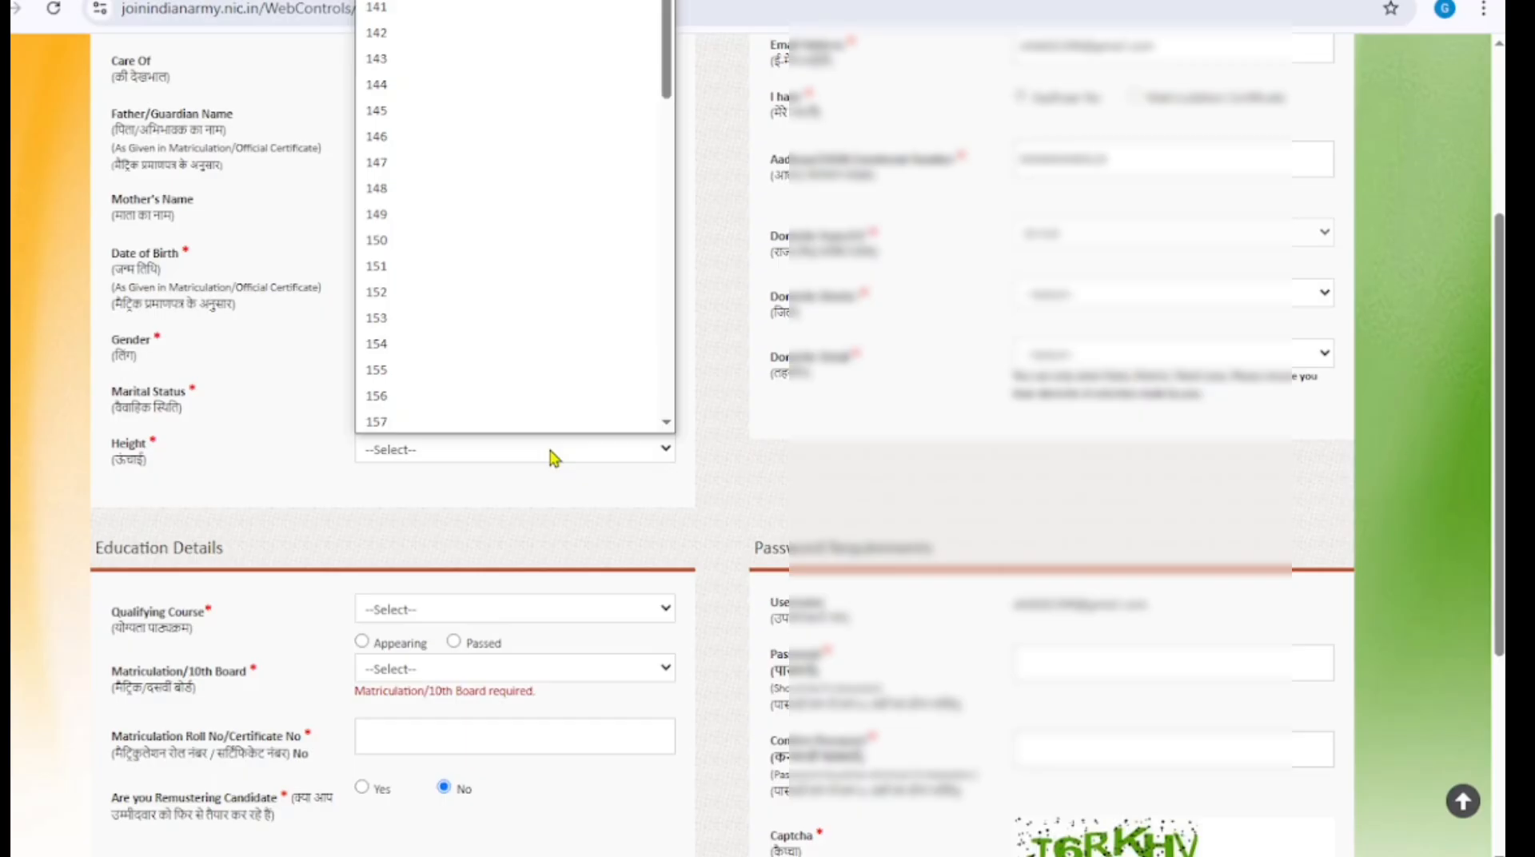
{"action": "scroll", "coordinate": [554, 459], "scroll_direction": "up", "scroll_amount": 2}
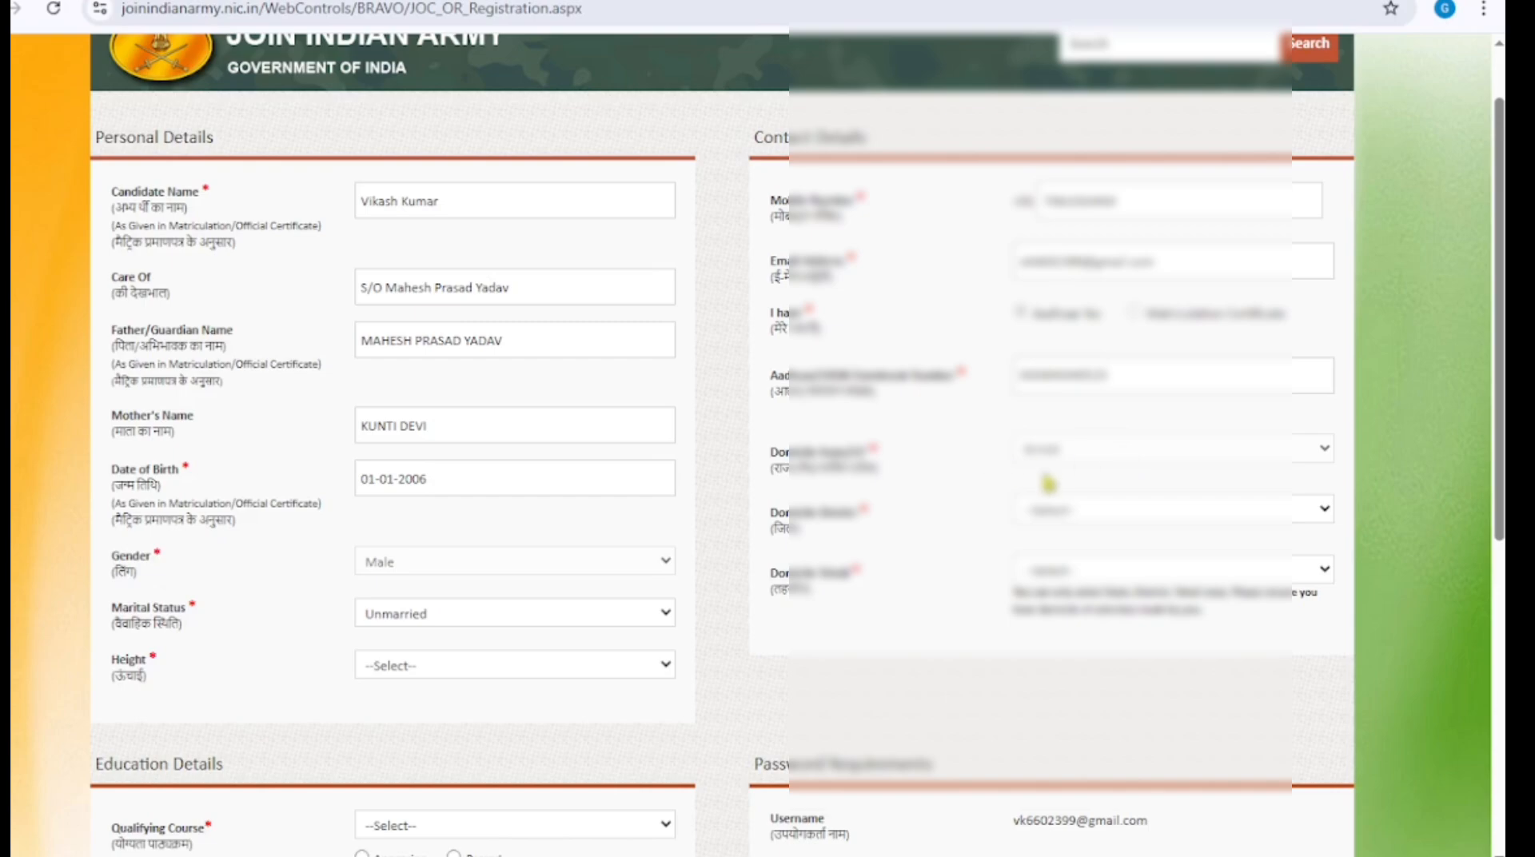
{"action": "left_click", "coordinate": [1099, 512]}
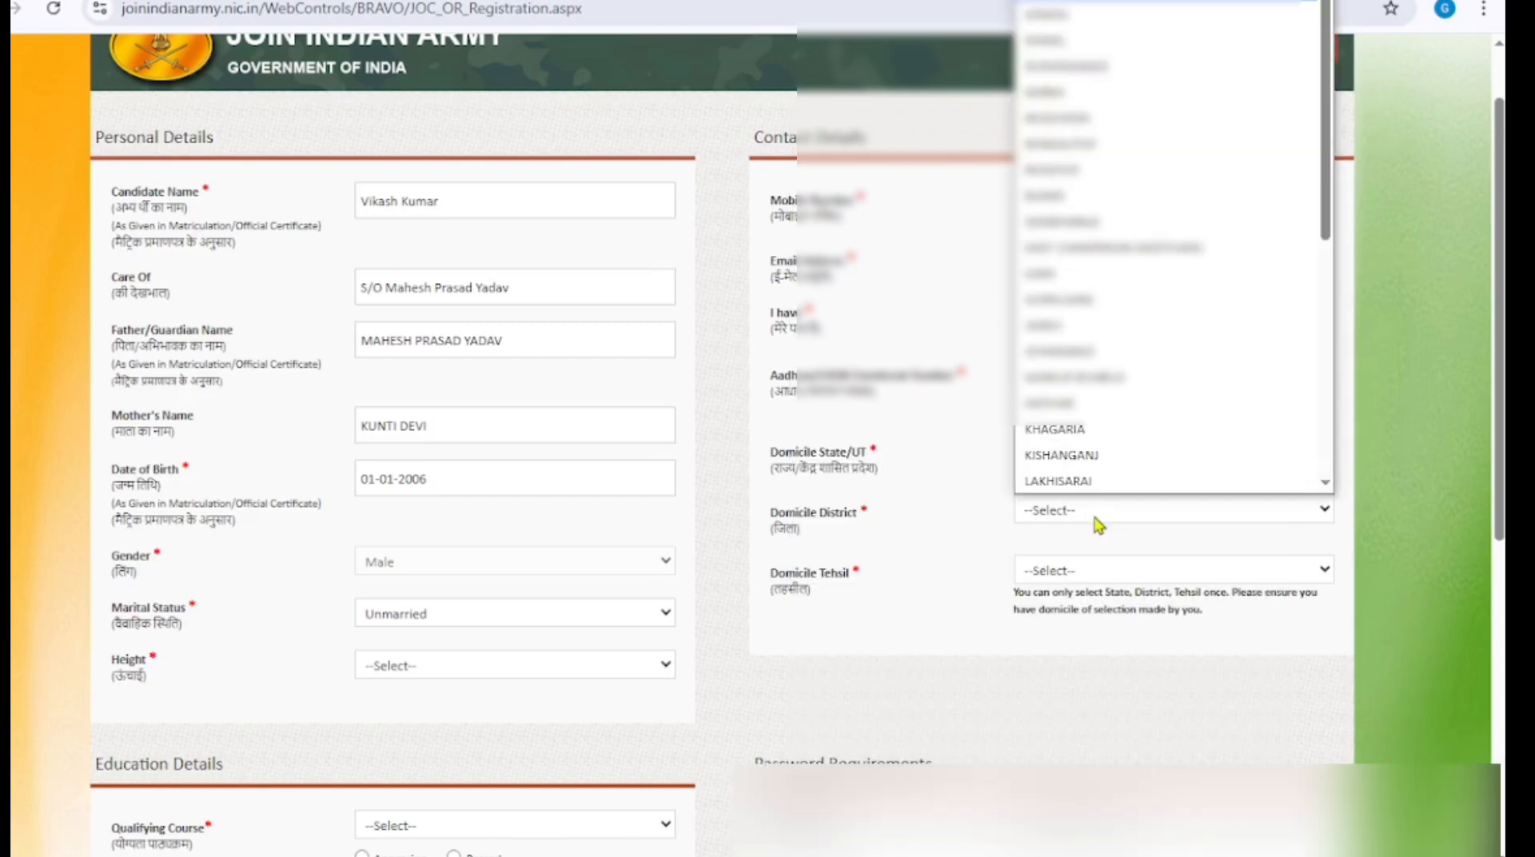
{"action": "left_click", "coordinate": [1119, 274]}
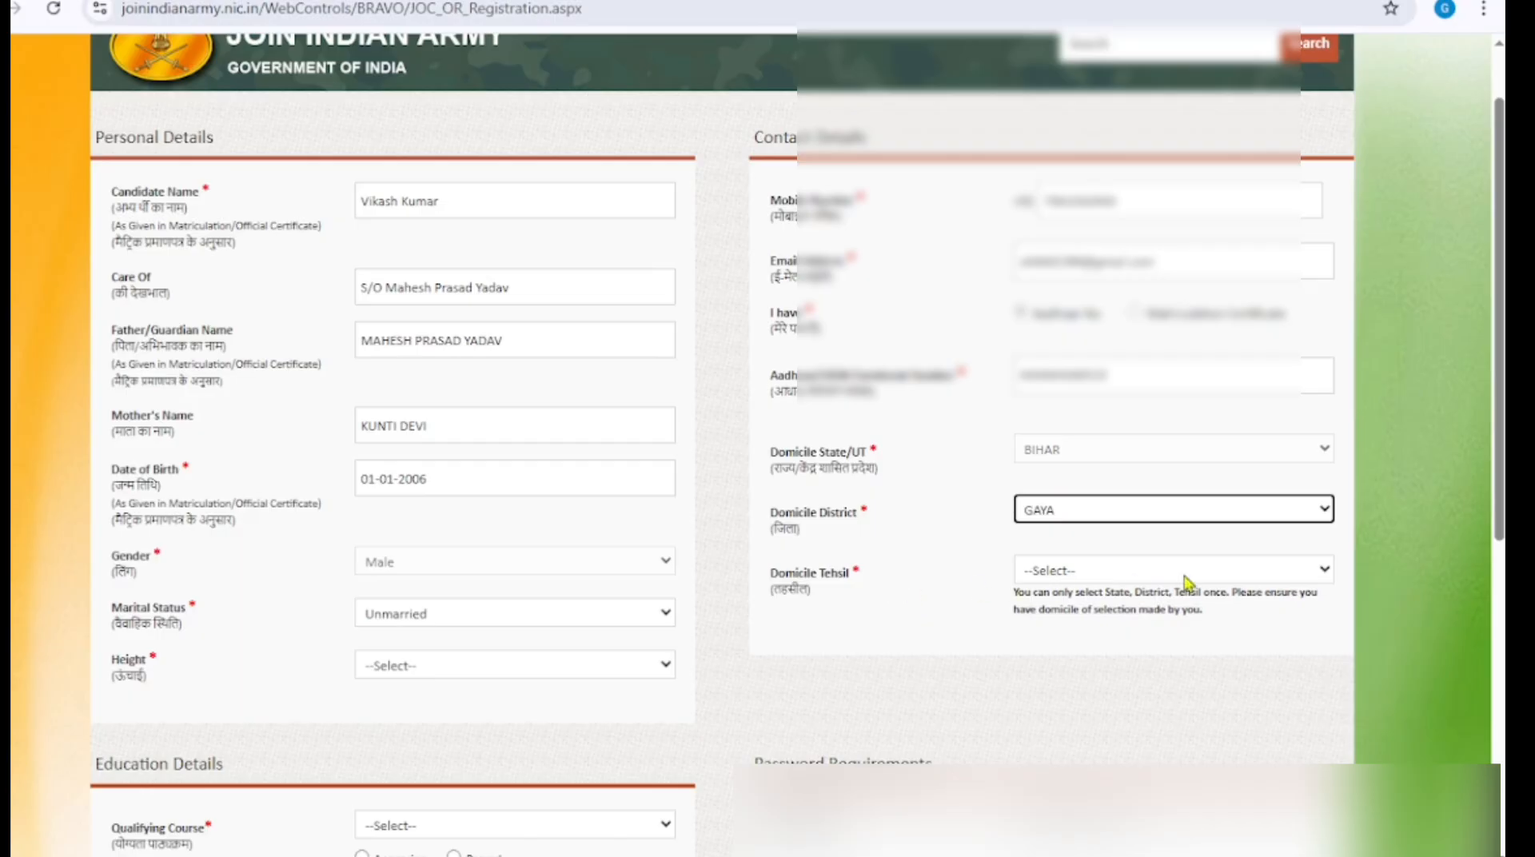
{"action": "scroll", "coordinate": [1186, 581], "scroll_direction": "down", "scroll_amount": 3}
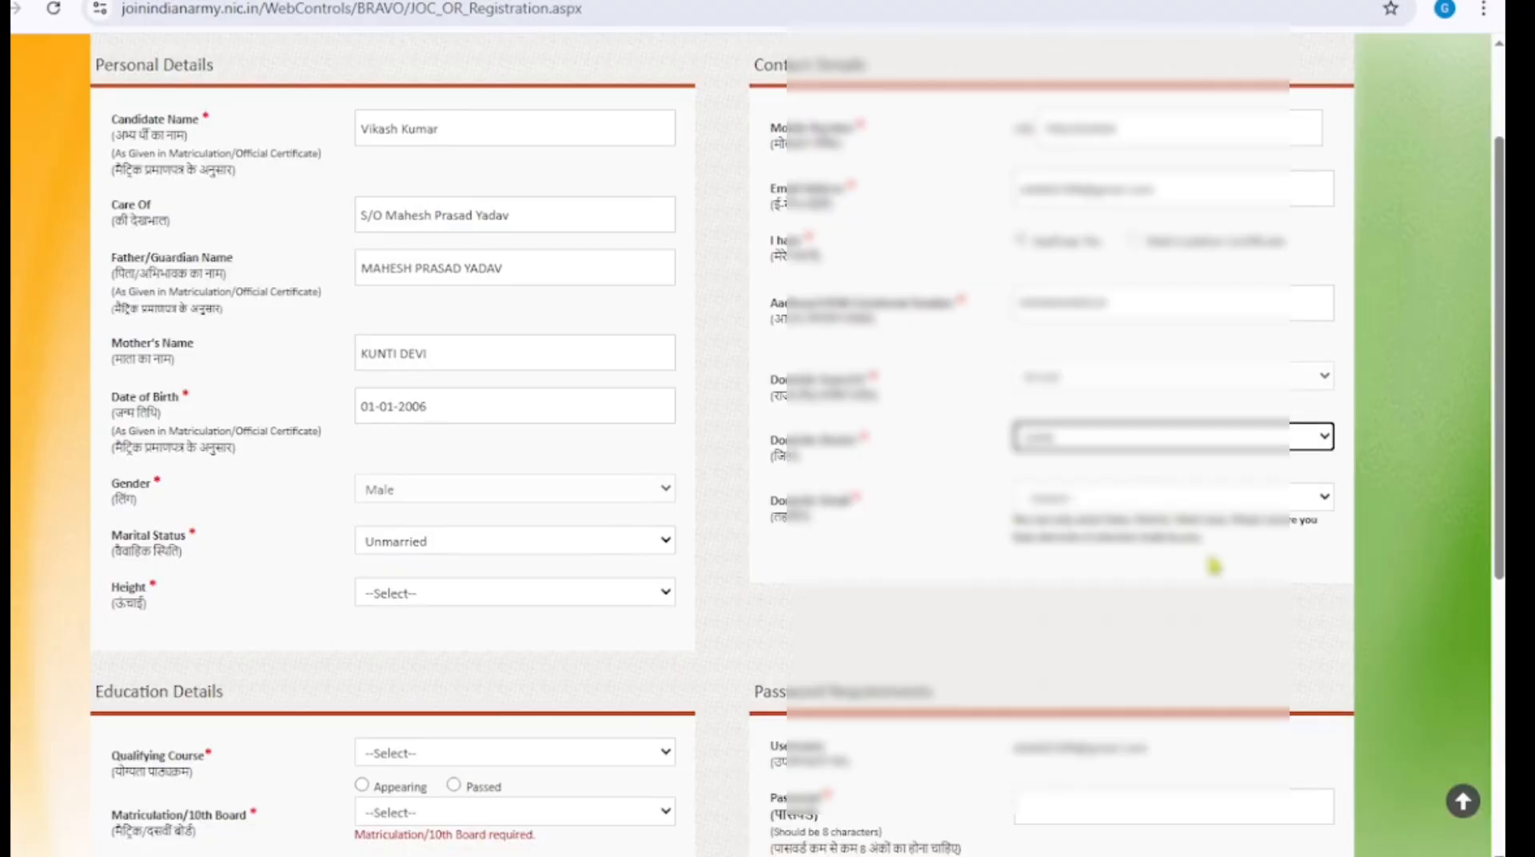
{"action": "scroll", "coordinate": [1185, 530], "scroll_direction": "down", "scroll_amount": 3}
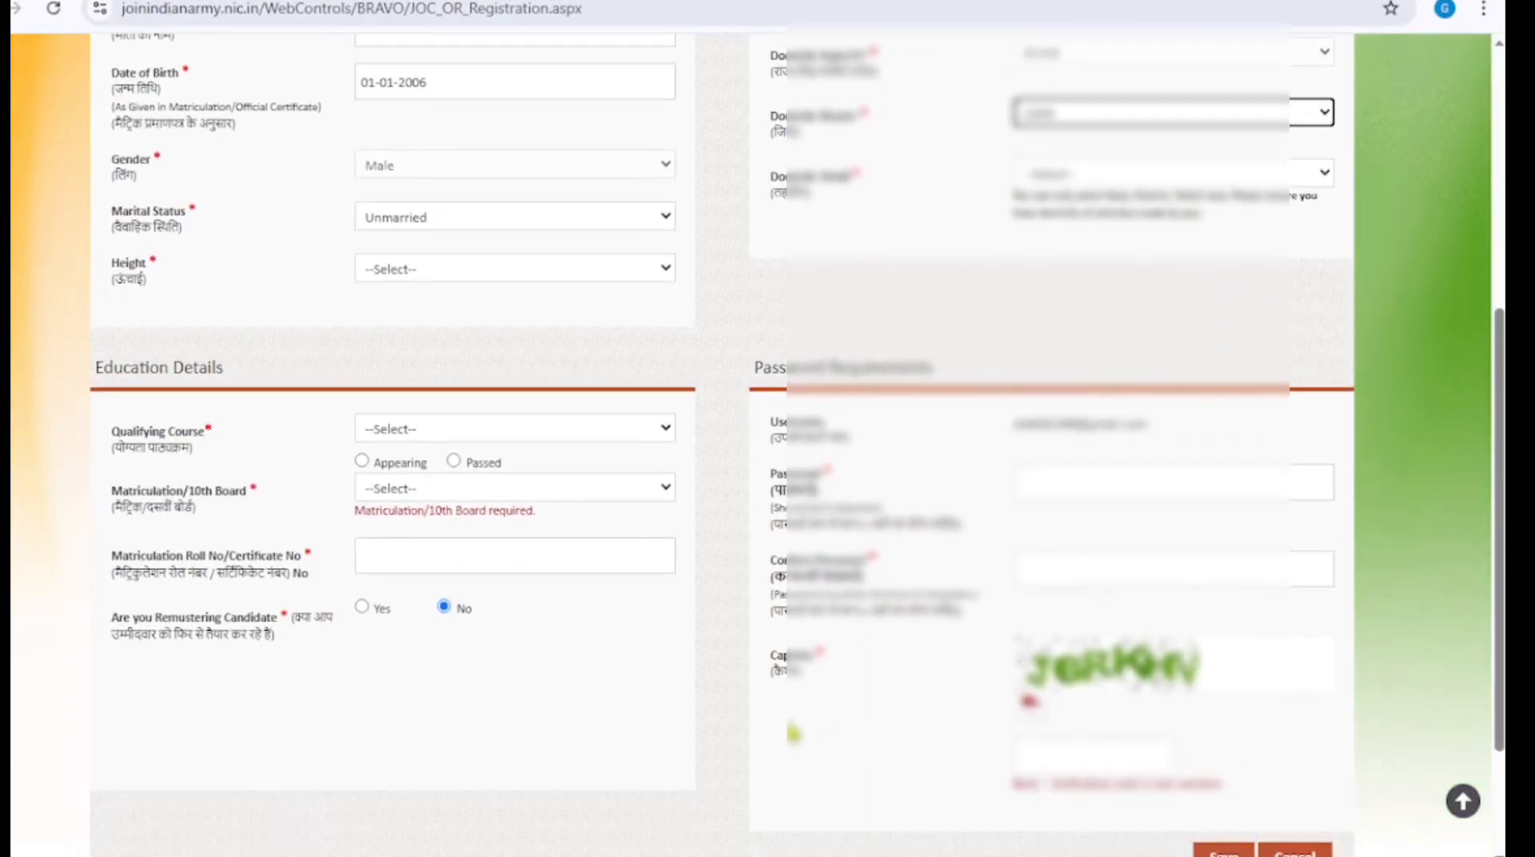
{"action": "scroll", "coordinate": [1022, 427], "scroll_direction": "up", "scroll_amount": 1}
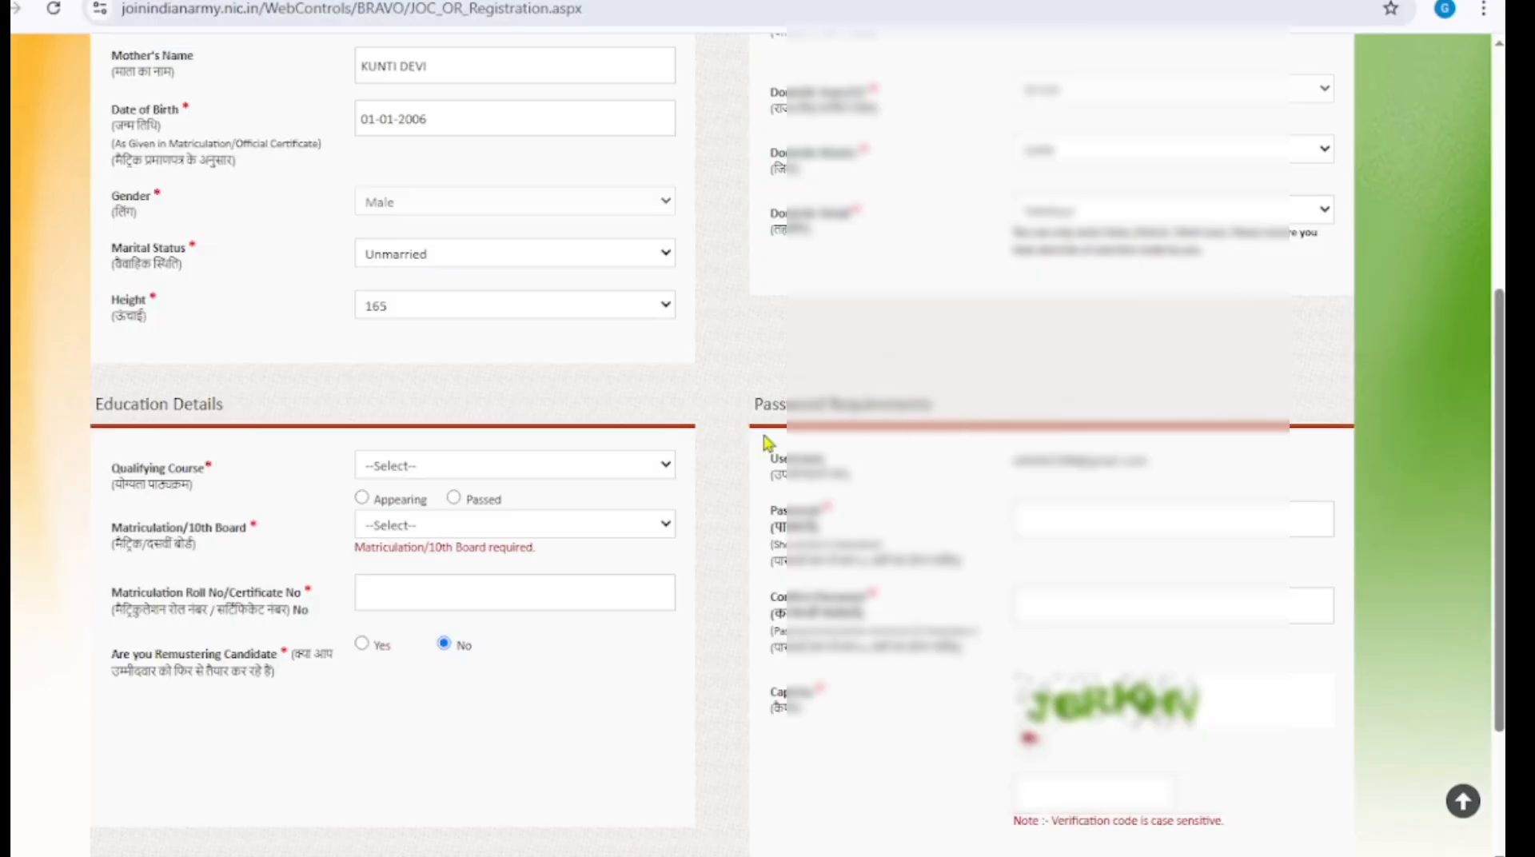
- Set the qualifying course to 12th and mark it as Passed in the Education Details
{"action": "scroll", "coordinate": [247, 394], "scroll_direction": "down", "scroll_amount": 2}
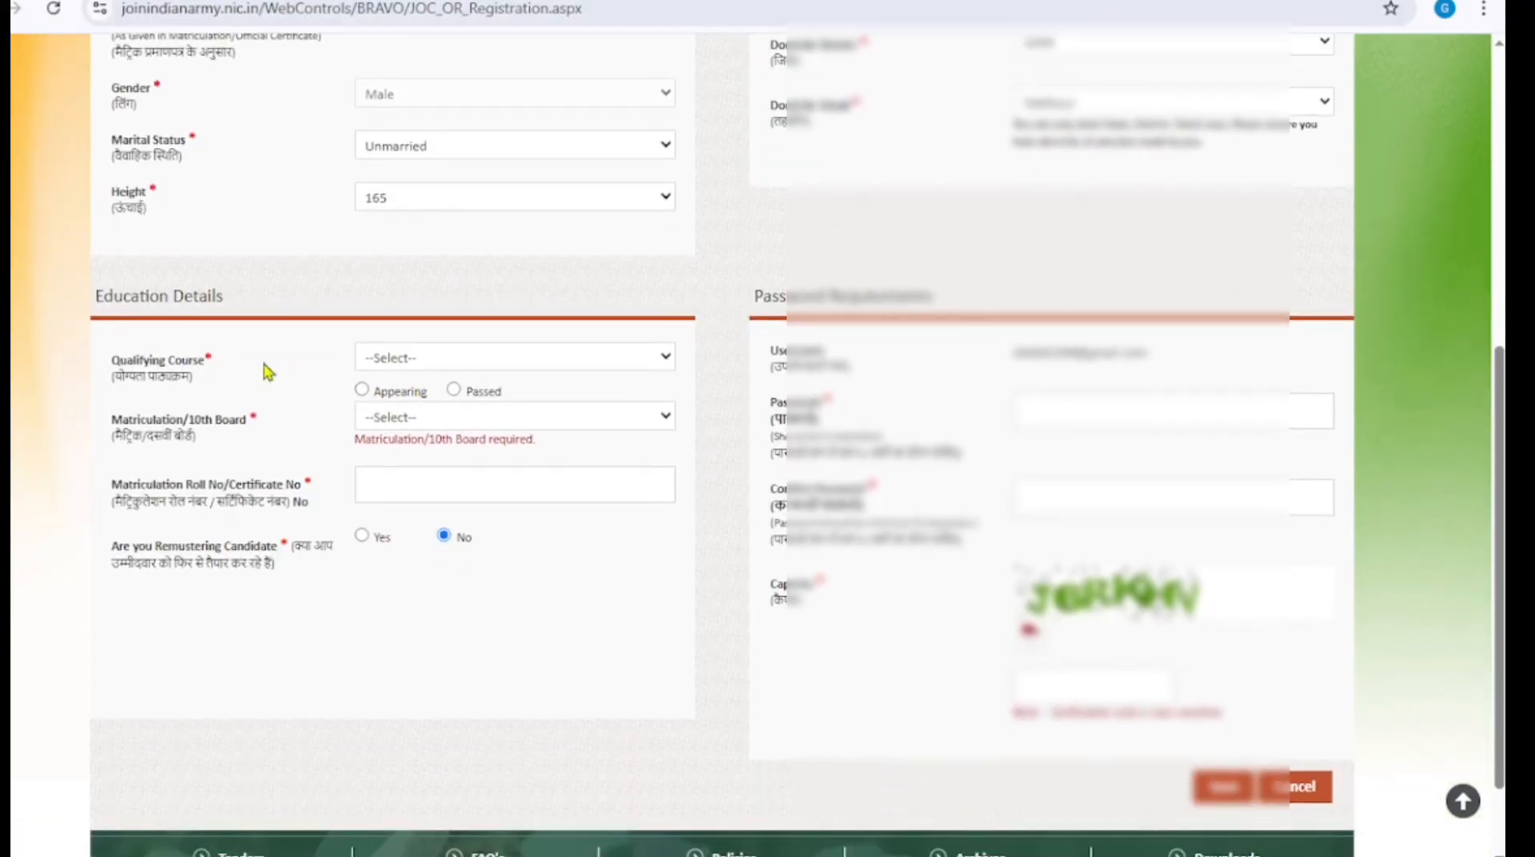
{"action": "left_click", "coordinate": [421, 366]}
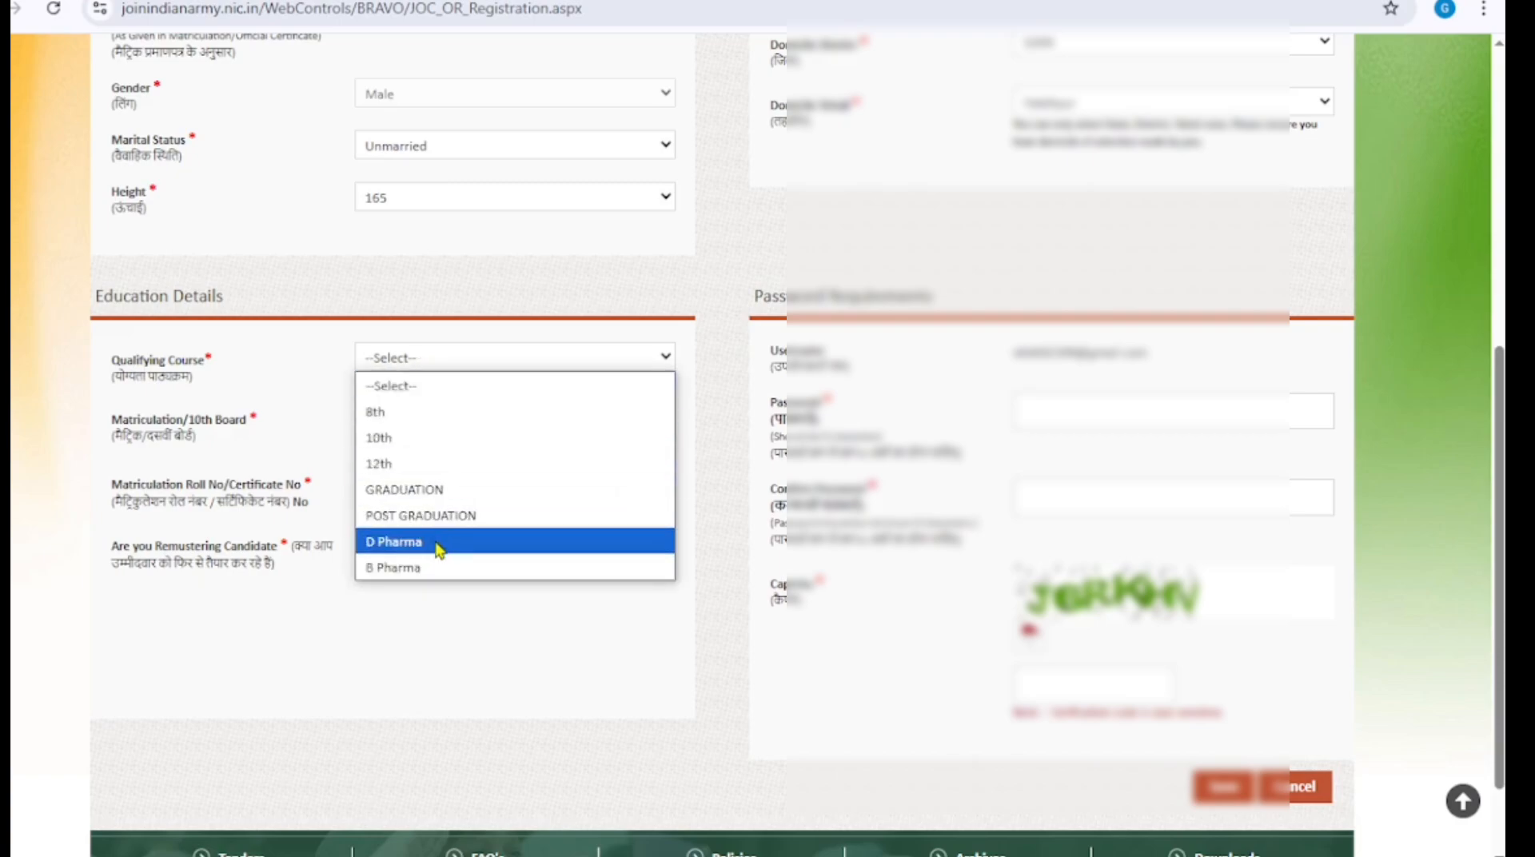
{"action": "left_click", "coordinate": [455, 475]}
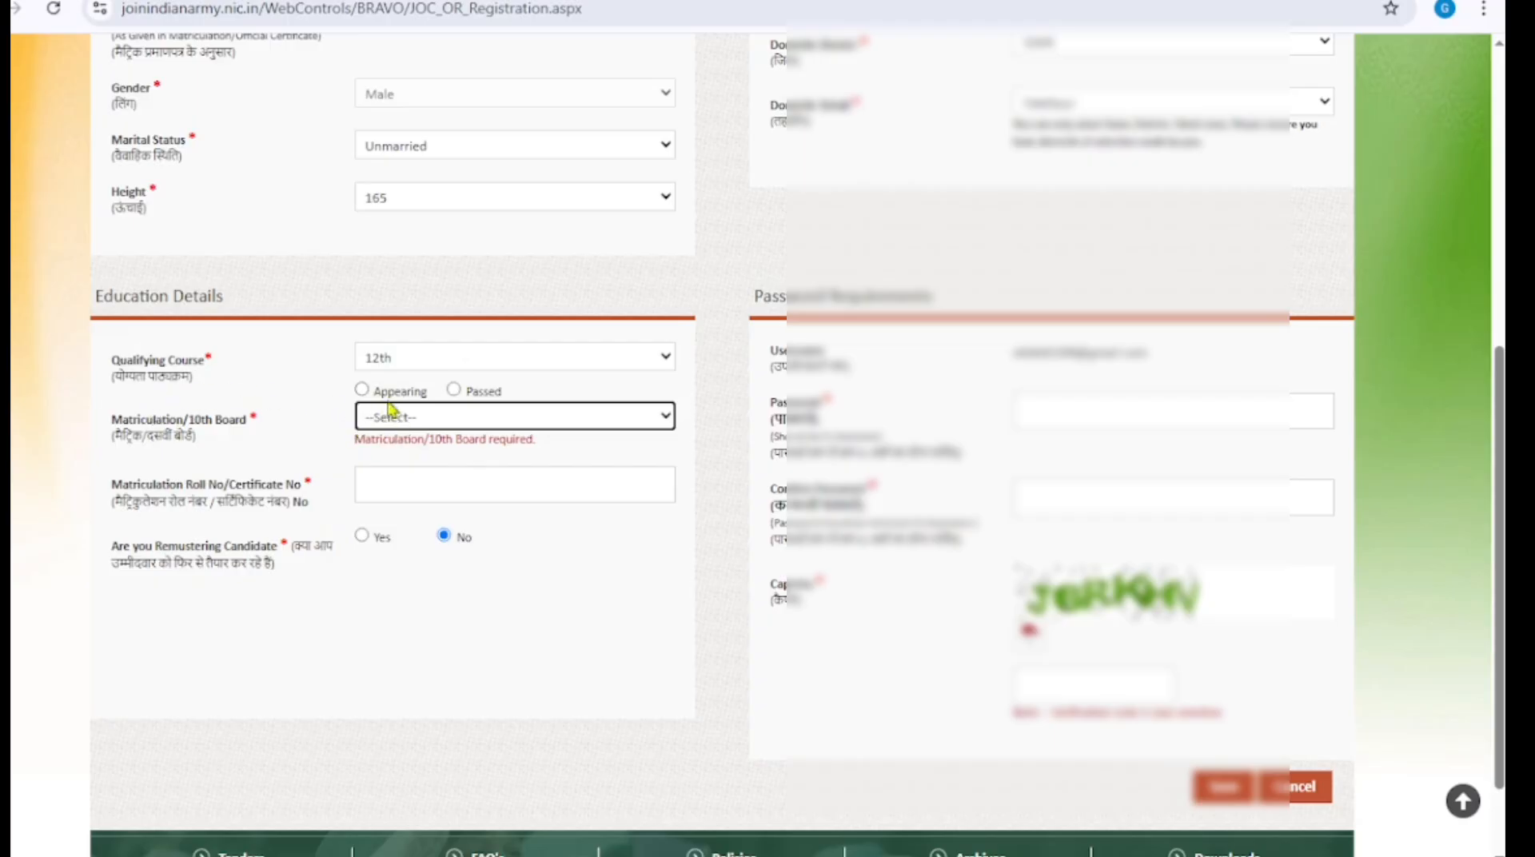
{"action": "left_click", "coordinate": [453, 390]}
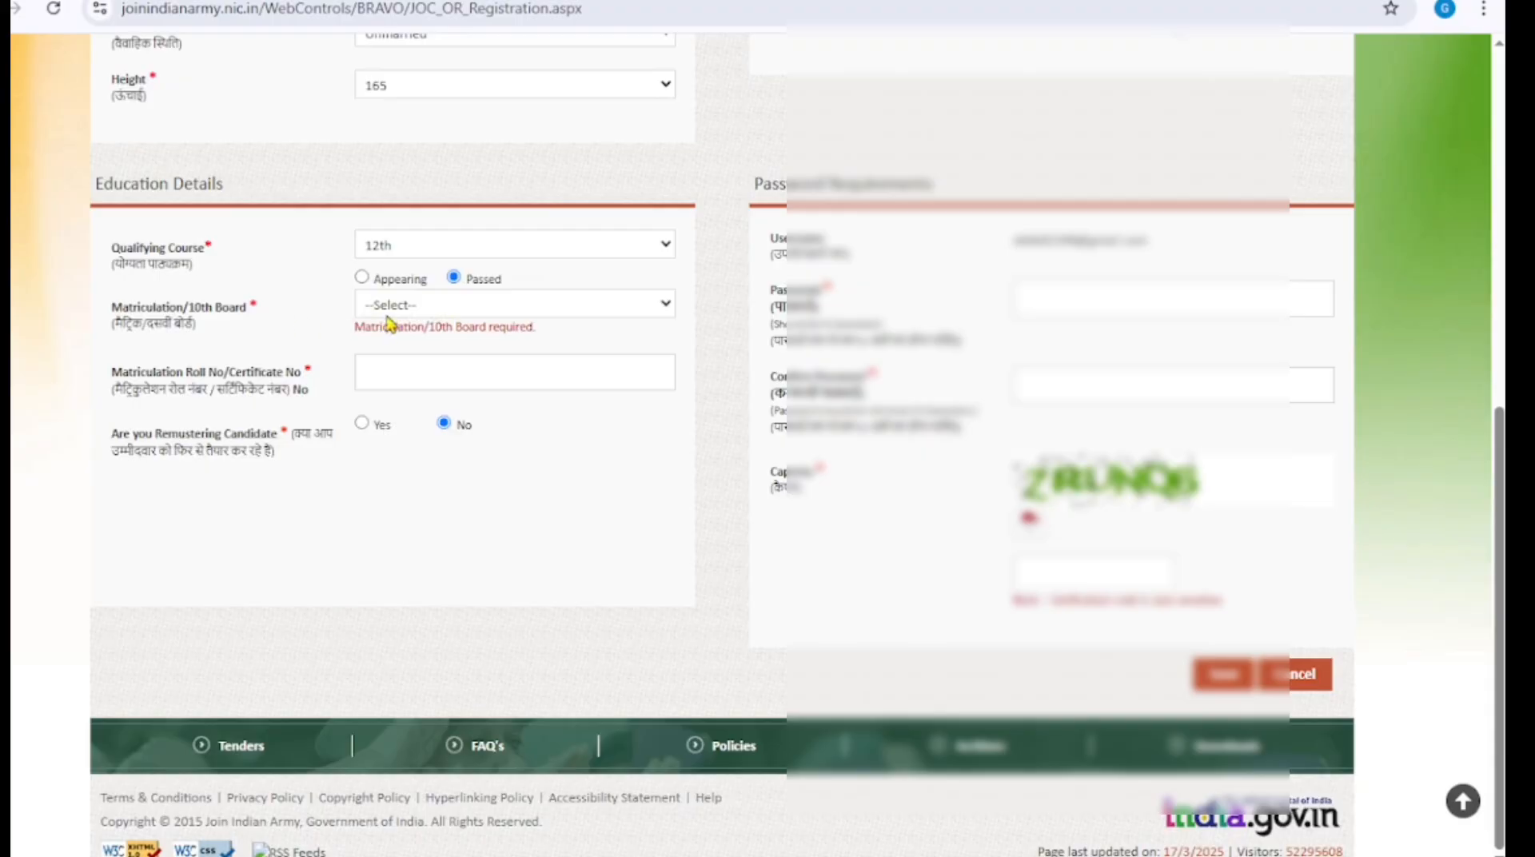
- Set the Matriculation/10th board to STATE BOARD and its State/UT to BIHAR
{"action": "left_click", "coordinate": [428, 310]}
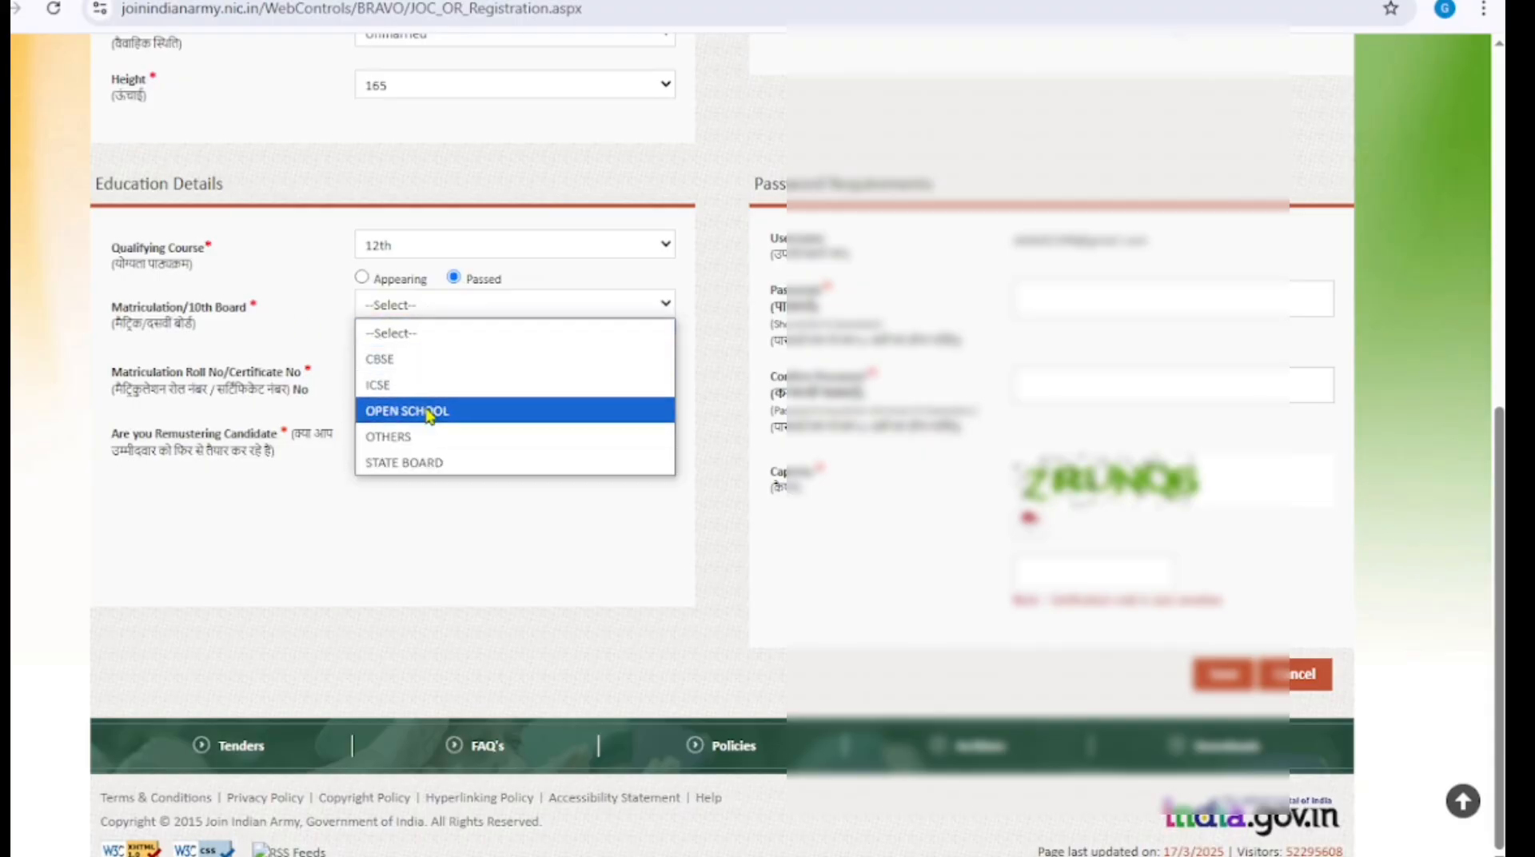
{"action": "left_click", "coordinate": [435, 474]}
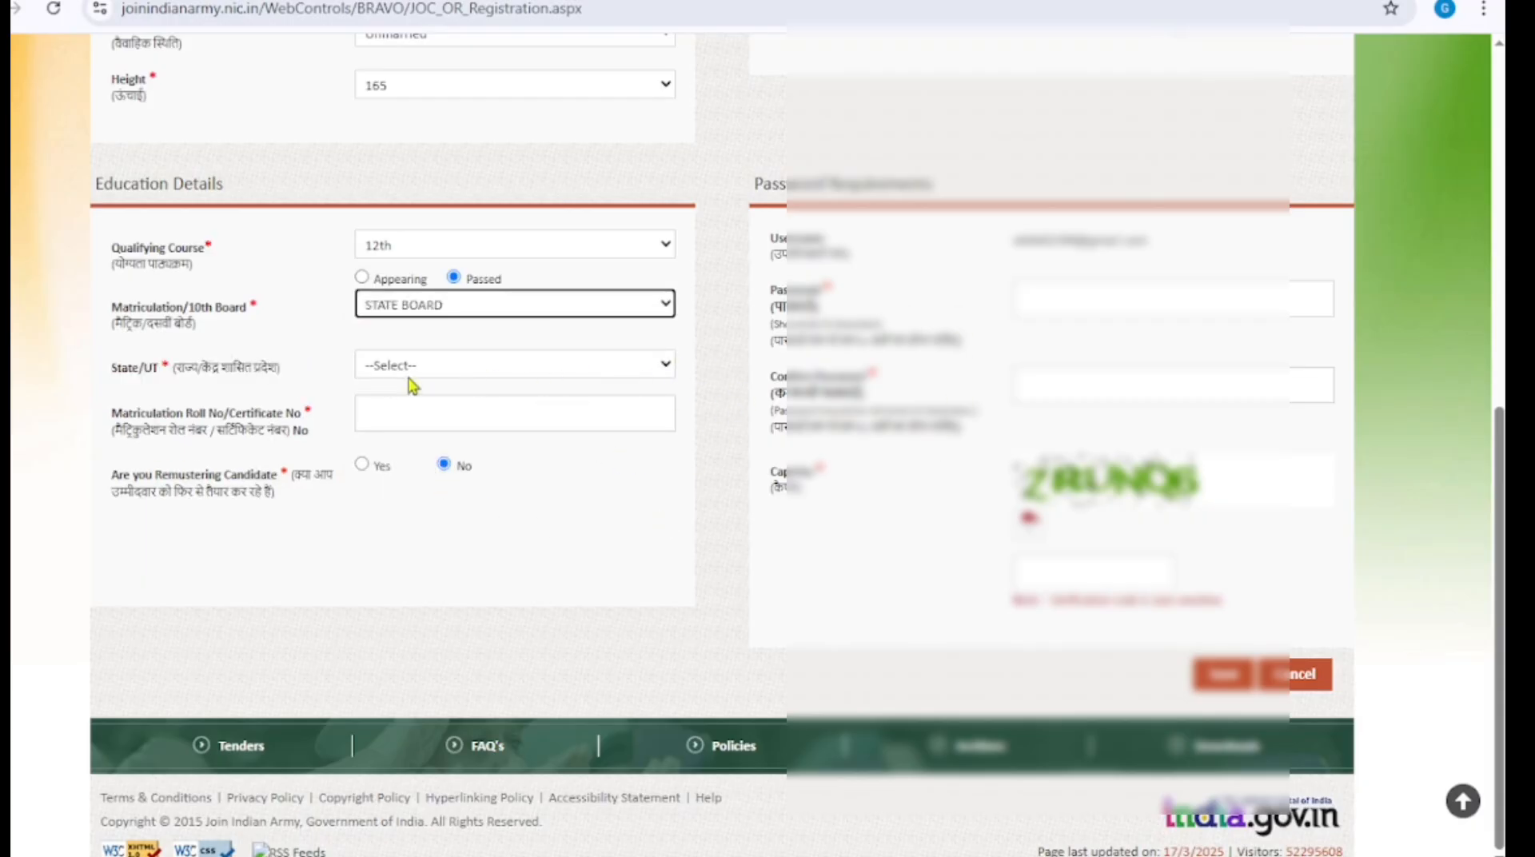
{"action": "left_click", "coordinate": [468, 370]}
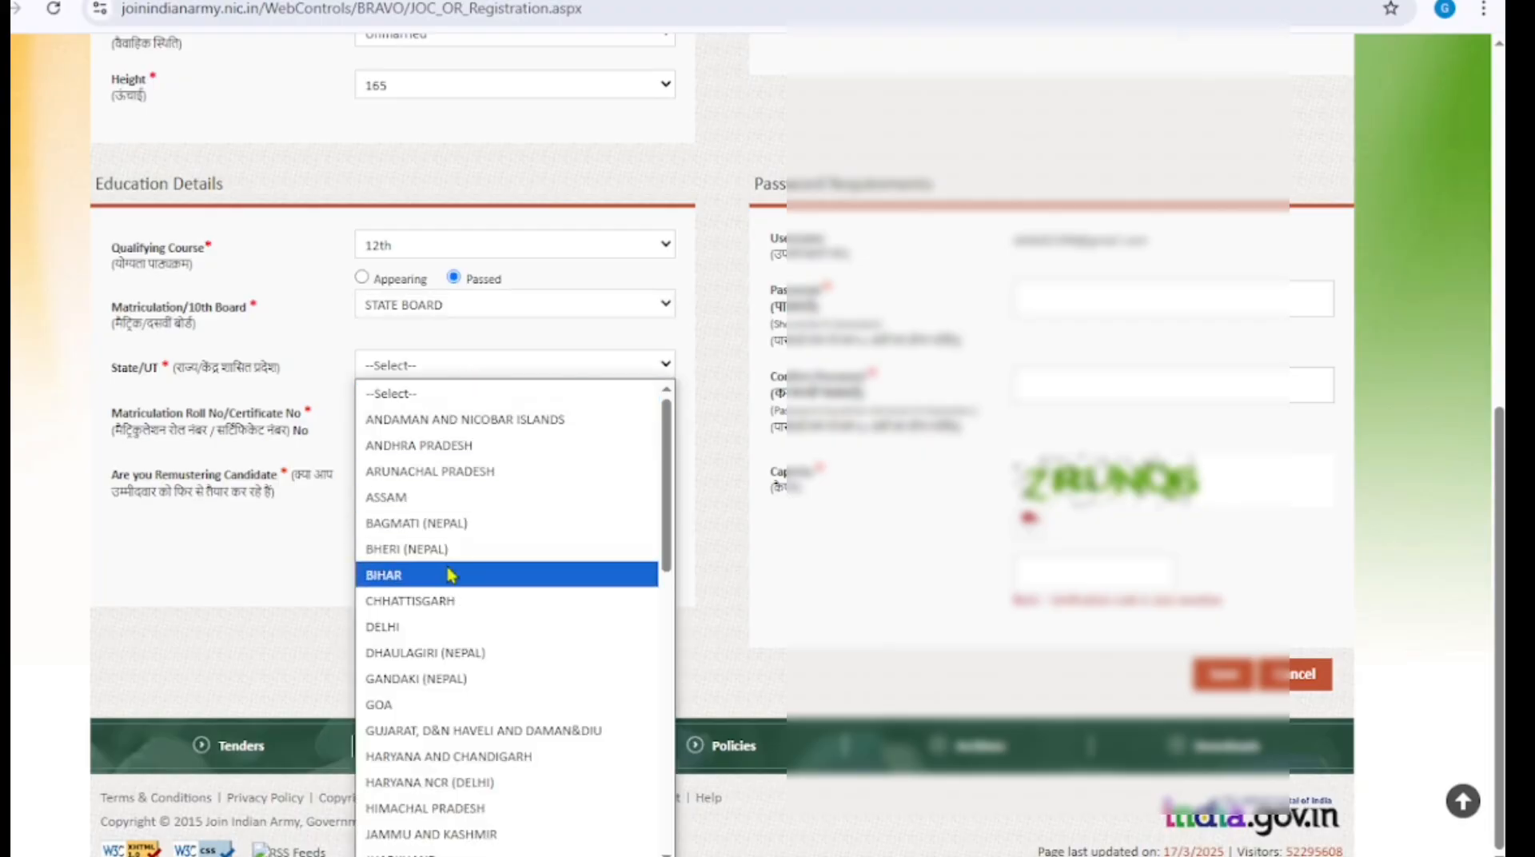
{"action": "left_click", "coordinate": [451, 574]}
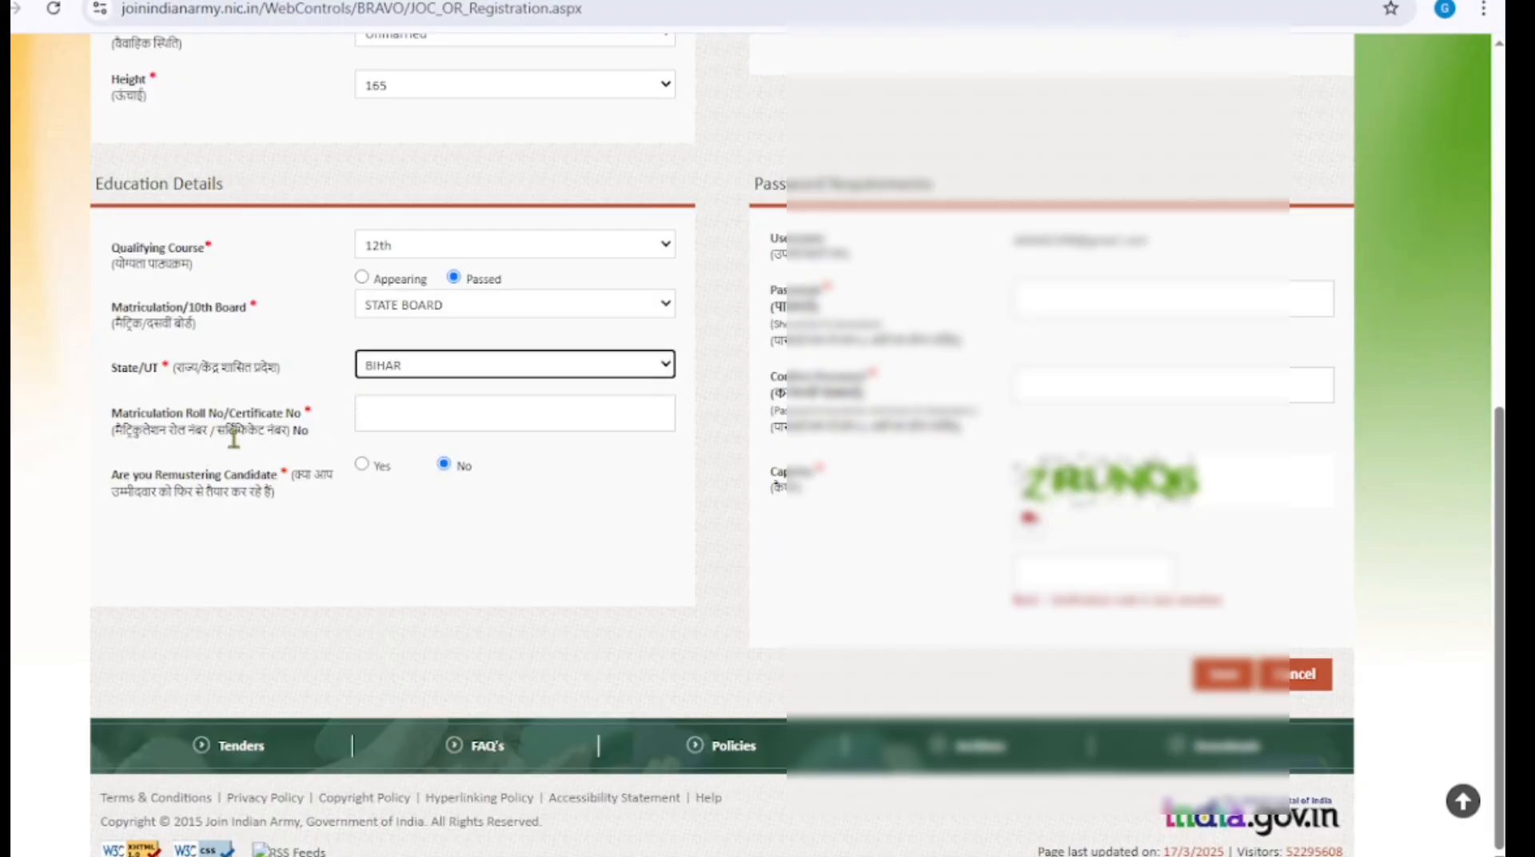
- Enter the matriculation roll number, the account password with its confirmation and the captcha verification code
{"action": "left_click", "coordinate": [432, 416]}
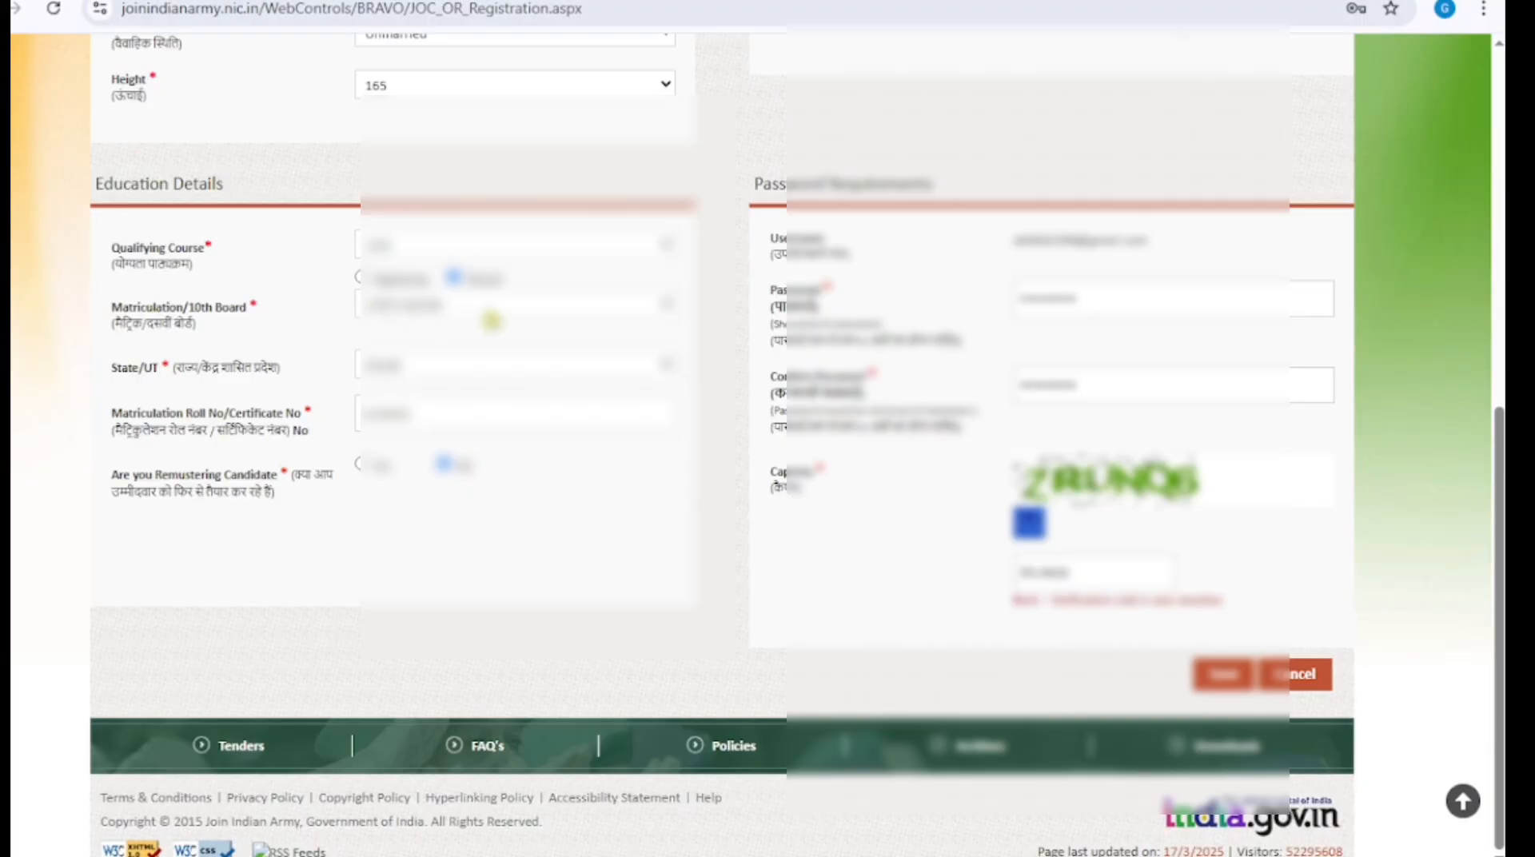
{"action": "left_click", "coordinate": [490, 305]}
{"action": "left_click", "coordinate": [485, 317]}
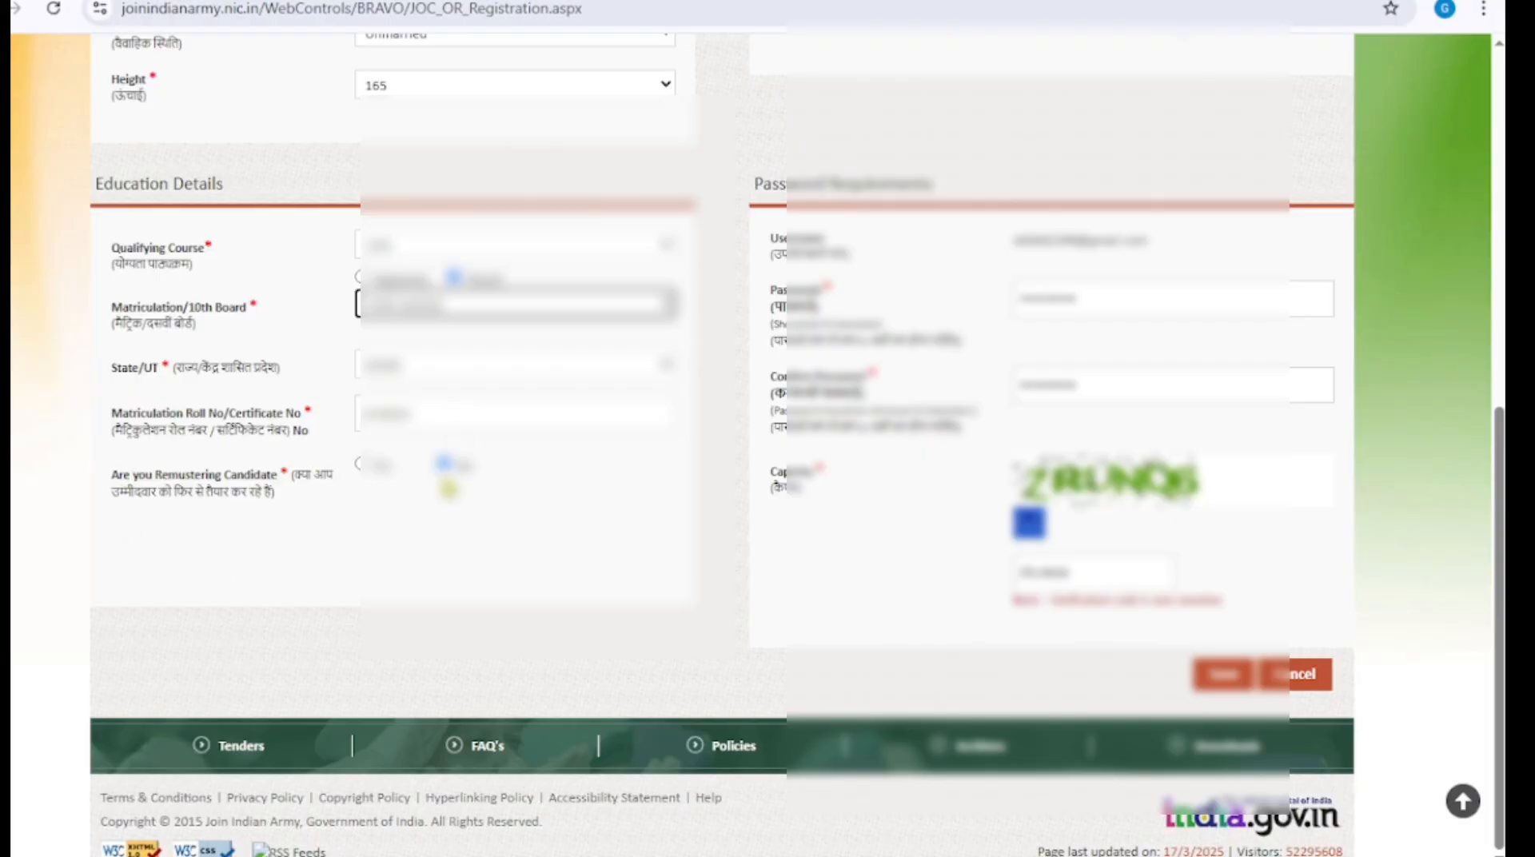
- Review the completed personal, contact, education and password sections and save the registration form
{"action": "scroll", "coordinate": [879, 495], "scroll_direction": "up", "scroll_amount": 1}
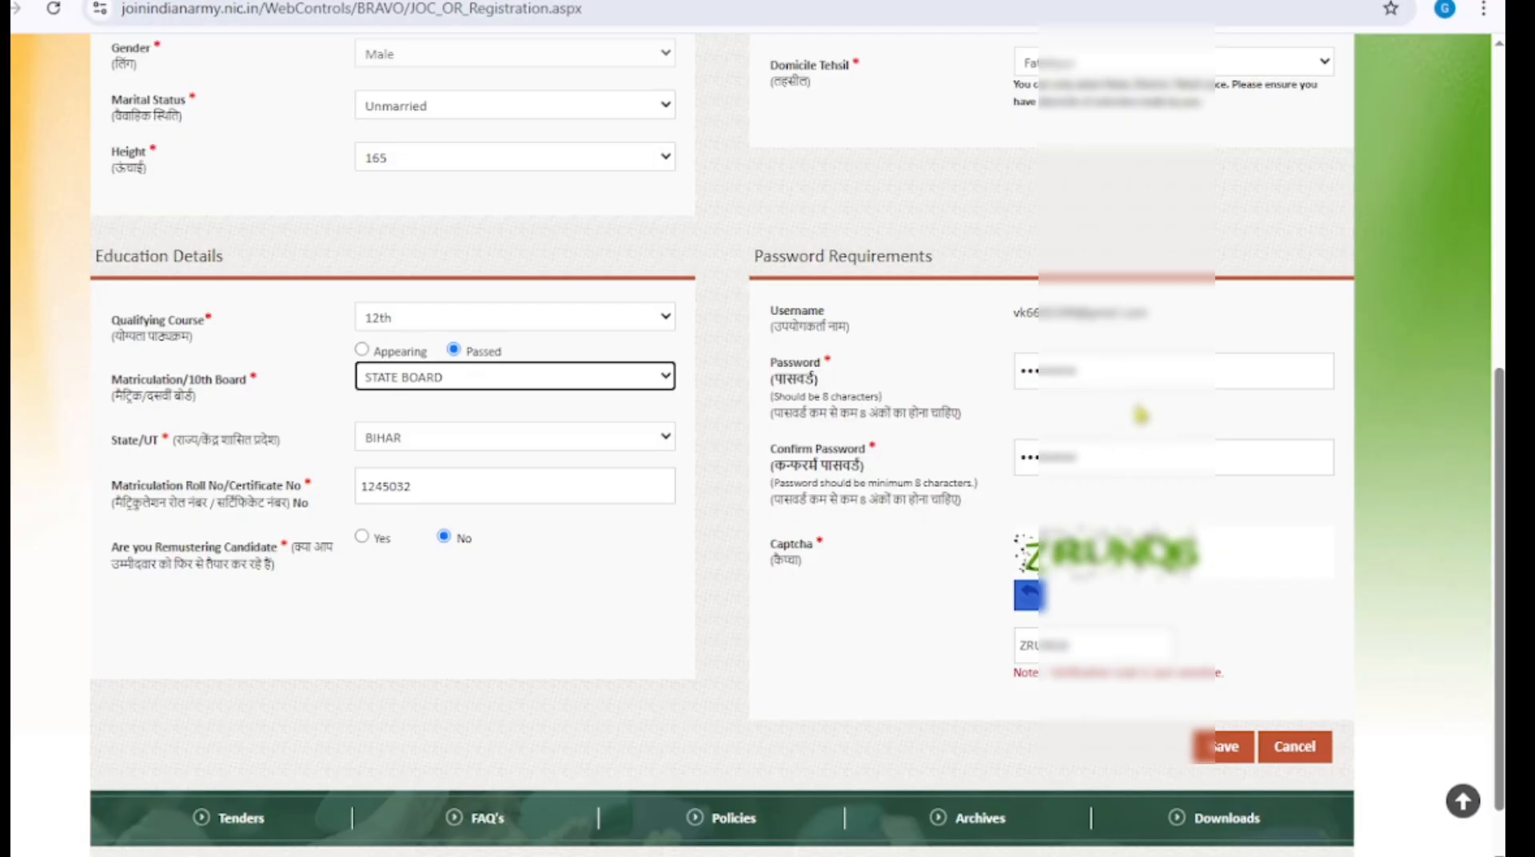
{"action": "scroll", "coordinate": [819, 483], "scroll_direction": "up", "scroll_amount": 2}
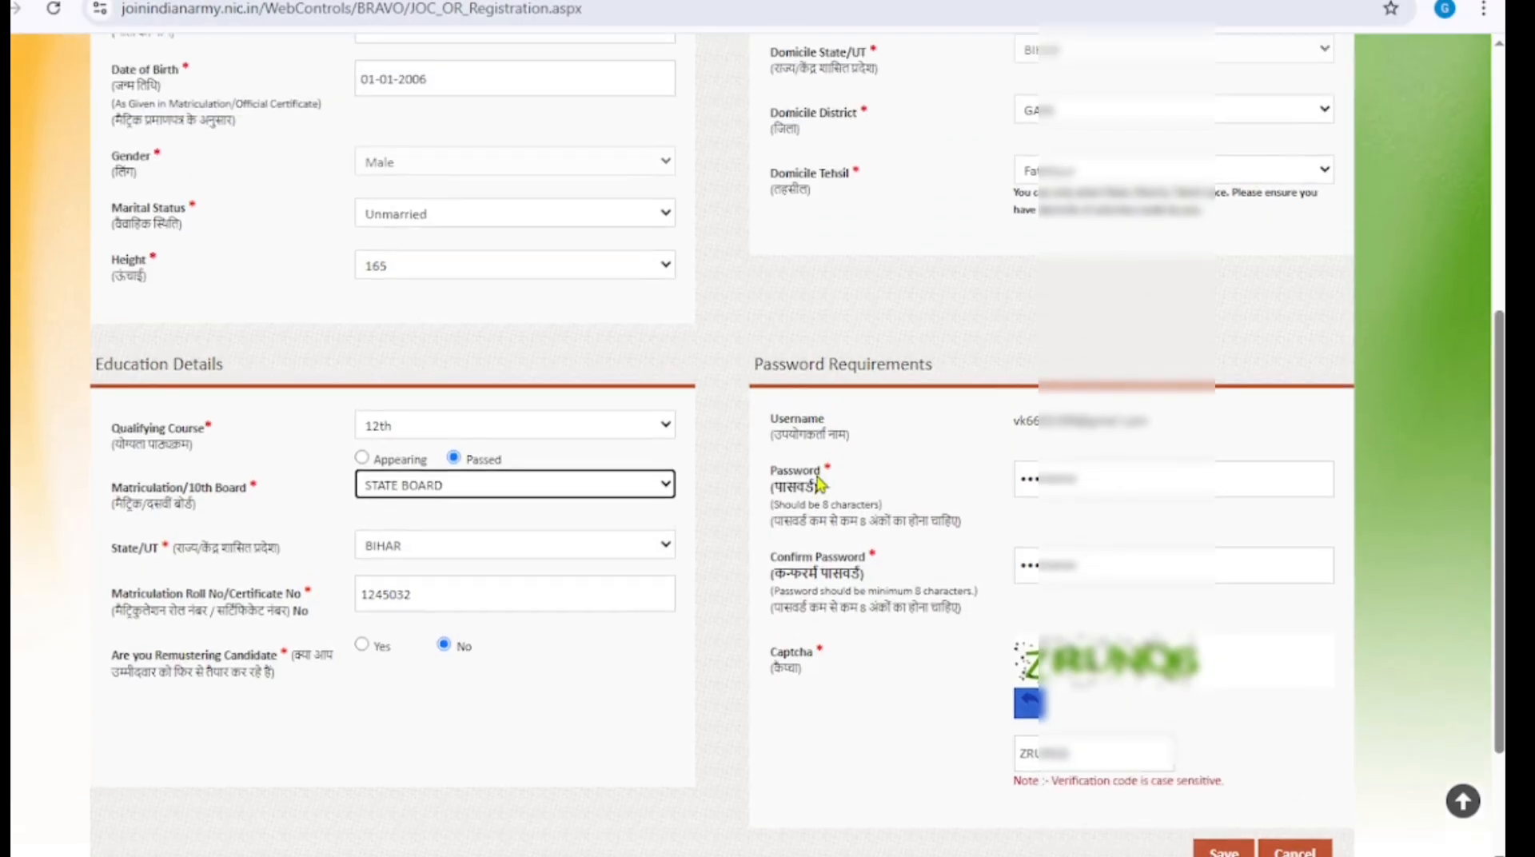
{"action": "scroll", "coordinate": [819, 483], "scroll_direction": "up", "scroll_amount": 8}
{"action": "scroll", "coordinate": [828, 472], "scroll_direction": "down", "scroll_amount": 9}
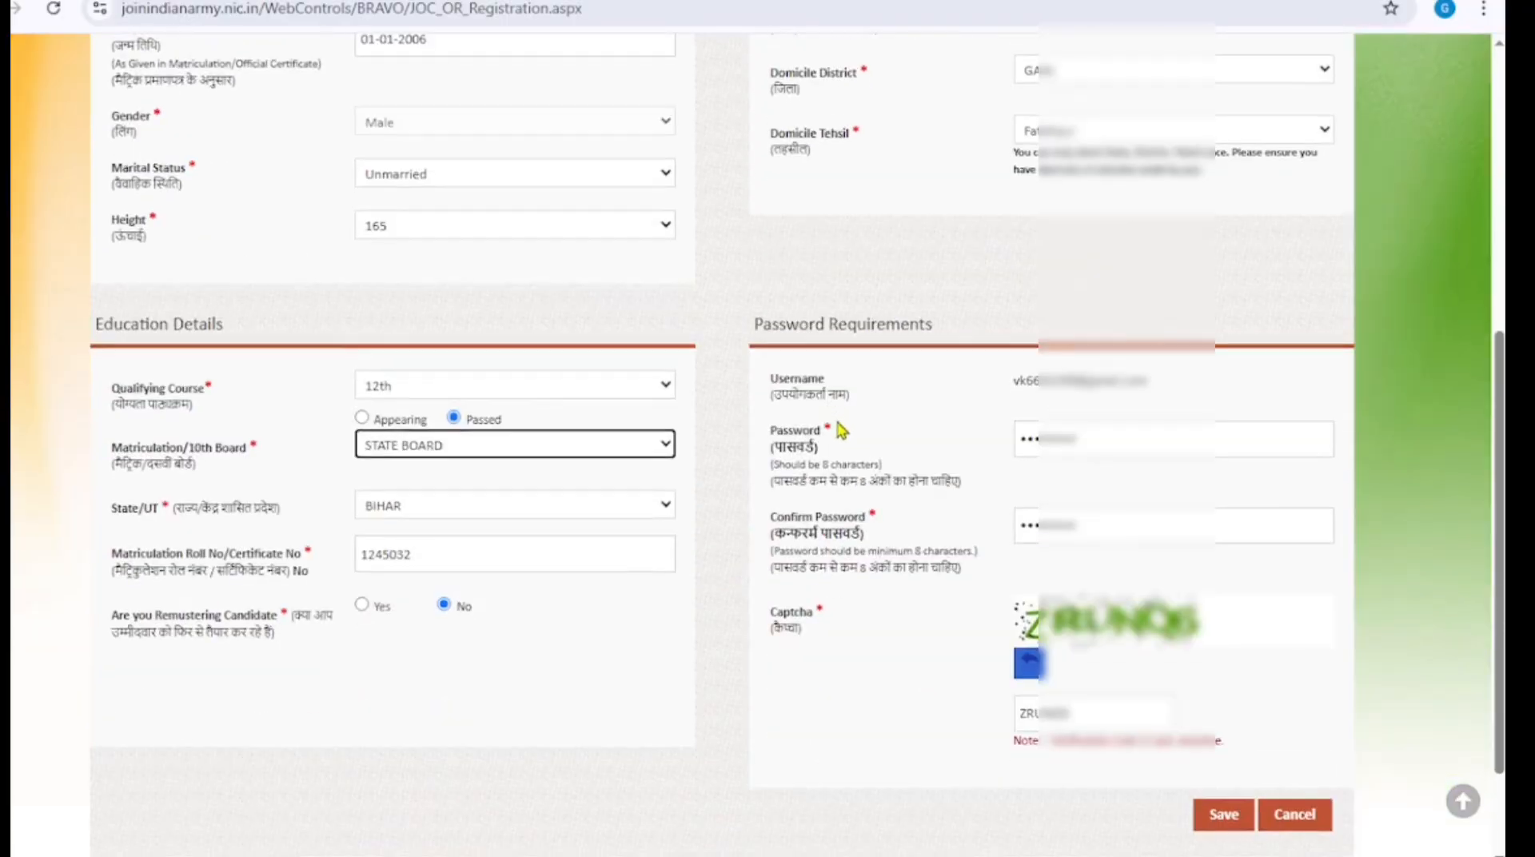
{"action": "scroll", "coordinate": [841, 430], "scroll_direction": "down", "scroll_amount": 3}
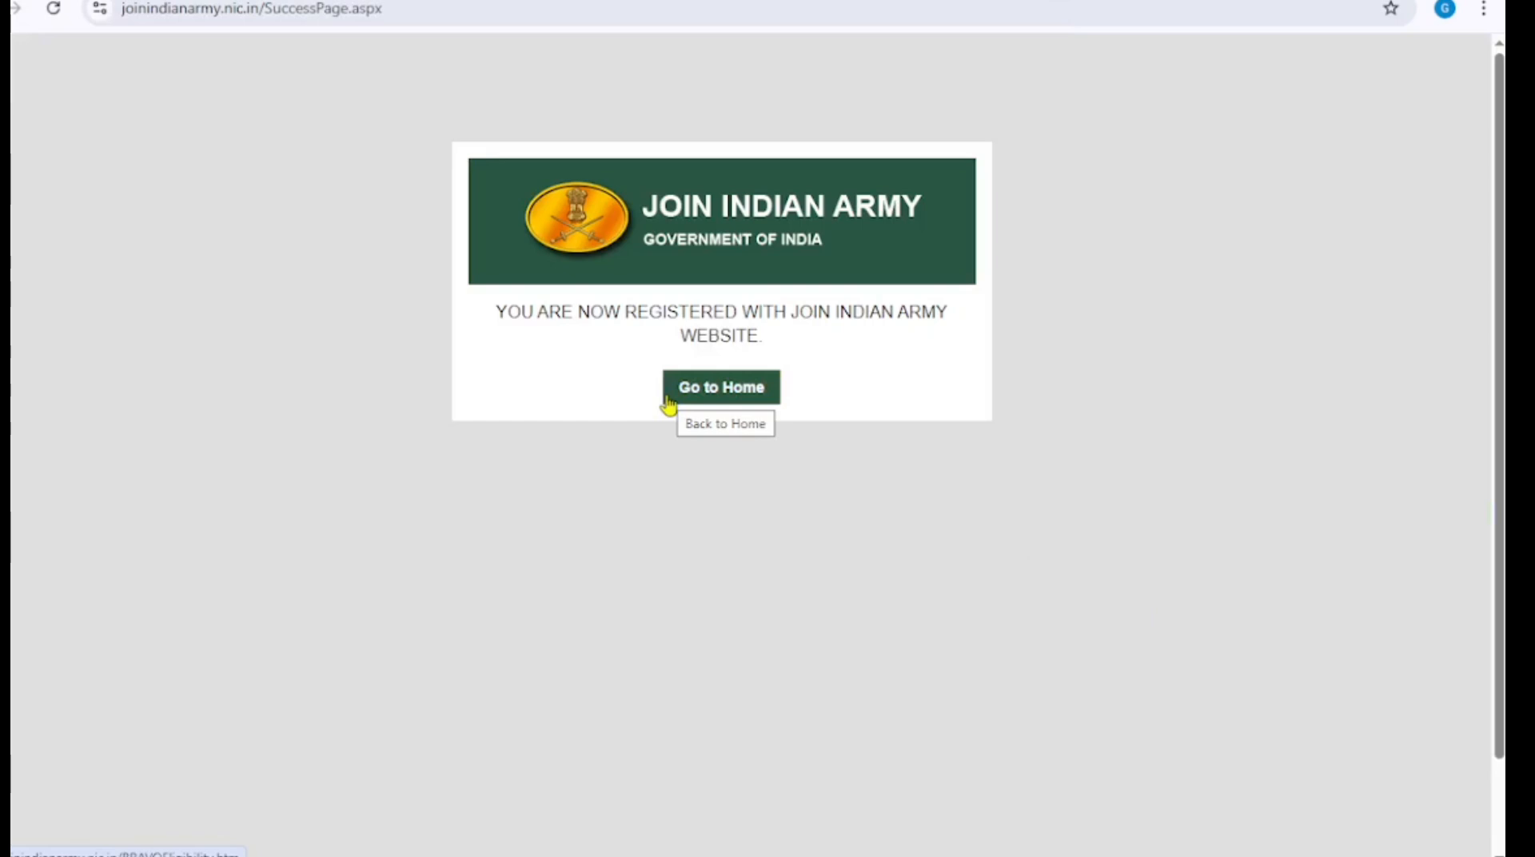
- Go to the home page from the registration success page and check the registered profile's eligibility for Agniveer categories
{"action": "left_click", "coordinate": [749, 399]}
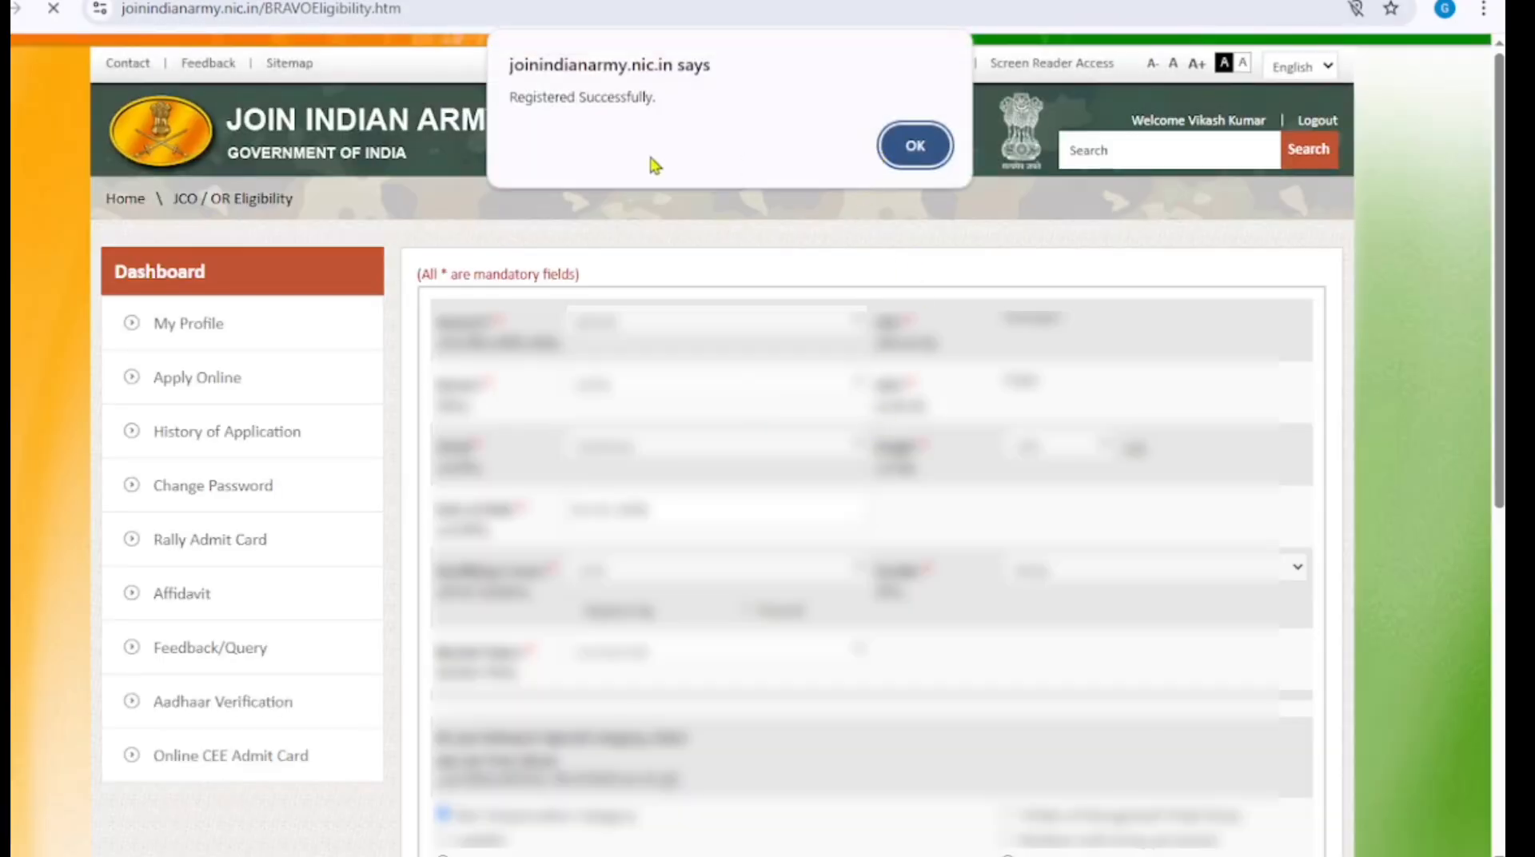
{"action": "left_click", "coordinate": [918, 146]}
{"action": "scroll", "coordinate": [903, 169], "scroll_direction": "down", "scroll_amount": 1}
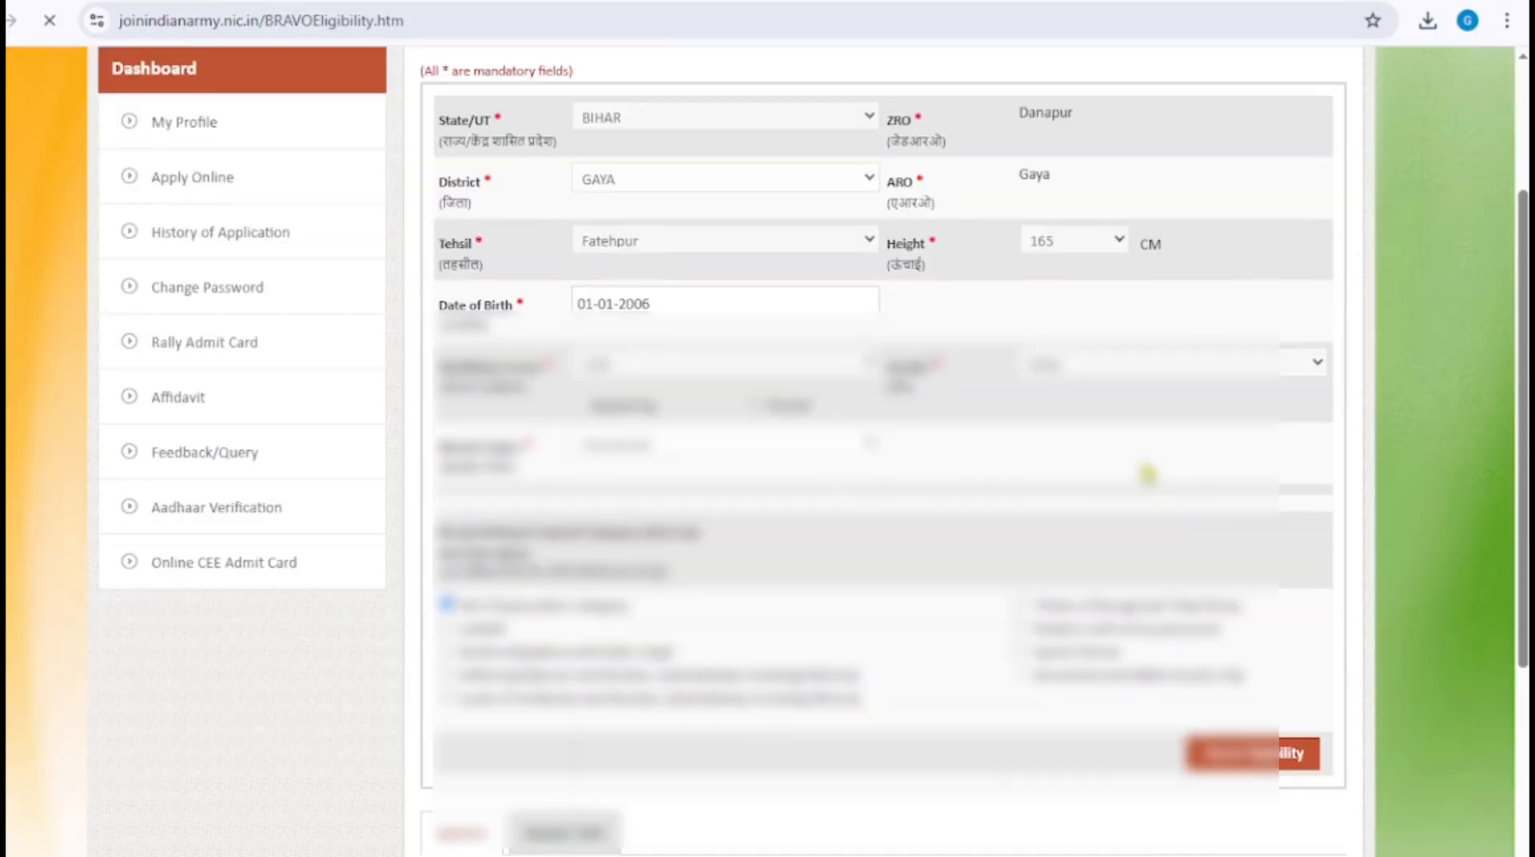
{"action": "scroll", "coordinate": [1148, 473], "scroll_direction": "down", "scroll_amount": 5}
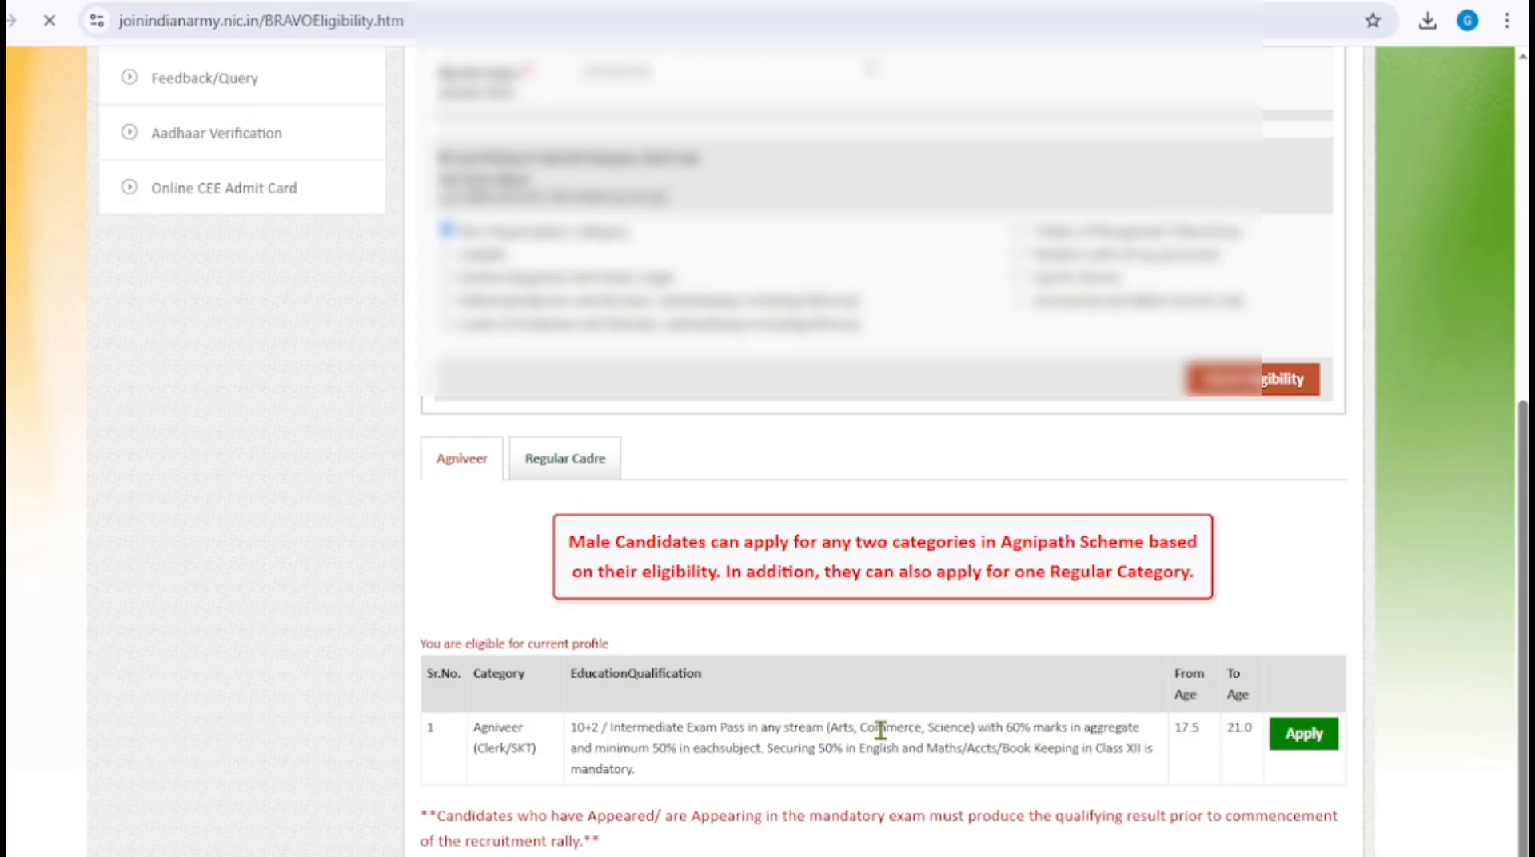
{"action": "scroll", "coordinate": [929, 745], "scroll_direction": "up", "scroll_amount": 6}
{"action": "scroll", "coordinate": [959, 750], "scroll_direction": "down", "scroll_amount": 7}
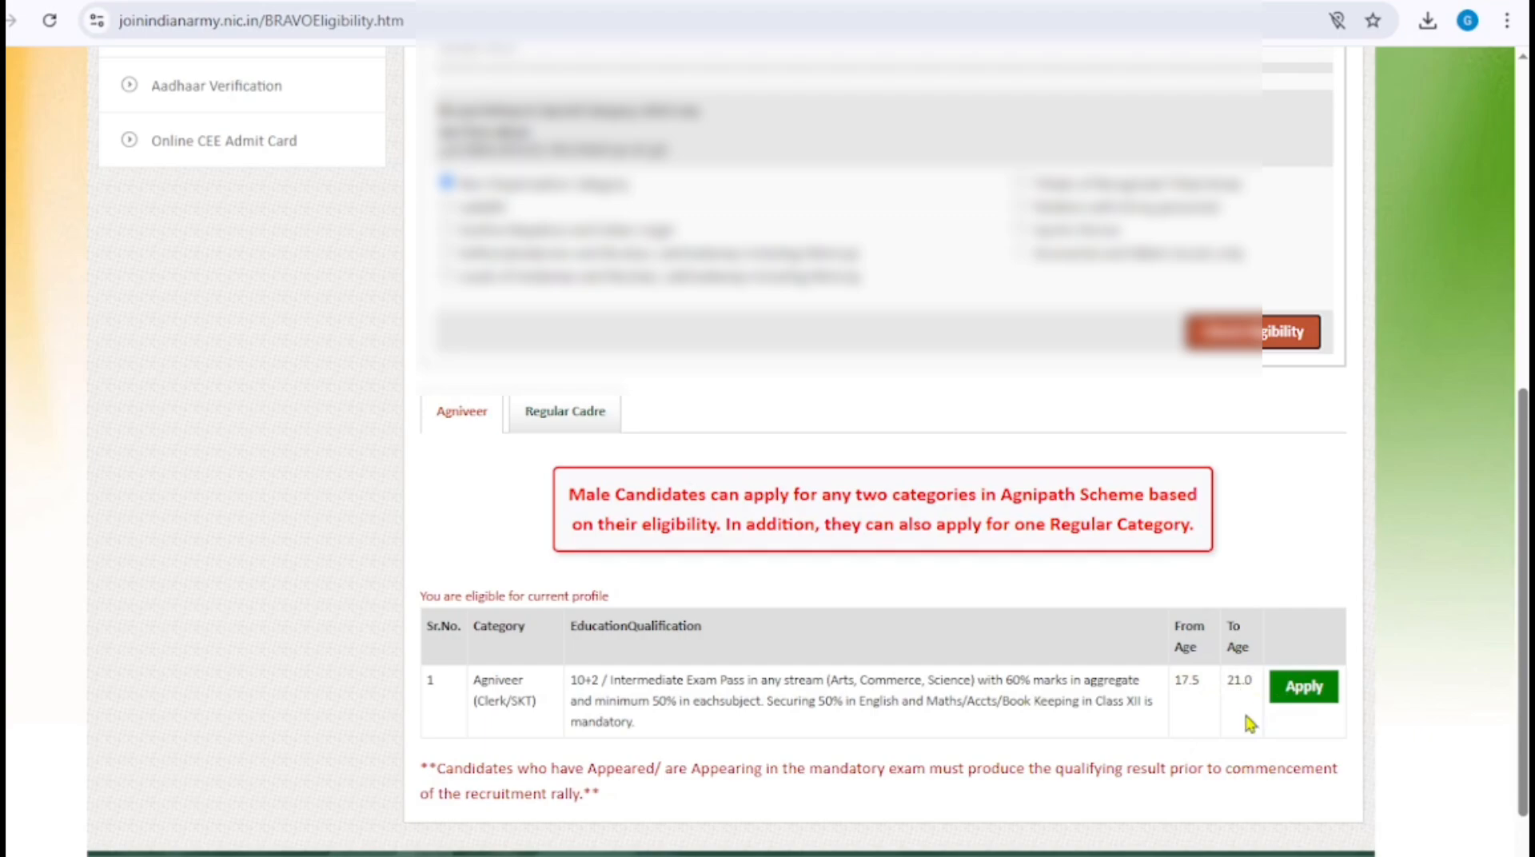
- Apply for the Agniveer (Clerk/SKT) category and continue past the application instructions to the Personal Information form
{"action": "left_click", "coordinate": [1297, 697]}
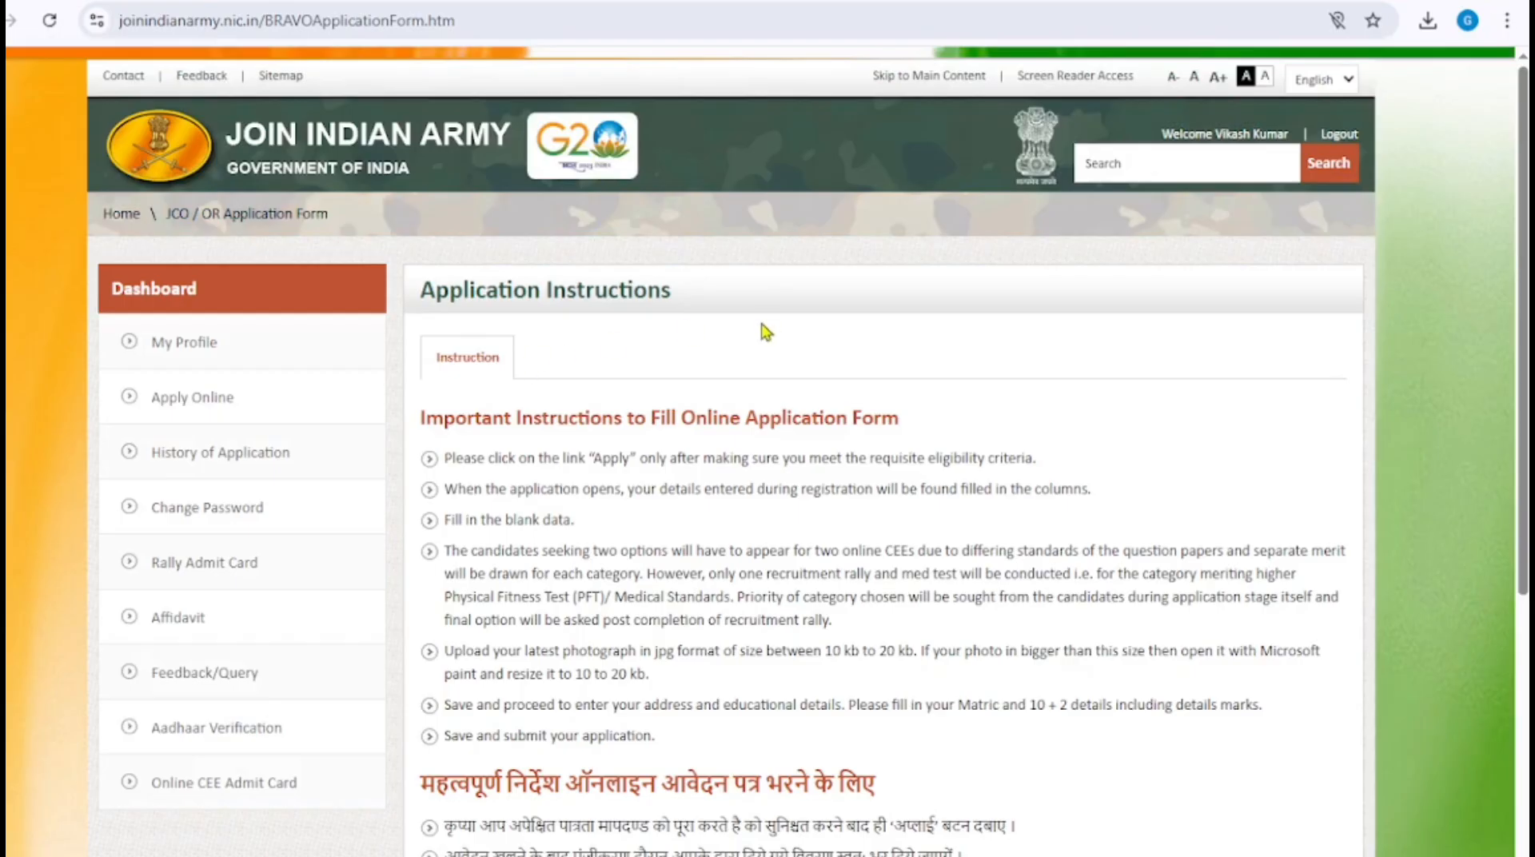
{"action": "scroll", "coordinate": [757, 329], "scroll_direction": "down", "scroll_amount": 2}
{"action": "scroll", "coordinate": [538, 344], "scroll_direction": "down", "scroll_amount": 3}
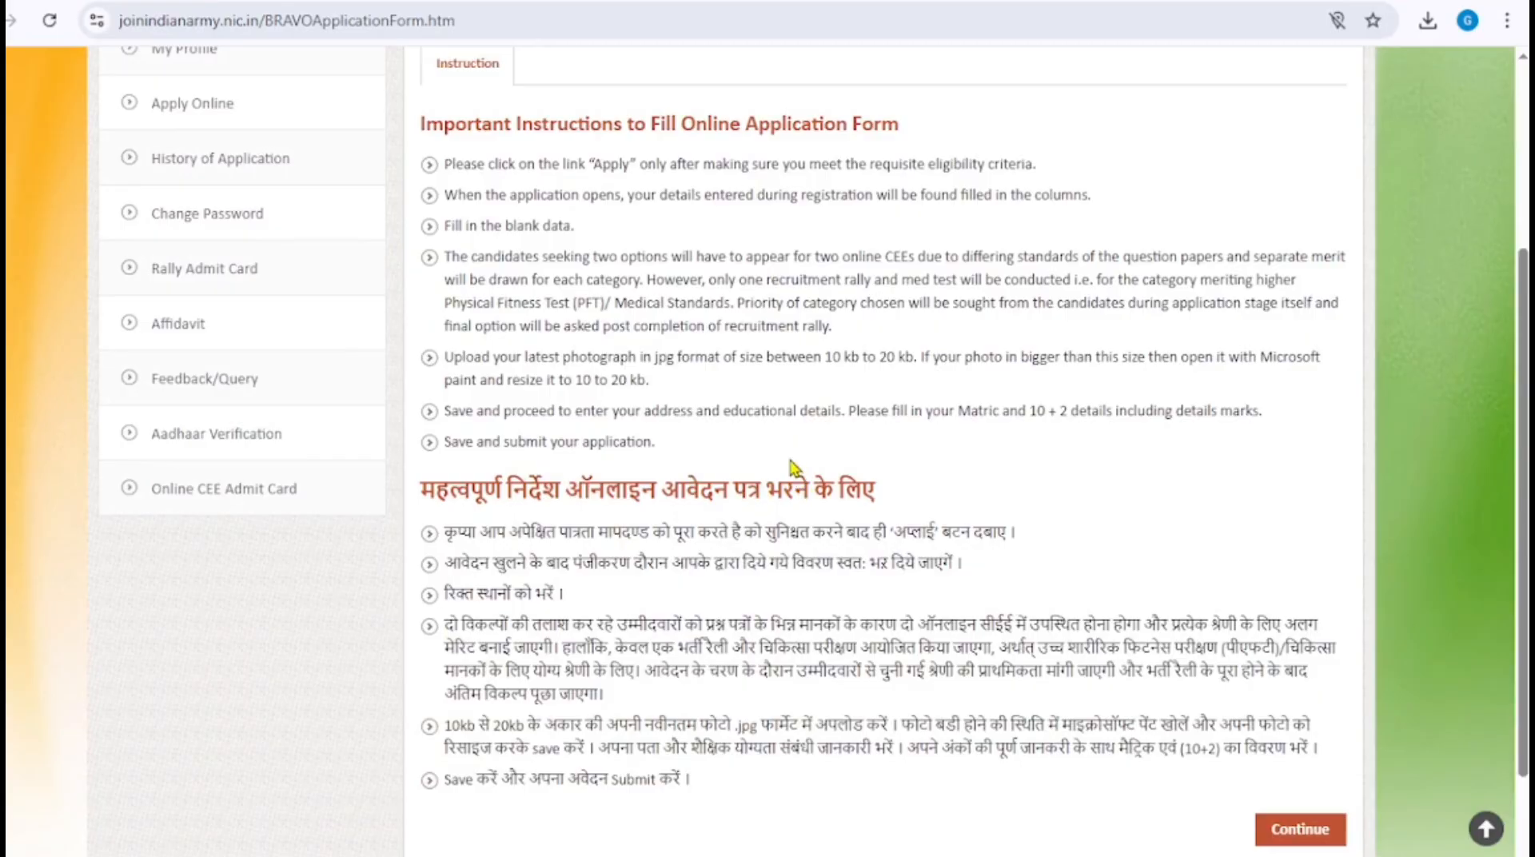
{"action": "left_click", "coordinate": [1303, 831]}
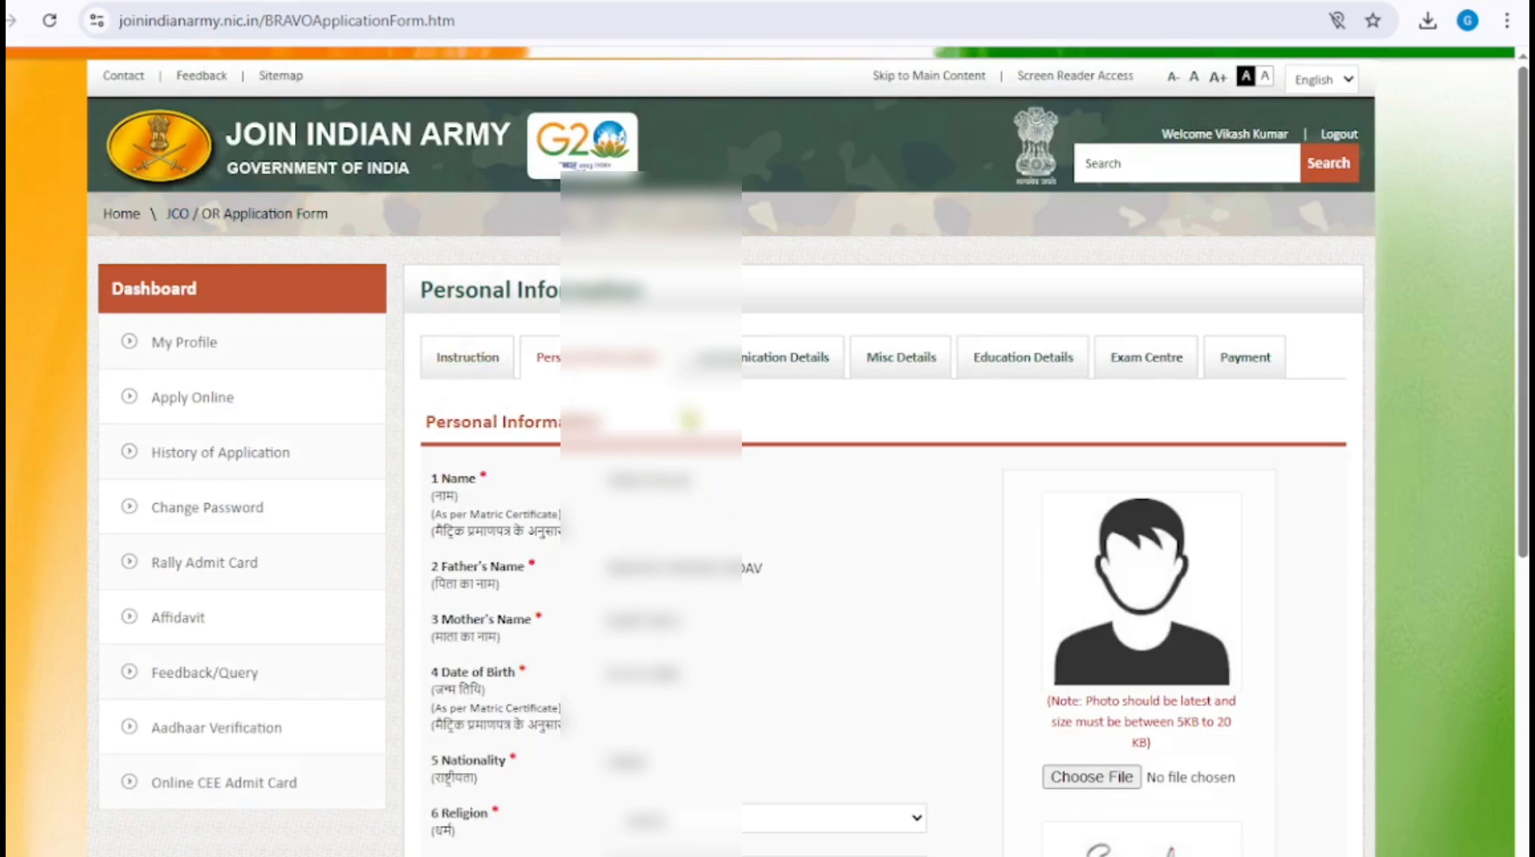
- Select the candidate's religion in the Personal Information form
{"action": "scroll", "coordinate": [736, 469], "scroll_direction": "down", "scroll_amount": 2}
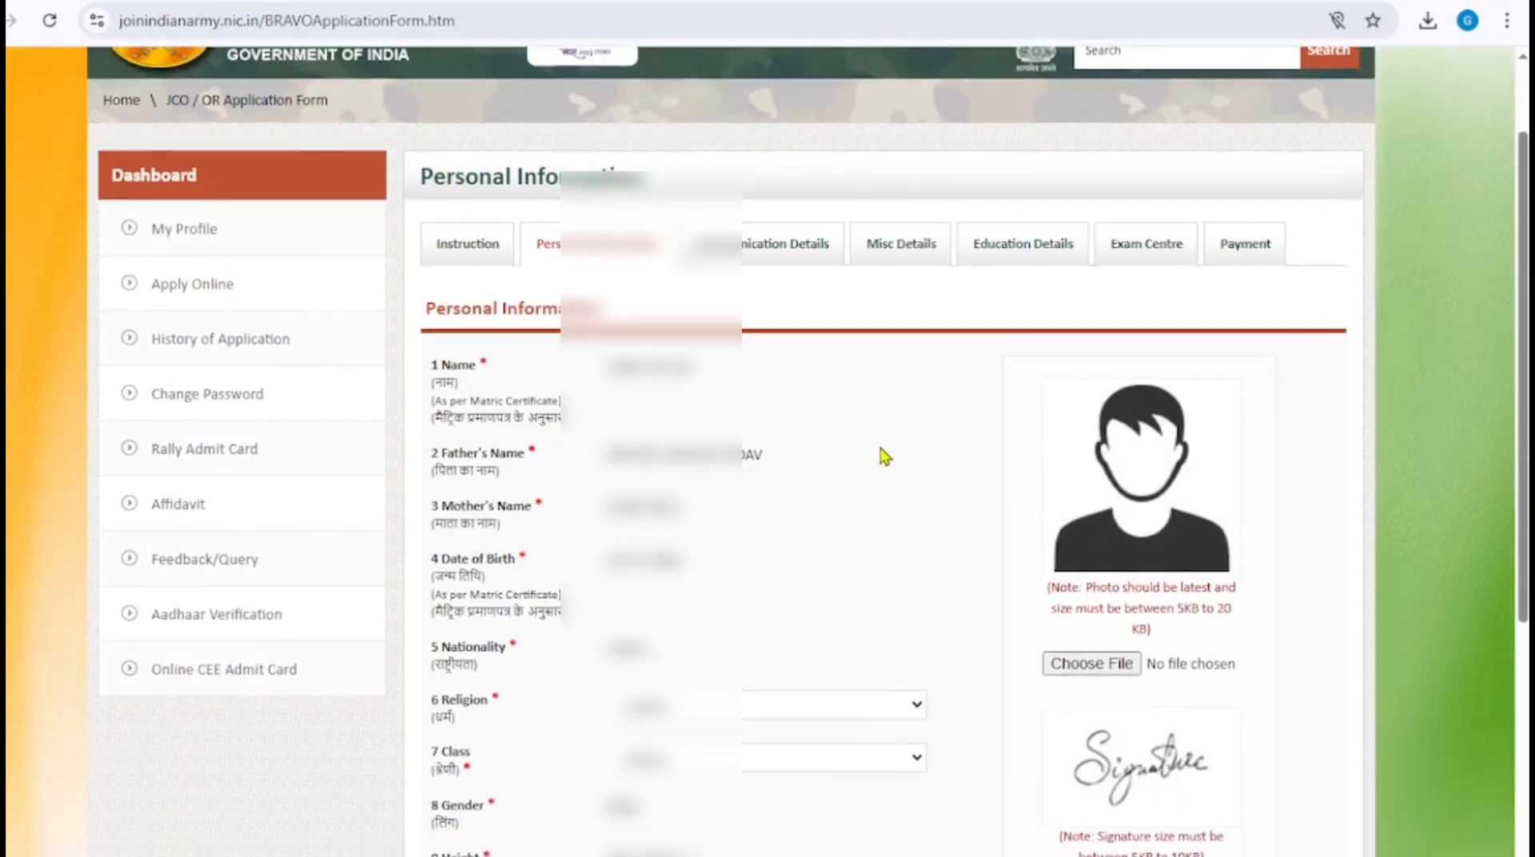
{"action": "scroll", "coordinate": [863, 431], "scroll_direction": "down", "scroll_amount": 1}
{"action": "scroll", "coordinate": [857, 415], "scroll_direction": "down", "scroll_amount": 1}
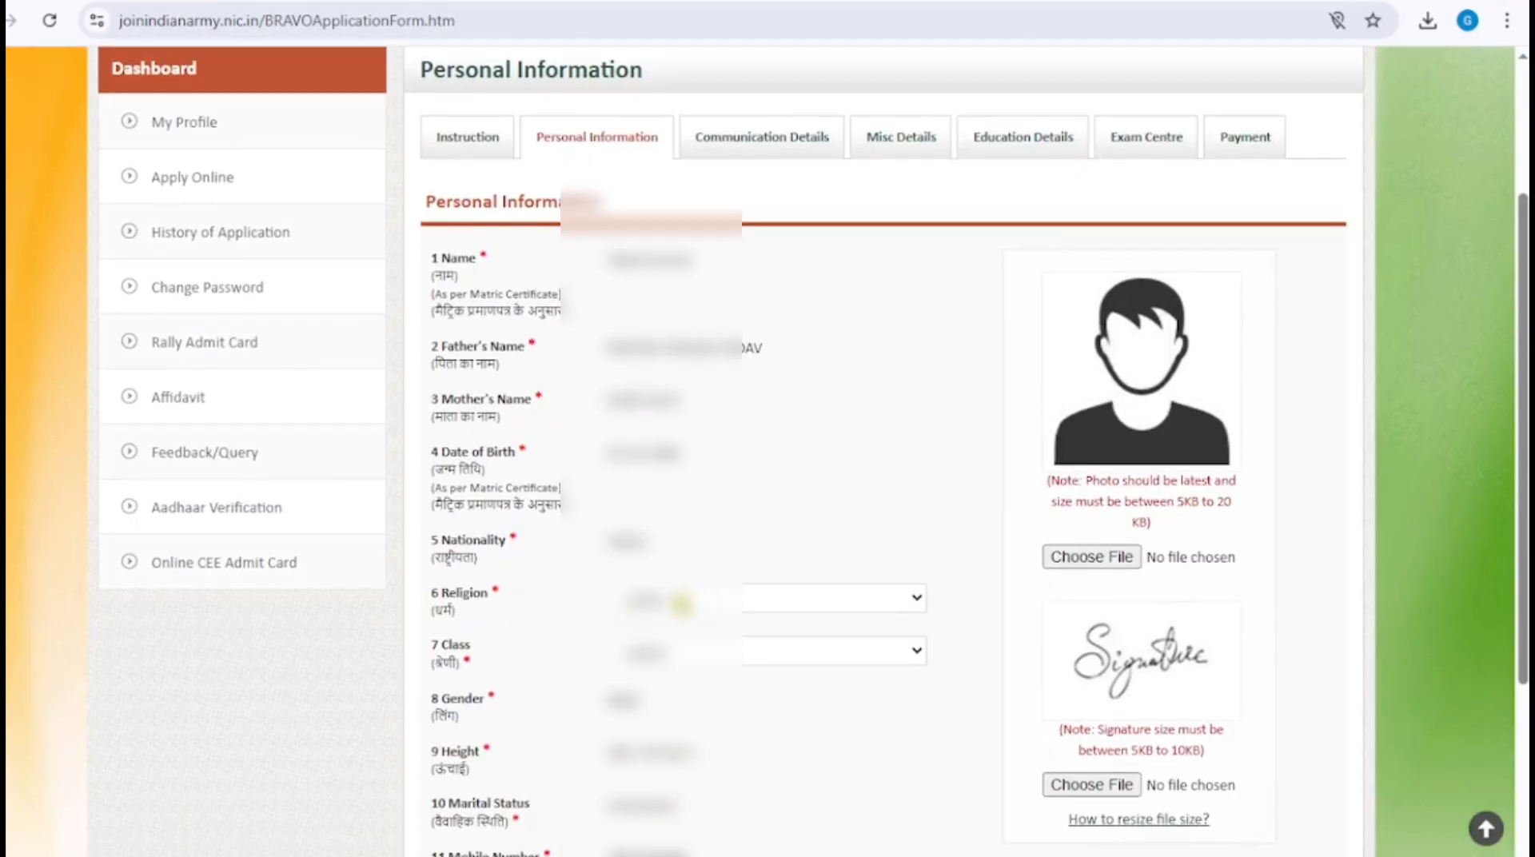
{"action": "left_click", "coordinate": [681, 603]}
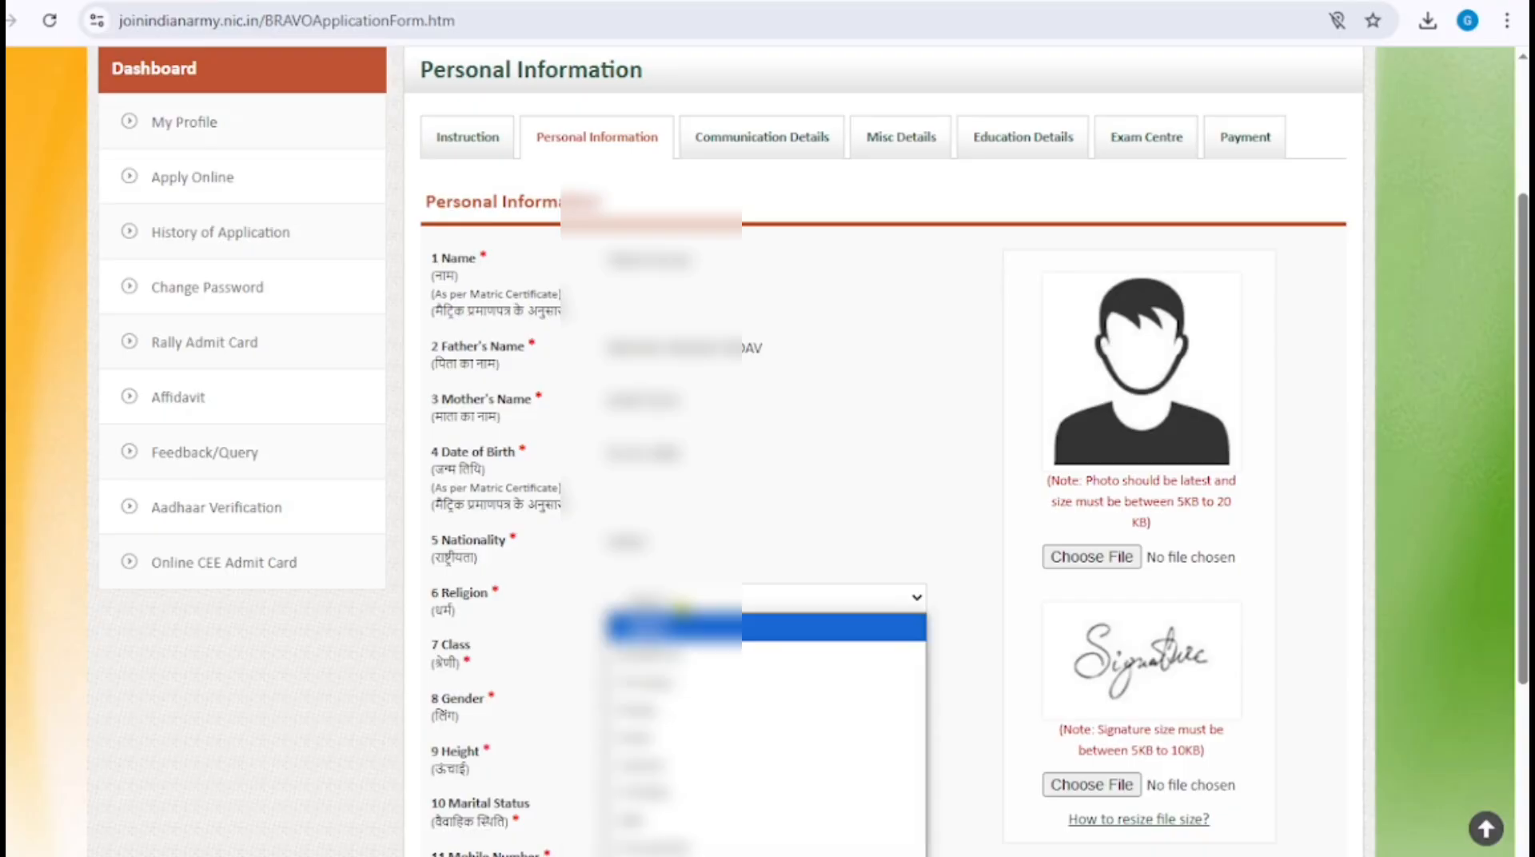
{"action": "left_click", "coordinate": [700, 728]}
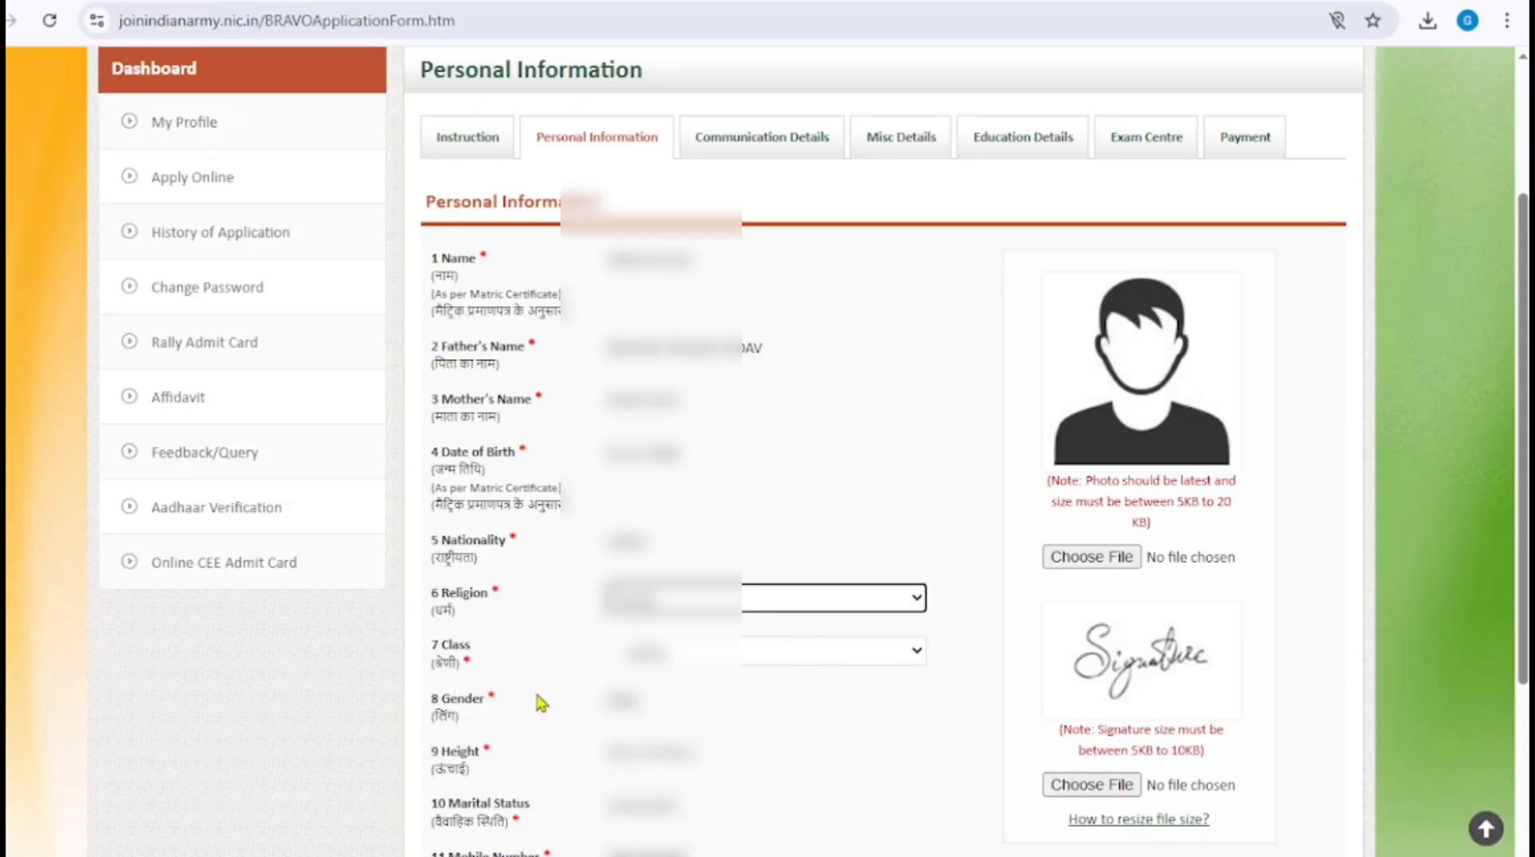
- Look through the available class options and select the candidate's class
{"action": "left_click", "coordinate": [698, 665]}
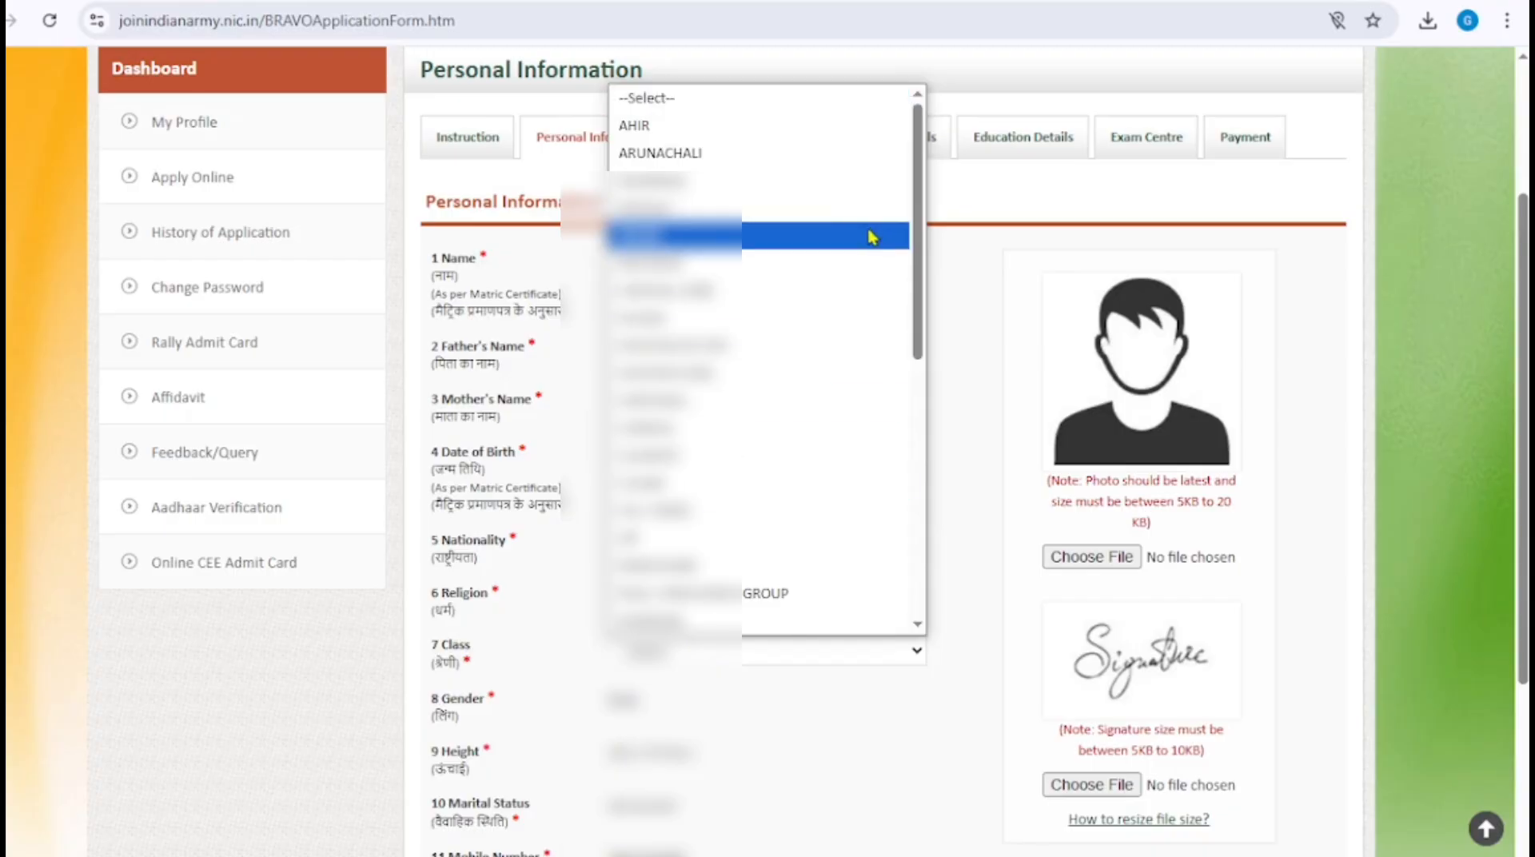
{"action": "scroll", "coordinate": [837, 393], "scroll_direction": "down", "scroll_amount": 10}
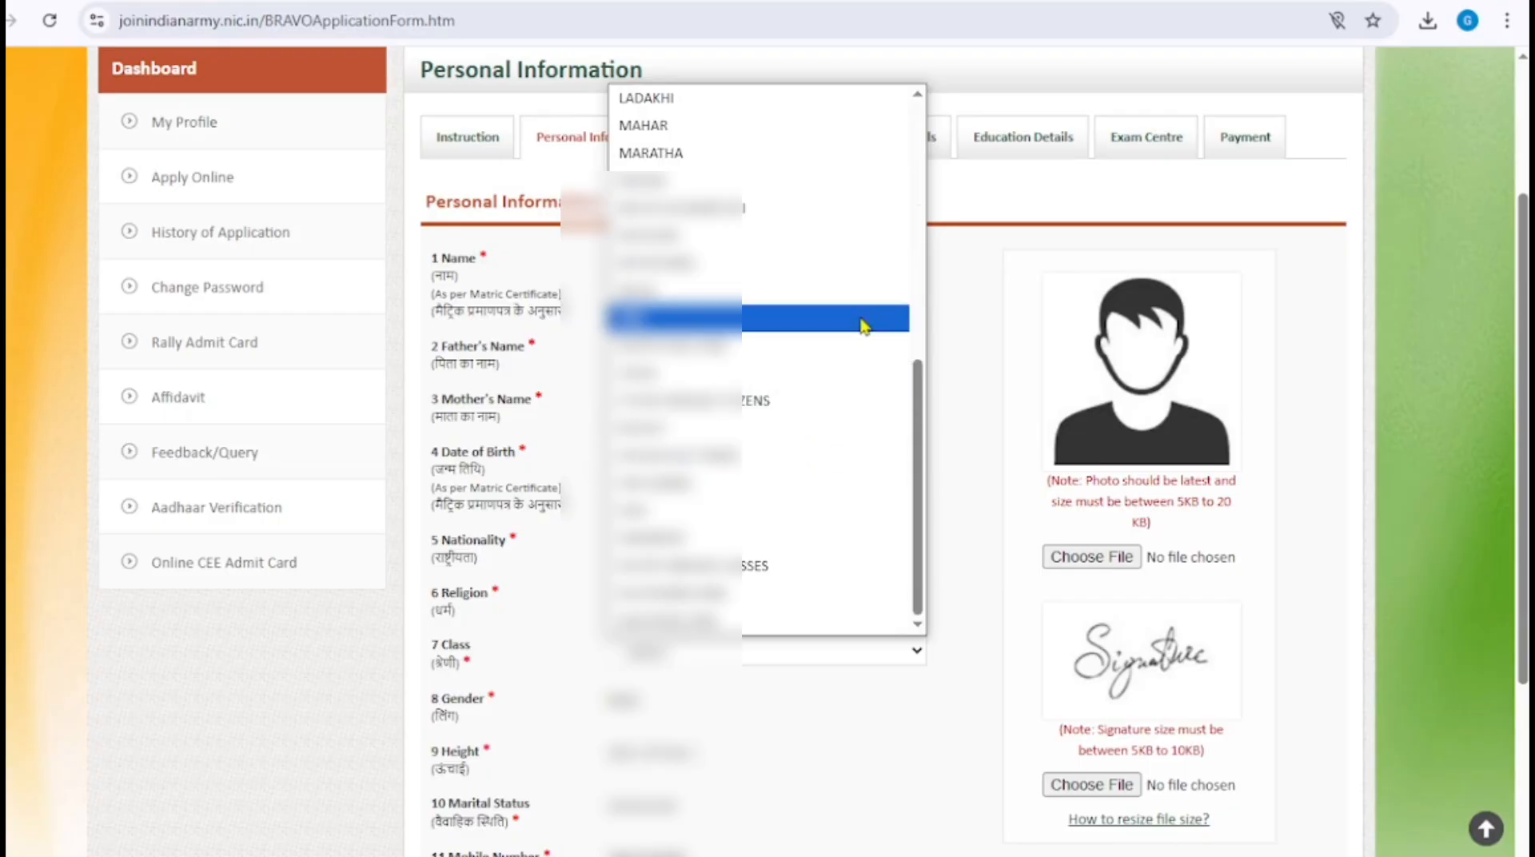
{"action": "scroll", "coordinate": [871, 402], "scroll_direction": "up", "scroll_amount": 6}
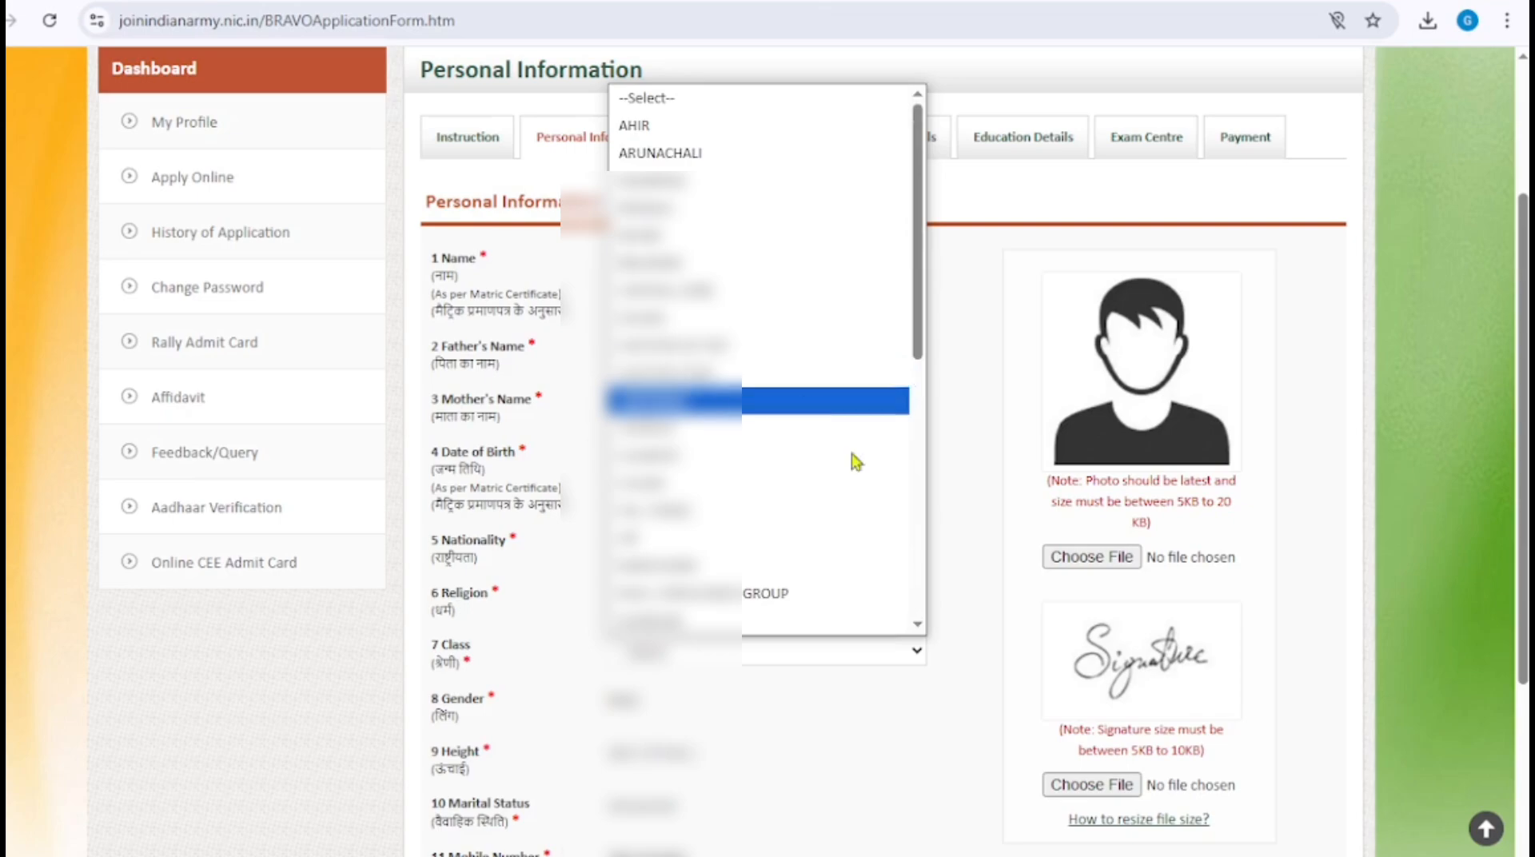
{"action": "left_click", "coordinate": [1047, 577]}
{"action": "left_click", "coordinate": [715, 662]}
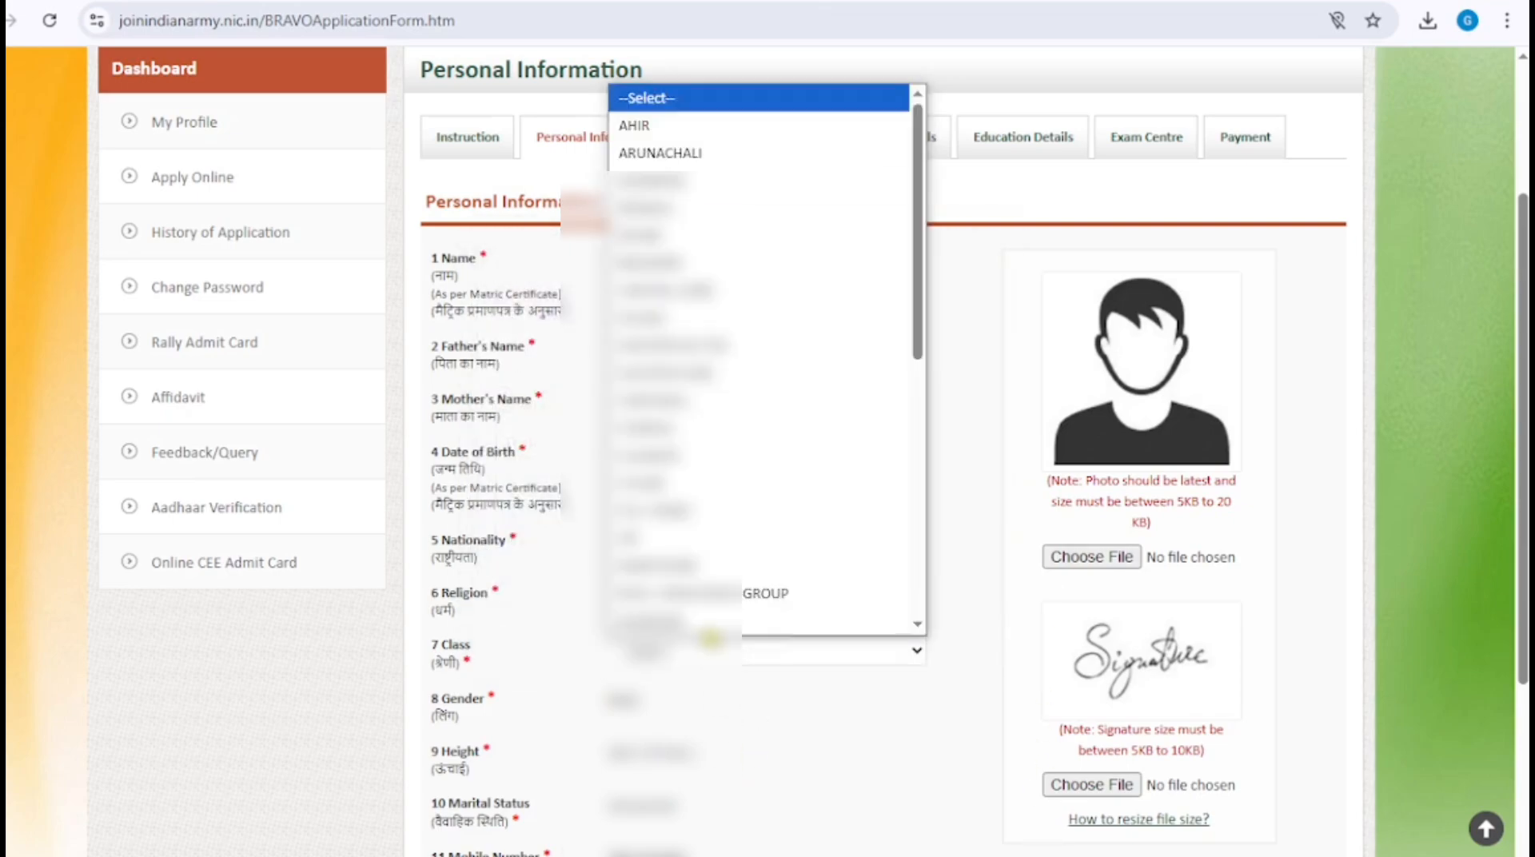
{"action": "left_click", "coordinate": [649, 251]}
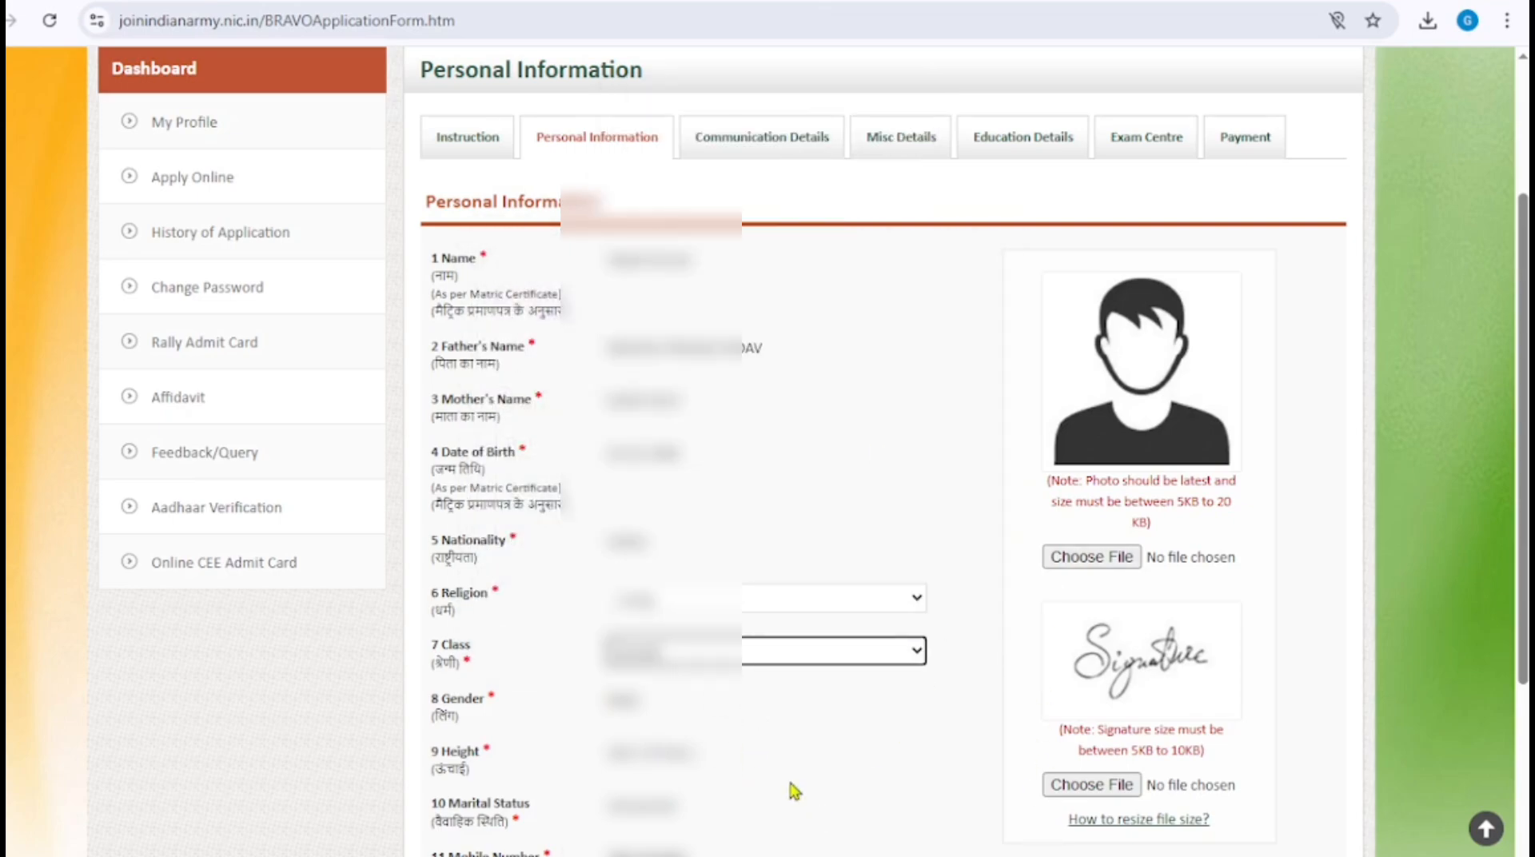
- Check the remaining personal details, open the guide on resizing file size and go to its first step
{"action": "scroll", "coordinate": [809, 759], "scroll_direction": "down", "scroll_amount": 1}
{"action": "scroll", "coordinate": [852, 729], "scroll_direction": "down", "scroll_amount": 1}
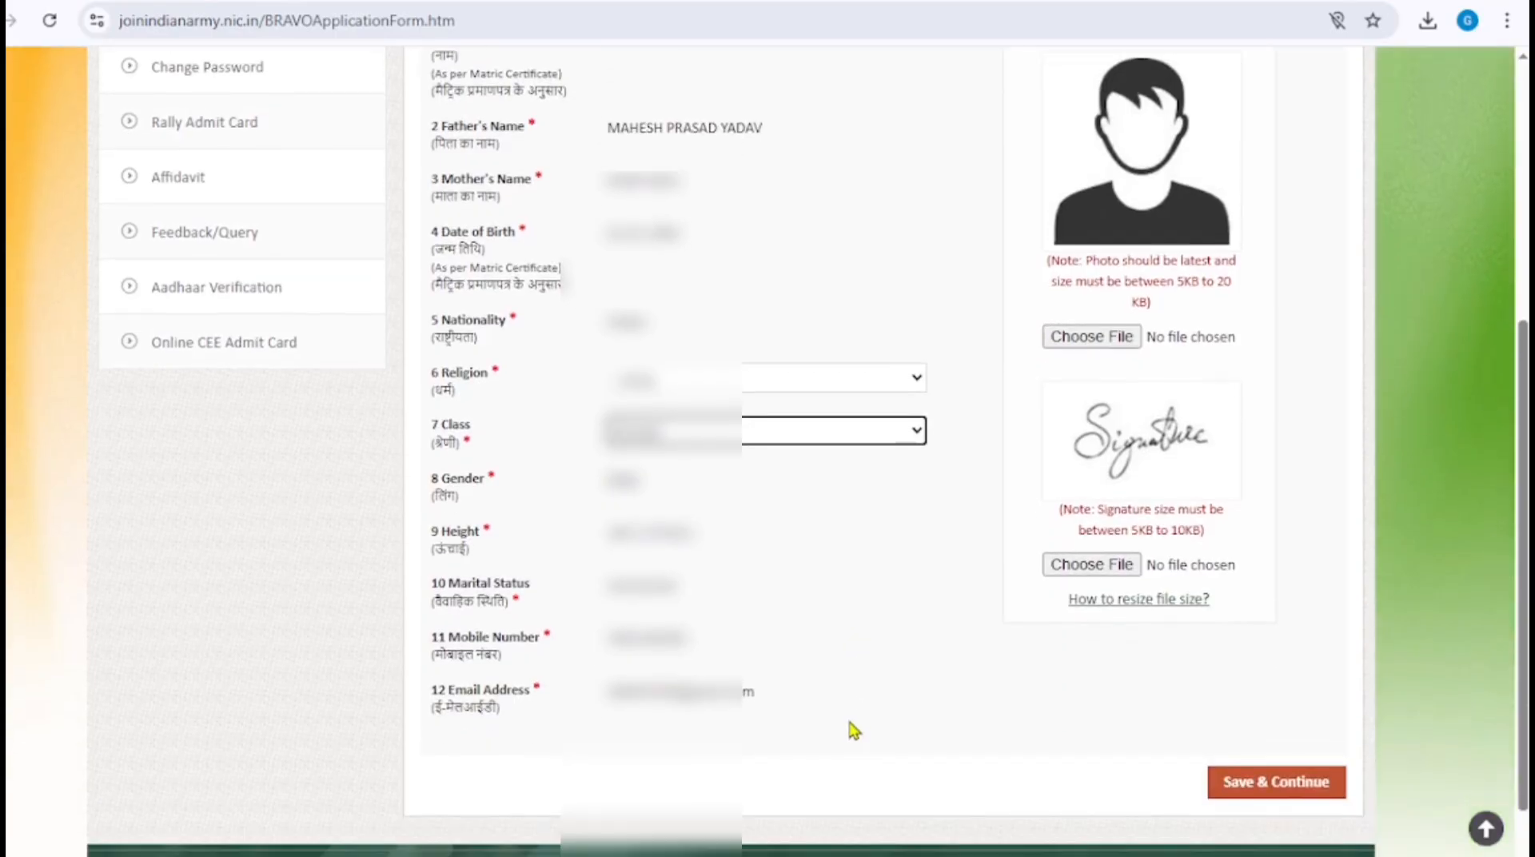
{"action": "scroll", "coordinate": [851, 729], "scroll_direction": "up", "scroll_amount": 2}
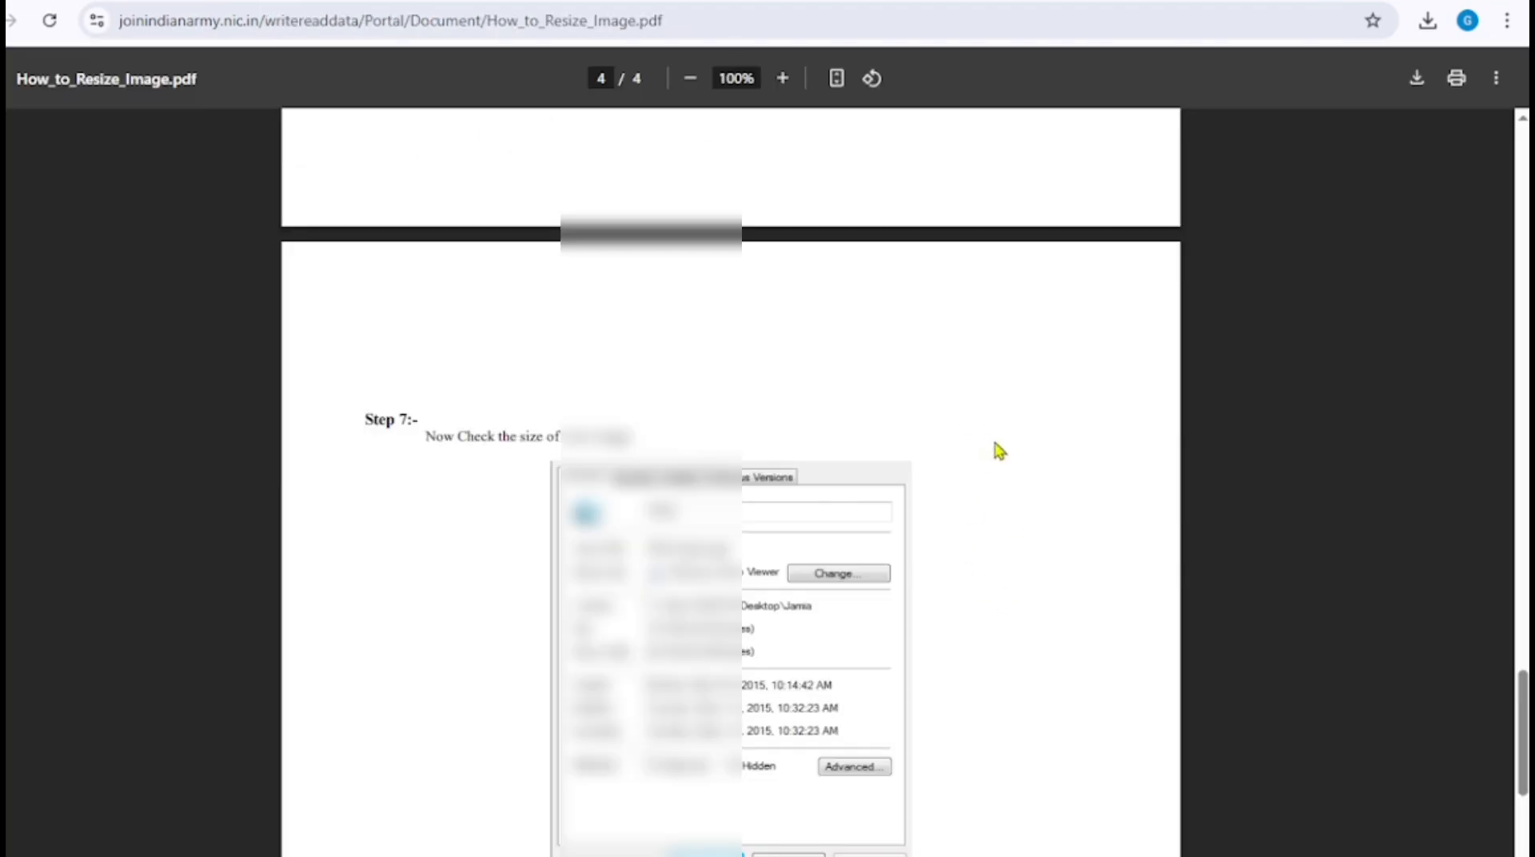
{"action": "scroll", "coordinate": [1076, 538], "scroll_direction": "up", "scroll_amount": 5}
{"action": "scroll", "coordinate": [1076, 538], "scroll_direction": "up", "scroll_amount": 8}
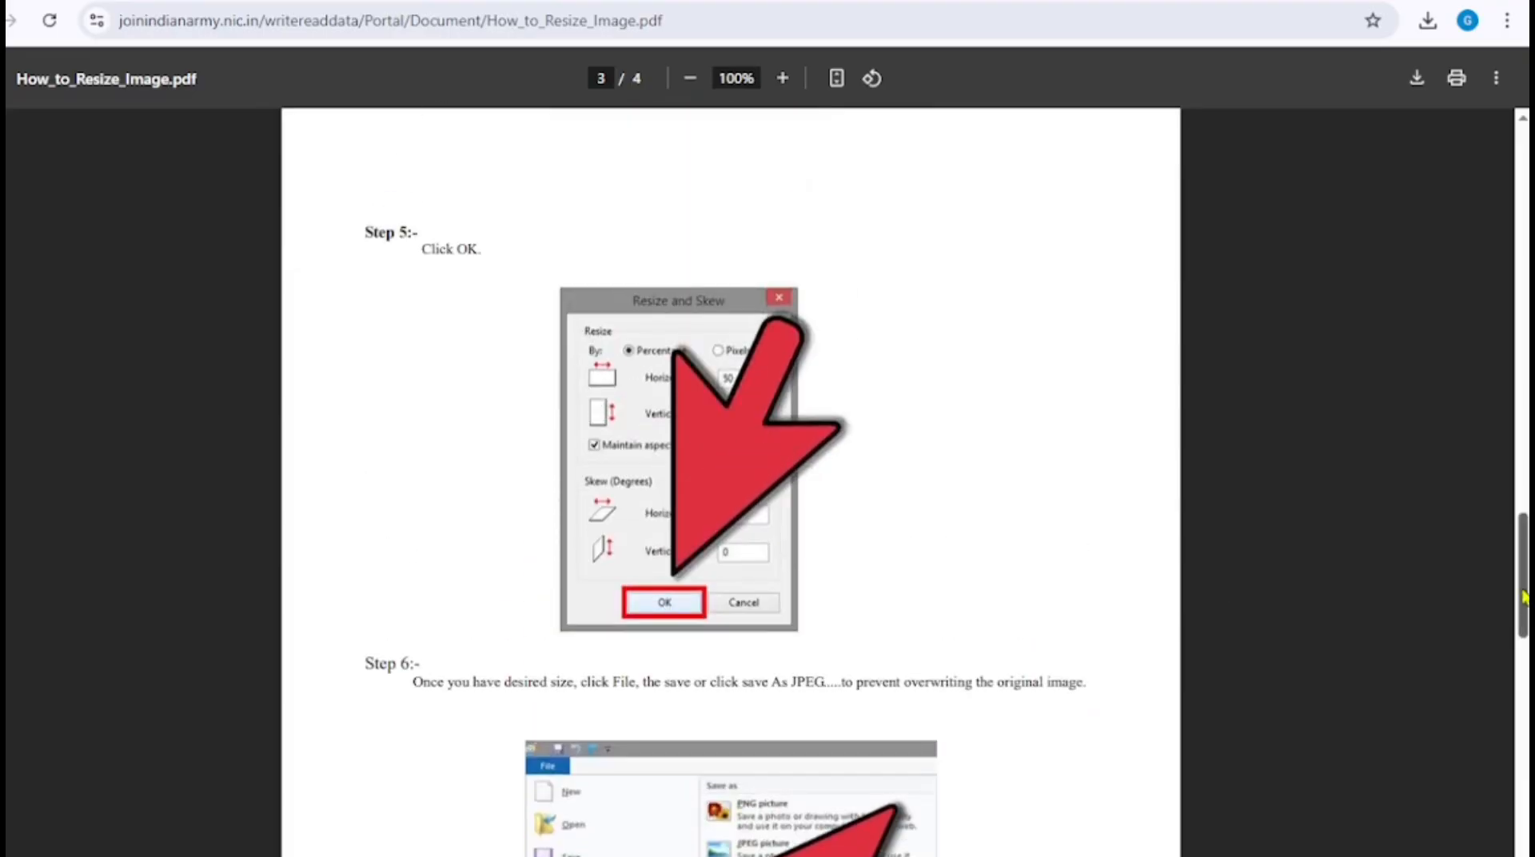
{"action": "scroll", "coordinate": [730, 482], "scroll_direction": "up", "scroll_amount": 20}
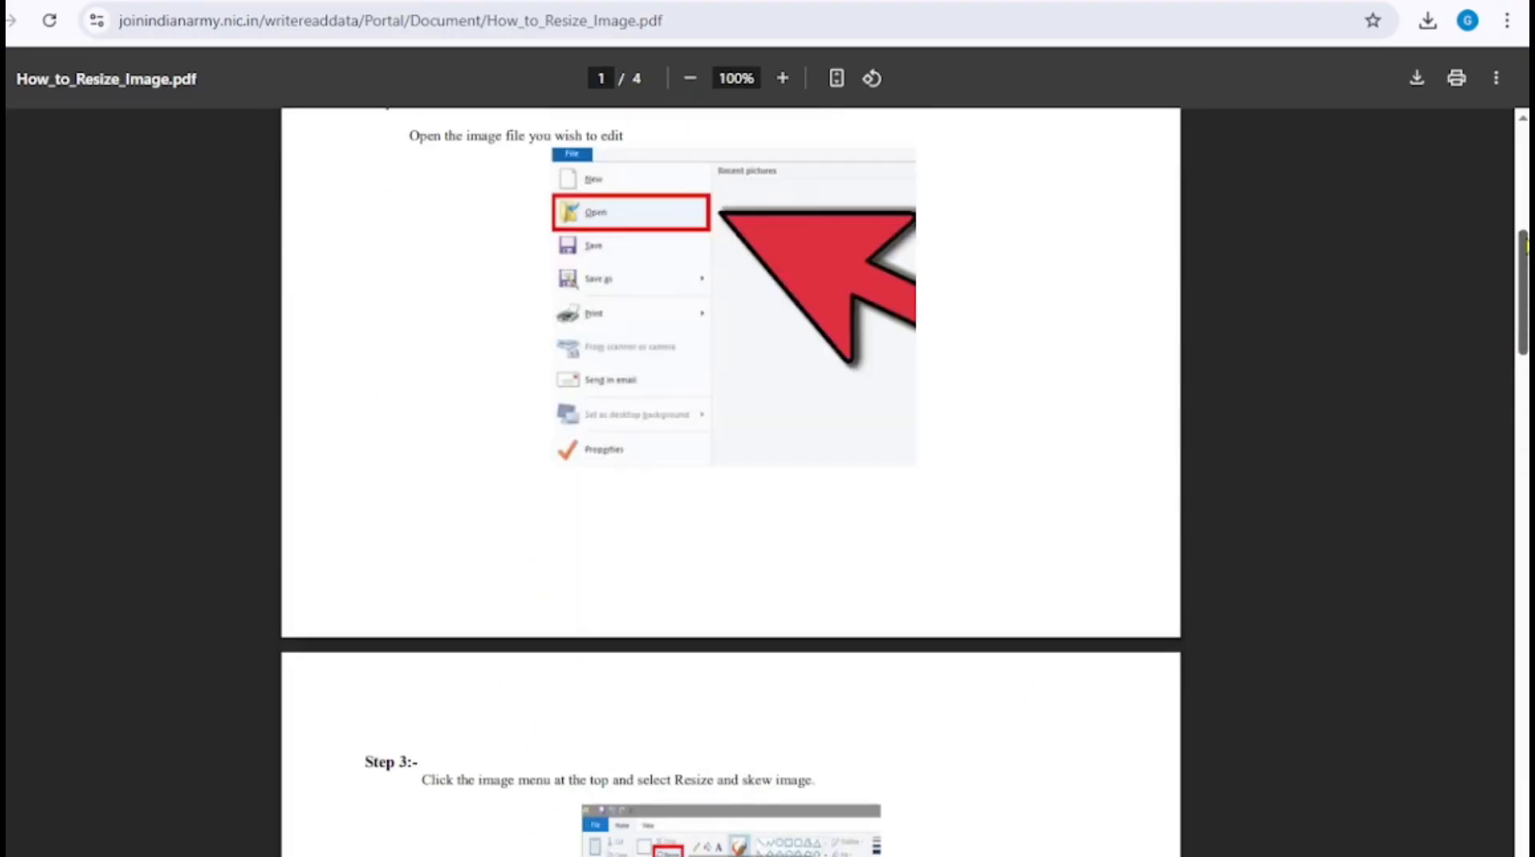
{"action": "scroll", "coordinate": [768, 420], "scroll_direction": "up", "scroll_amount": 3}
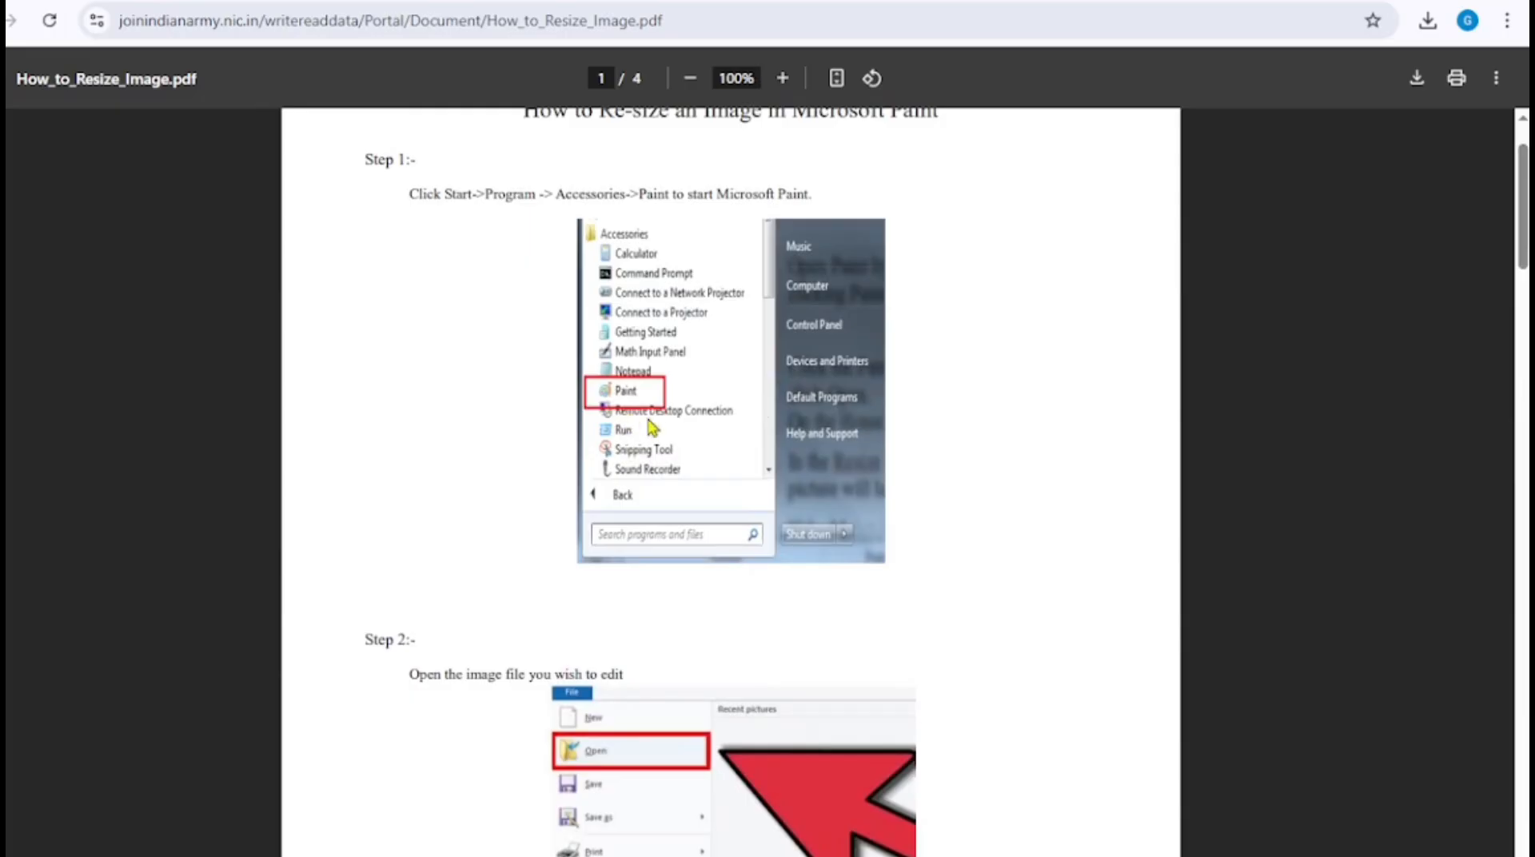
- Read the guide's Microsoft Paint instructions, from opening the image through resizing, saving as JPEG and checking the new file's size
{"action": "scroll", "coordinate": [639, 448], "scroll_direction": "down", "scroll_amount": 2}
{"action": "scroll", "coordinate": [702, 484], "scroll_direction": "down", "scroll_amount": 6}
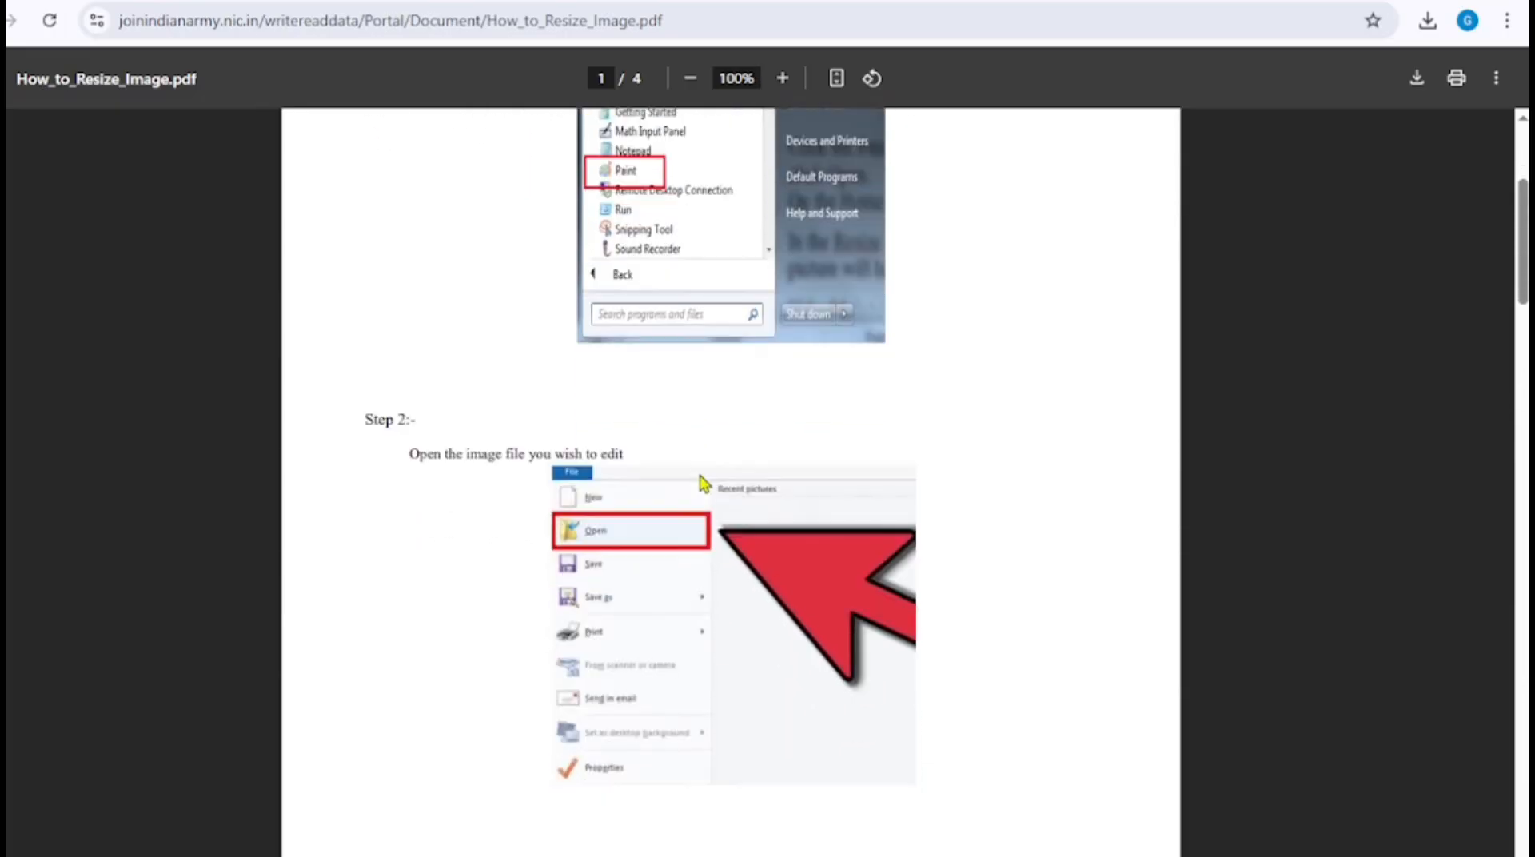
{"action": "scroll", "coordinate": [703, 482], "scroll_direction": "down", "scroll_amount": 9}
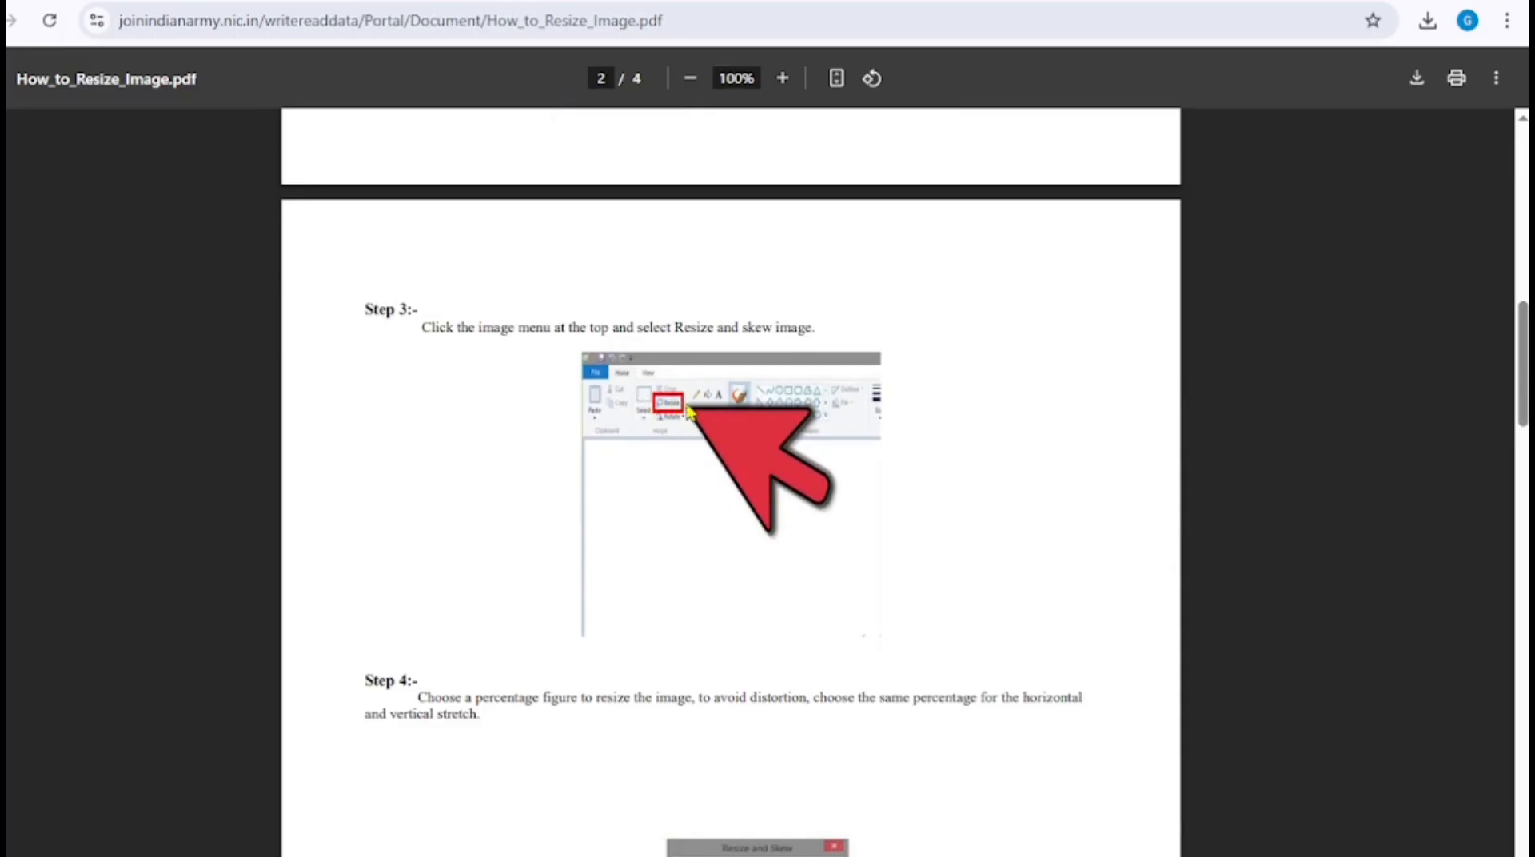
{"action": "scroll", "coordinate": [682, 406], "scroll_direction": "down", "scroll_amount": 5}
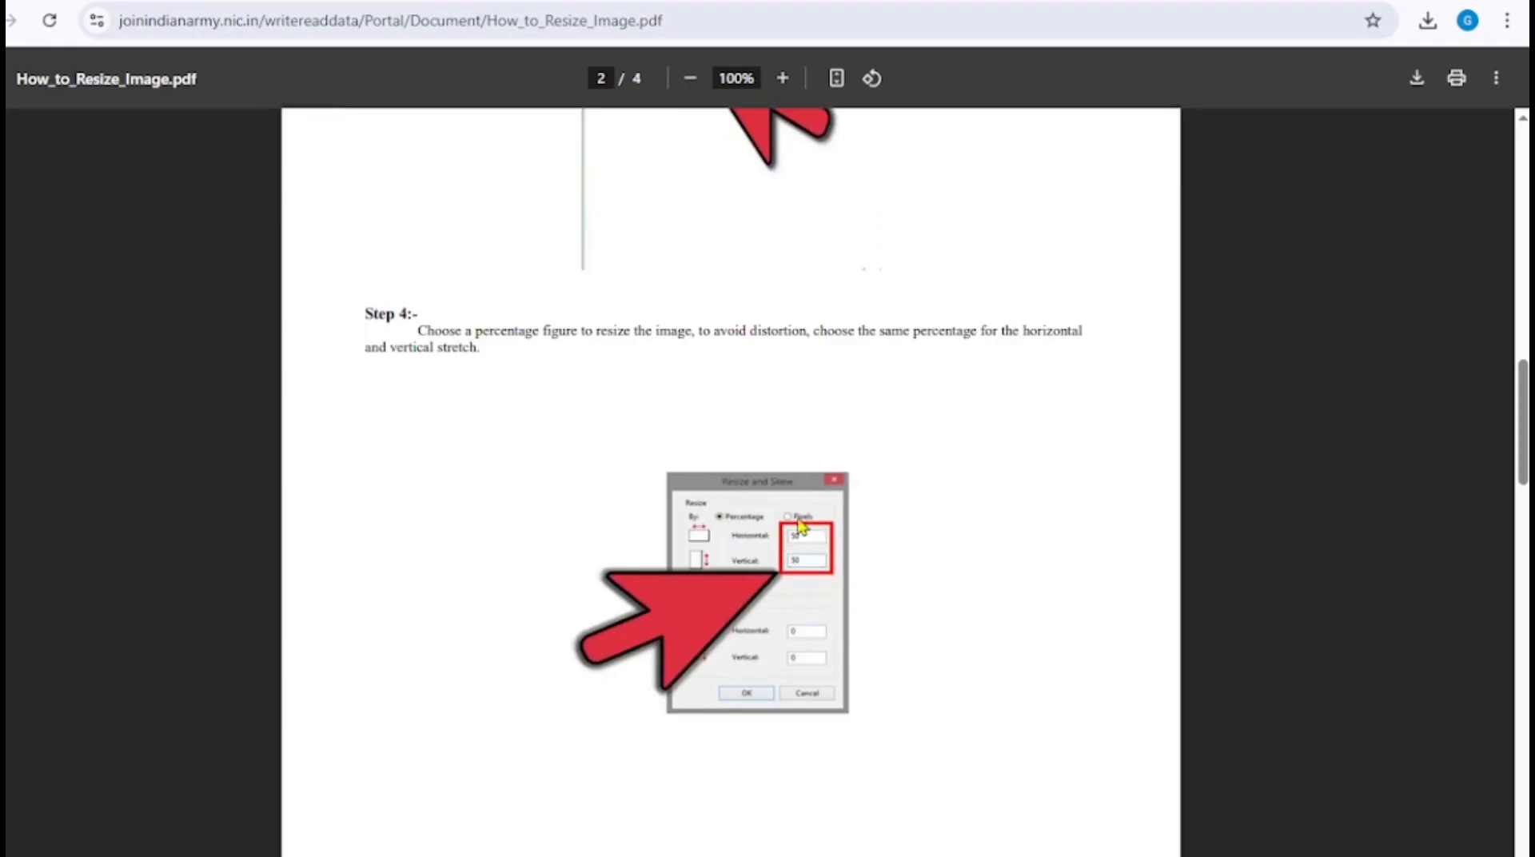
{"action": "scroll", "coordinate": [837, 595], "scroll_direction": "down", "scroll_amount": 4}
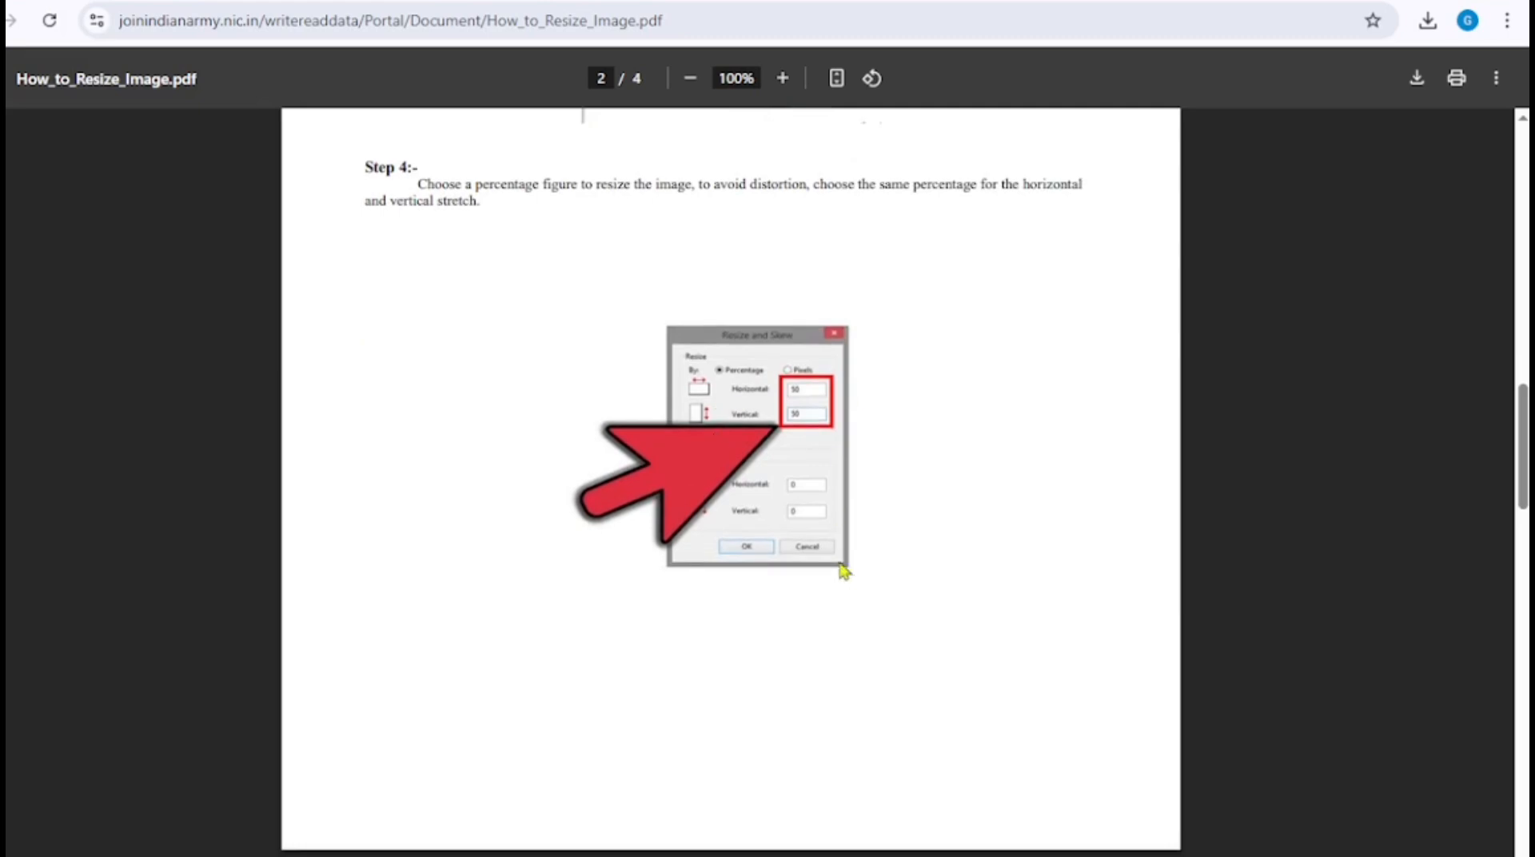
{"action": "scroll", "coordinate": [897, 564], "scroll_direction": "down", "scroll_amount": 2}
{"action": "scroll", "coordinate": [983, 607], "scroll_direction": "down", "scroll_amount": 2}
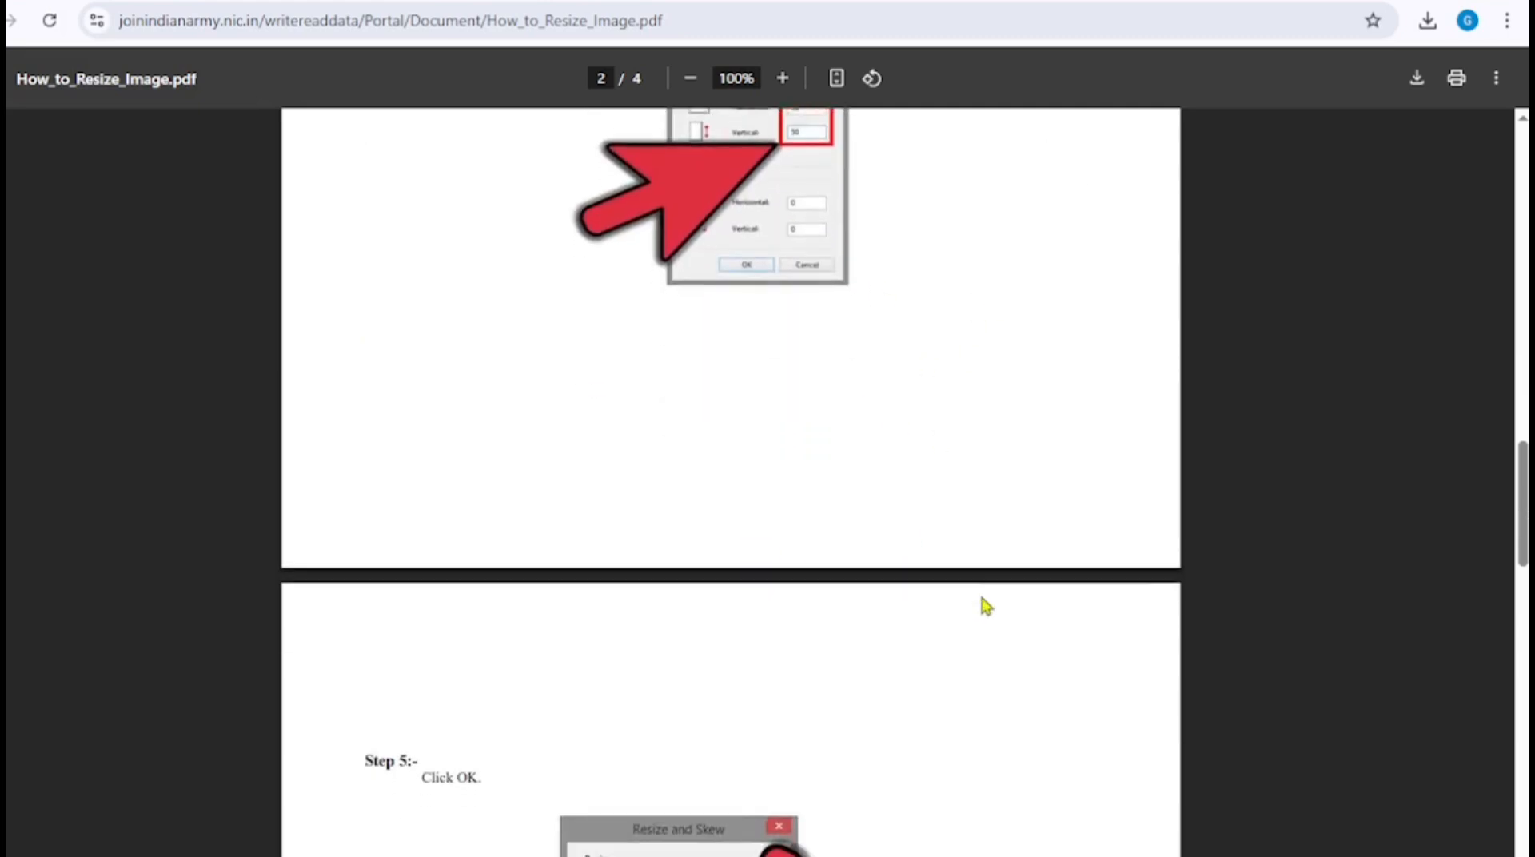
{"action": "scroll", "coordinate": [997, 651], "scroll_direction": "down", "scroll_amount": 2}
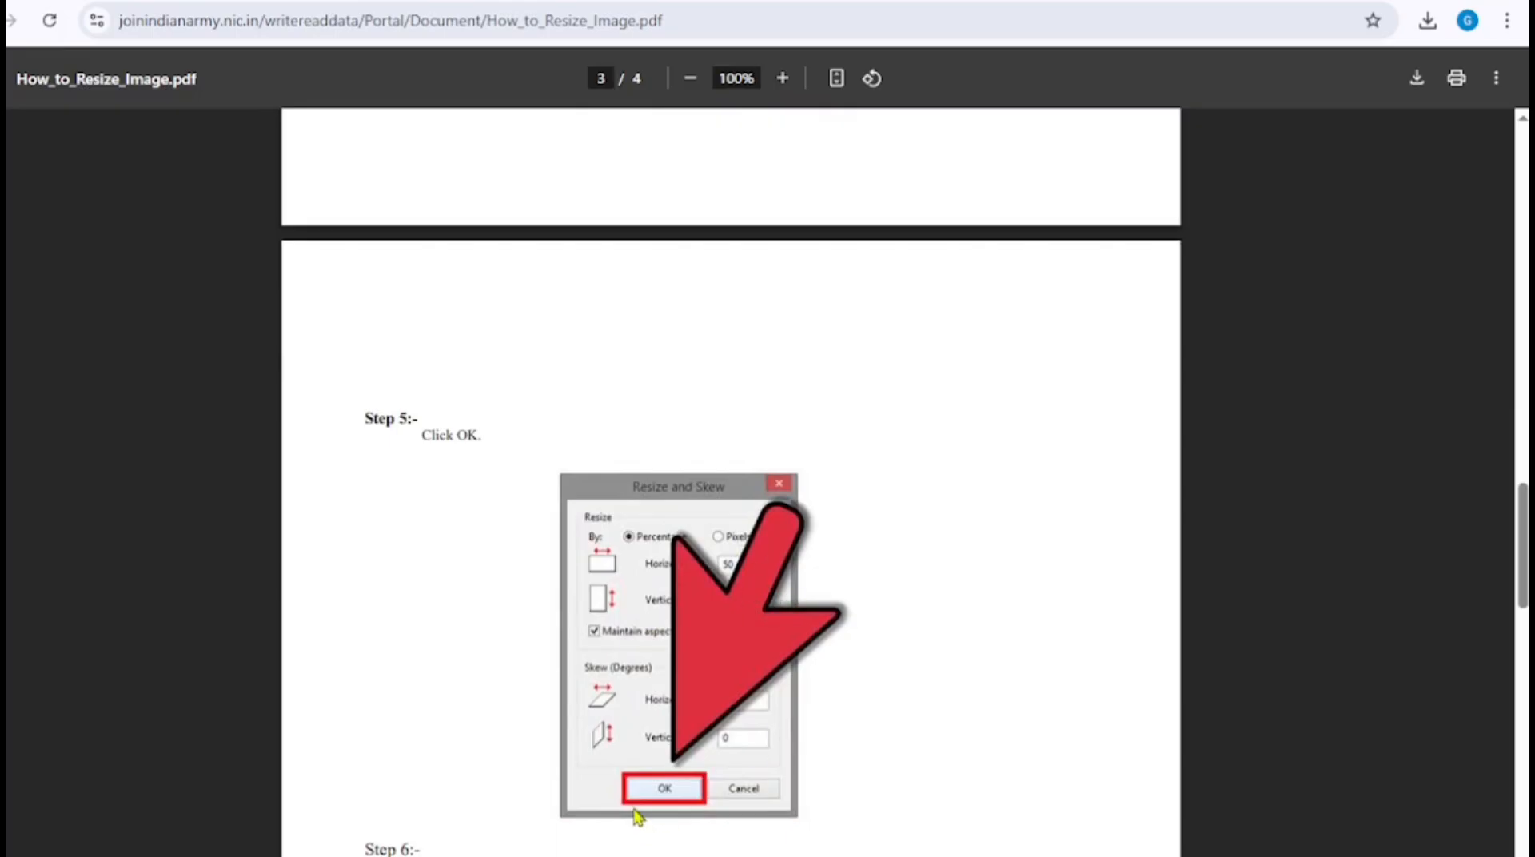
{"action": "scroll", "coordinate": [795, 747], "scroll_direction": "down", "scroll_amount": 2}
{"action": "scroll", "coordinate": [795, 747], "scroll_direction": "down", "scroll_amount": 3}
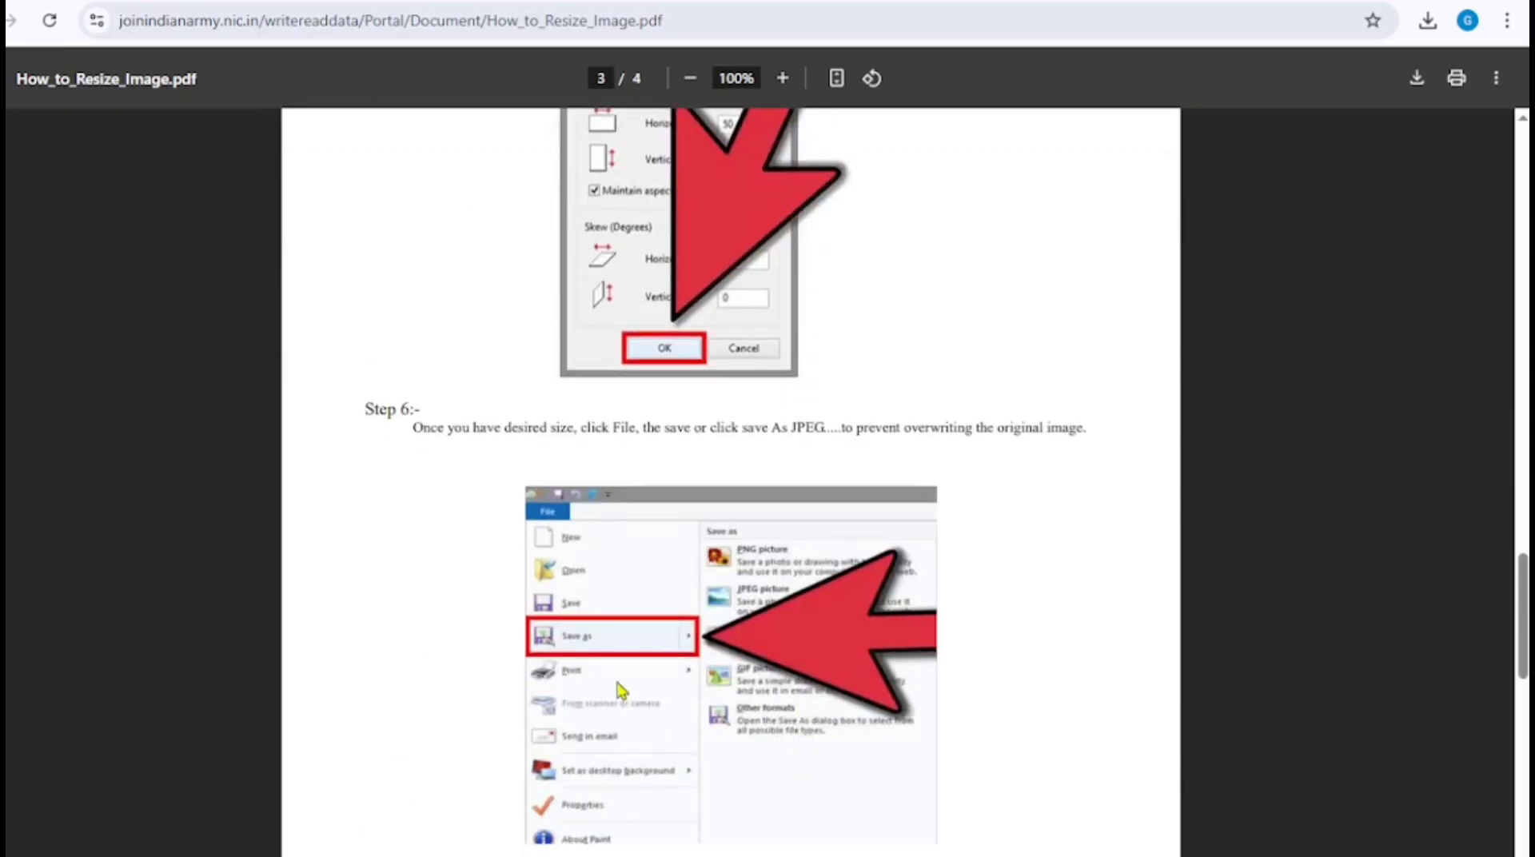
{"action": "scroll", "coordinate": [840, 728], "scroll_direction": "down", "scroll_amount": 6}
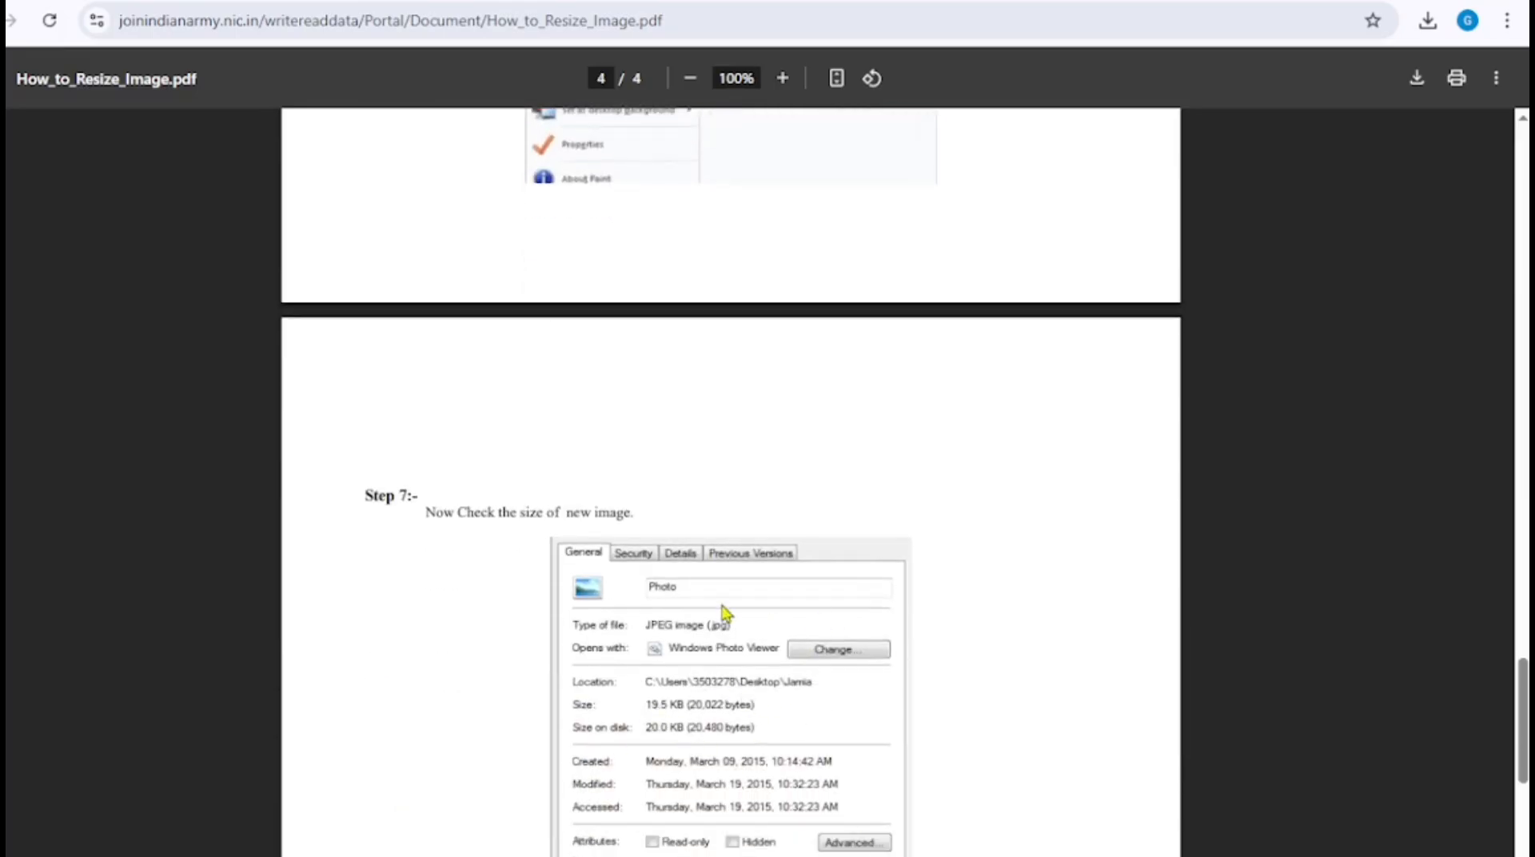
{"action": "scroll", "coordinate": [799, 711], "scroll_direction": "down", "scroll_amount": 3}
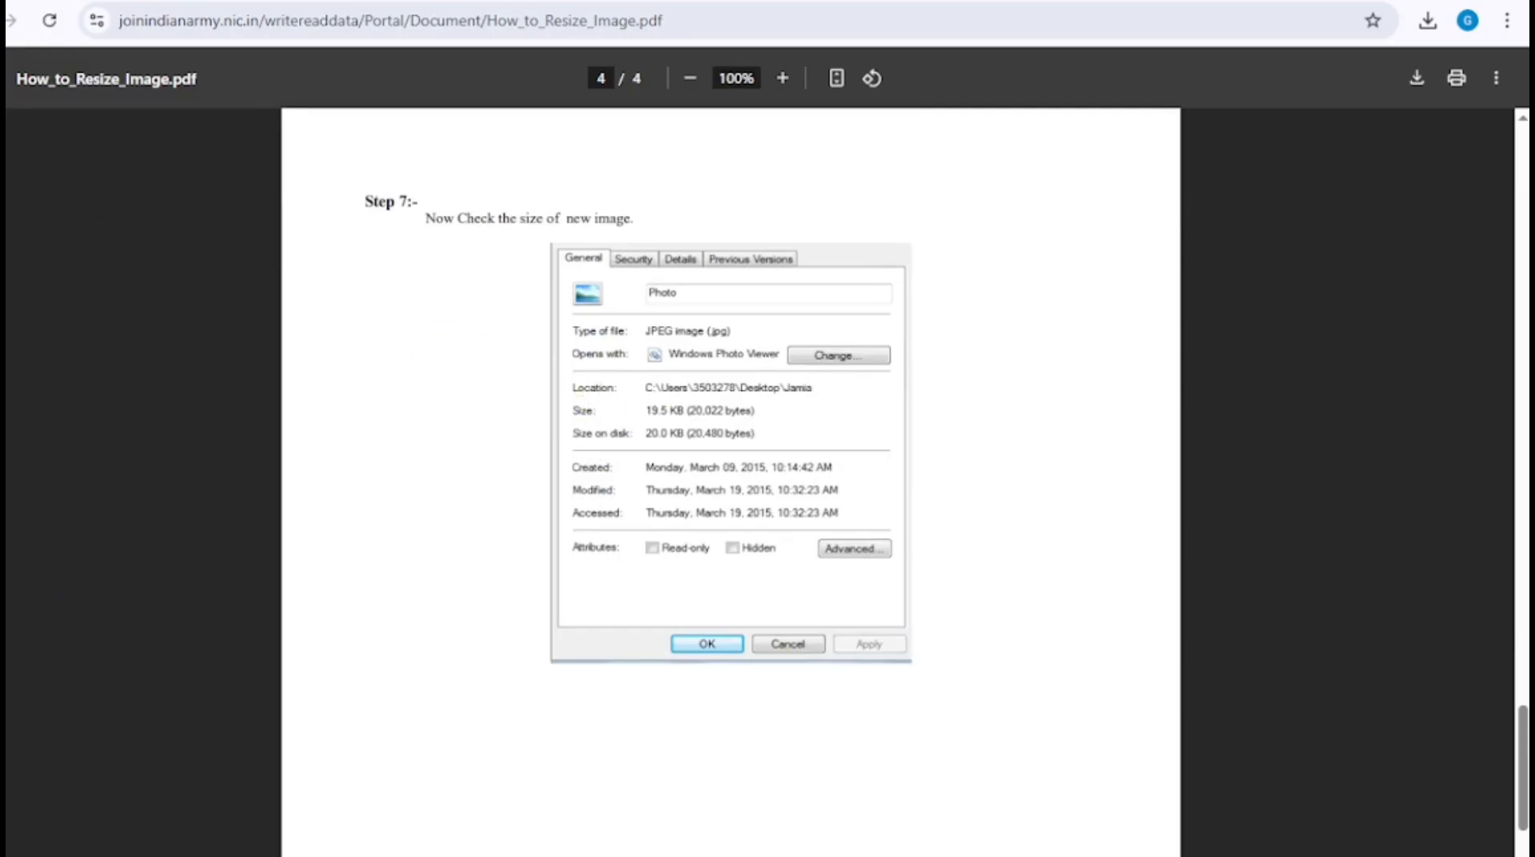
- Return to the application form and upload the candidate's photo from the Downloads folder
{"action": "left_click", "coordinate": [229, 1]}
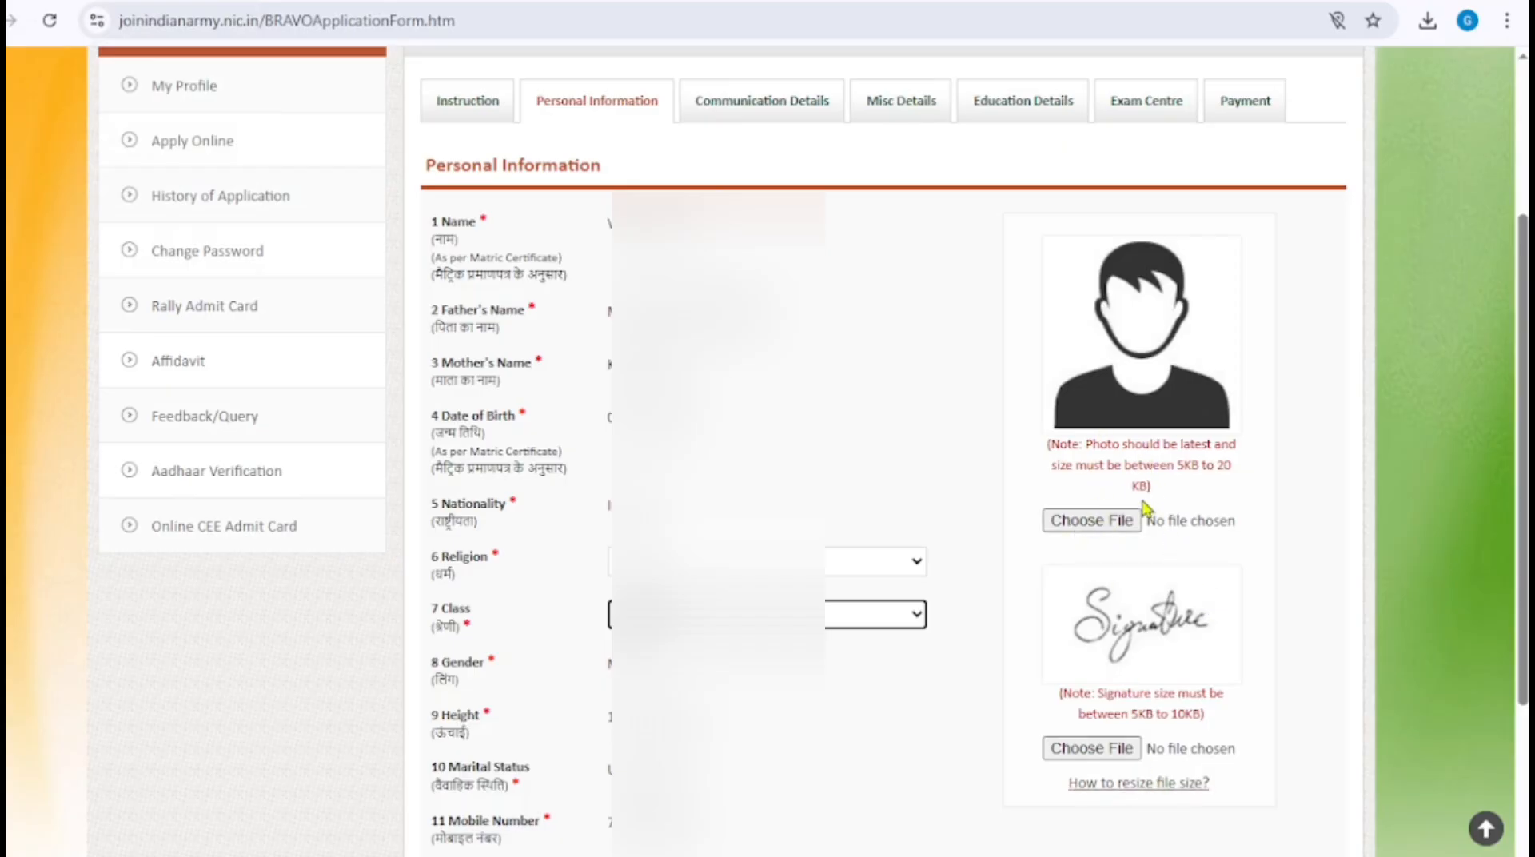
{"action": "left_click", "coordinate": [1111, 526]}
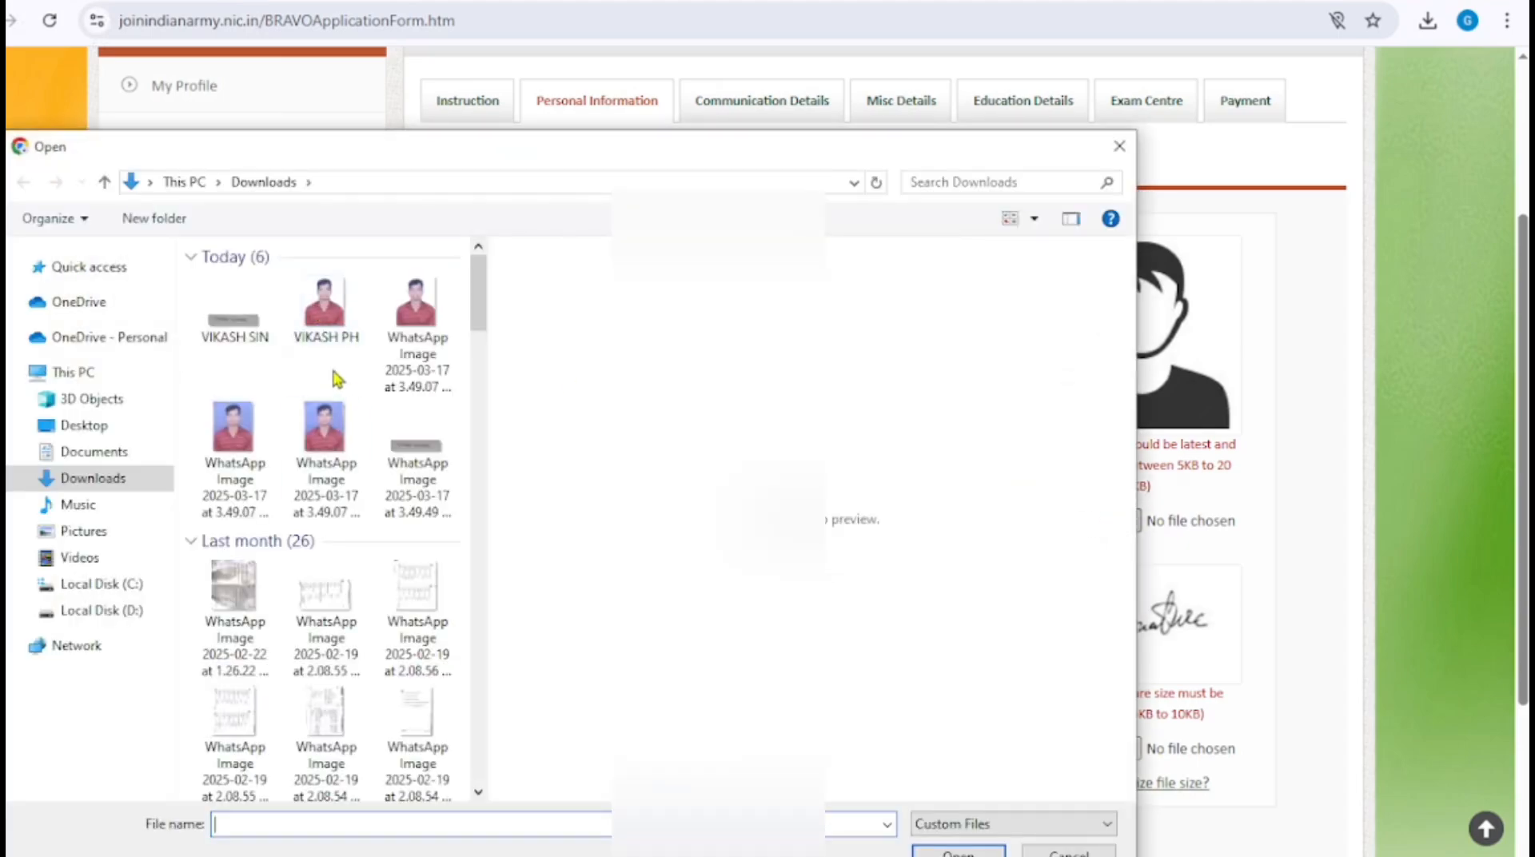
{"action": "double_click", "coordinate": [326, 318]}
- Upload the candidate's signature image from the Downloads folder and save the Personal Information section to continue
{"action": "left_click", "coordinate": [1117, 799]}
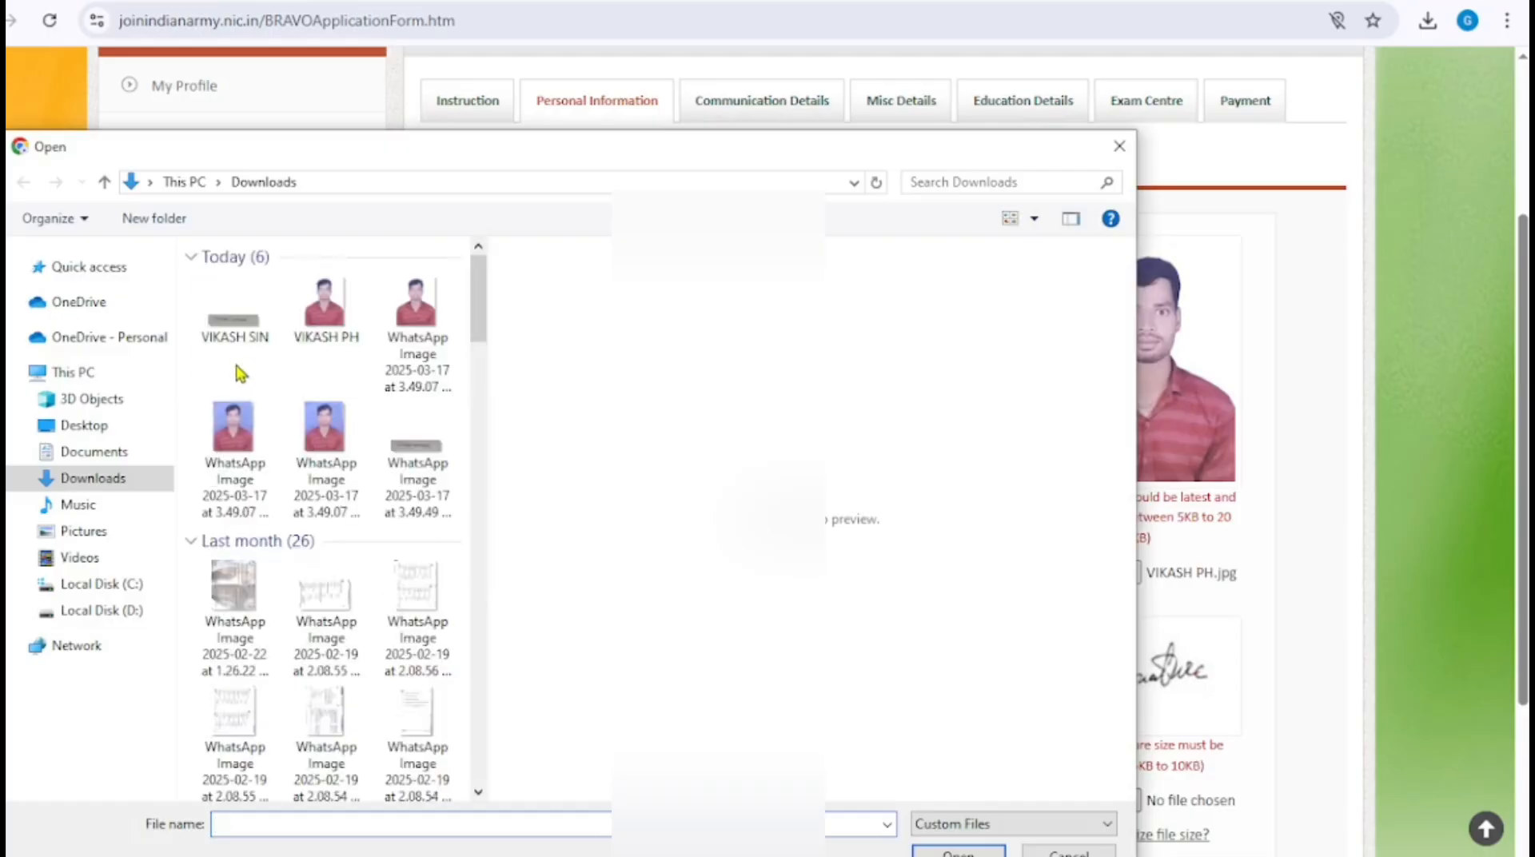
{"action": "double_click", "coordinate": [237, 360]}
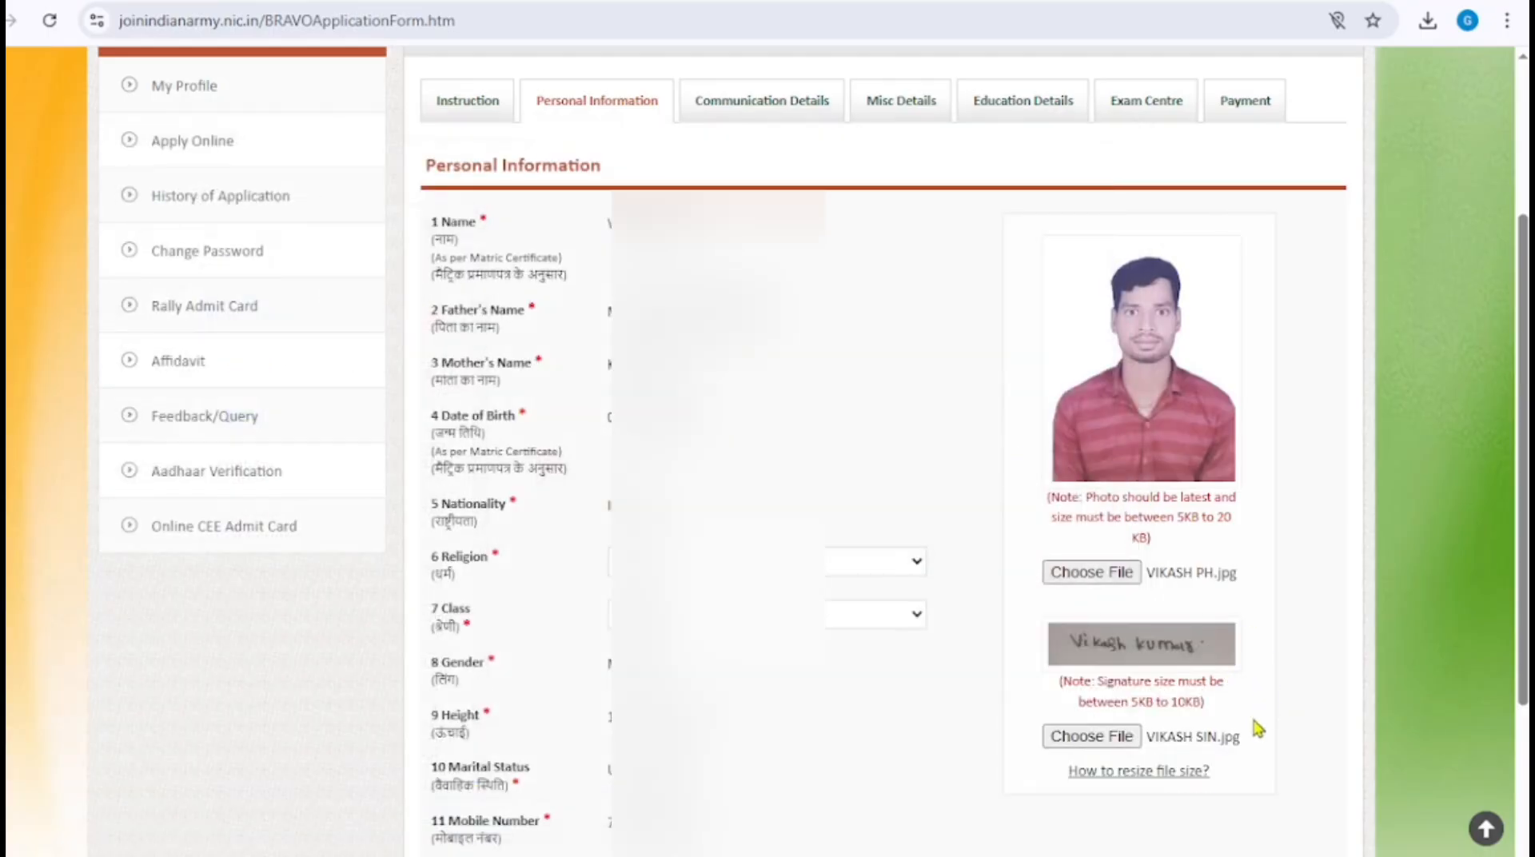
{"action": "scroll", "coordinate": [1266, 732], "scroll_direction": "down", "scroll_amount": 2}
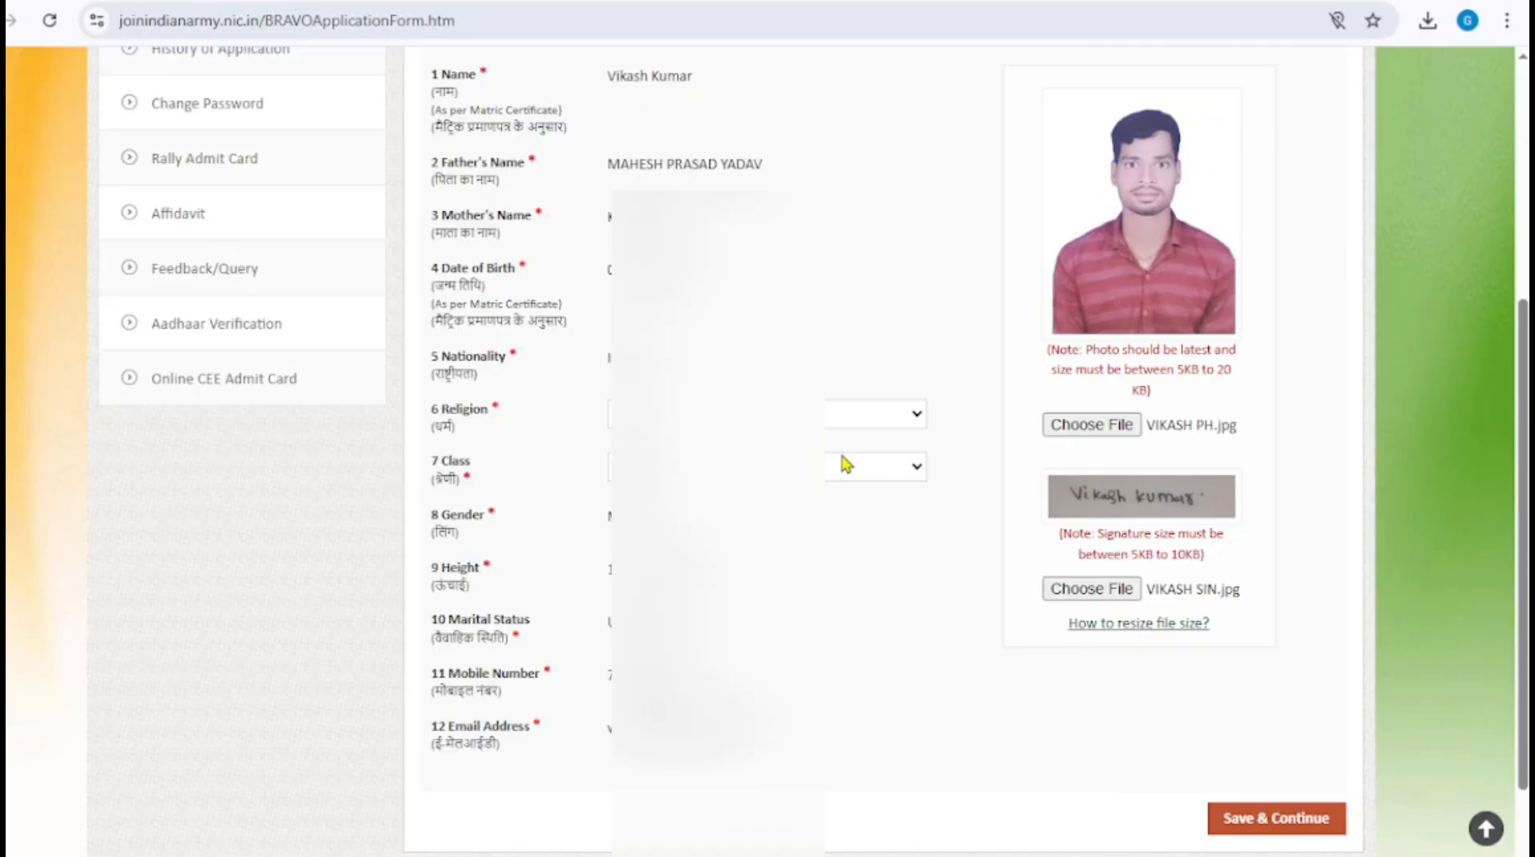
{"action": "left_click", "coordinate": [1239, 816]}
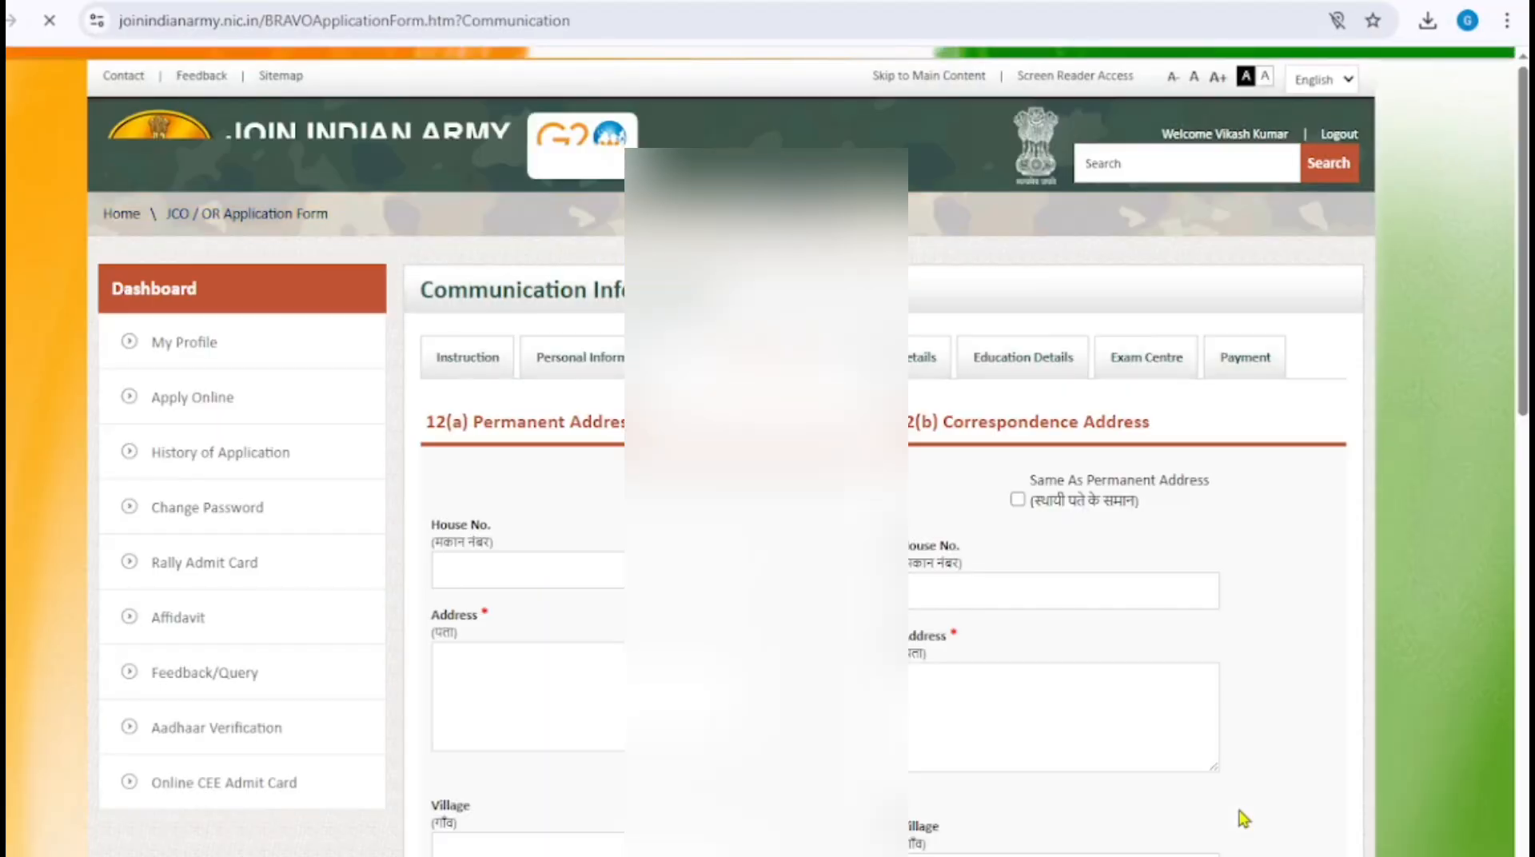
- Fill in the candidate's permanent address fields, including the address and city or town, in the Communication Details section
{"action": "scroll", "coordinate": [980, 579], "scroll_direction": "down", "scroll_amount": 2}
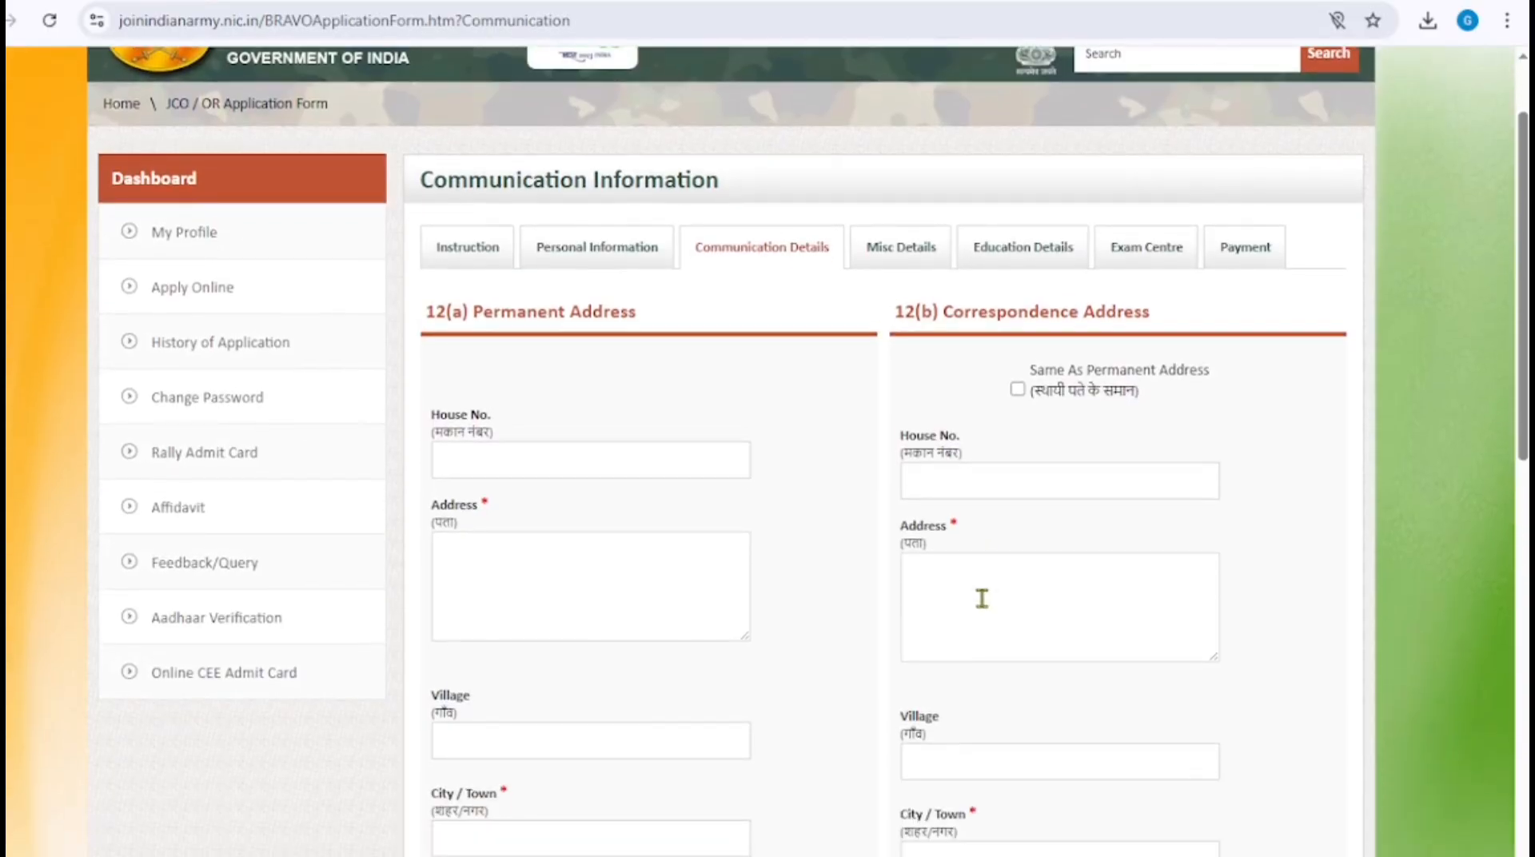
{"action": "scroll", "coordinate": [915, 515], "scroll_direction": "down", "scroll_amount": 1}
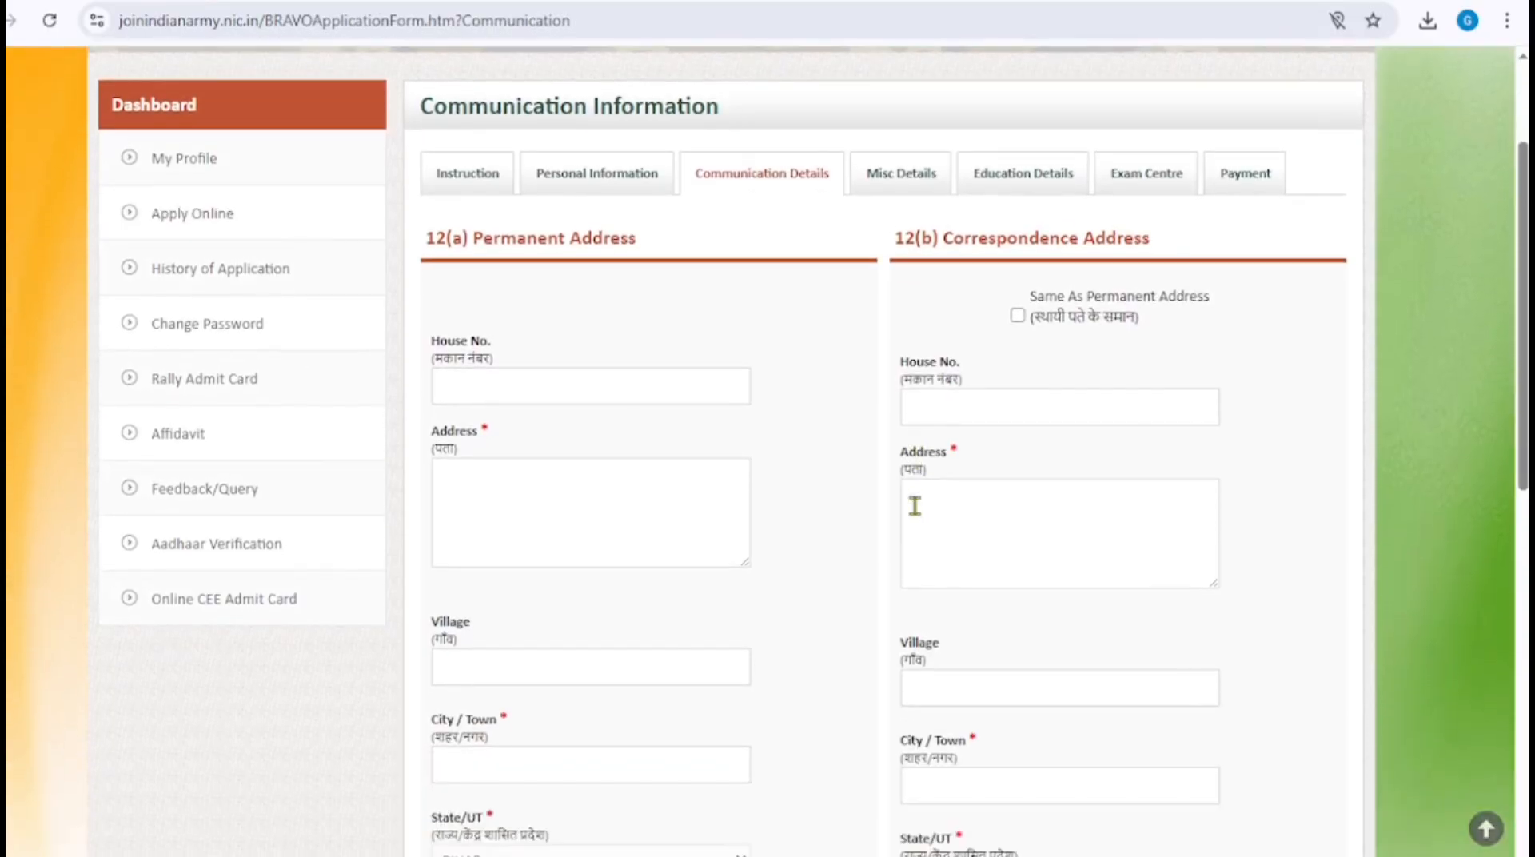
{"action": "scroll", "coordinate": [914, 507], "scroll_direction": "down", "scroll_amount": 1}
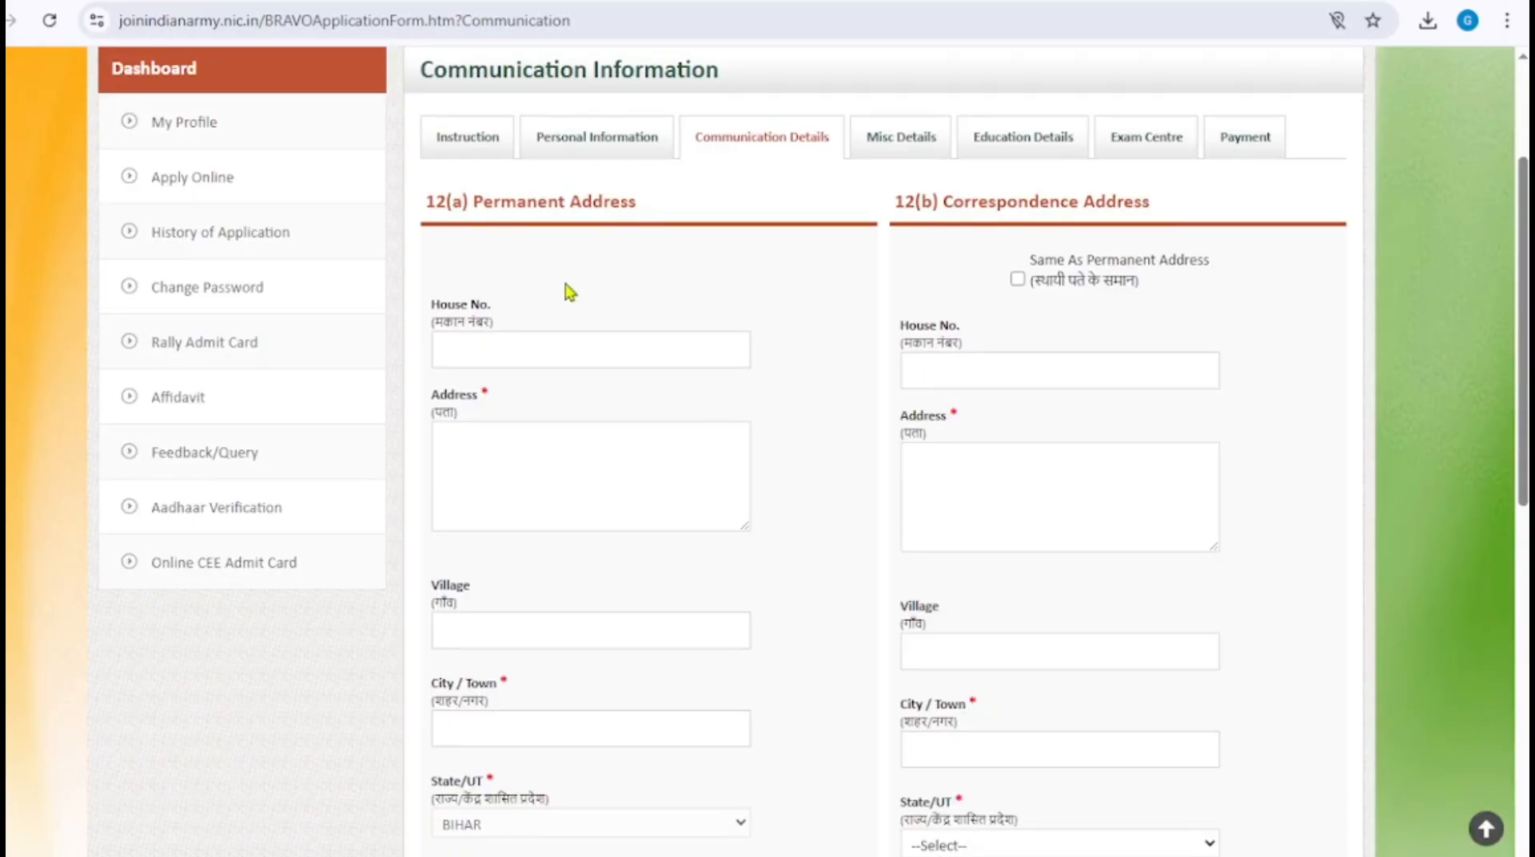
{"action": "left_click", "coordinate": [546, 446]}
{"action": "scroll", "coordinate": [568, 579], "scroll_direction": "down", "scroll_amount": 2}
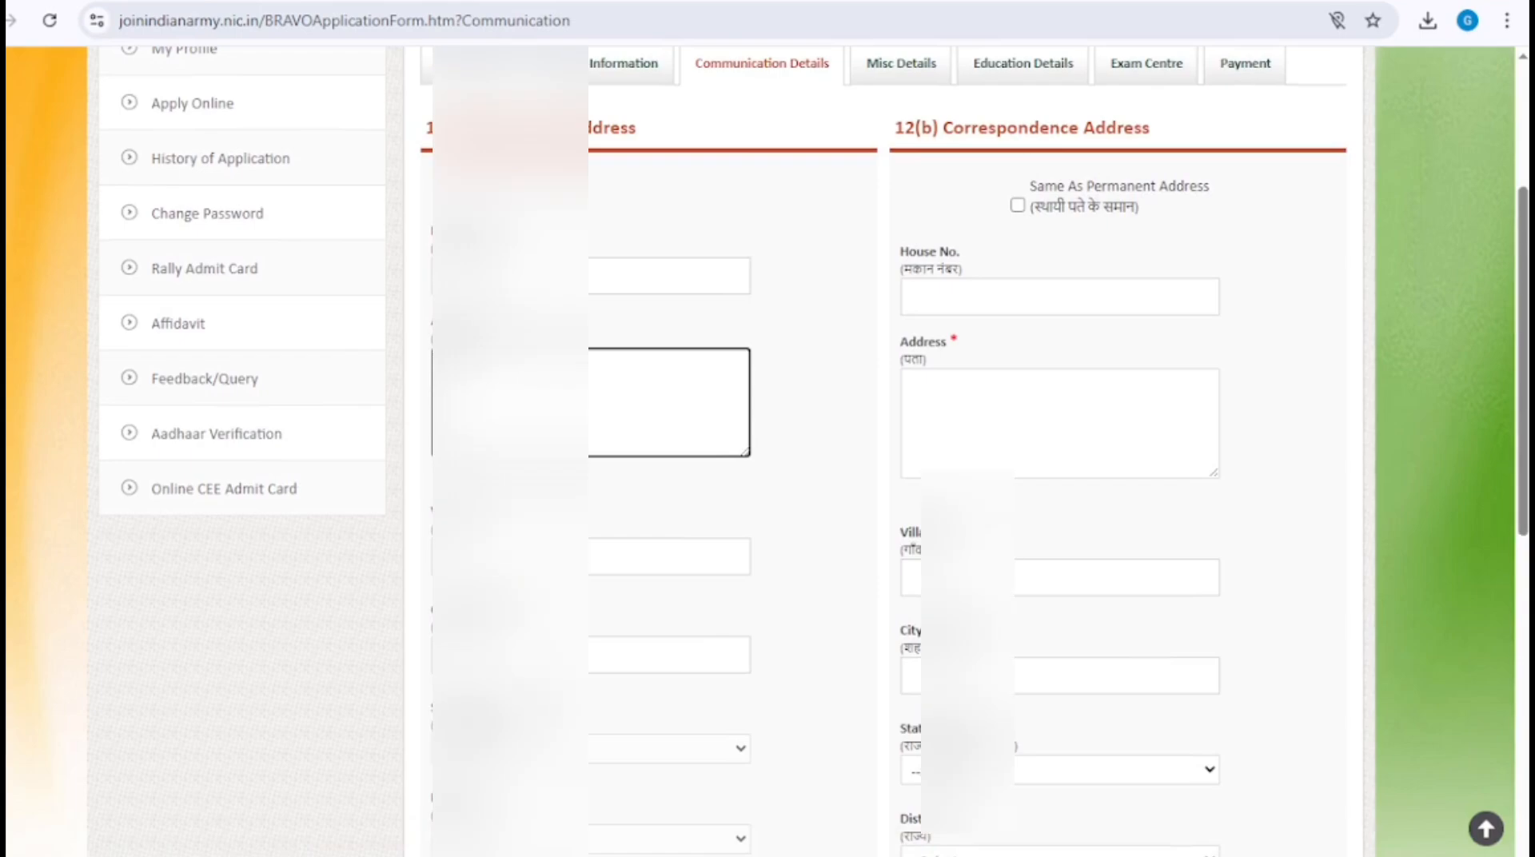
{"action": "left_click", "coordinate": [559, 655]}
{"action": "scroll", "coordinate": [560, 654], "scroll_direction": "down", "scroll_amount": 1}
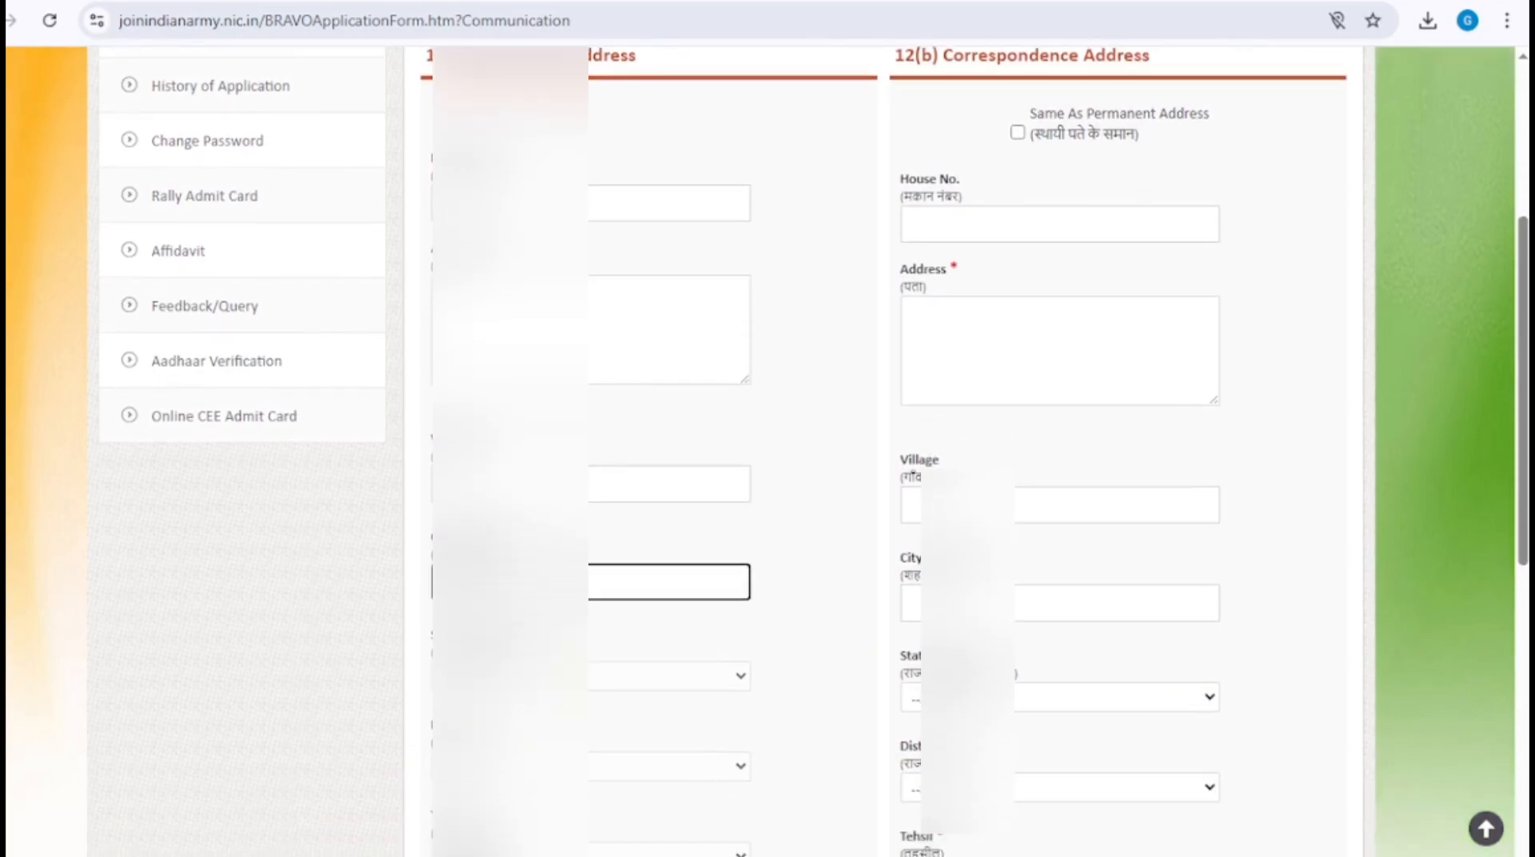
{"action": "scroll", "coordinate": [672, 655], "scroll_direction": "down", "scroll_amount": 2}
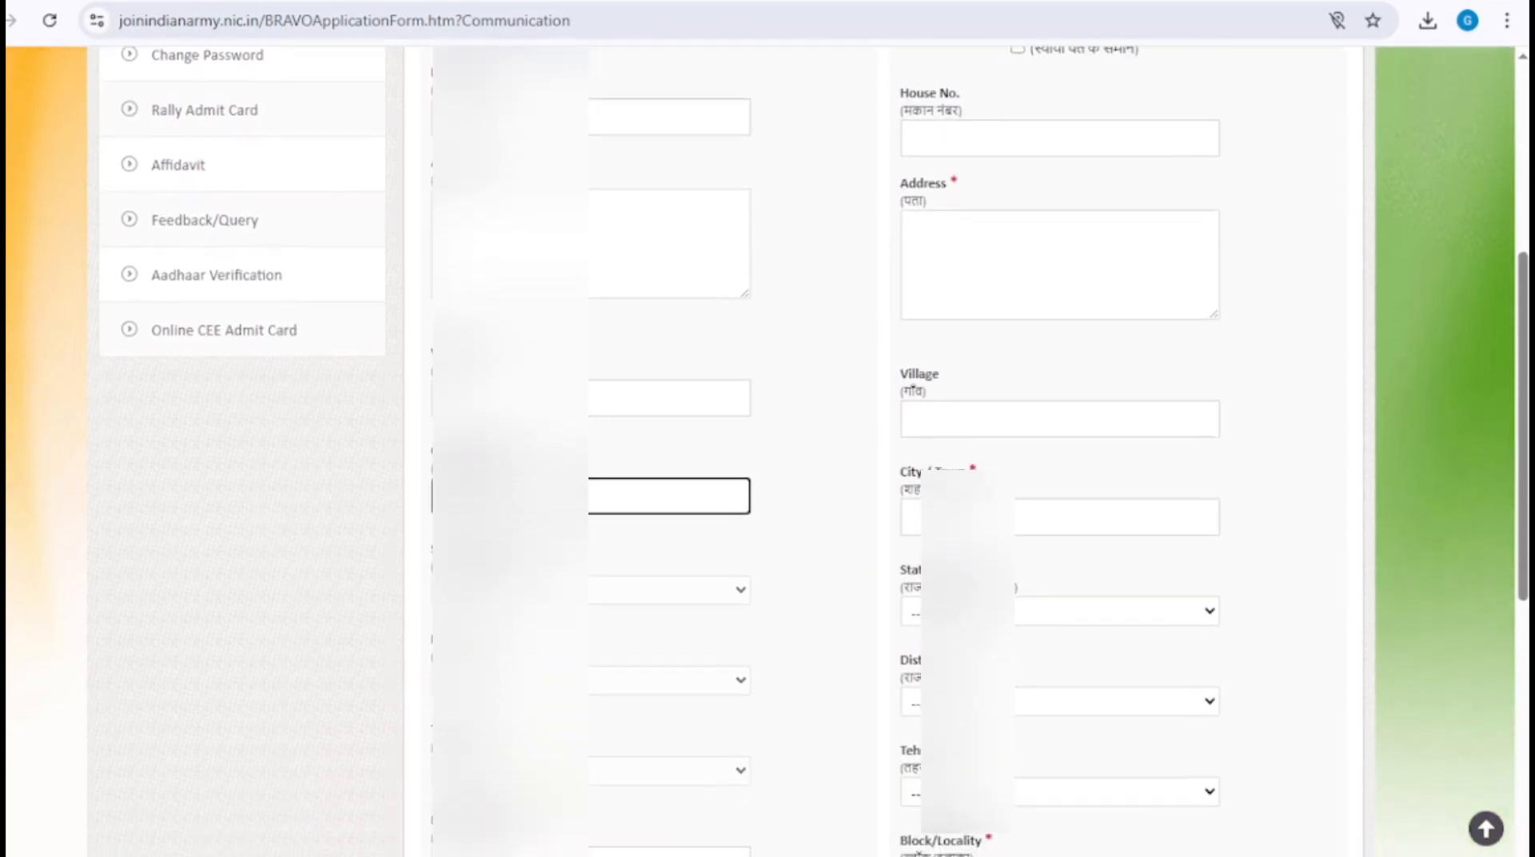
{"action": "scroll", "coordinate": [590, 800], "scroll_direction": "down", "scroll_amount": 1}
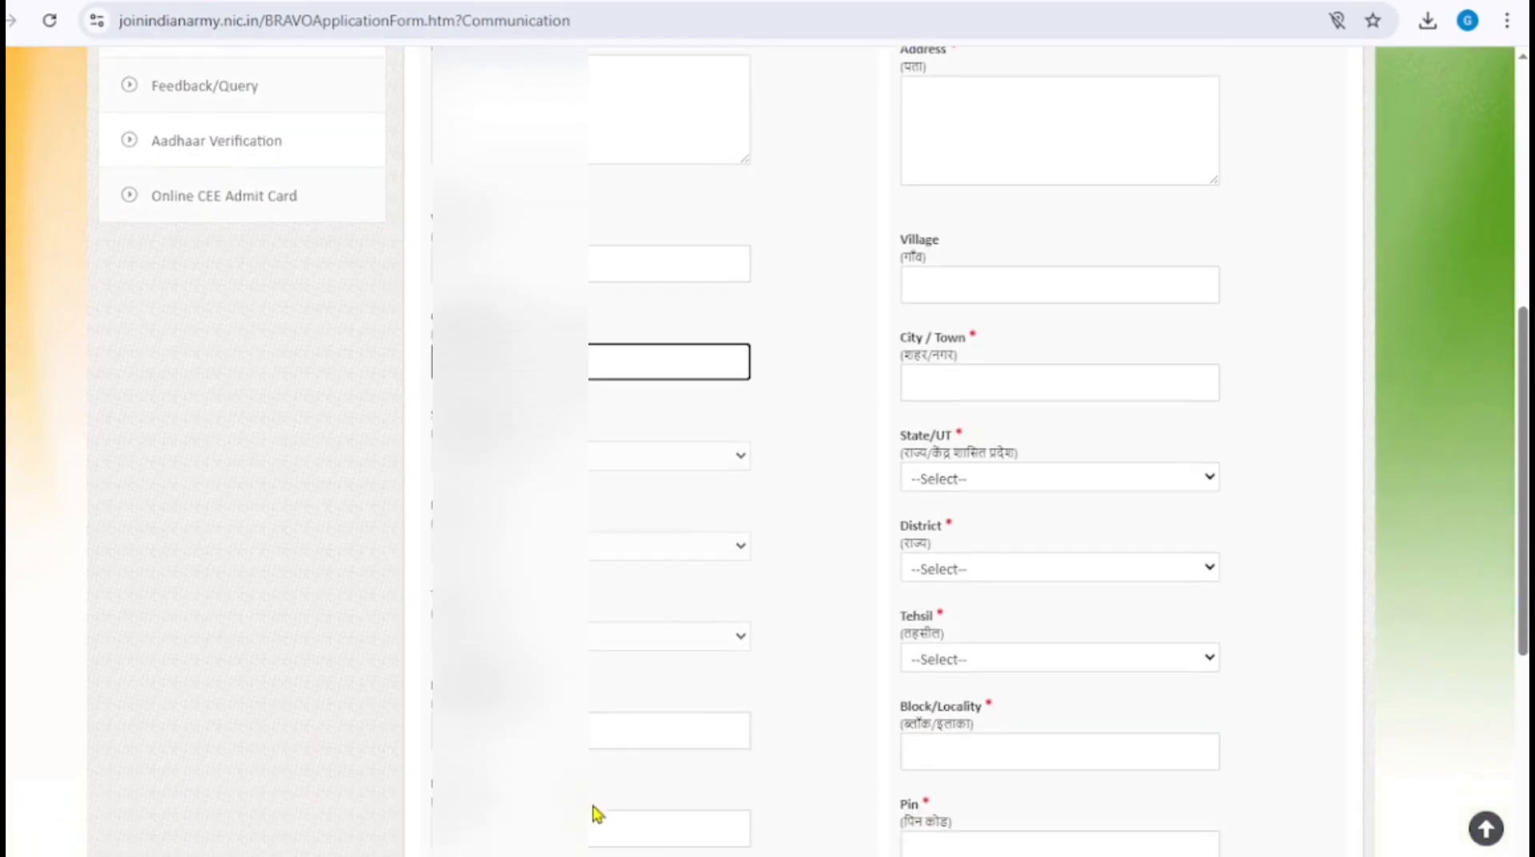
{"action": "scroll", "coordinate": [814, 450], "scroll_direction": "down", "scroll_amount": 2}
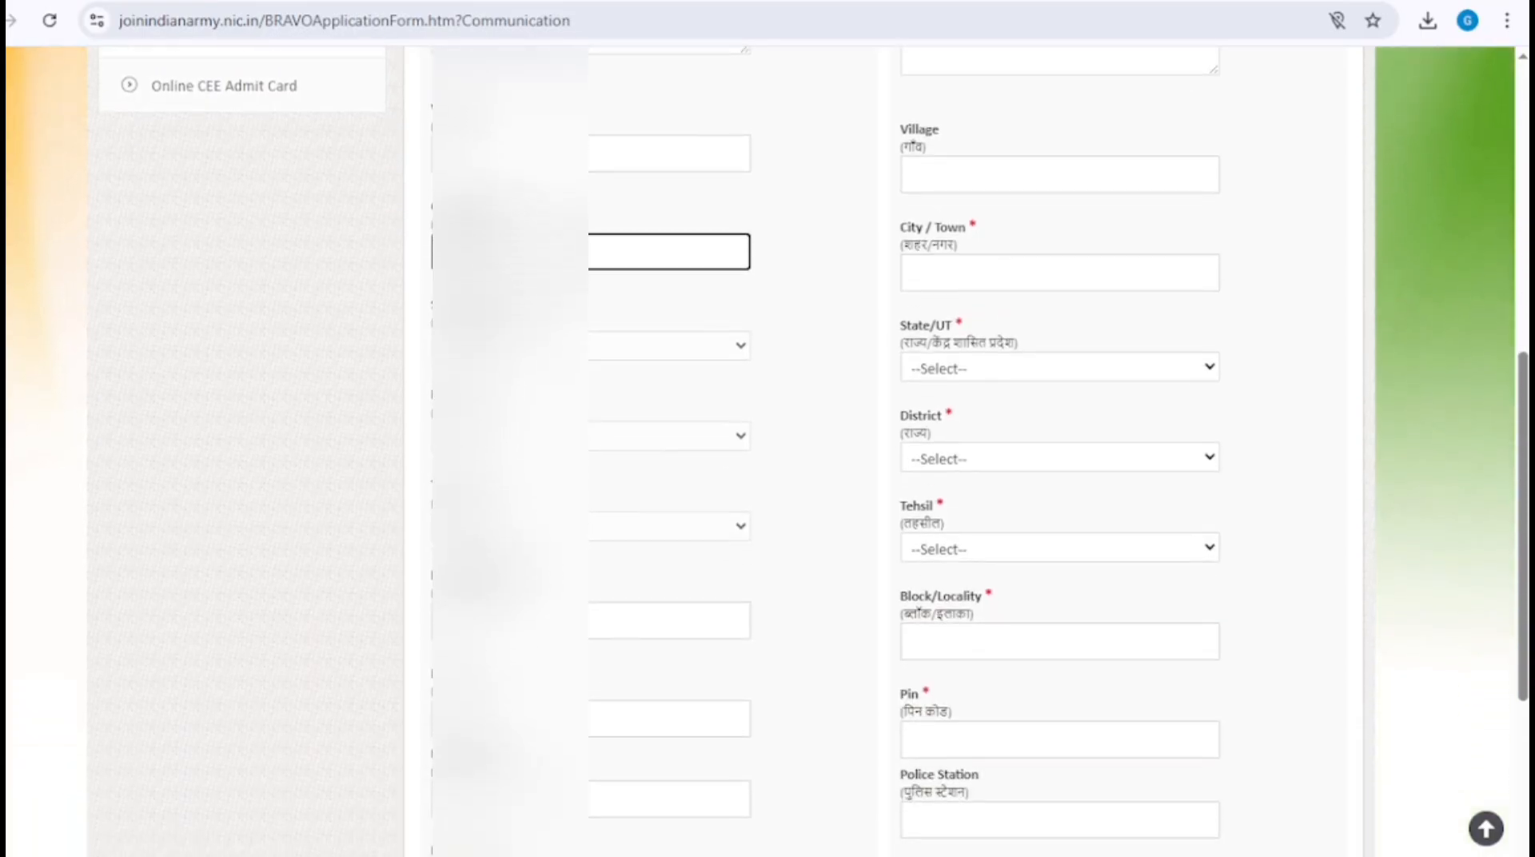
{"action": "scroll", "coordinate": [979, 451], "scroll_direction": "down", "scroll_amount": 3}
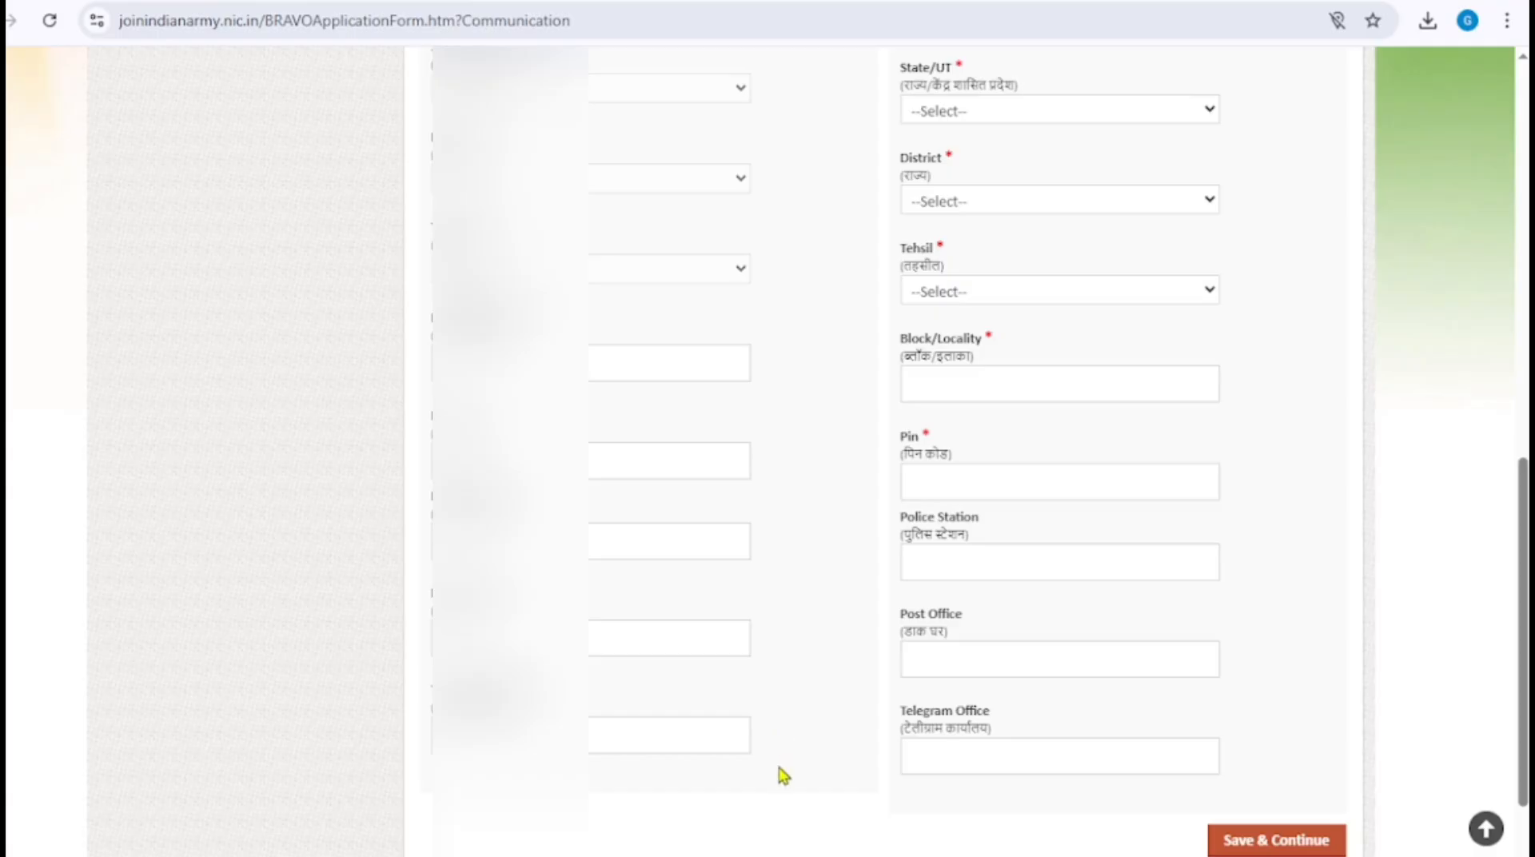
- Check the permanent and correspondence address fields and save the Communication Details section to continue
{"action": "scroll", "coordinate": [730, 746], "scroll_direction": "up", "scroll_amount": 9}
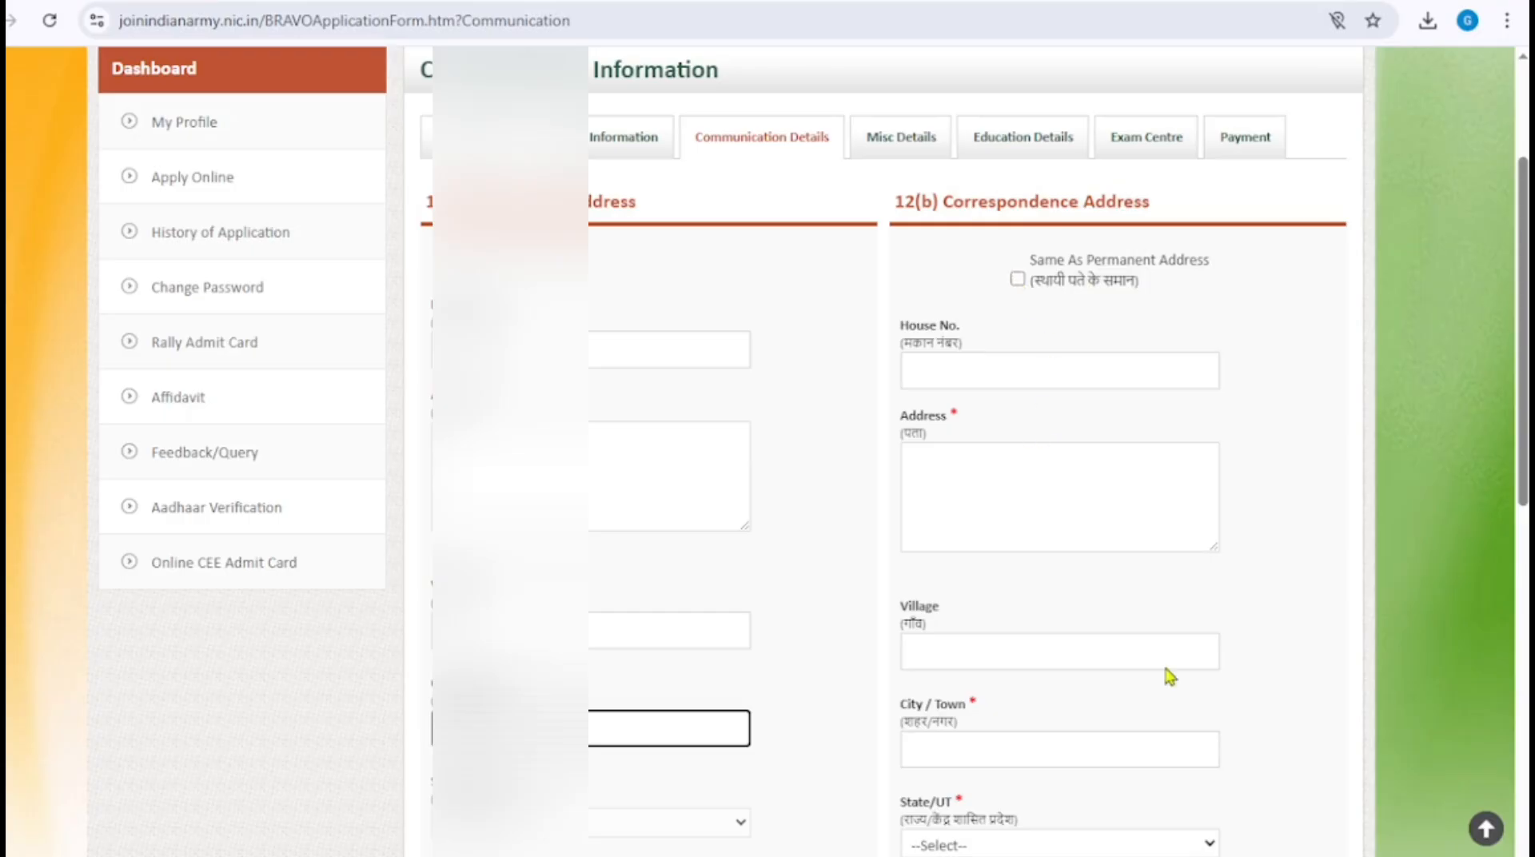
{"action": "scroll", "coordinate": [1202, 610], "scroll_direction": "down", "scroll_amount": 4}
{"action": "scroll", "coordinate": [1203, 610], "scroll_direction": "down", "scroll_amount": 7}
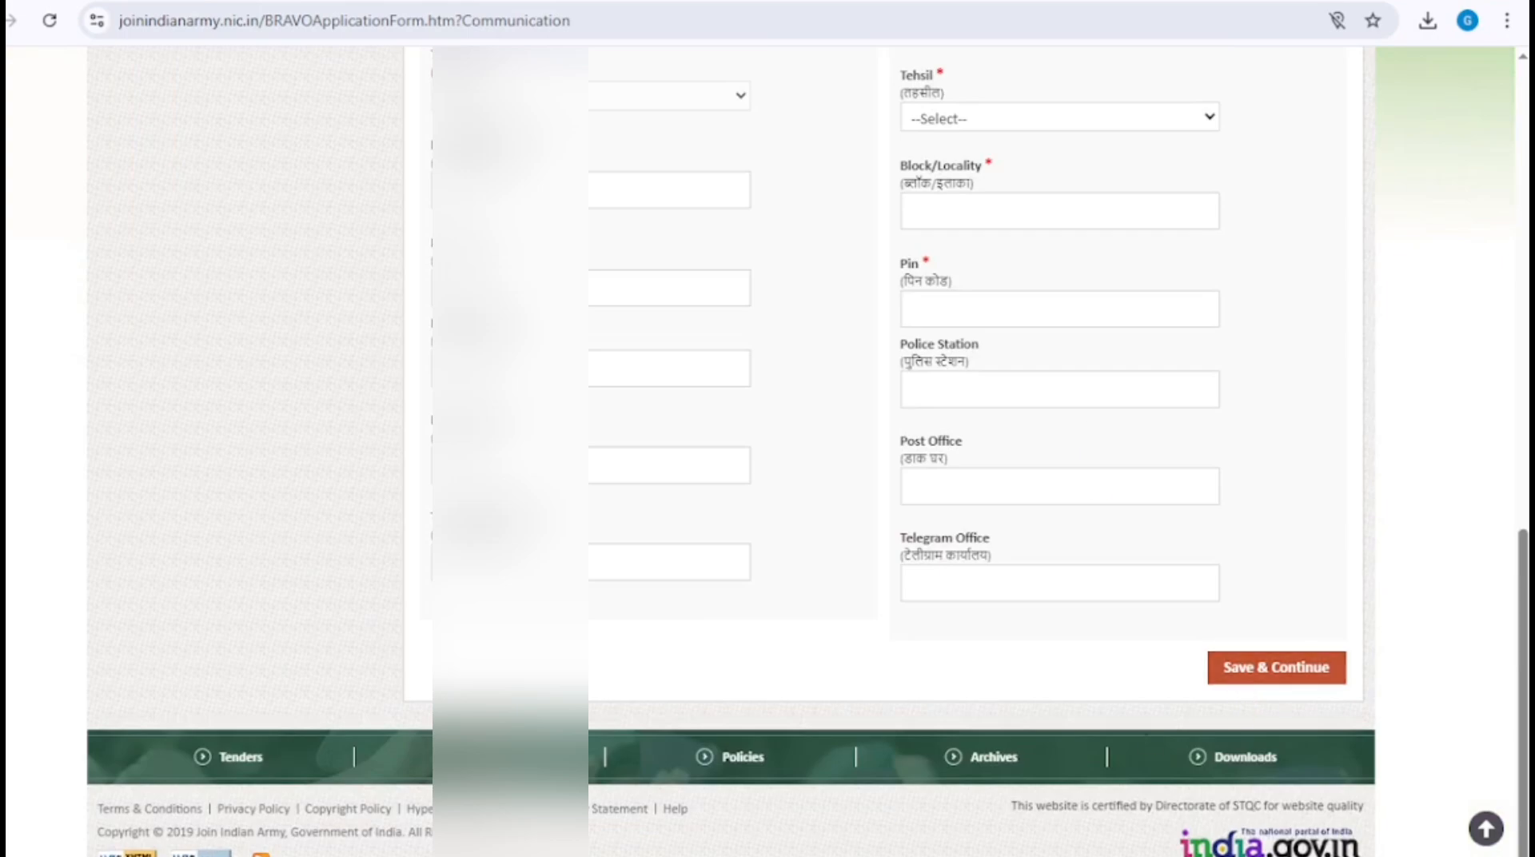
{"action": "left_click", "coordinate": [1253, 694]}
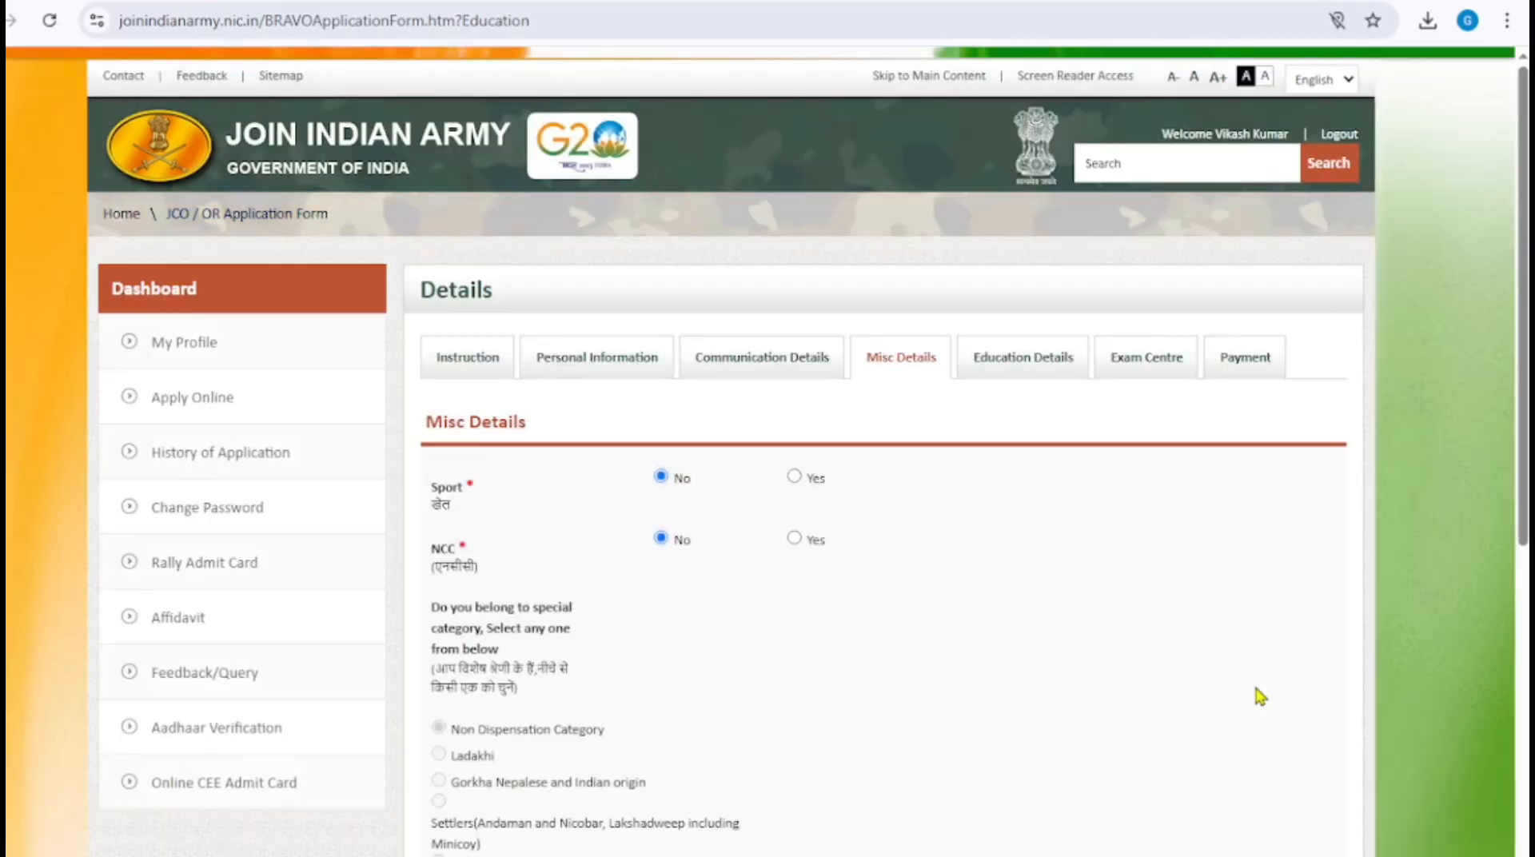
- Review the Sport, NCC and special category answers and the available options for relation with Army personnel
{"action": "scroll", "coordinate": [1151, 576], "scroll_direction": "down", "scroll_amount": 1}
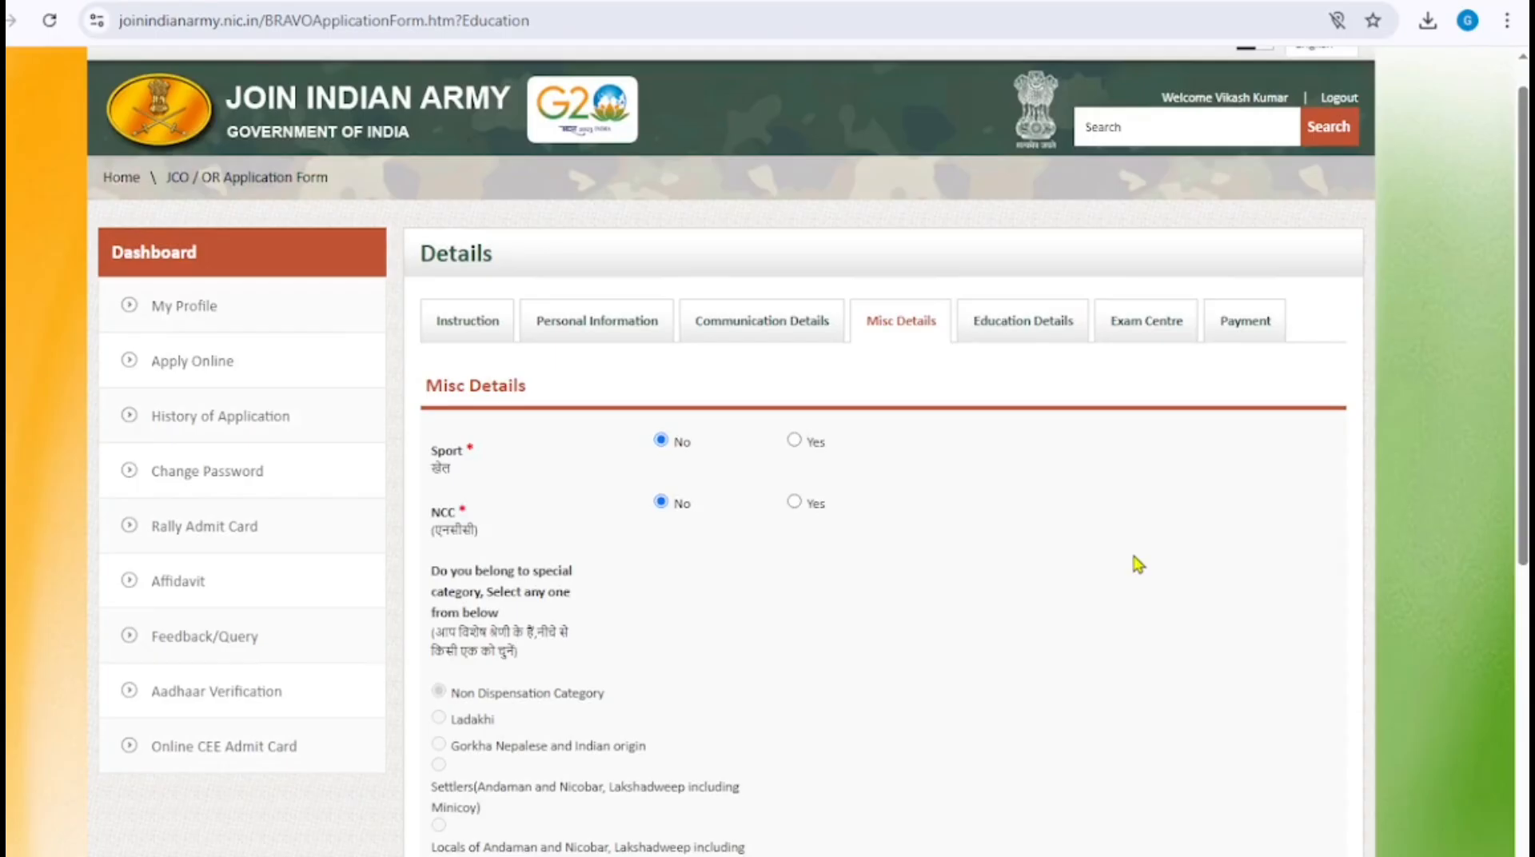
{"action": "scroll", "coordinate": [479, 513], "scroll_direction": "up", "scroll_amount": 1}
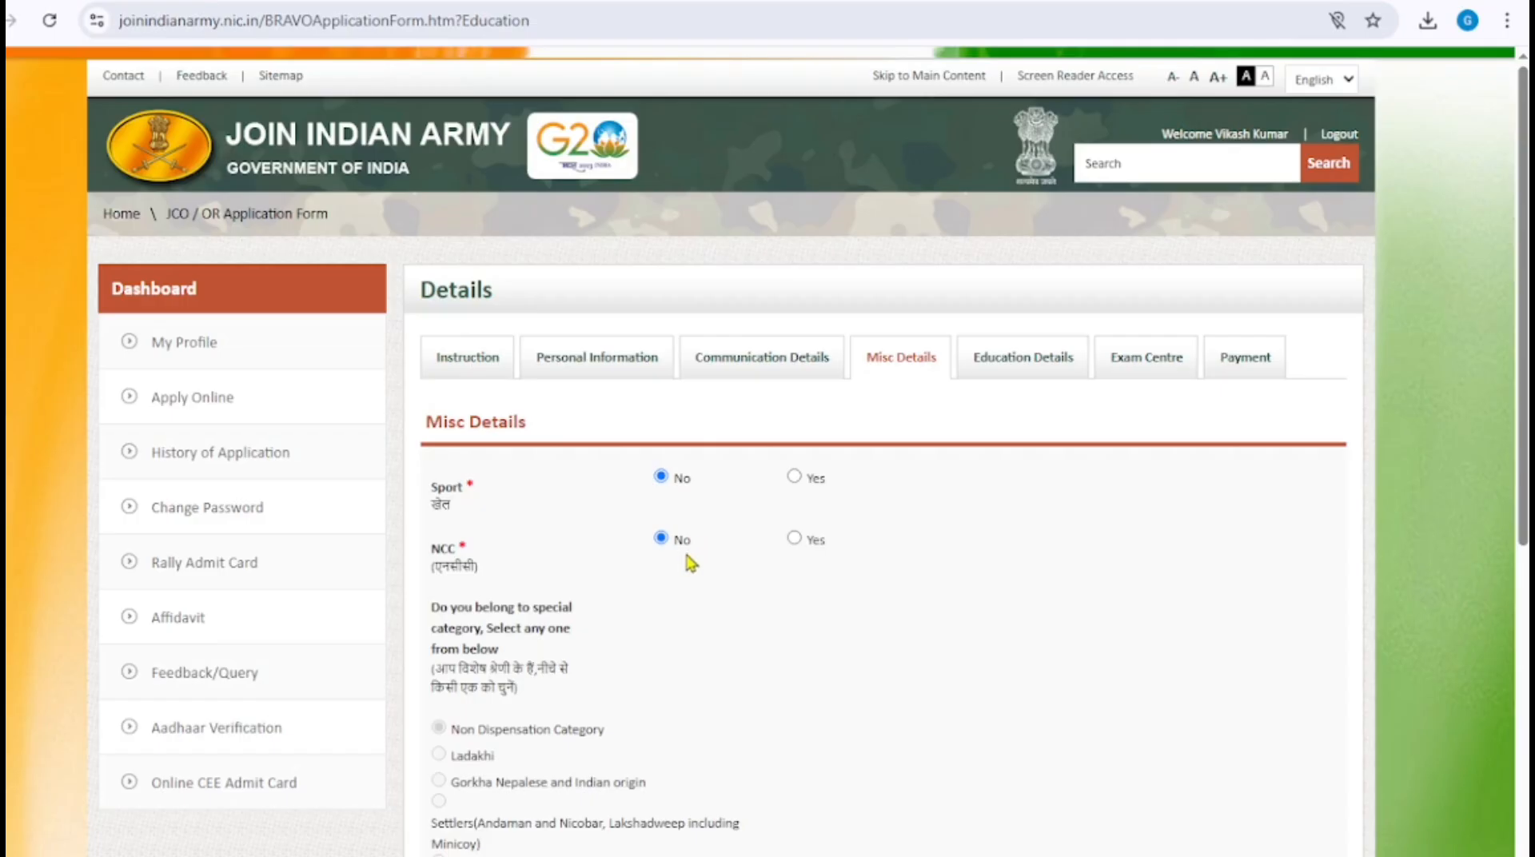
{"action": "scroll", "coordinate": [863, 620], "scroll_direction": "down", "scroll_amount": 3}
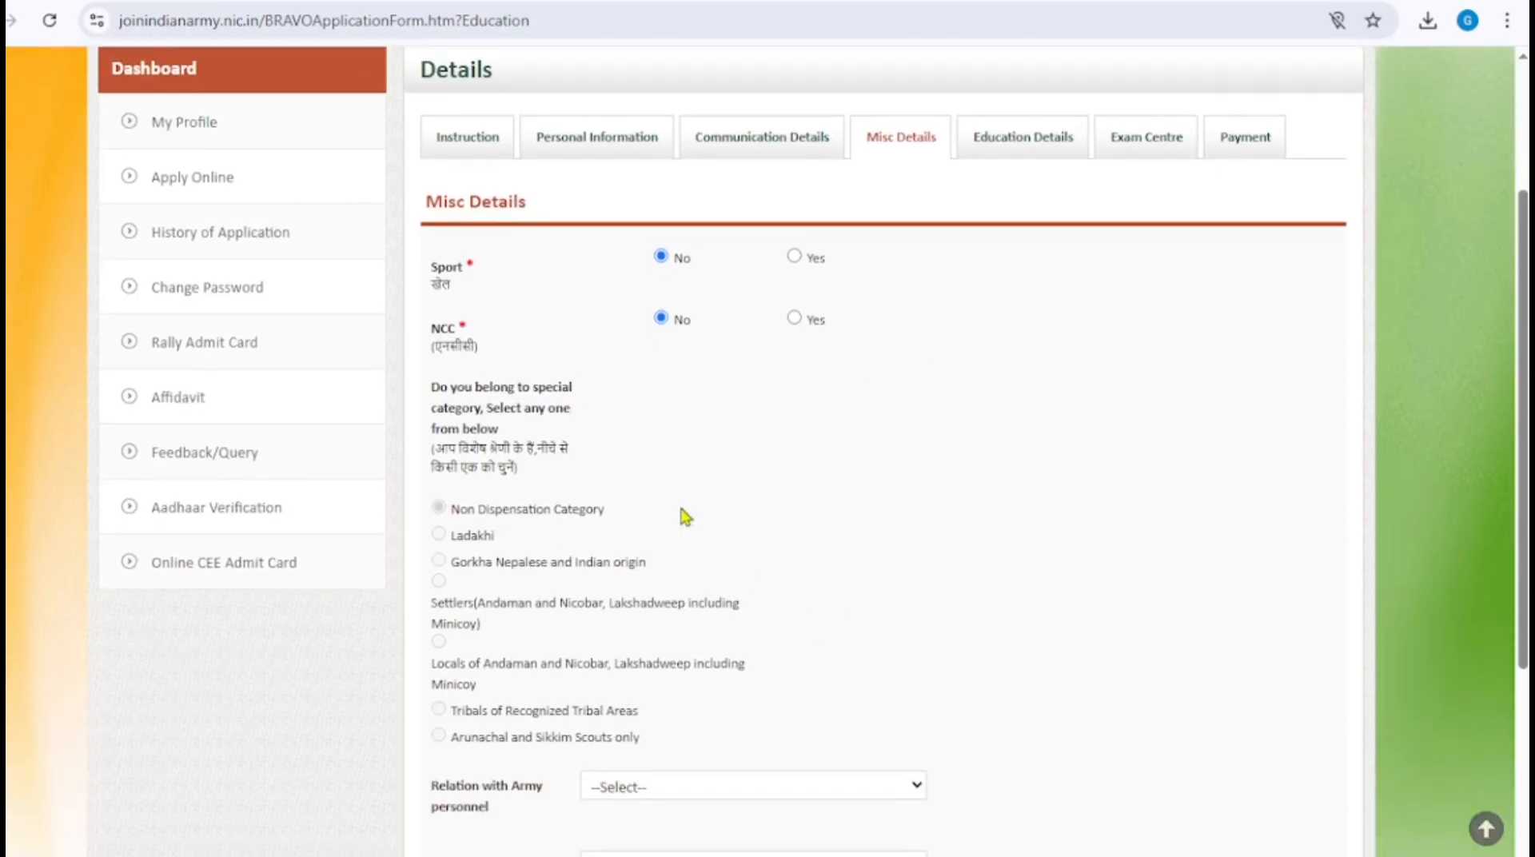
{"action": "scroll", "coordinate": [703, 672], "scroll_direction": "down", "scroll_amount": 1}
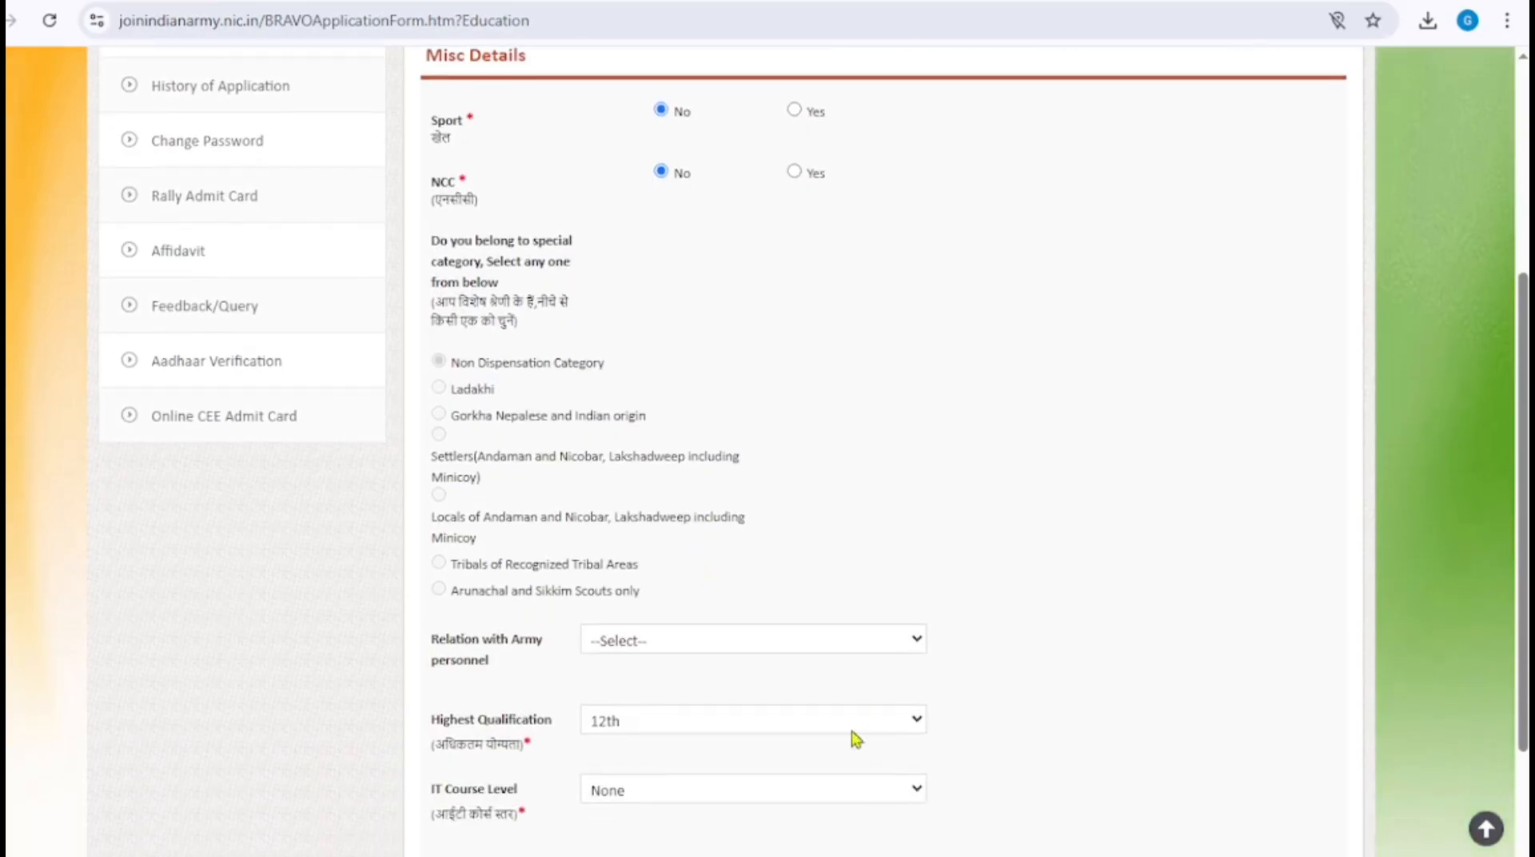
{"action": "left_click", "coordinate": [635, 644]}
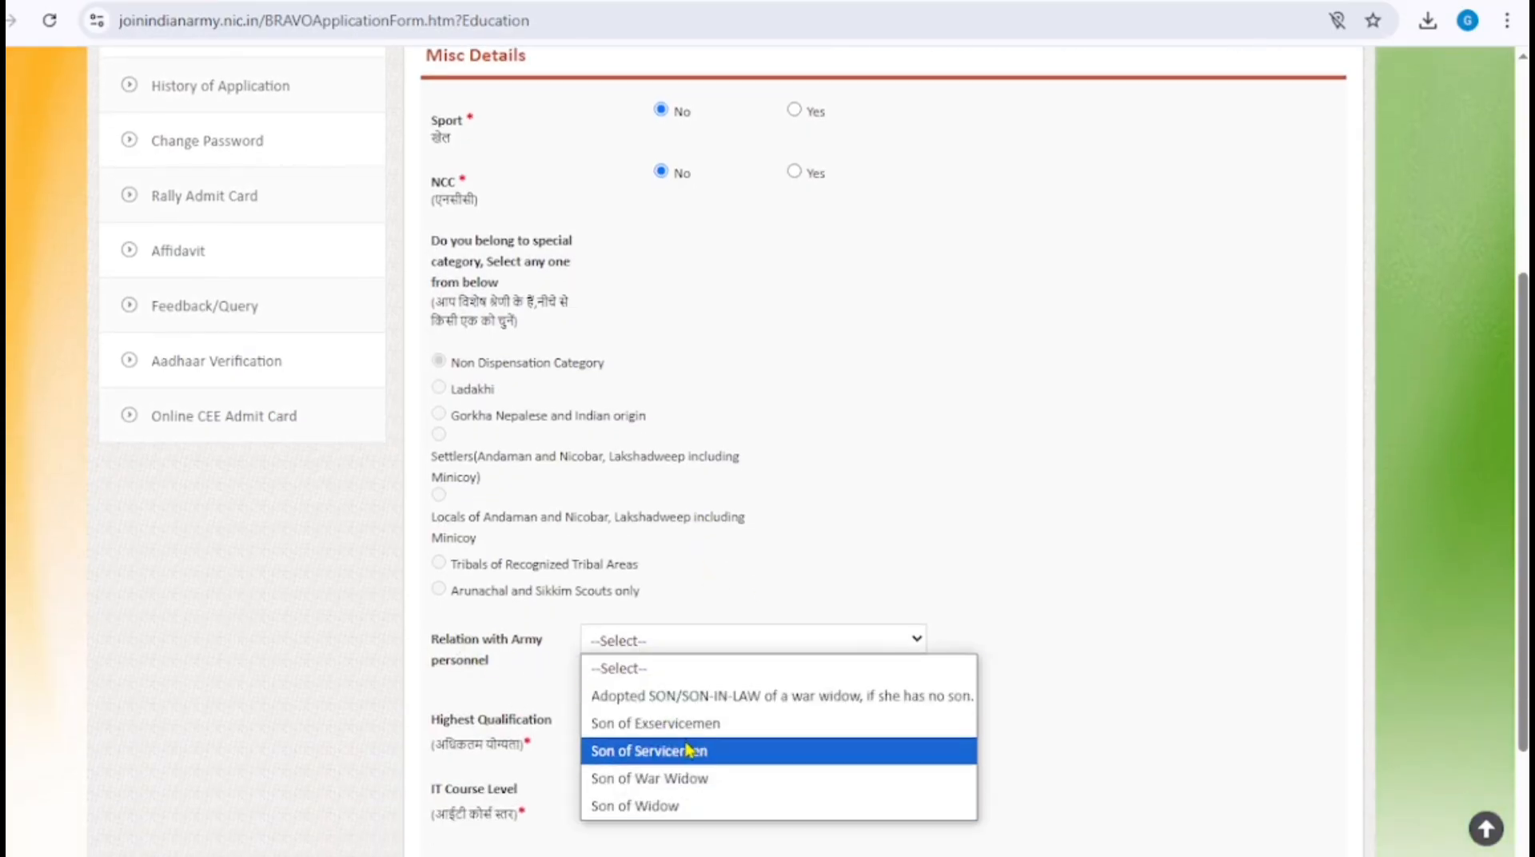
{"action": "left_click", "coordinate": [993, 620]}
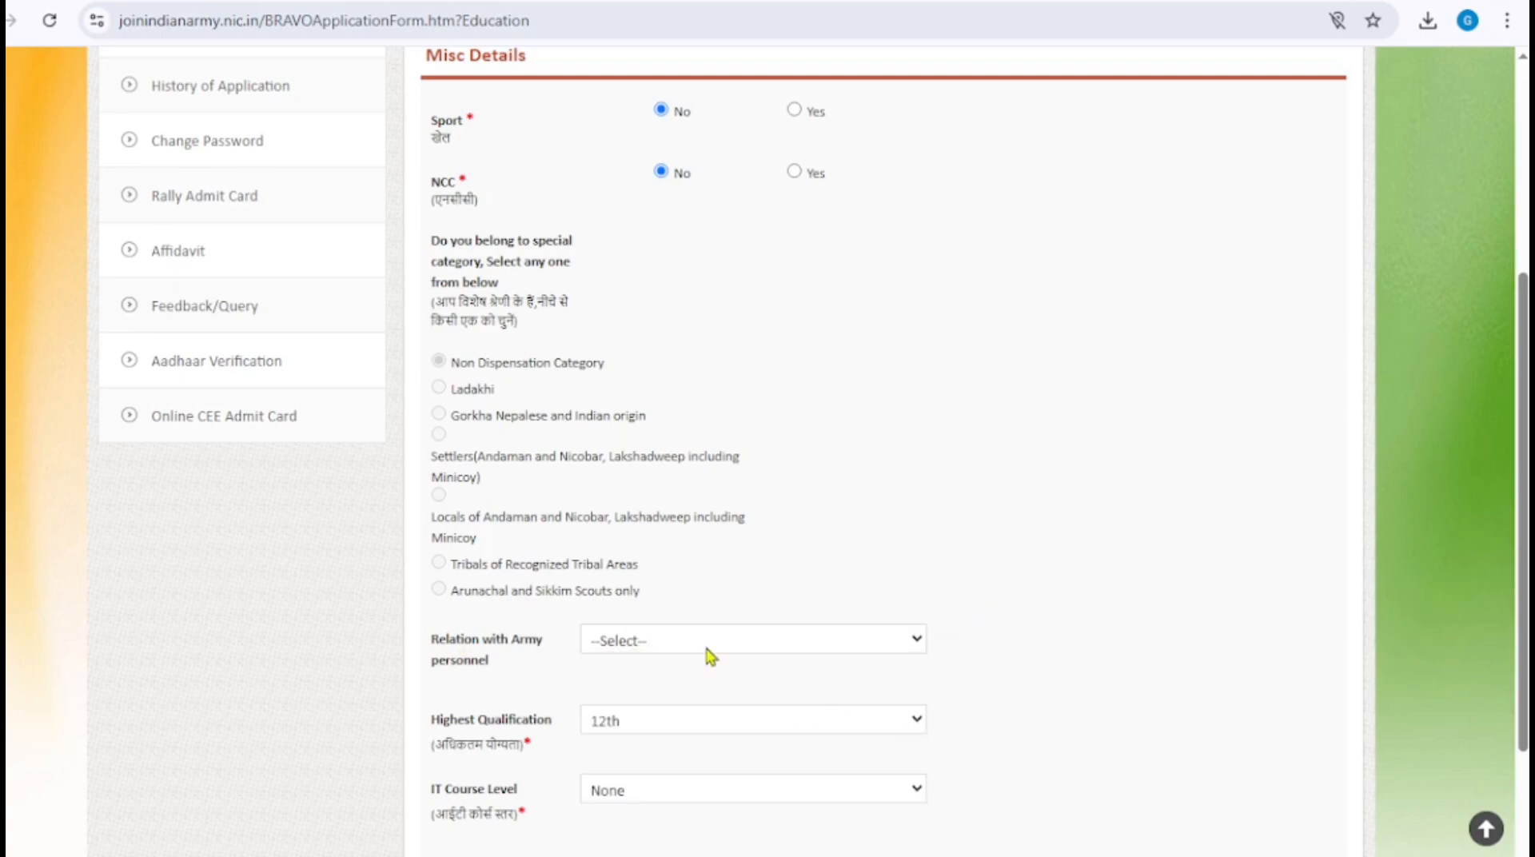
- Keep 12th as the highest qualification, set the IT course level to None, and save the Misc Details section
{"action": "left_click", "coordinate": [722, 723]}
{"action": "left_click", "coordinate": [724, 723]}
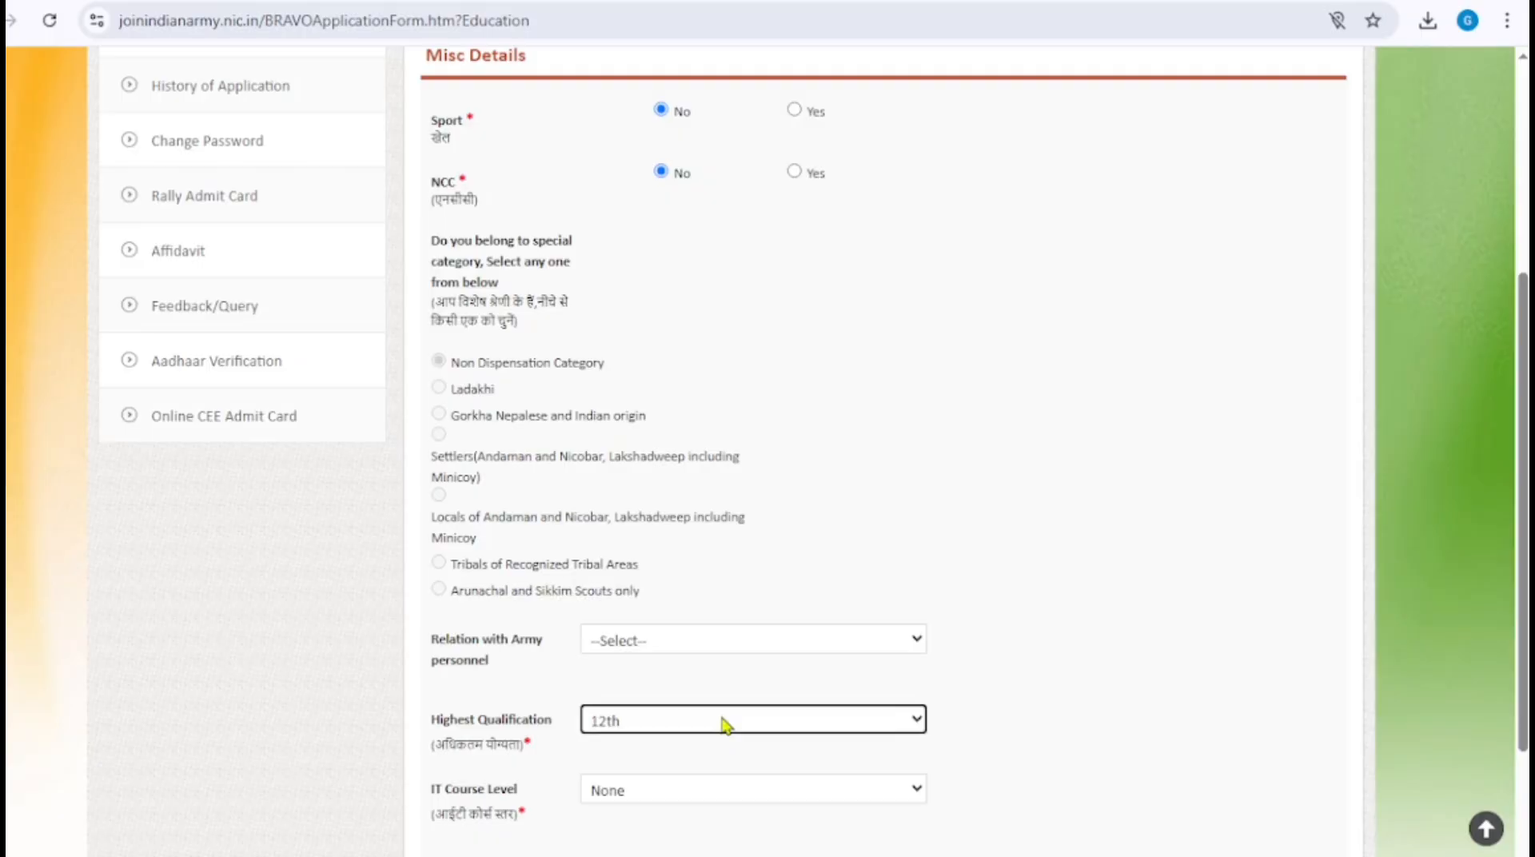
{"action": "left_click", "coordinate": [637, 803]}
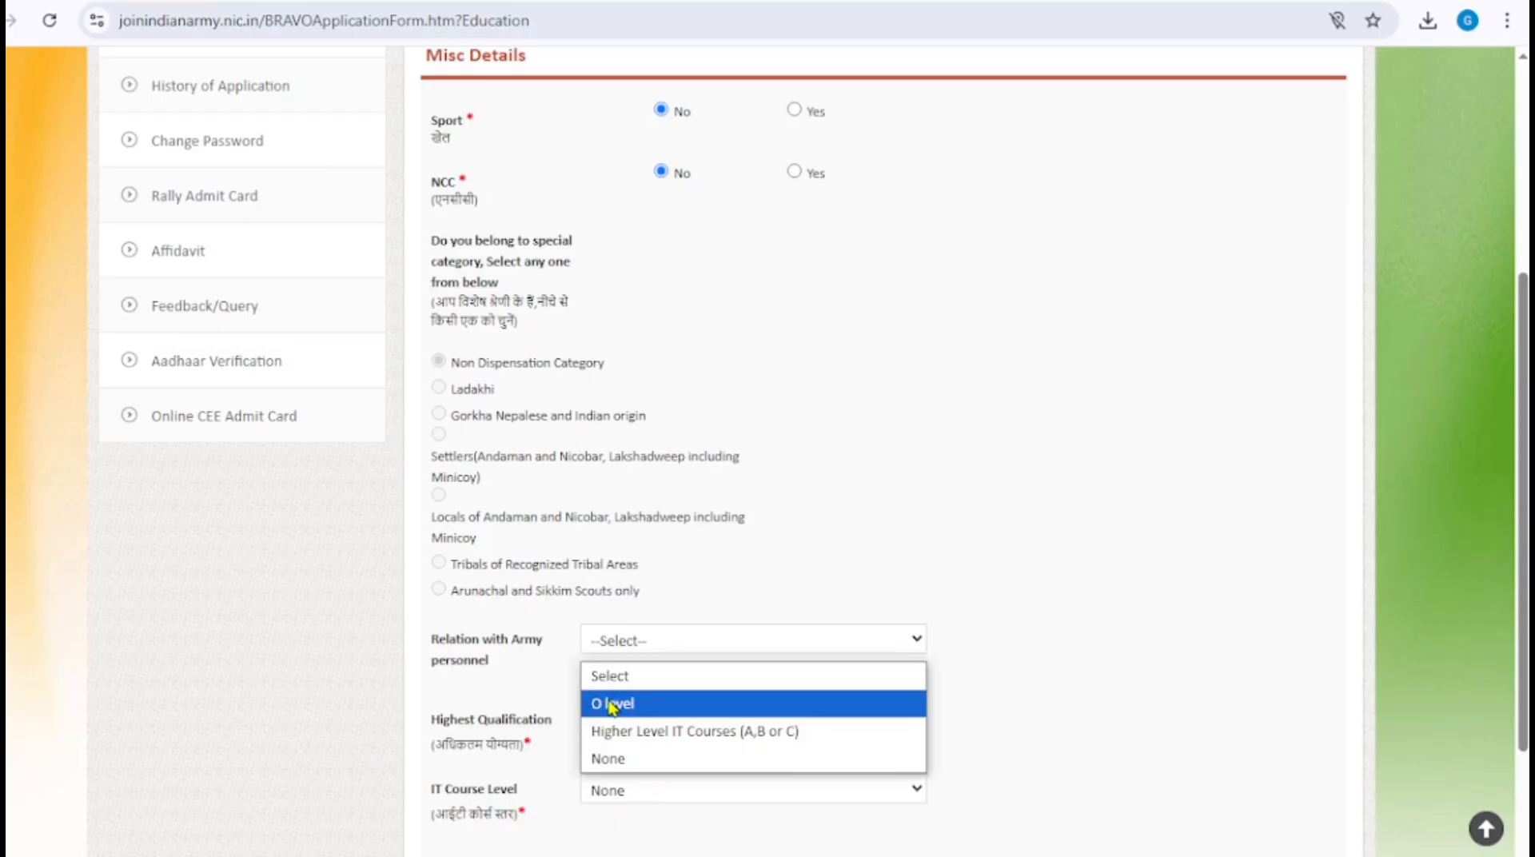
{"action": "left_click", "coordinate": [615, 765]}
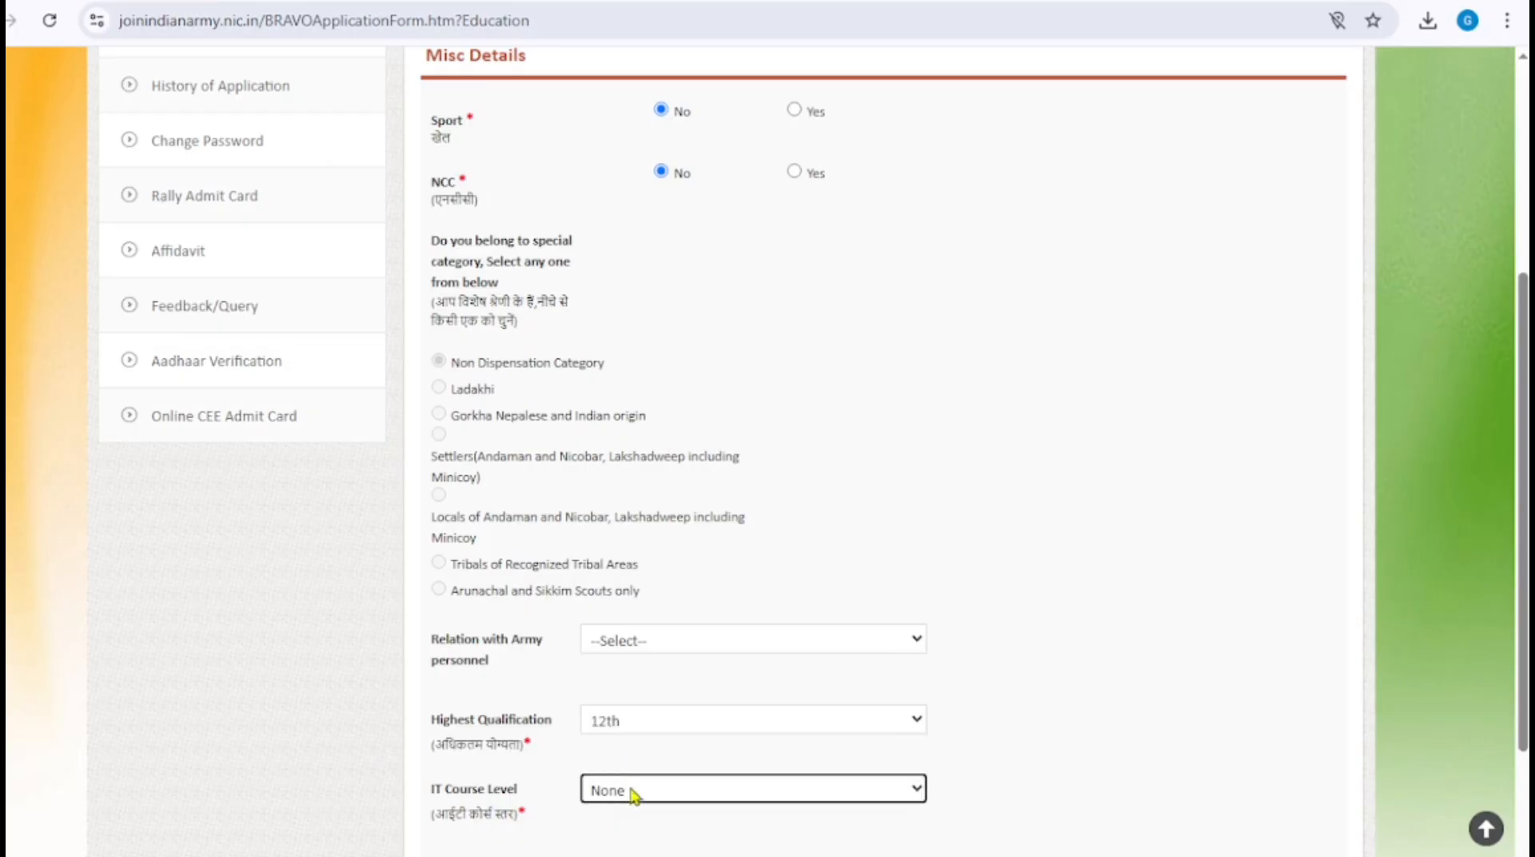
{"action": "scroll", "coordinate": [630, 795], "scroll_direction": "up", "scroll_amount": 2}
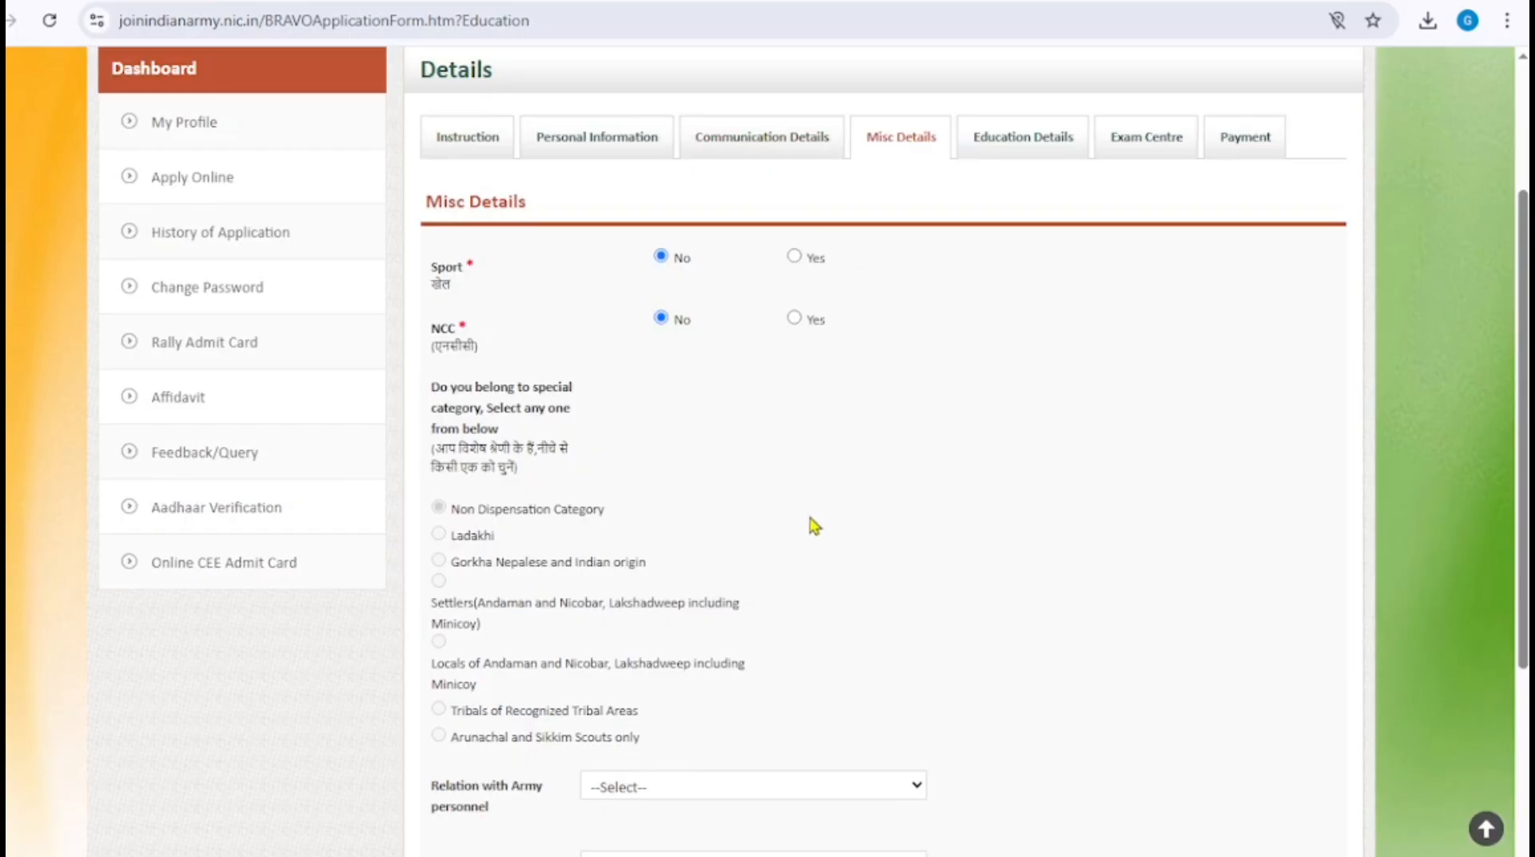
{"action": "scroll", "coordinate": [822, 521], "scroll_direction": "down", "scroll_amount": 3}
{"action": "left_click", "coordinate": [1290, 828]}
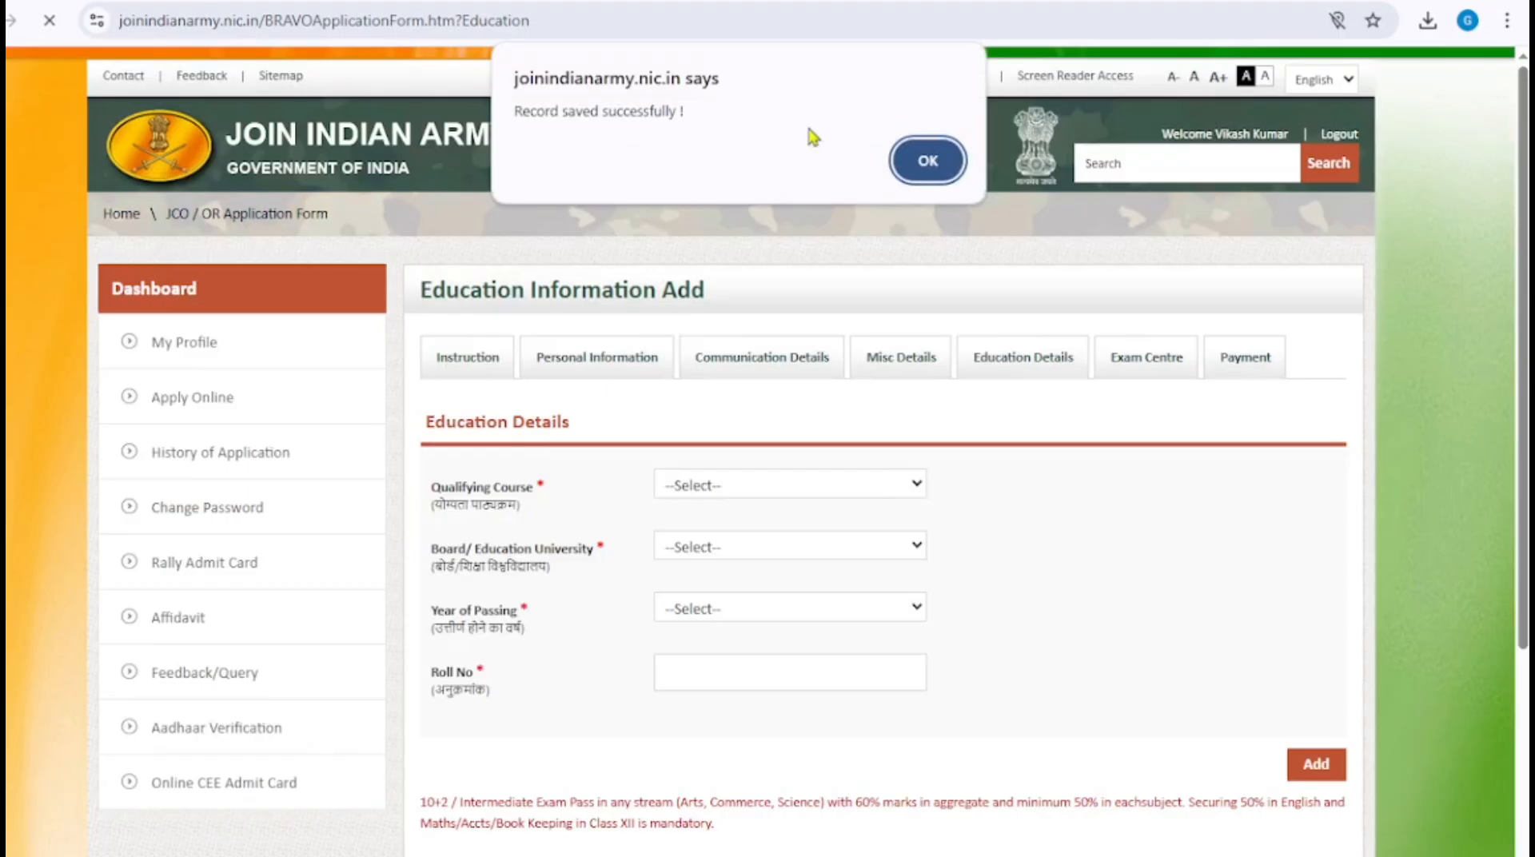
{"action": "left_click", "coordinate": [936, 172]}
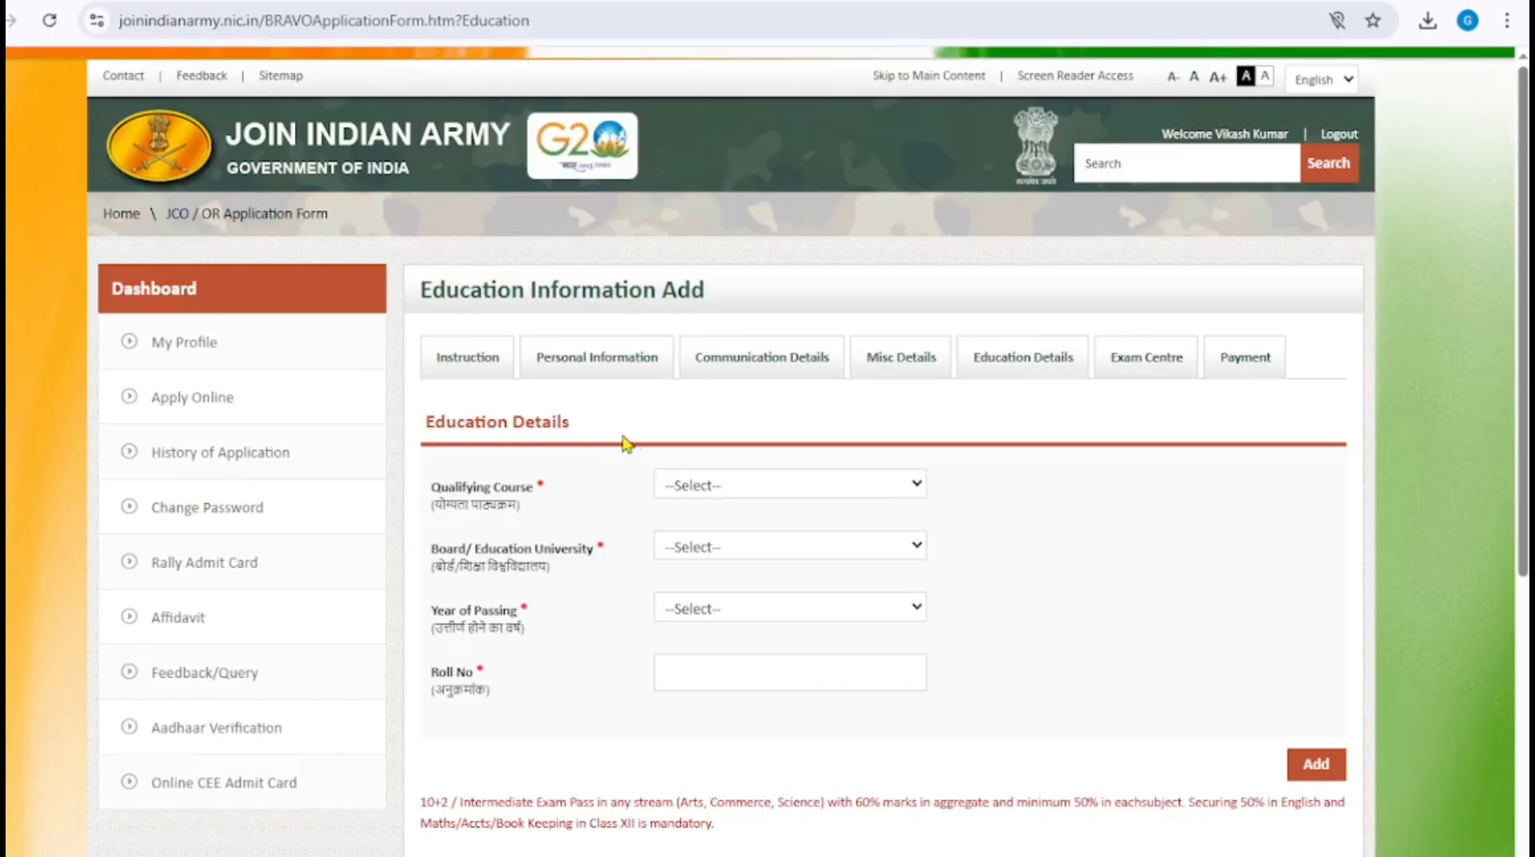
- Add a 12th Science qualification from STATE BOARD with its year of passing, roll number and certificate number
{"action": "left_click", "coordinate": [697, 486]}
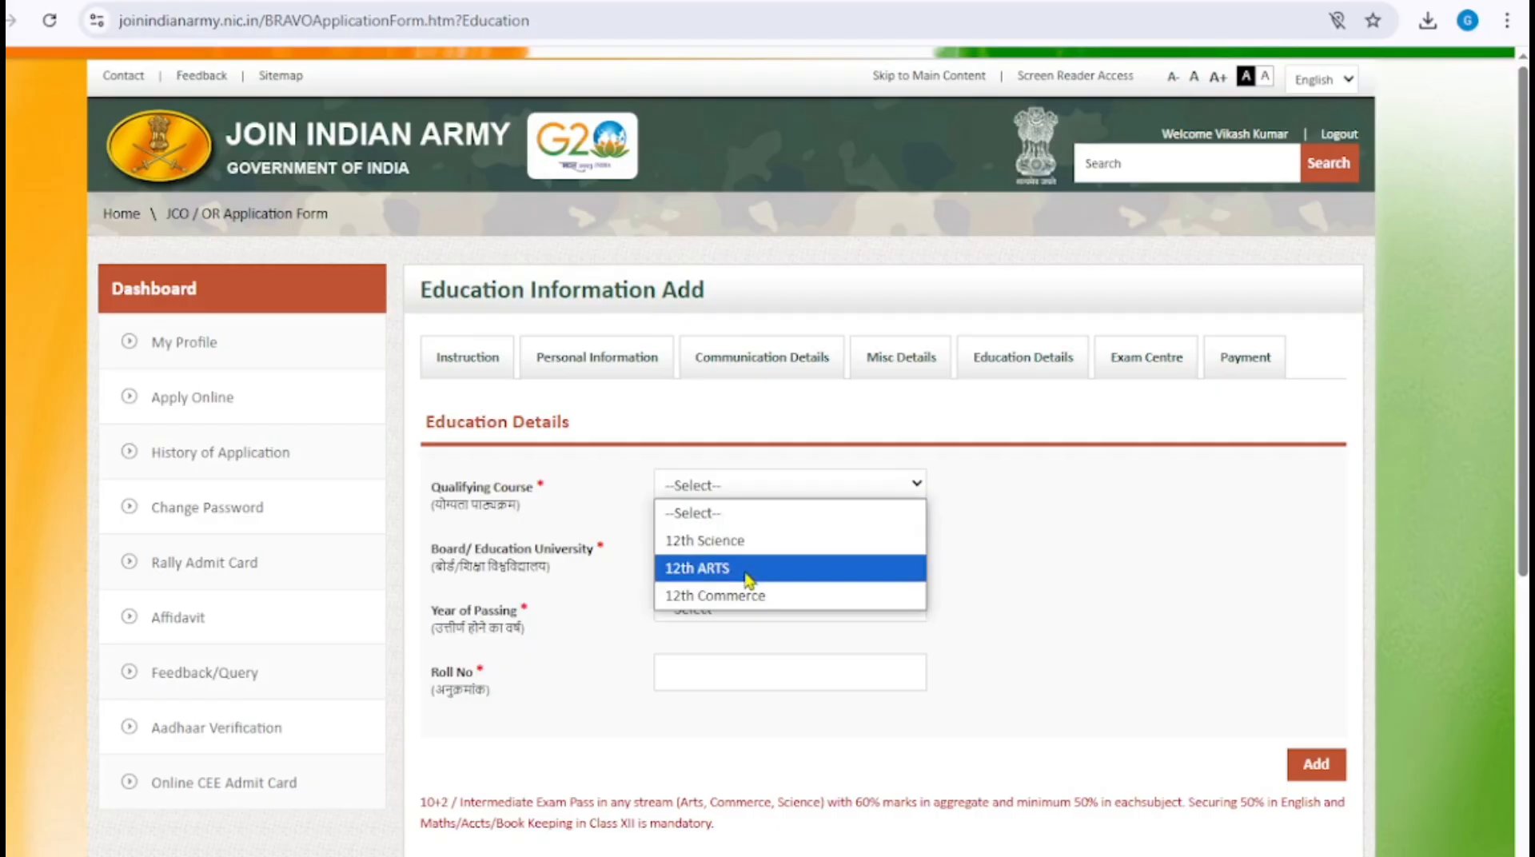
{"action": "left_click", "coordinate": [736, 541]}
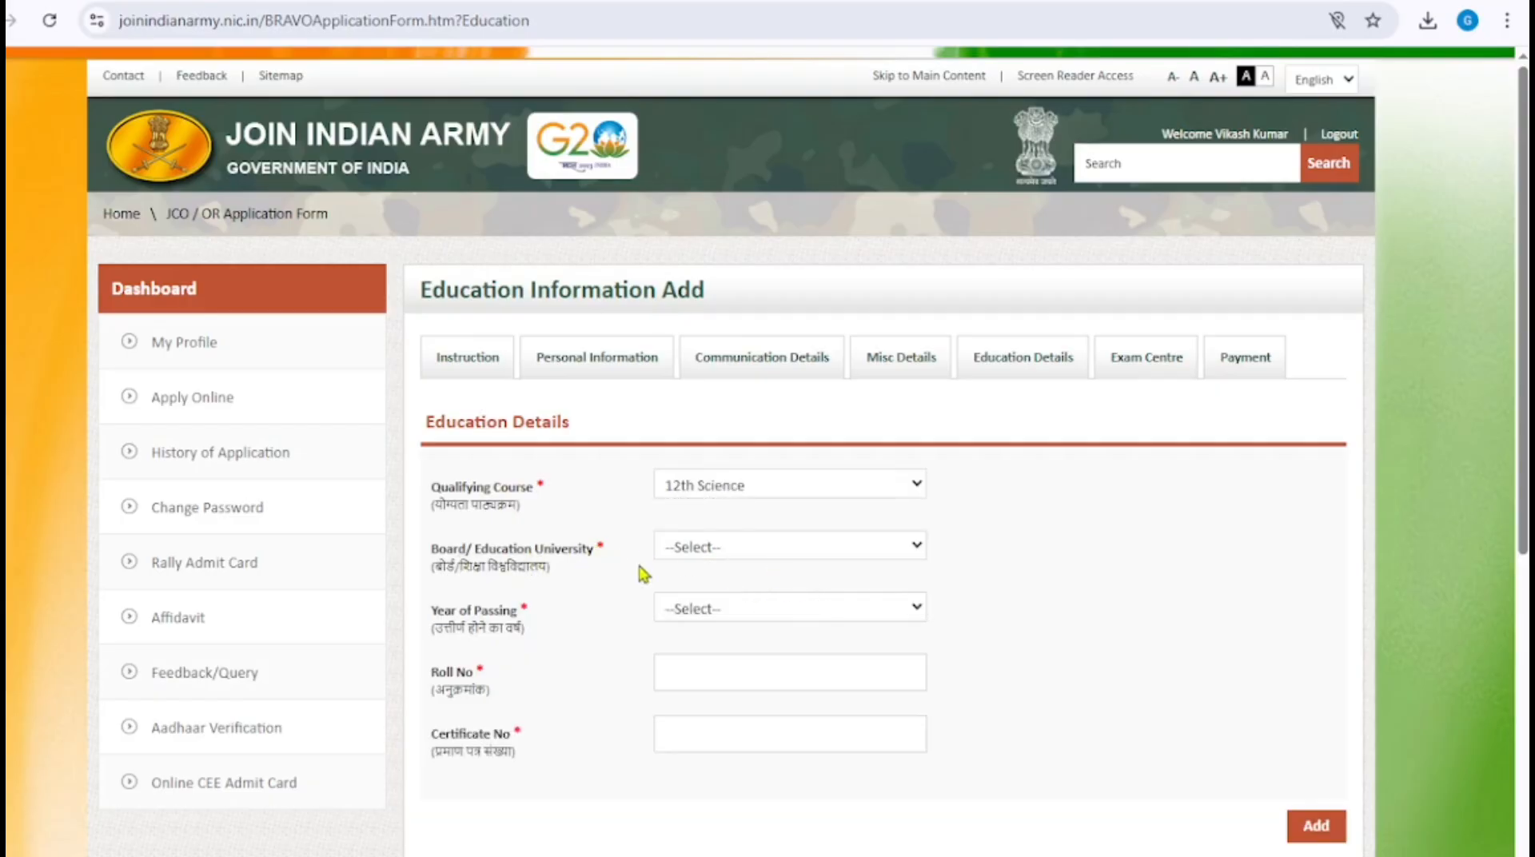
{"action": "left_click", "coordinate": [724, 552]}
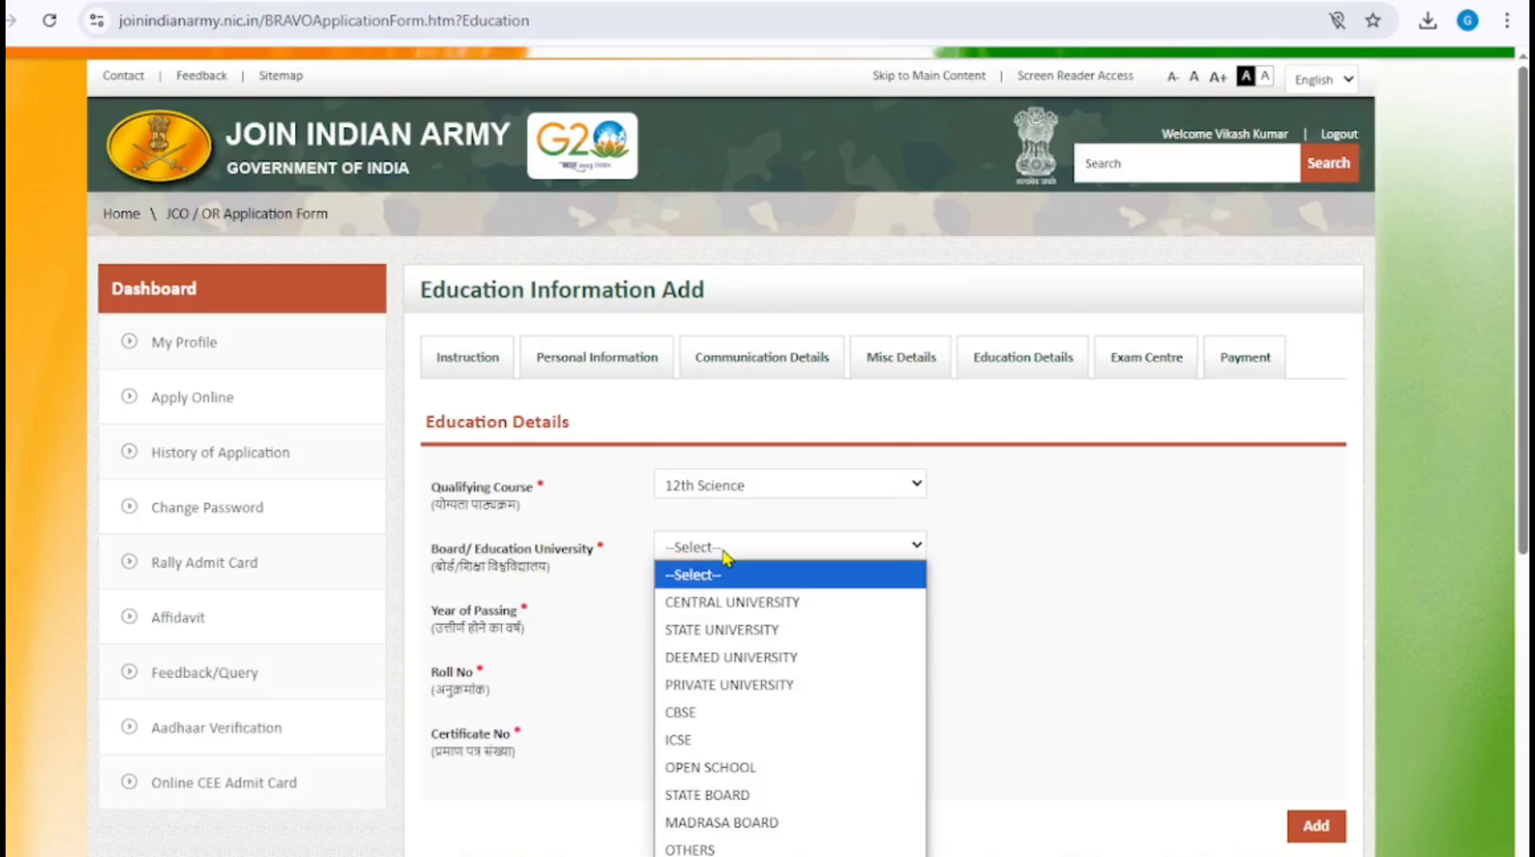
{"action": "left_click", "coordinate": [740, 812]}
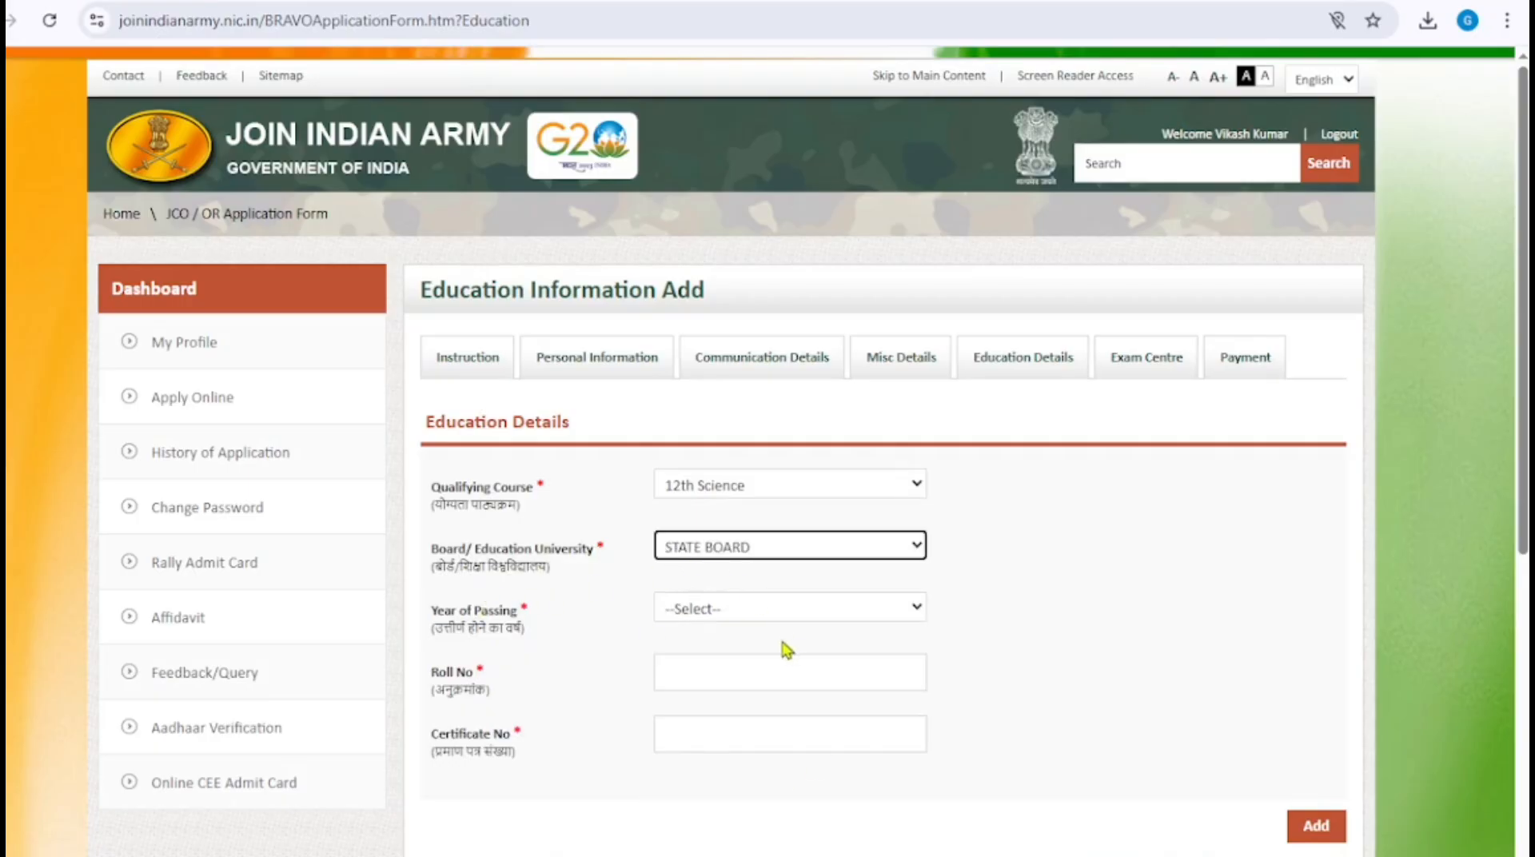
{"action": "left_click", "coordinate": [745, 552]}
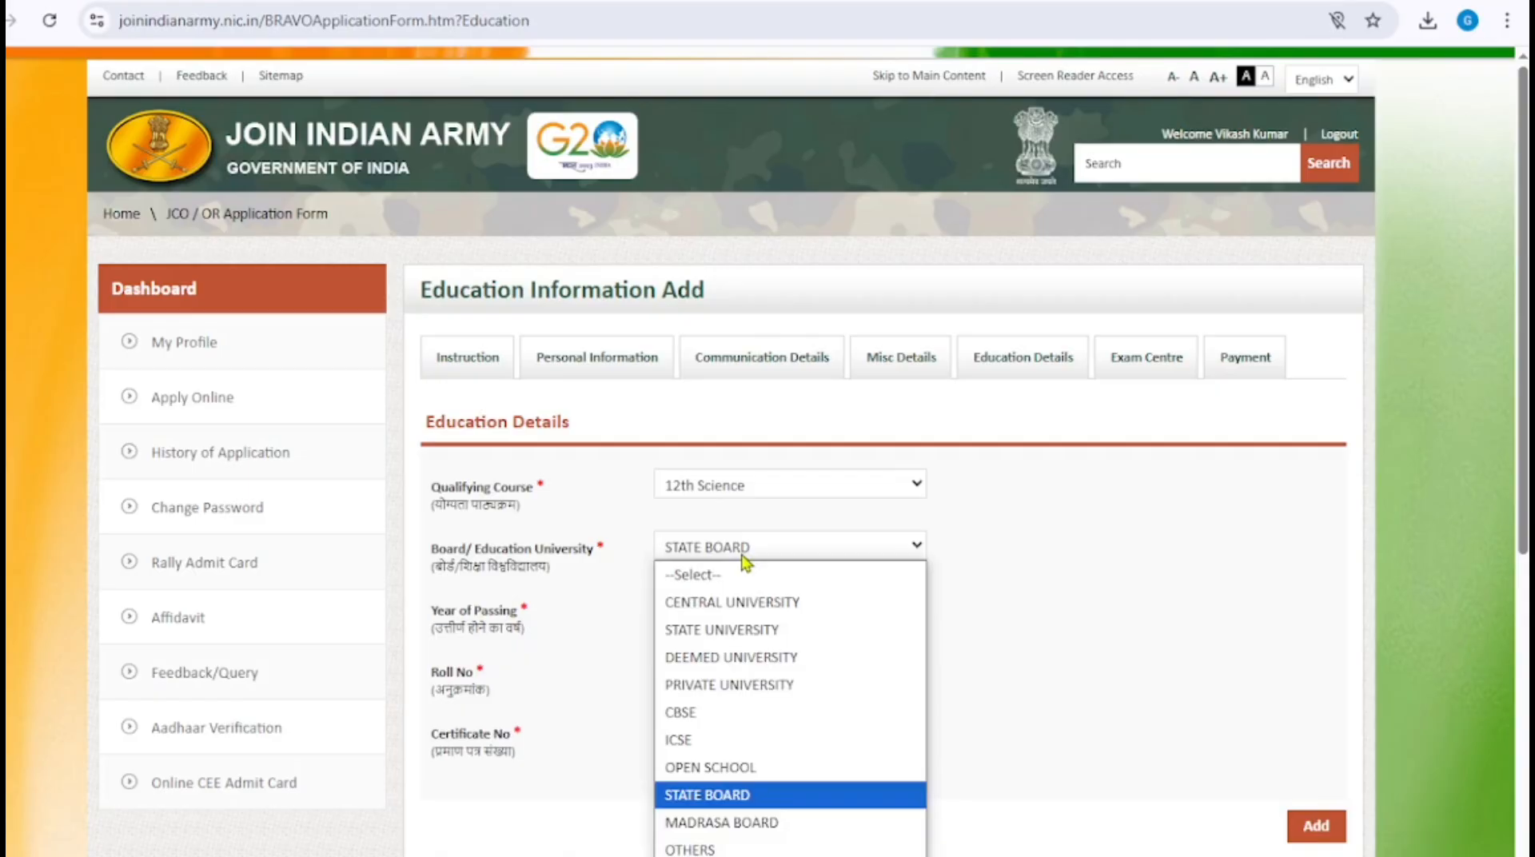
{"action": "left_click", "coordinate": [781, 803]}
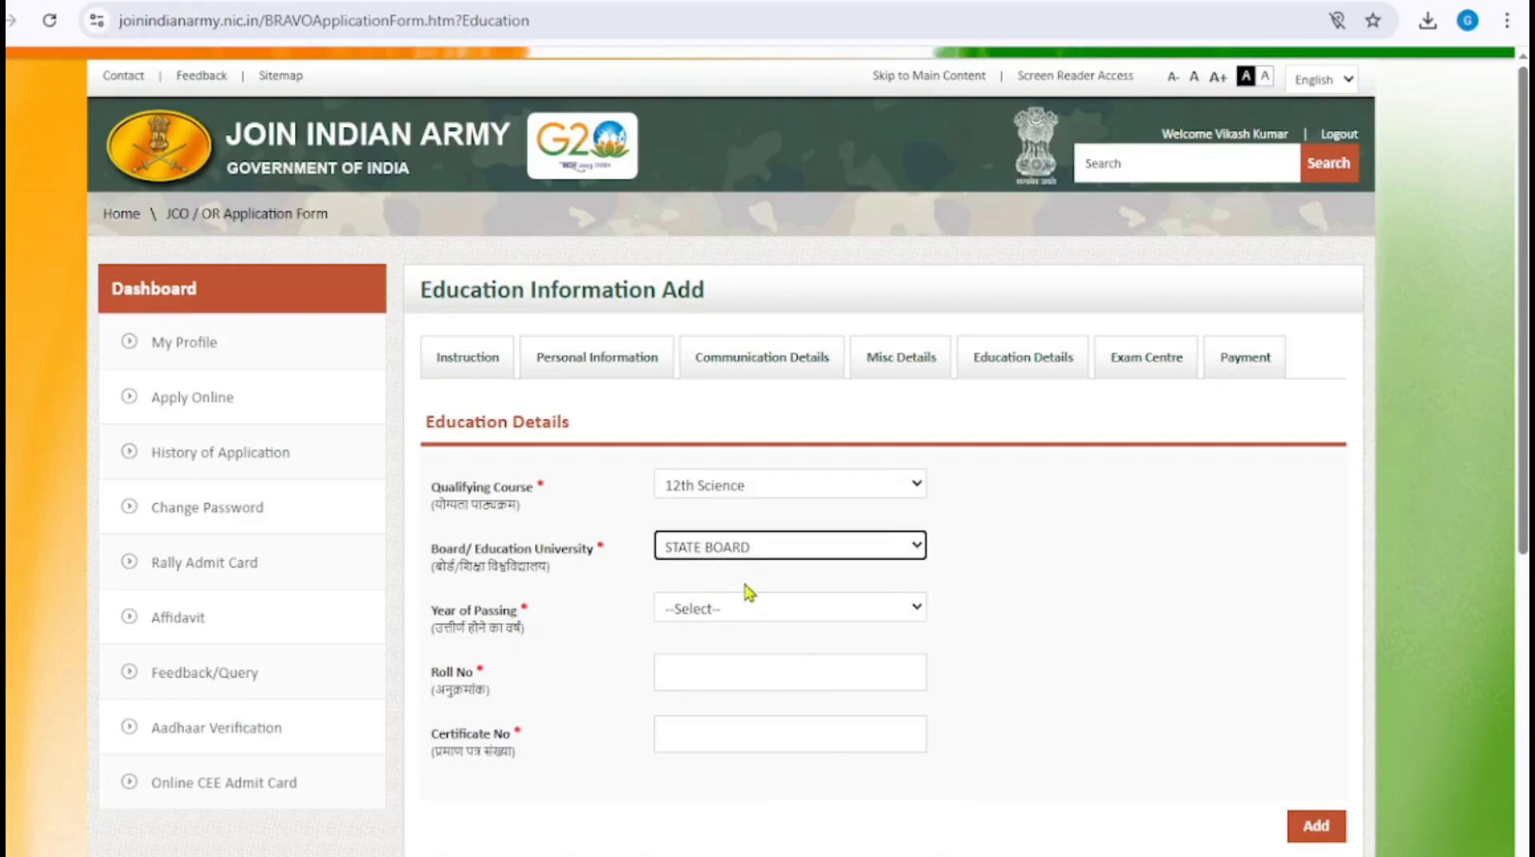
{"action": "left_click", "coordinate": [736, 611]}
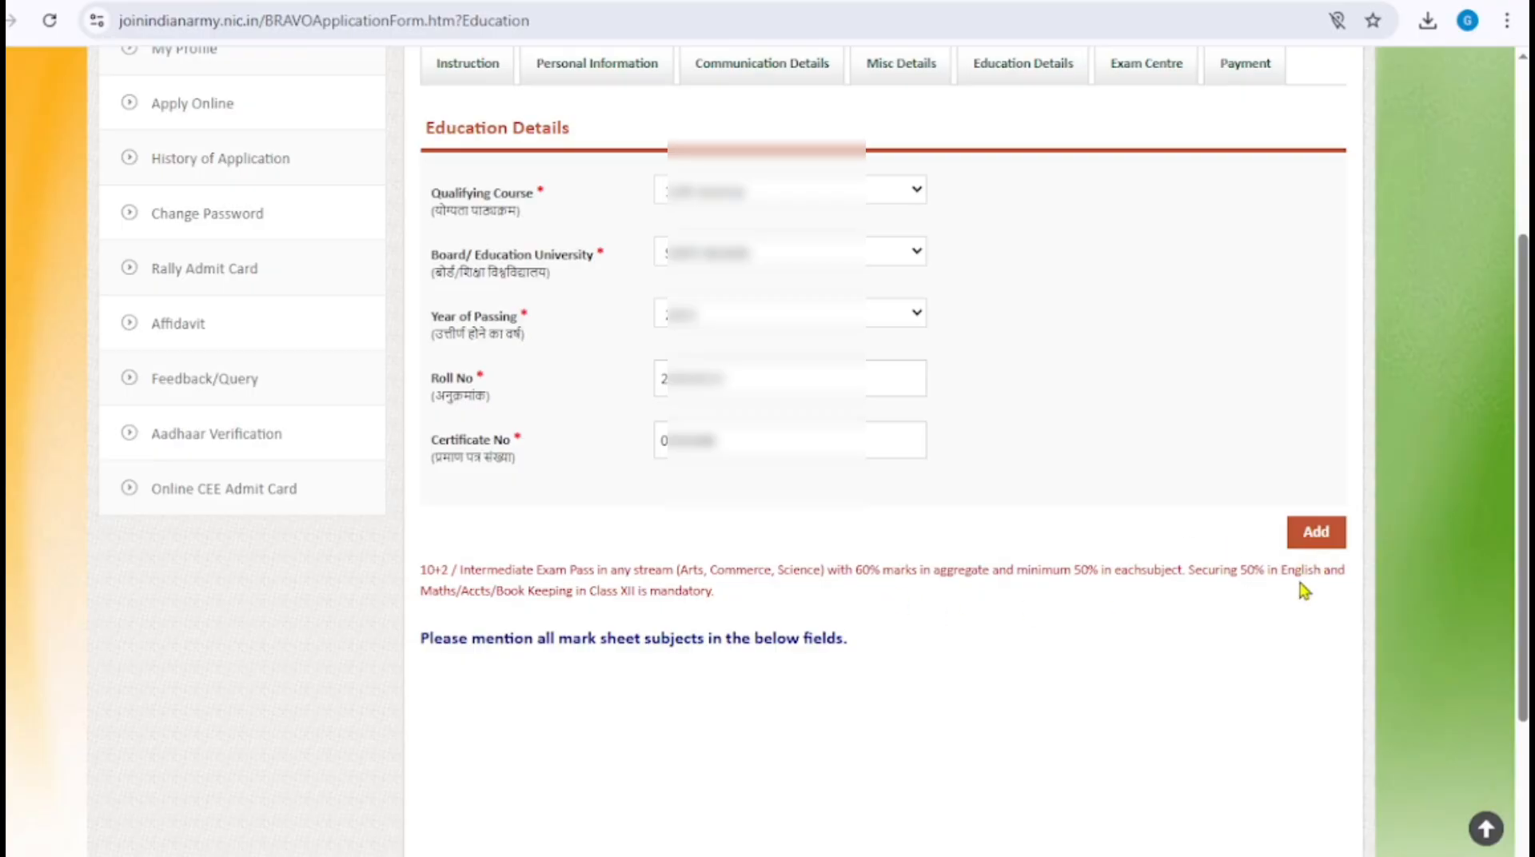
{"action": "left_click", "coordinate": [1319, 537]}
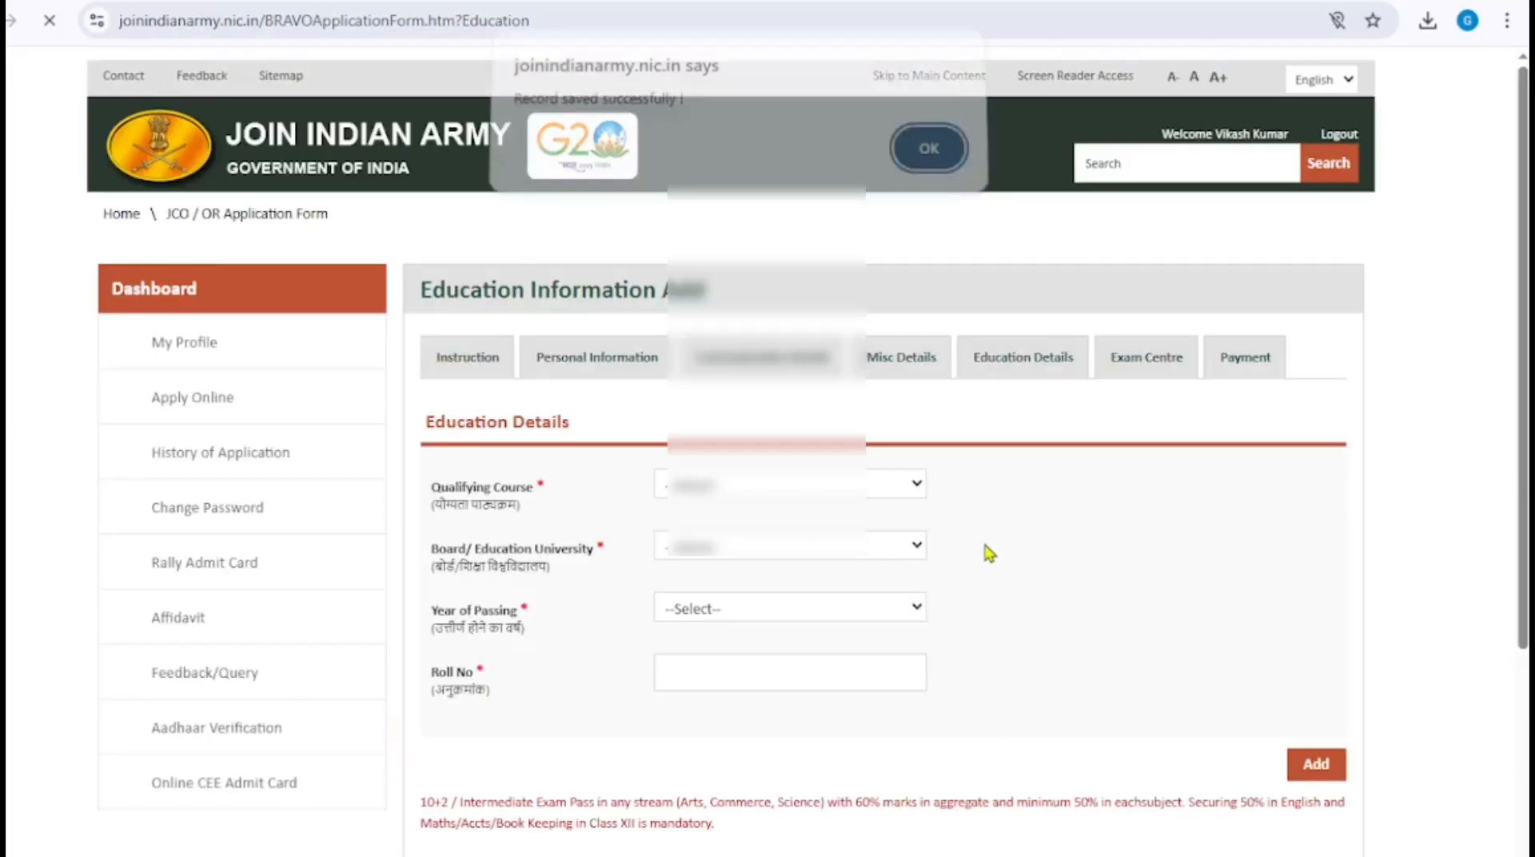
{"action": "left_click", "coordinate": [923, 162]}
- Add English to the 12th mark sheet subjects with 50 marks obtained out of 100
{"action": "scroll", "coordinate": [863, 363], "scroll_direction": "down", "scroll_amount": 3}
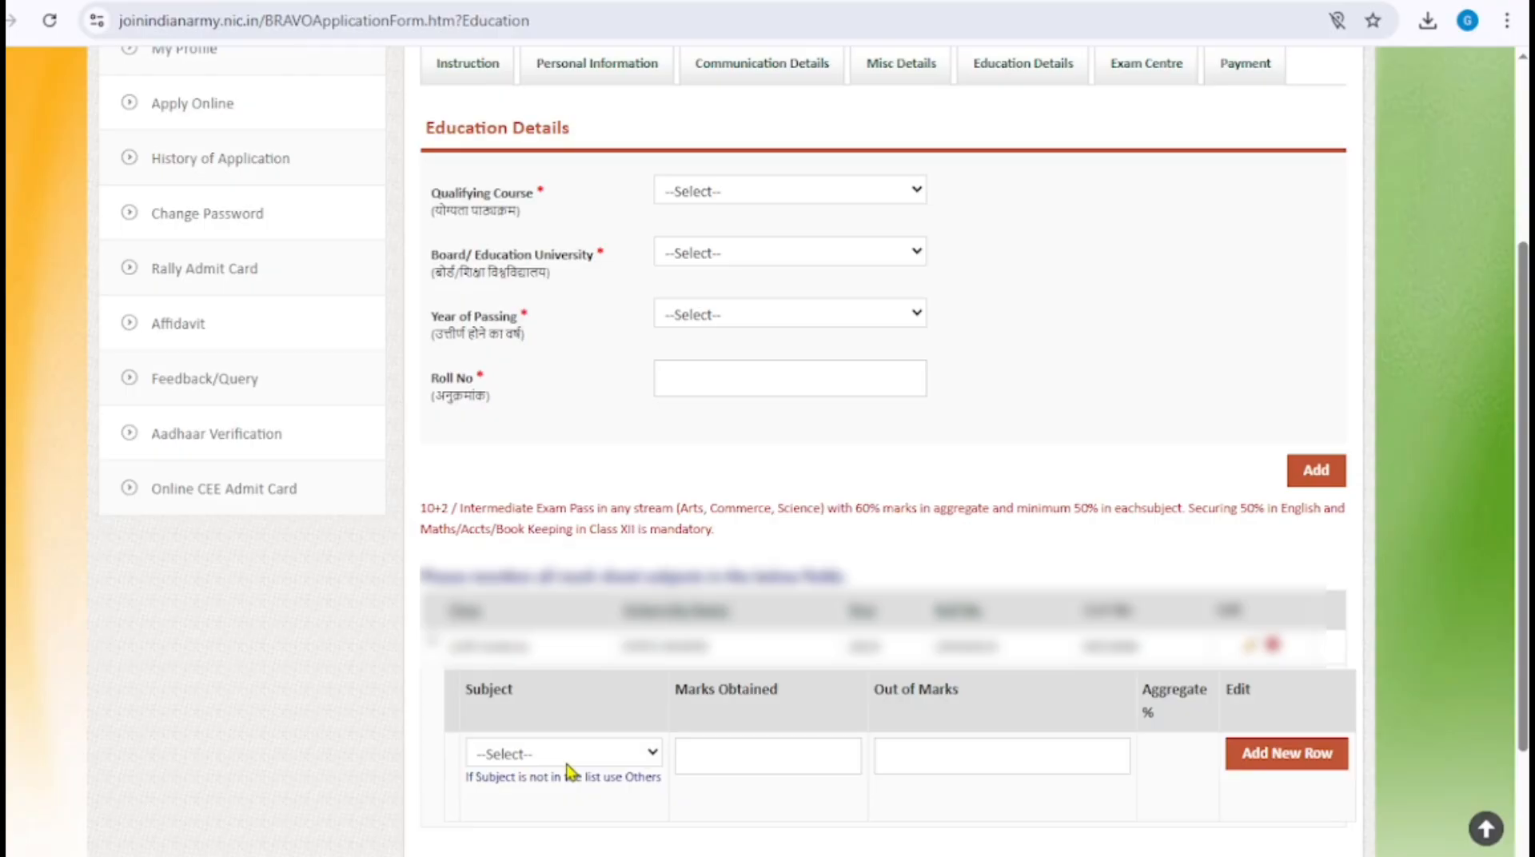
{"action": "left_click", "coordinate": [566, 755]}
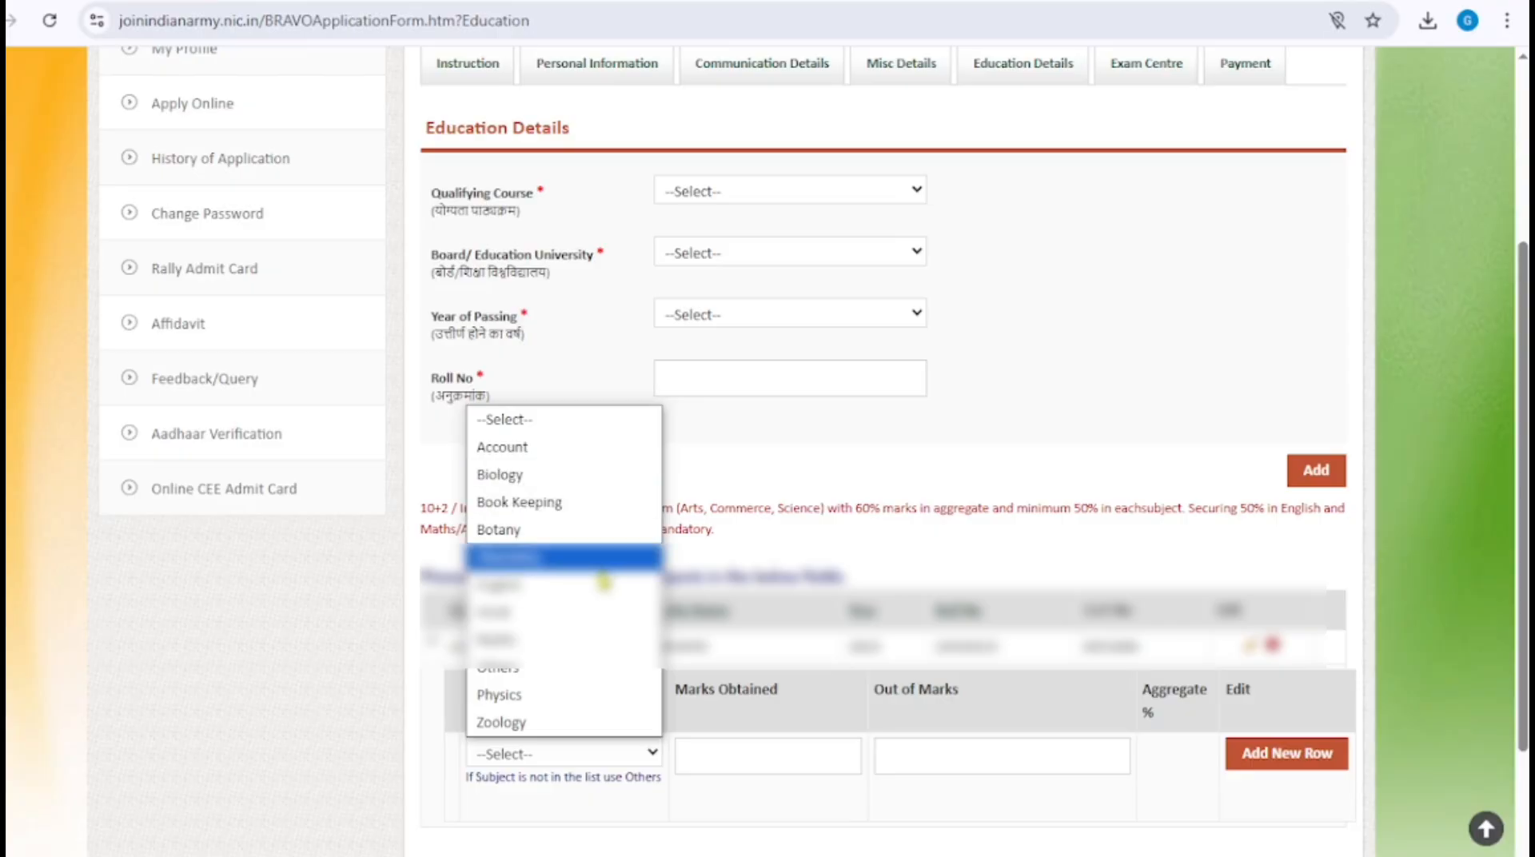
{"action": "left_click", "coordinate": [599, 584]}
{"action": "scroll", "coordinate": [758, 782], "scroll_direction": "up", "scroll_amount": 1}
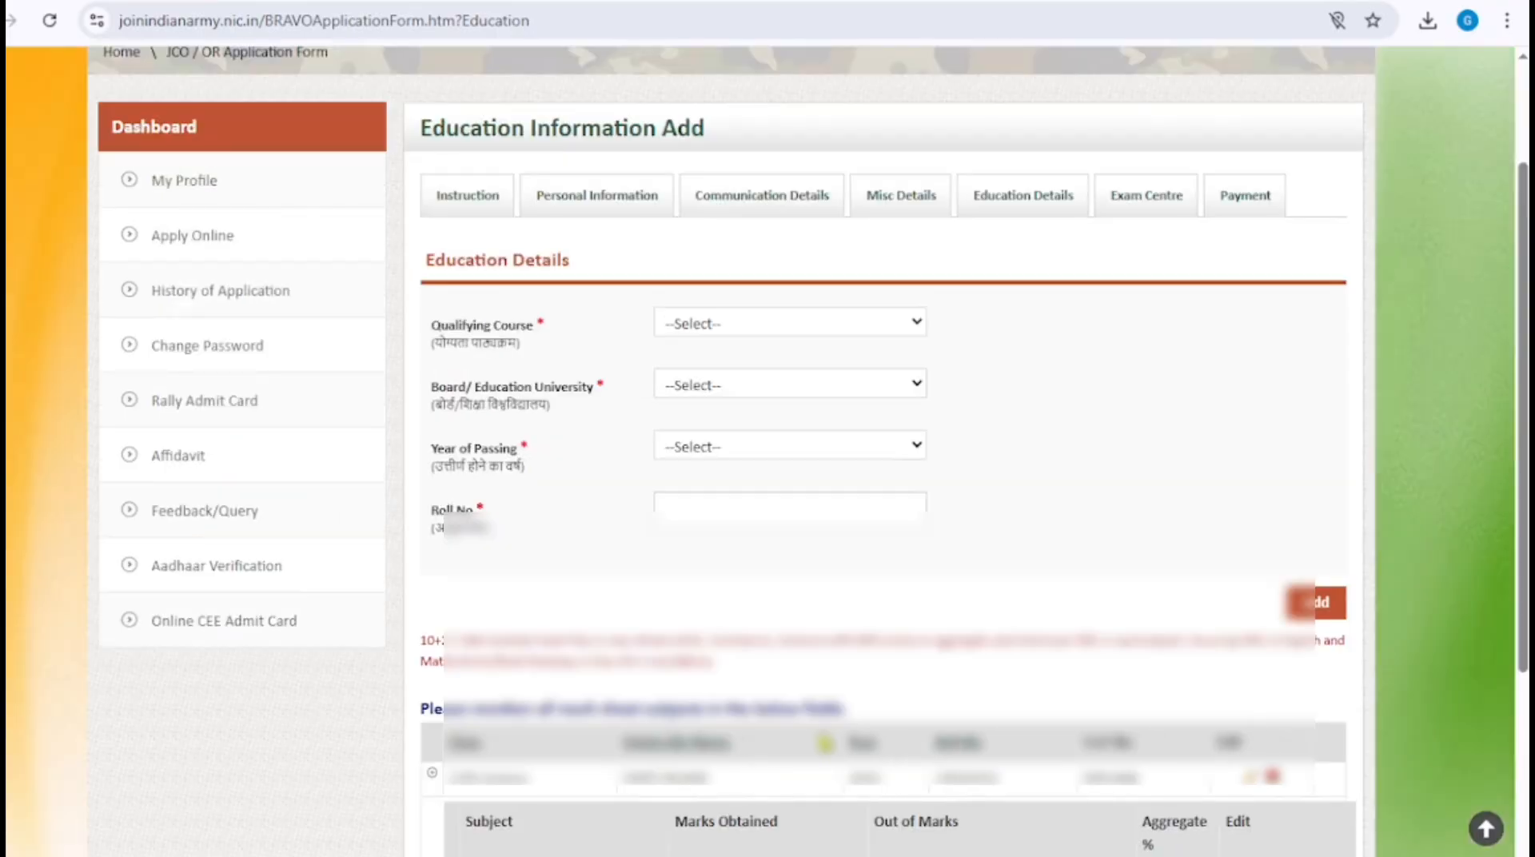
{"action": "scroll", "coordinate": [896, 645], "scroll_direction": "down", "scroll_amount": 1}
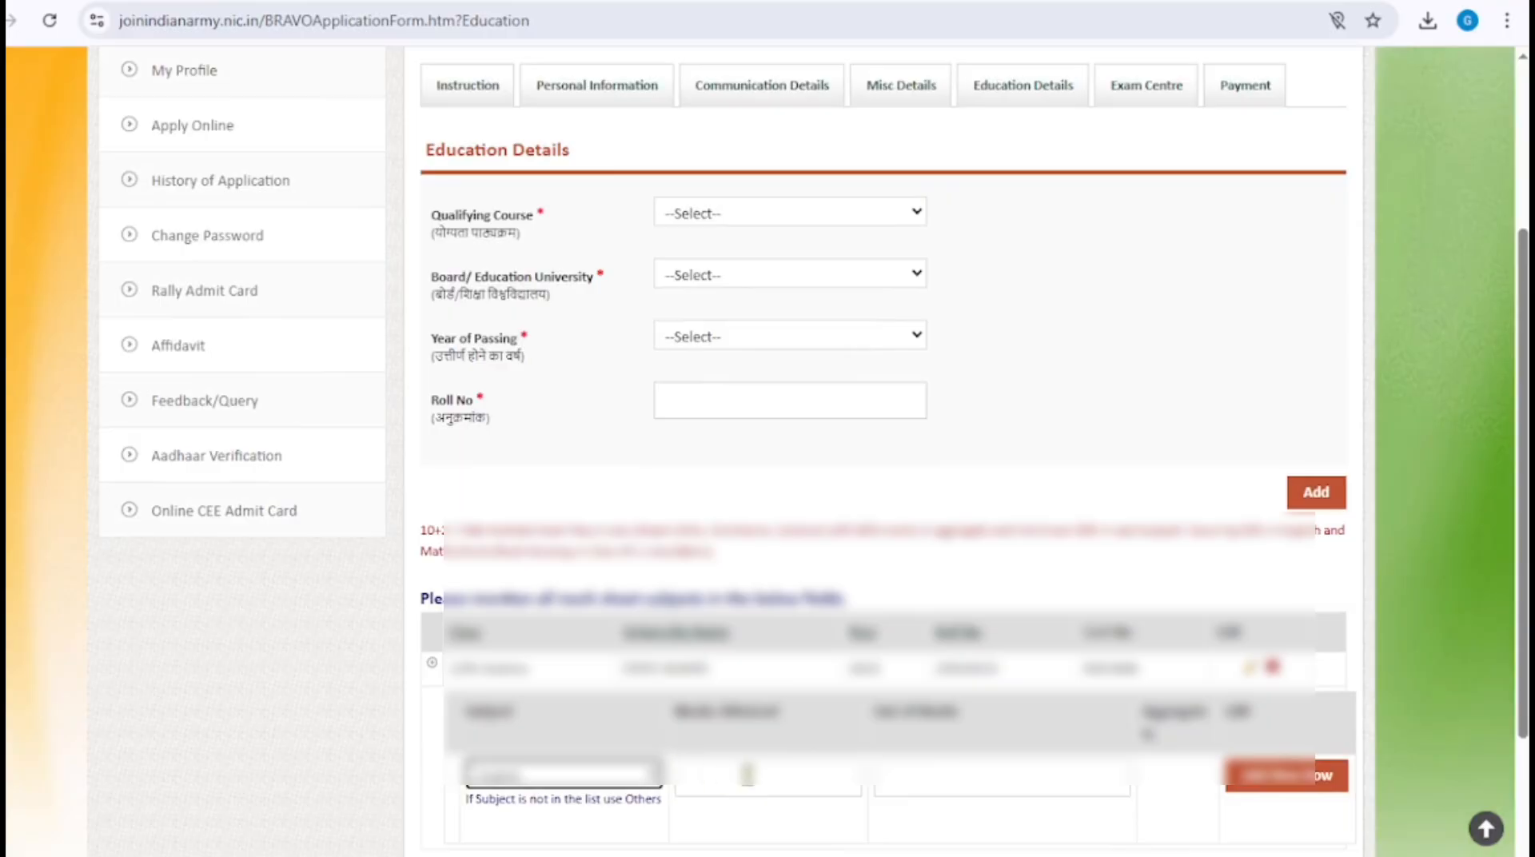
{"action": "left_click", "coordinate": [749, 774]}
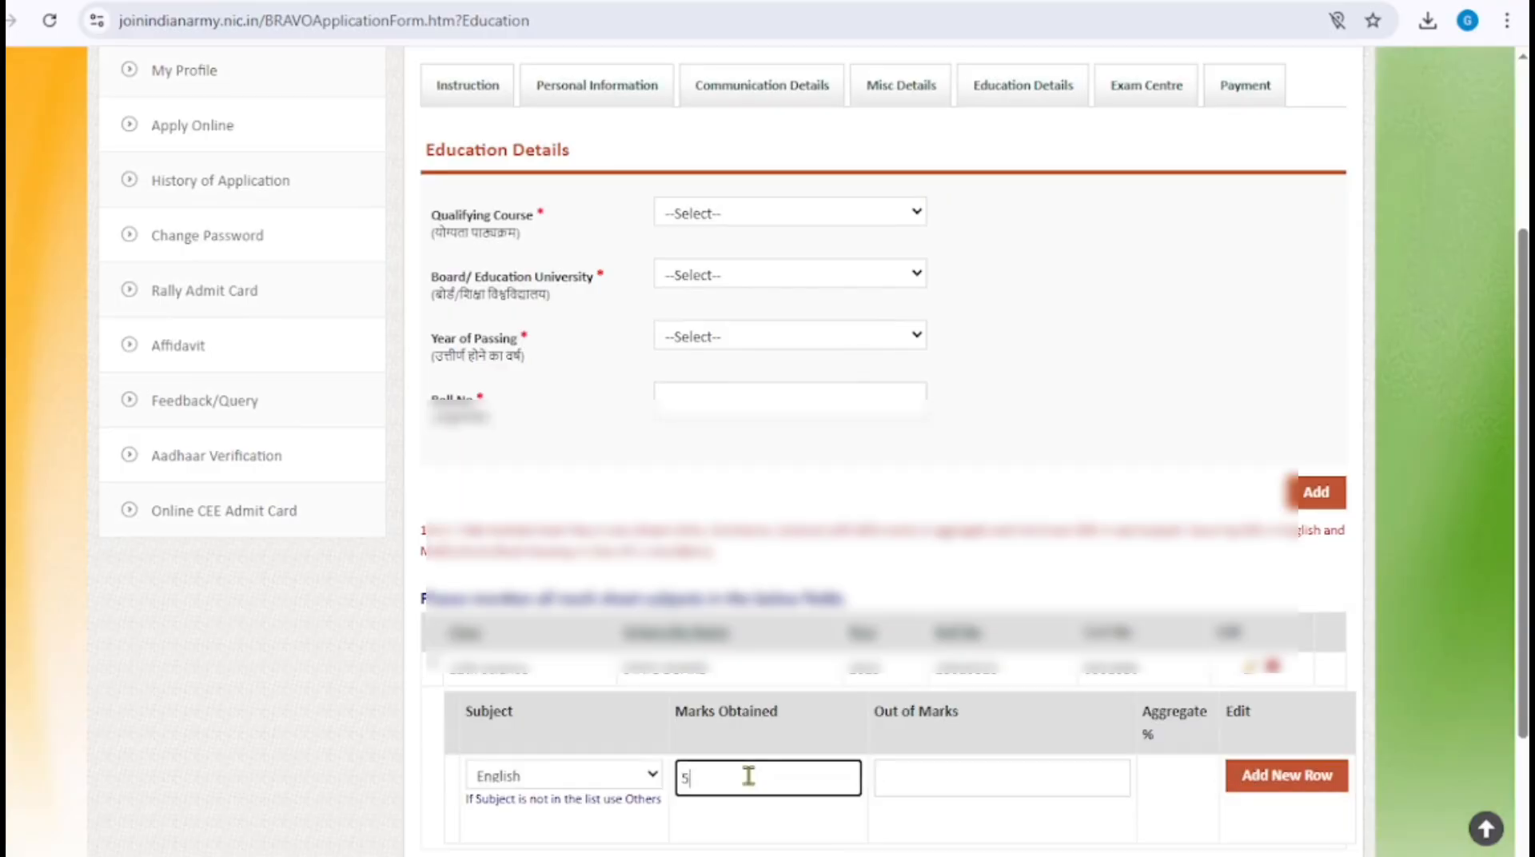
{"action": "left_click", "coordinate": [1000, 777]}
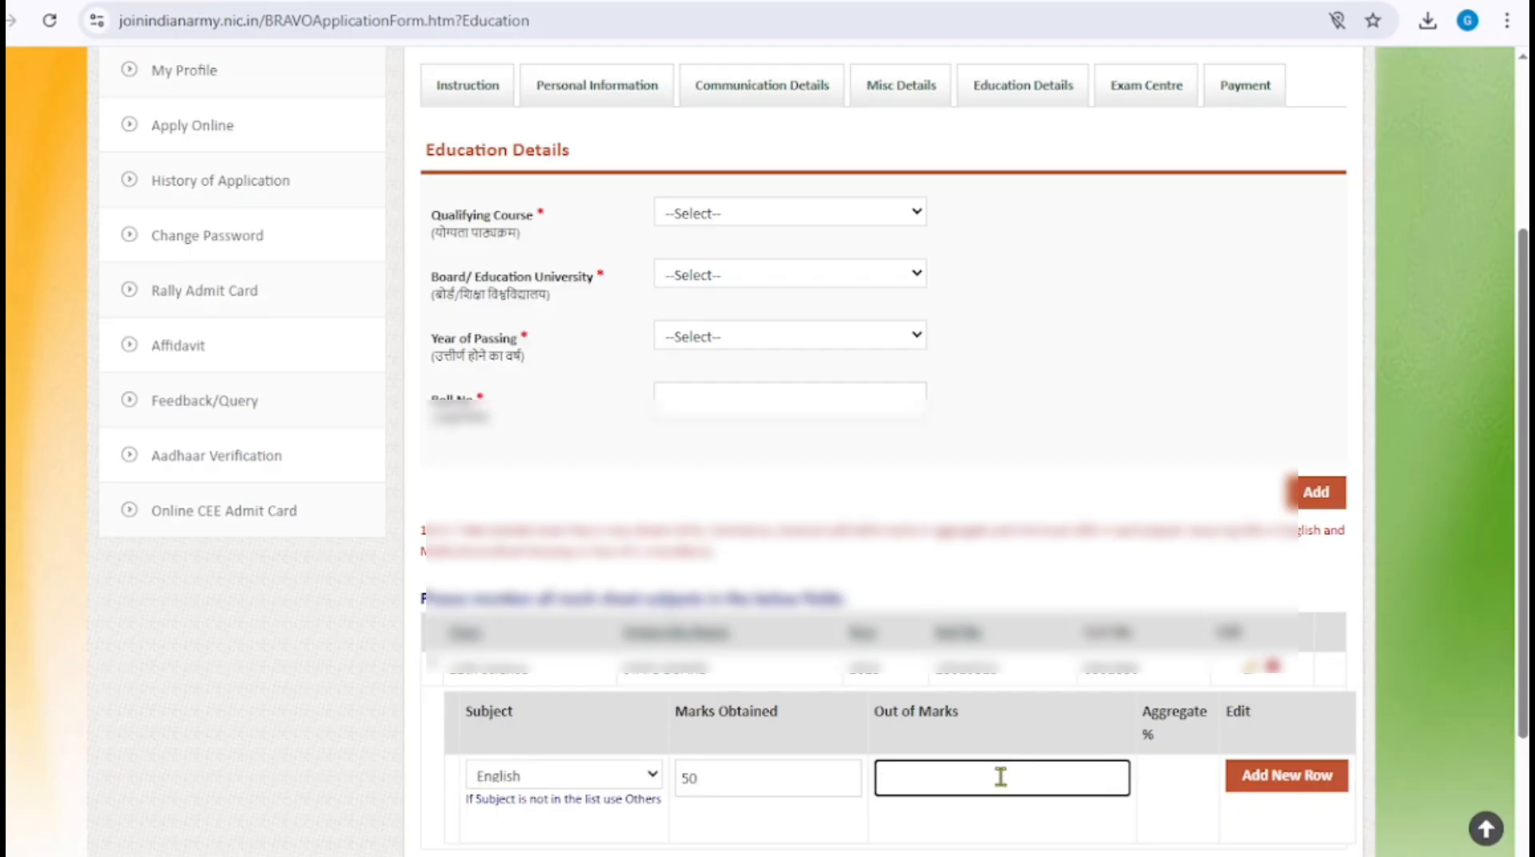
{"action": "type", "text": "100"}
{"action": "left_click", "coordinate": [1291, 776]}
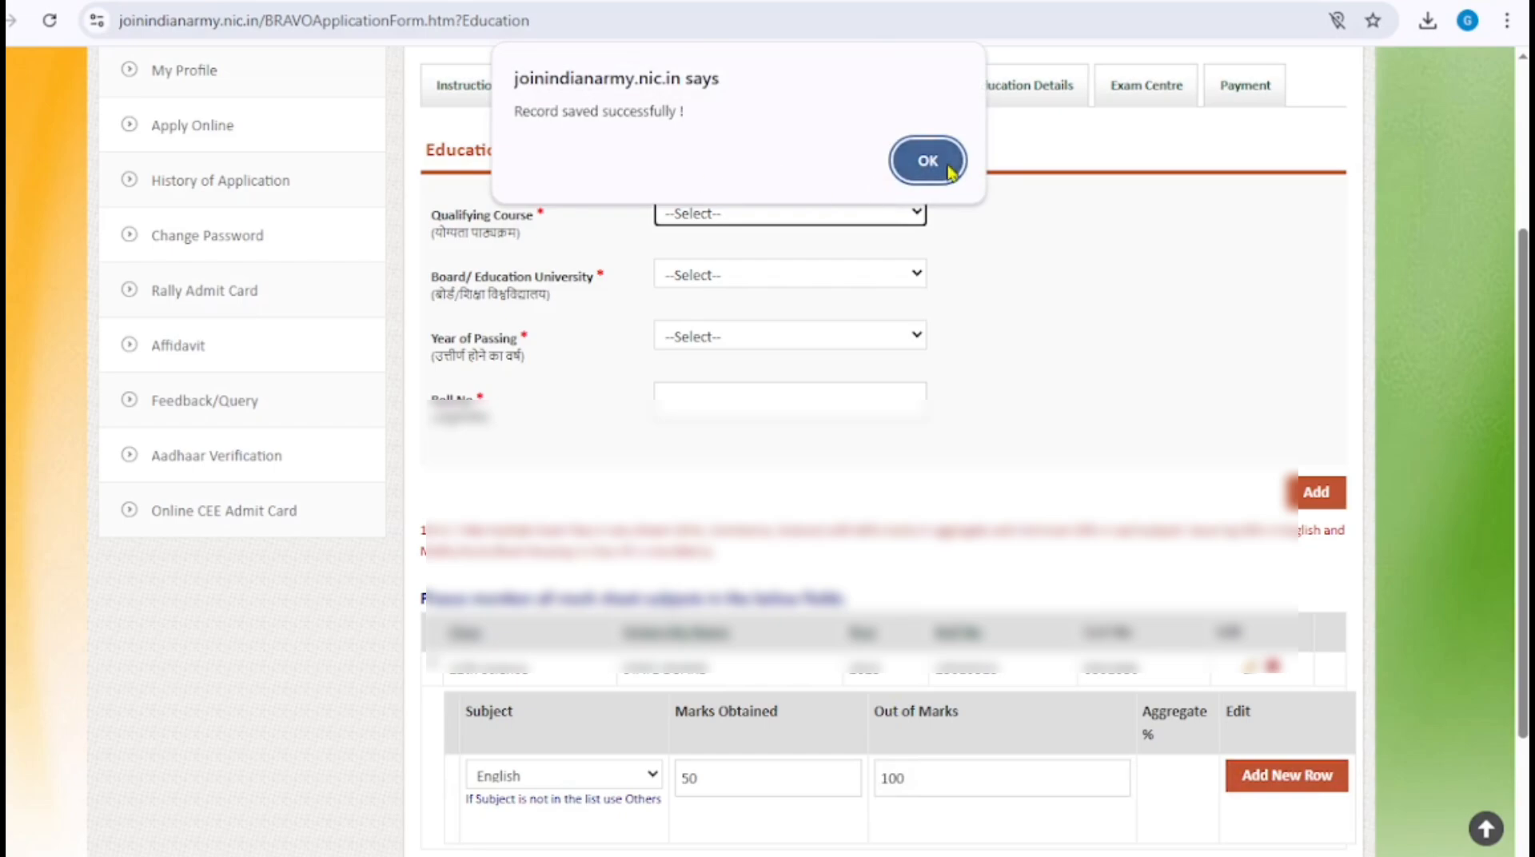
{"action": "left_click", "coordinate": [950, 170]}
- Add Hindi to the 12th mark sheet subjects with 77 marks obtained out of 100
{"action": "scroll", "coordinate": [952, 524], "scroll_direction": "down", "scroll_amount": 4}
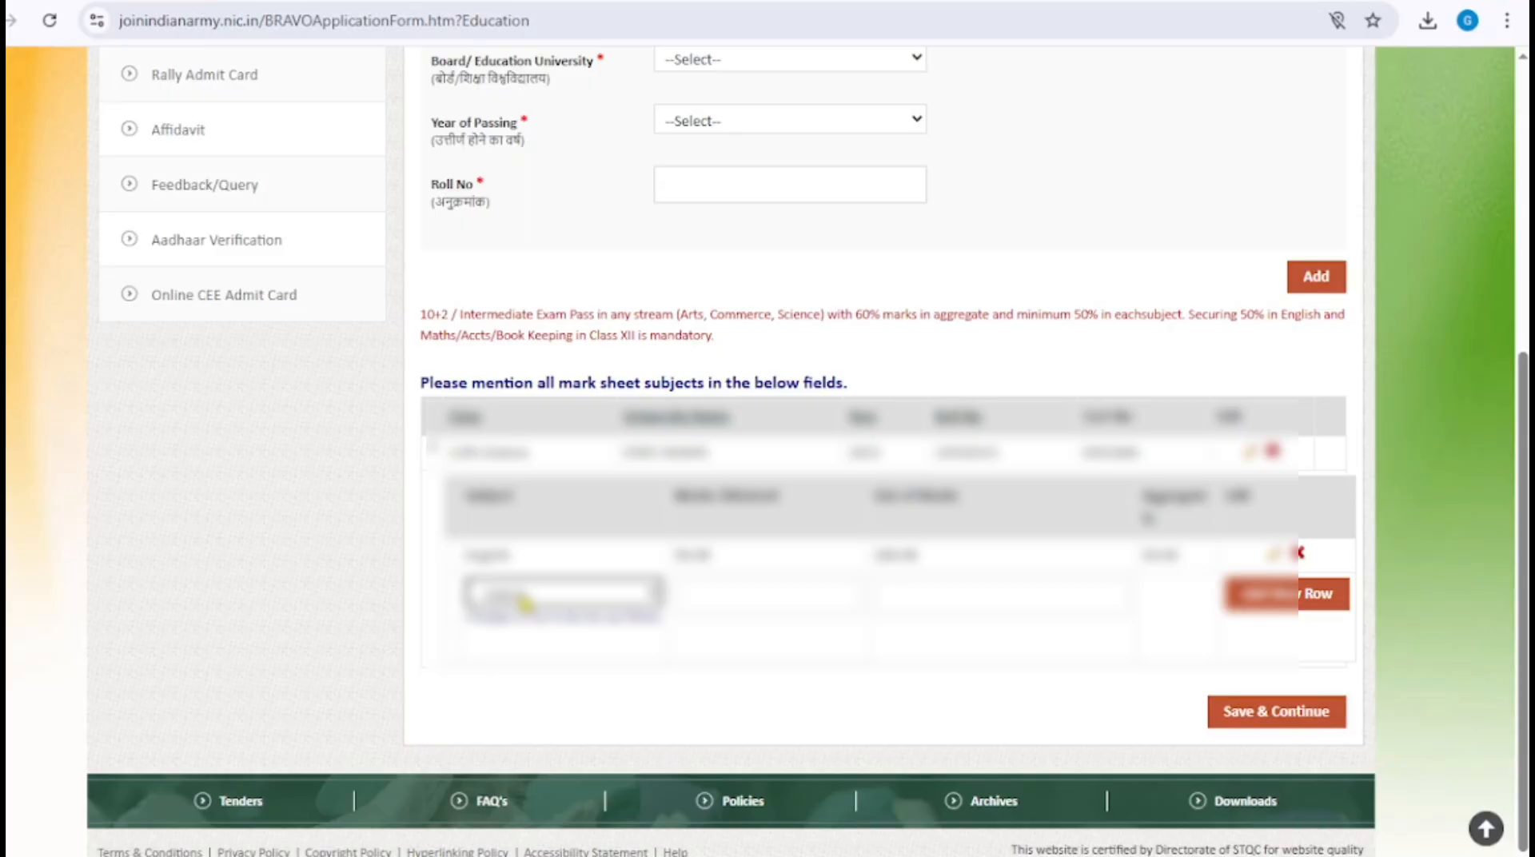
{"action": "left_click", "coordinate": [522, 602]}
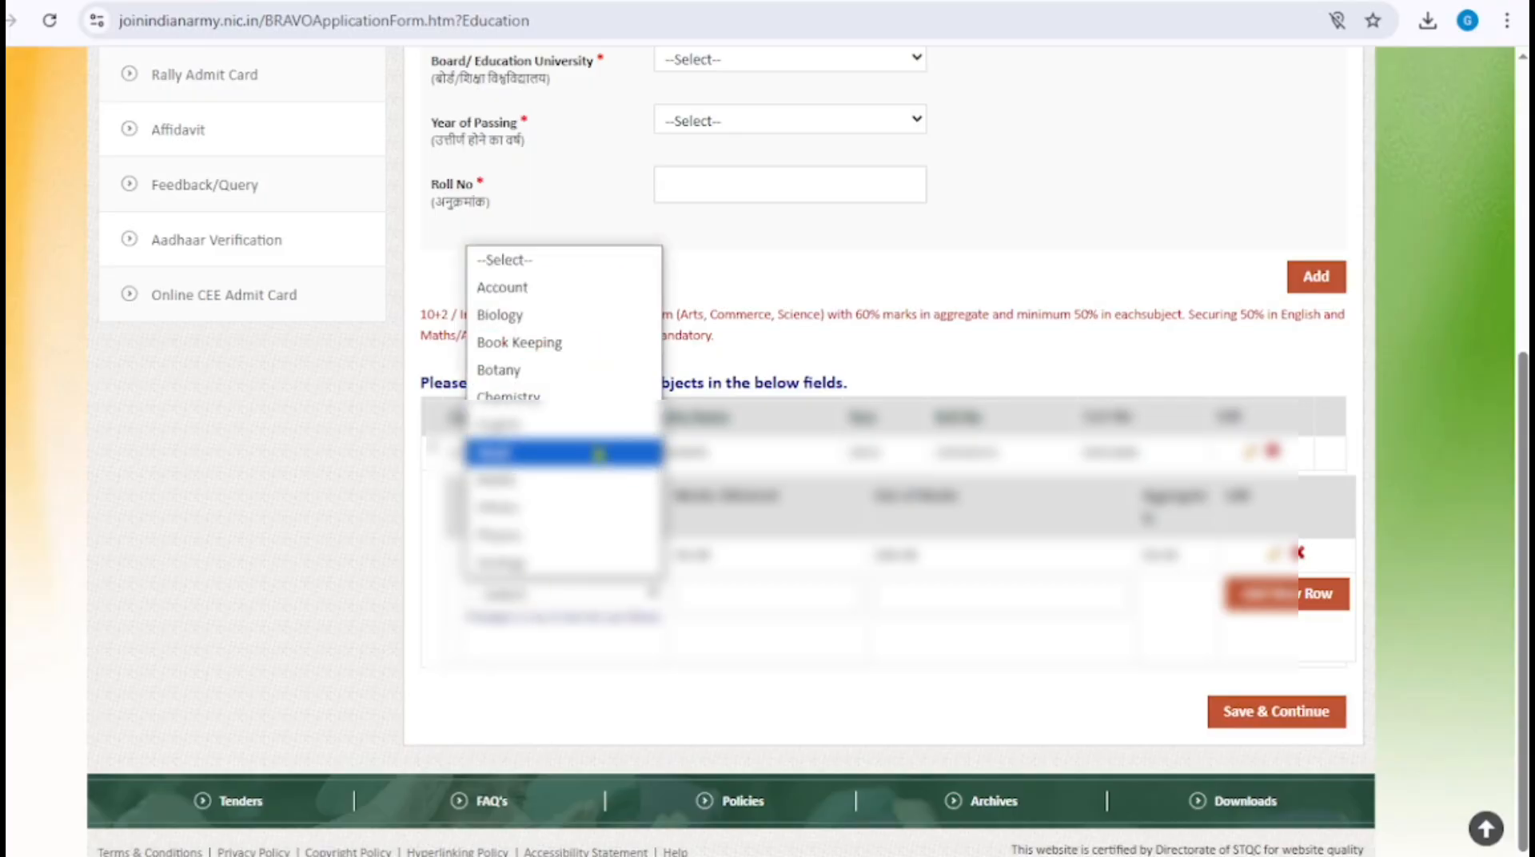
{"action": "left_click", "coordinate": [600, 452]}
{"action": "left_click", "coordinate": [711, 598]}
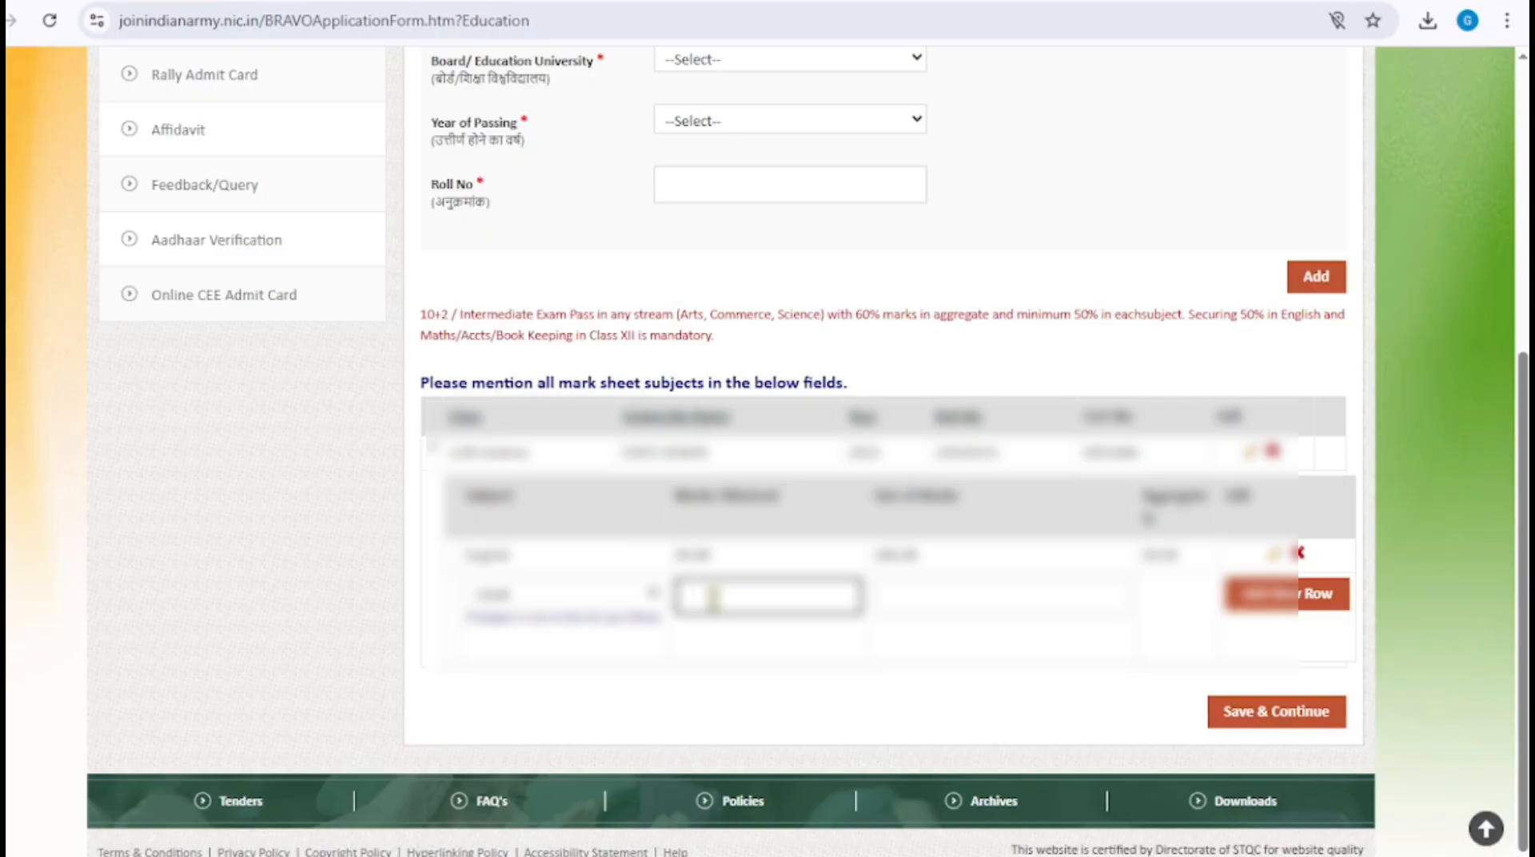
{"action": "scroll", "coordinate": [872, 689], "scroll_direction": "down", "scroll_amount": 1}
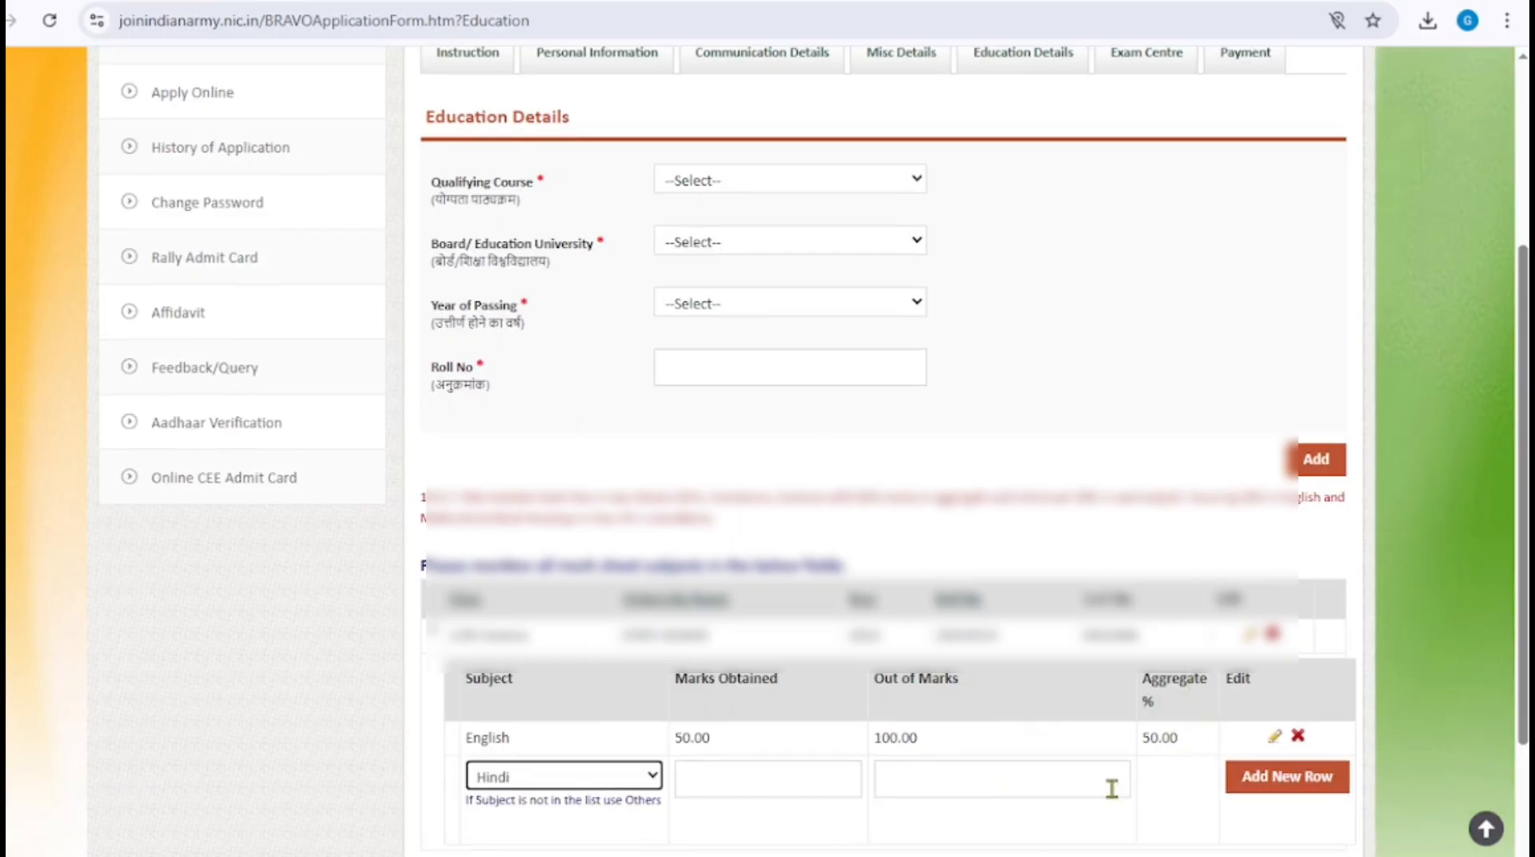
{"action": "left_click", "coordinate": [760, 780]}
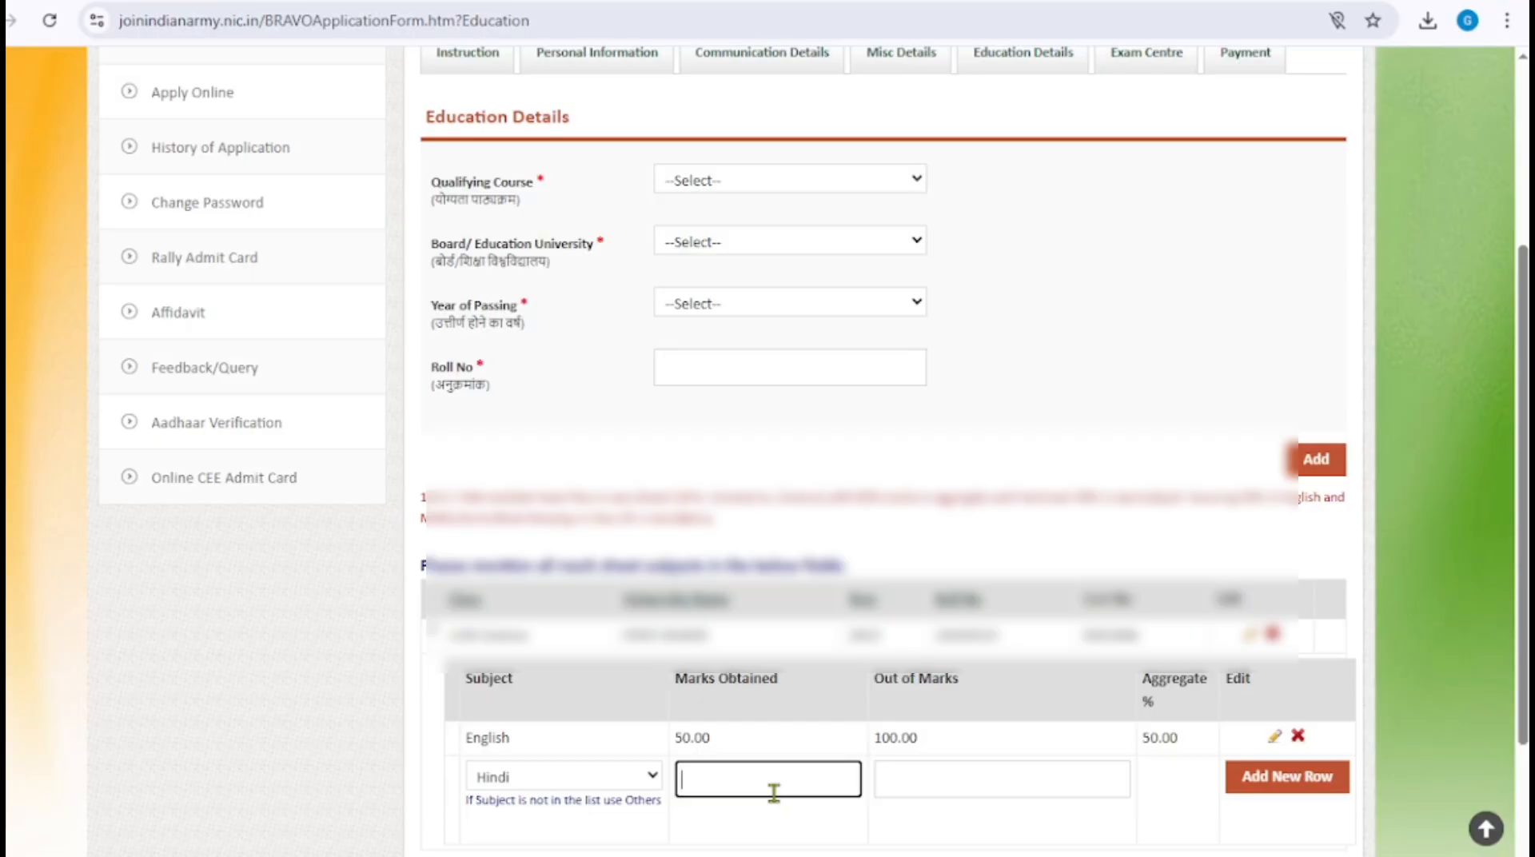
{"action": "type", "text": "77"}
{"action": "left_click", "coordinate": [976, 815]}
{"action": "left_click", "coordinate": [975, 780]}
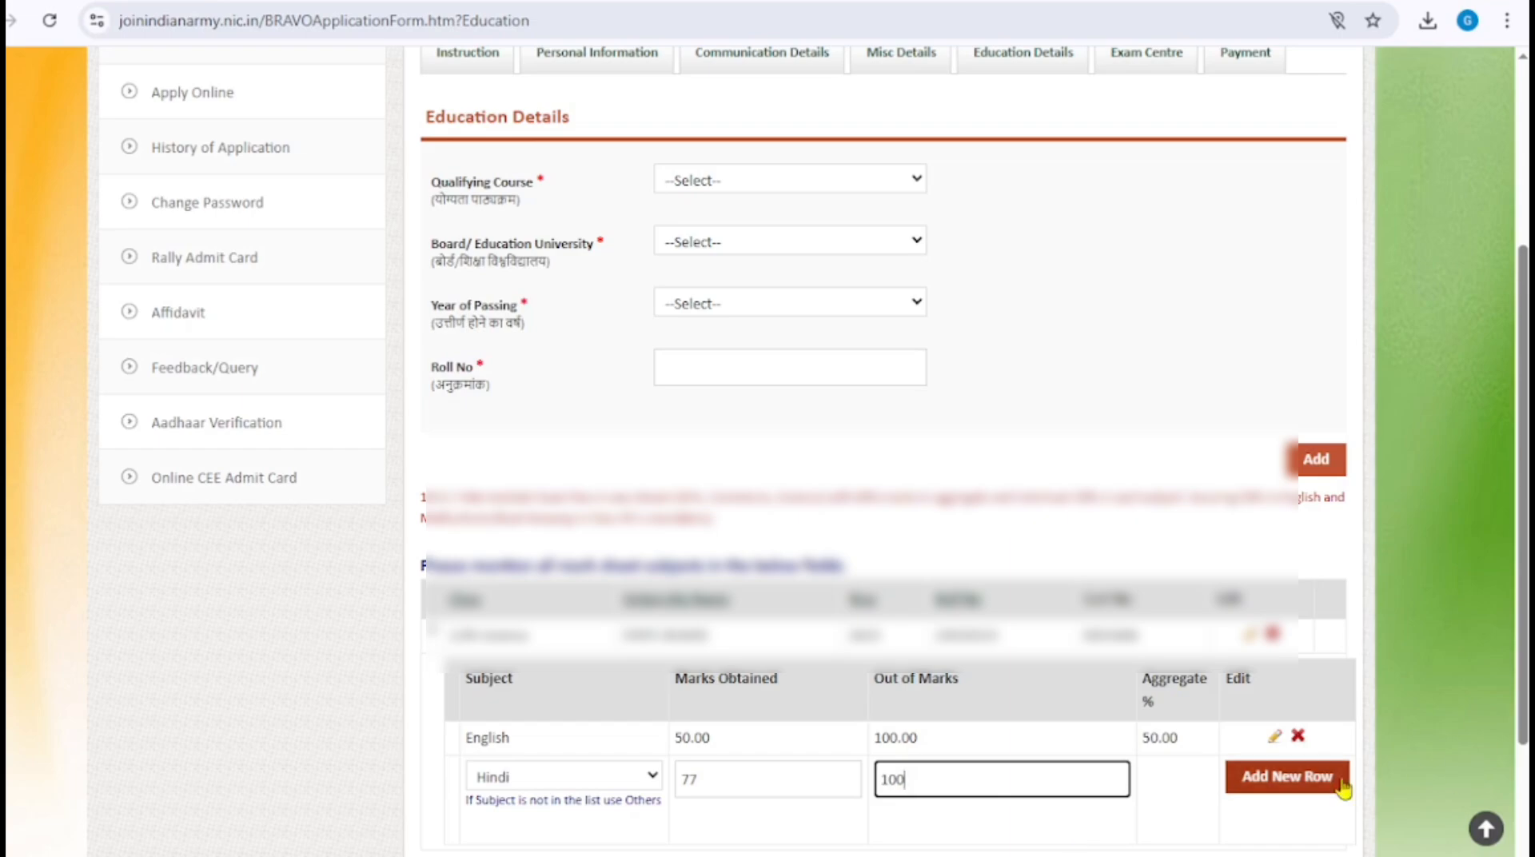
{"action": "left_click", "coordinate": [1295, 779]}
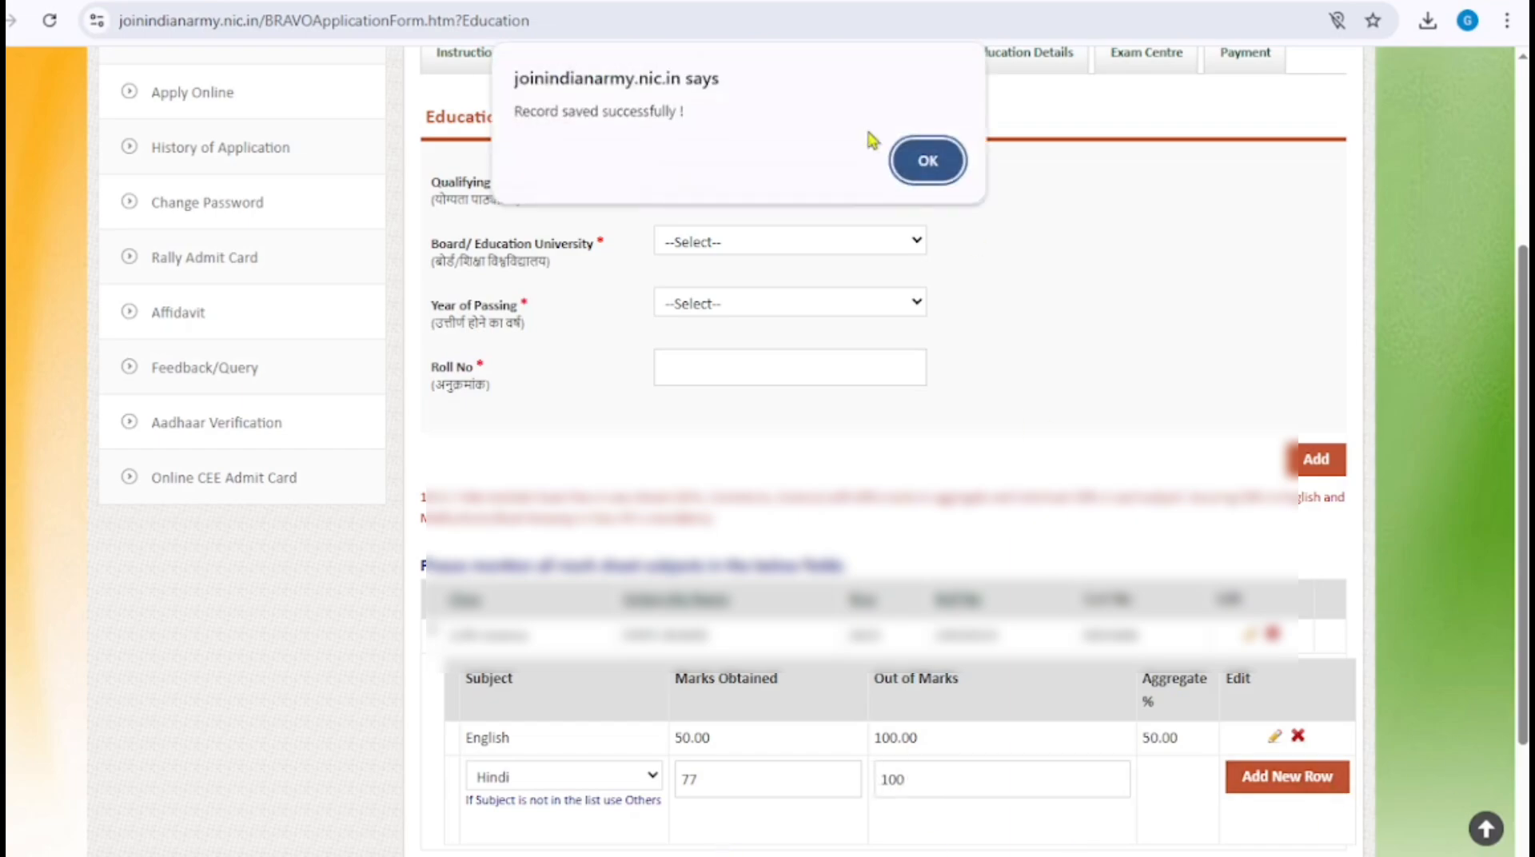
{"action": "left_click", "coordinate": [923, 156]}
- Add Physics to the 12th mark sheet subjects with 69 marks obtained out of 100
{"action": "scroll", "coordinate": [1127, 511], "scroll_direction": "down", "scroll_amount": 2}
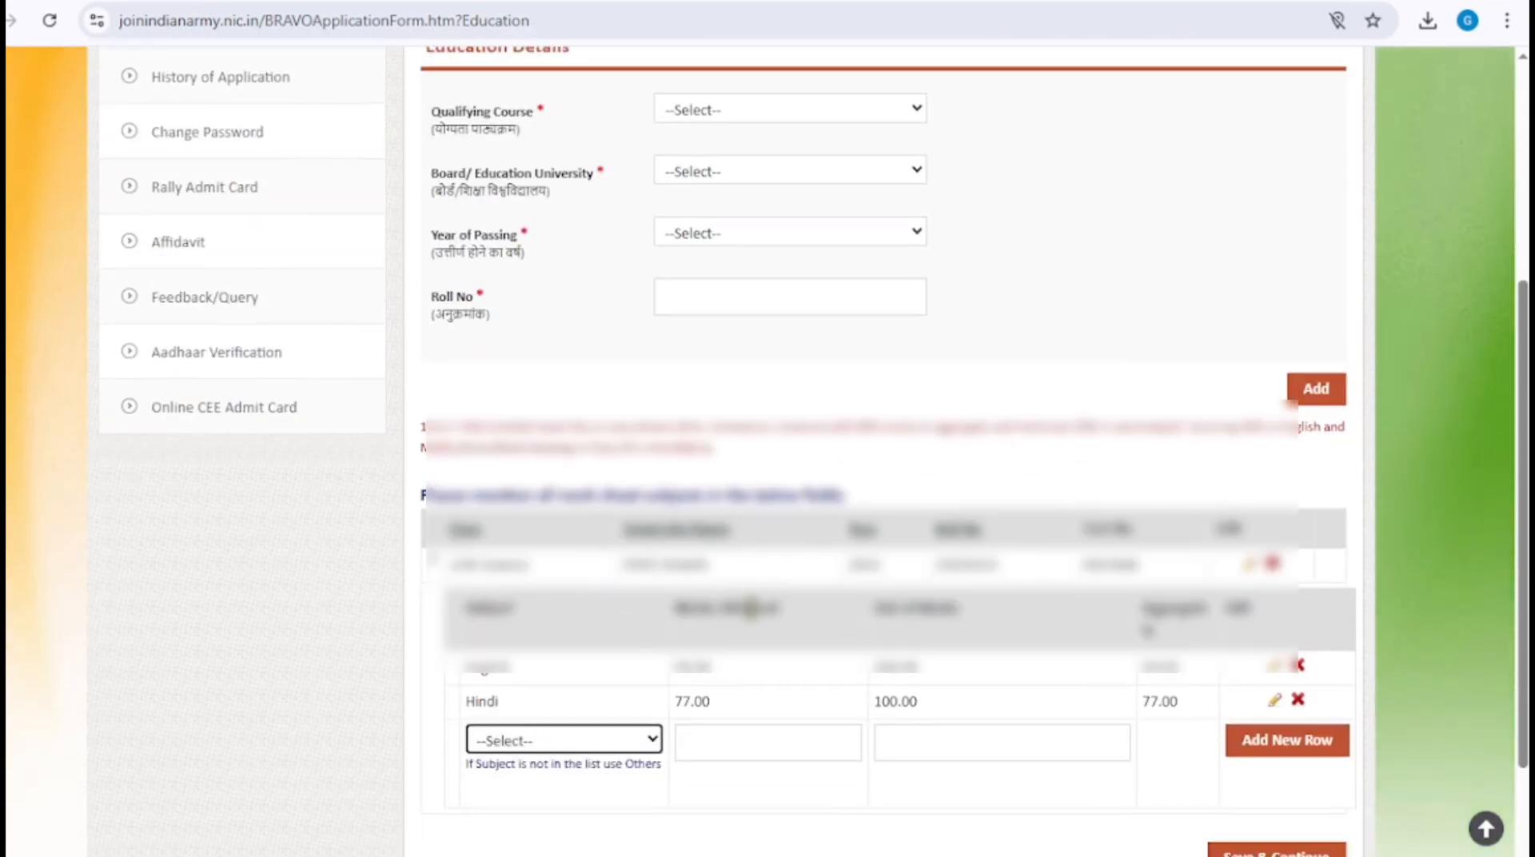
{"action": "left_click", "coordinate": [572, 742]}
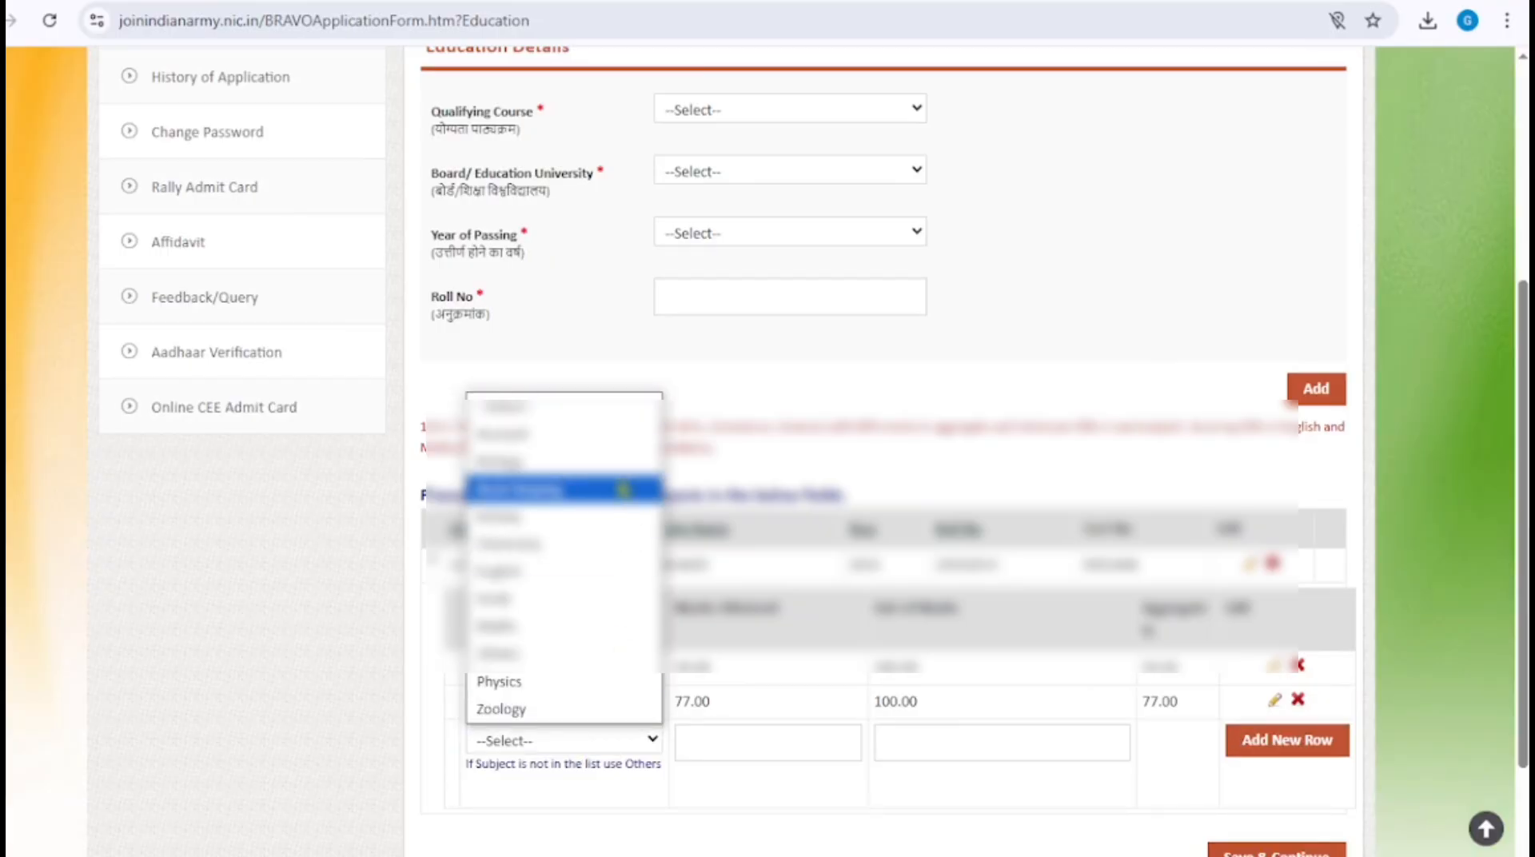
{"action": "left_click", "coordinate": [551, 682]}
{"action": "scroll", "coordinate": [720, 748], "scroll_direction": "up", "scroll_amount": 2}
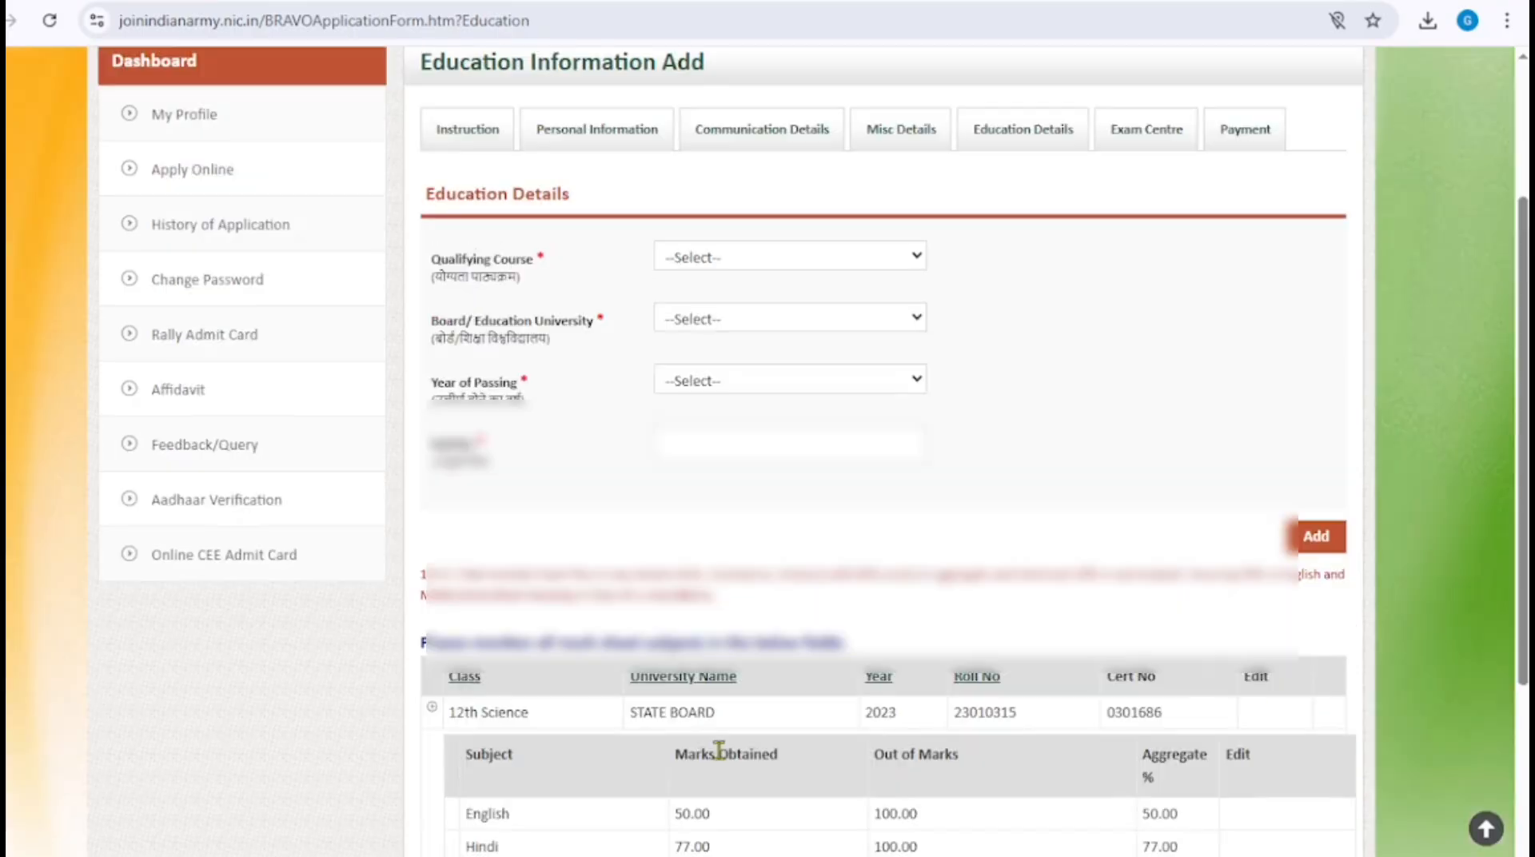
{"action": "scroll", "coordinate": [719, 750], "scroll_direction": "down", "scroll_amount": 2}
{"action": "left_click", "coordinate": [713, 742]}
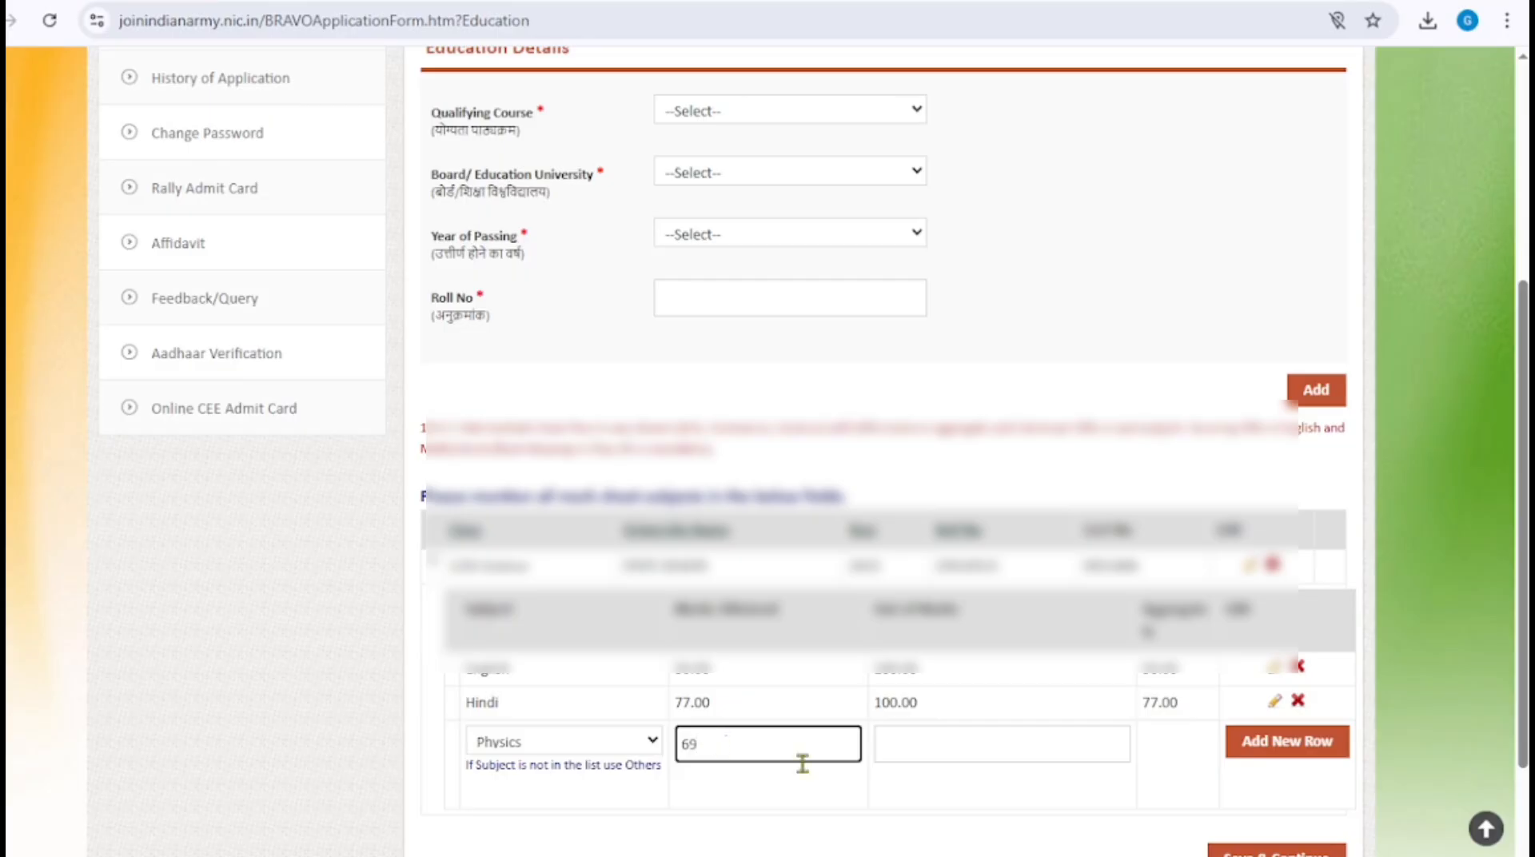
{"action": "left_click", "coordinate": [919, 745]}
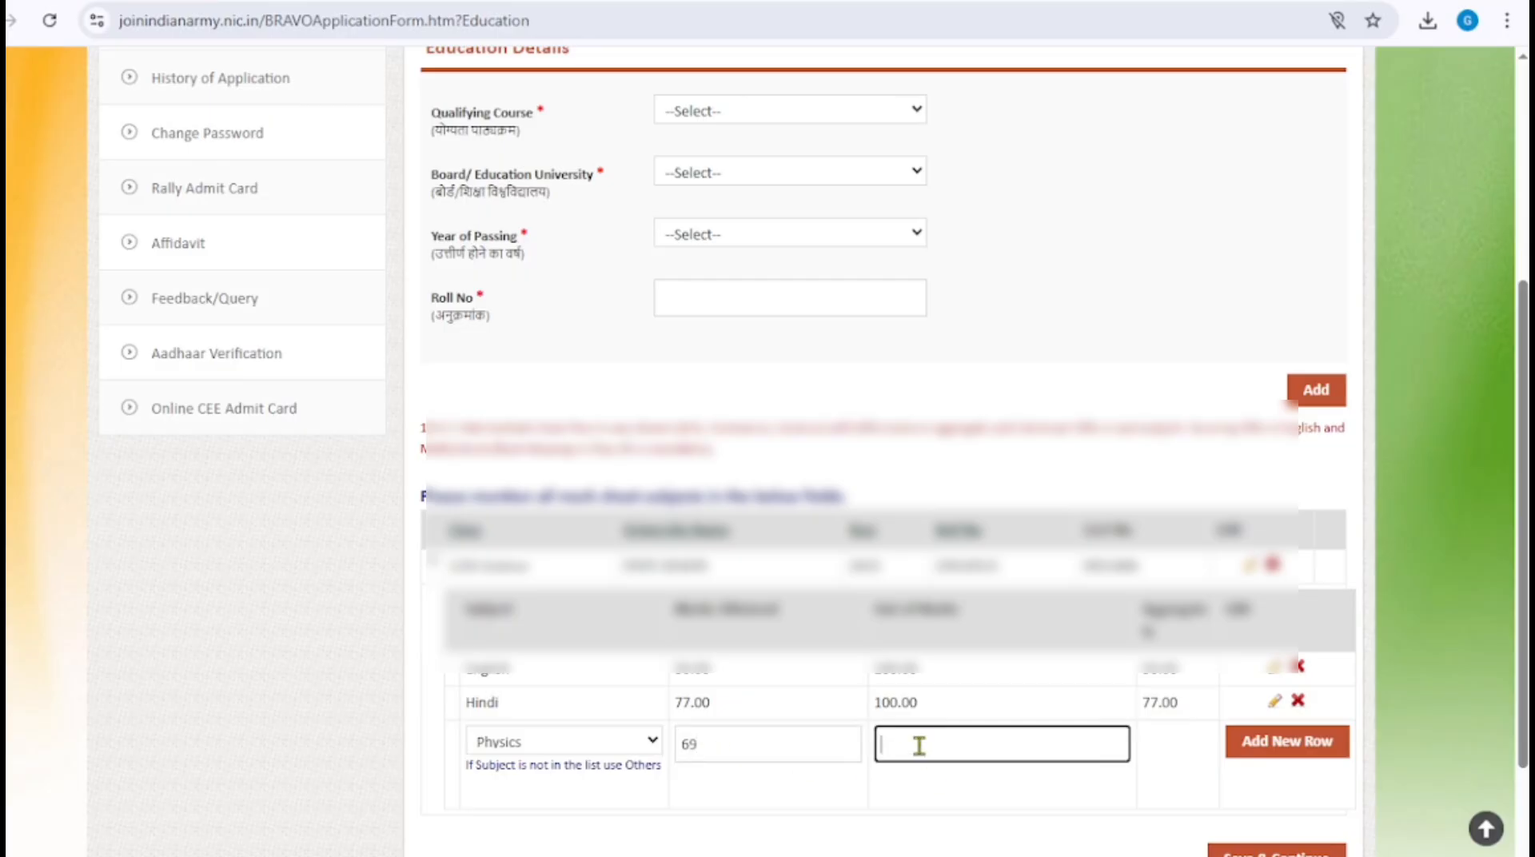
{"action": "left_click", "coordinate": [1244, 745]}
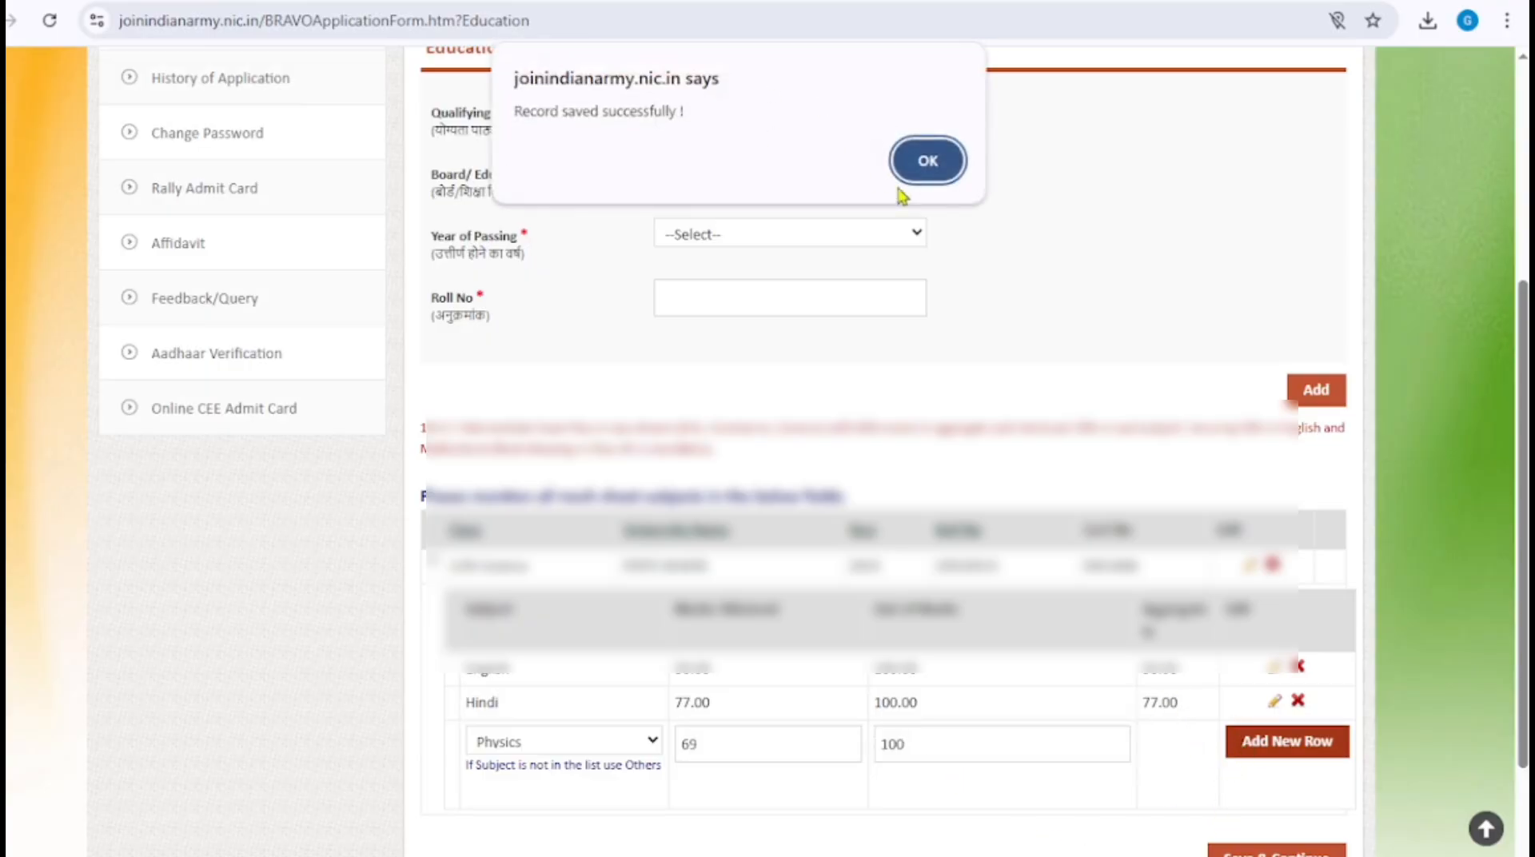
{"action": "left_click", "coordinate": [948, 168]}
- Add Chemistry with 63 marks and Biology with 55 marks to the mark sheet subjects, each out of 100
{"action": "scroll", "coordinate": [943, 471], "scroll_direction": "down", "scroll_amount": 3}
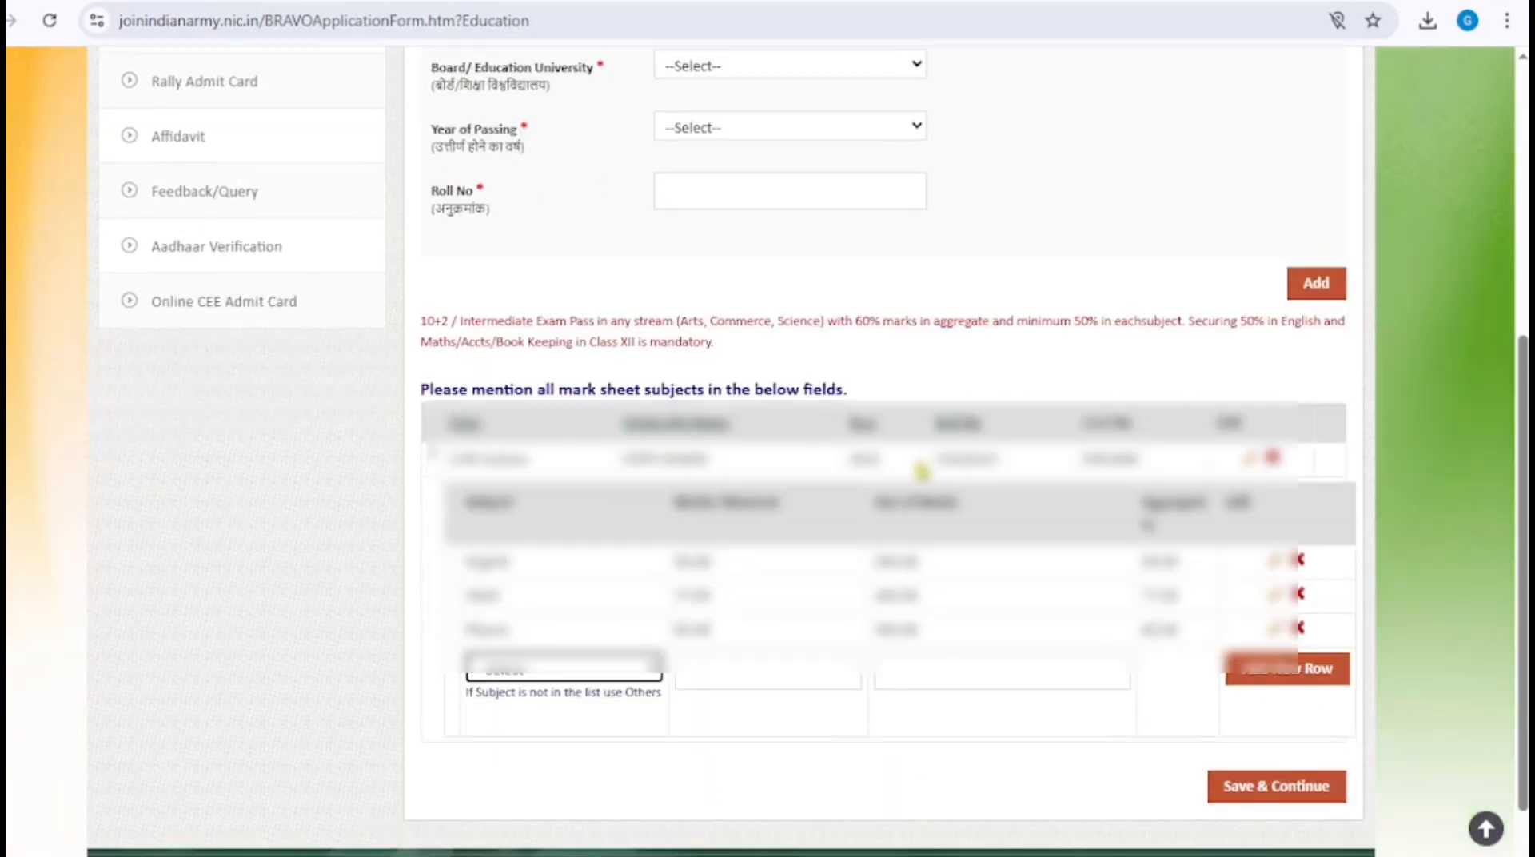
{"action": "left_click", "coordinate": [538, 678]}
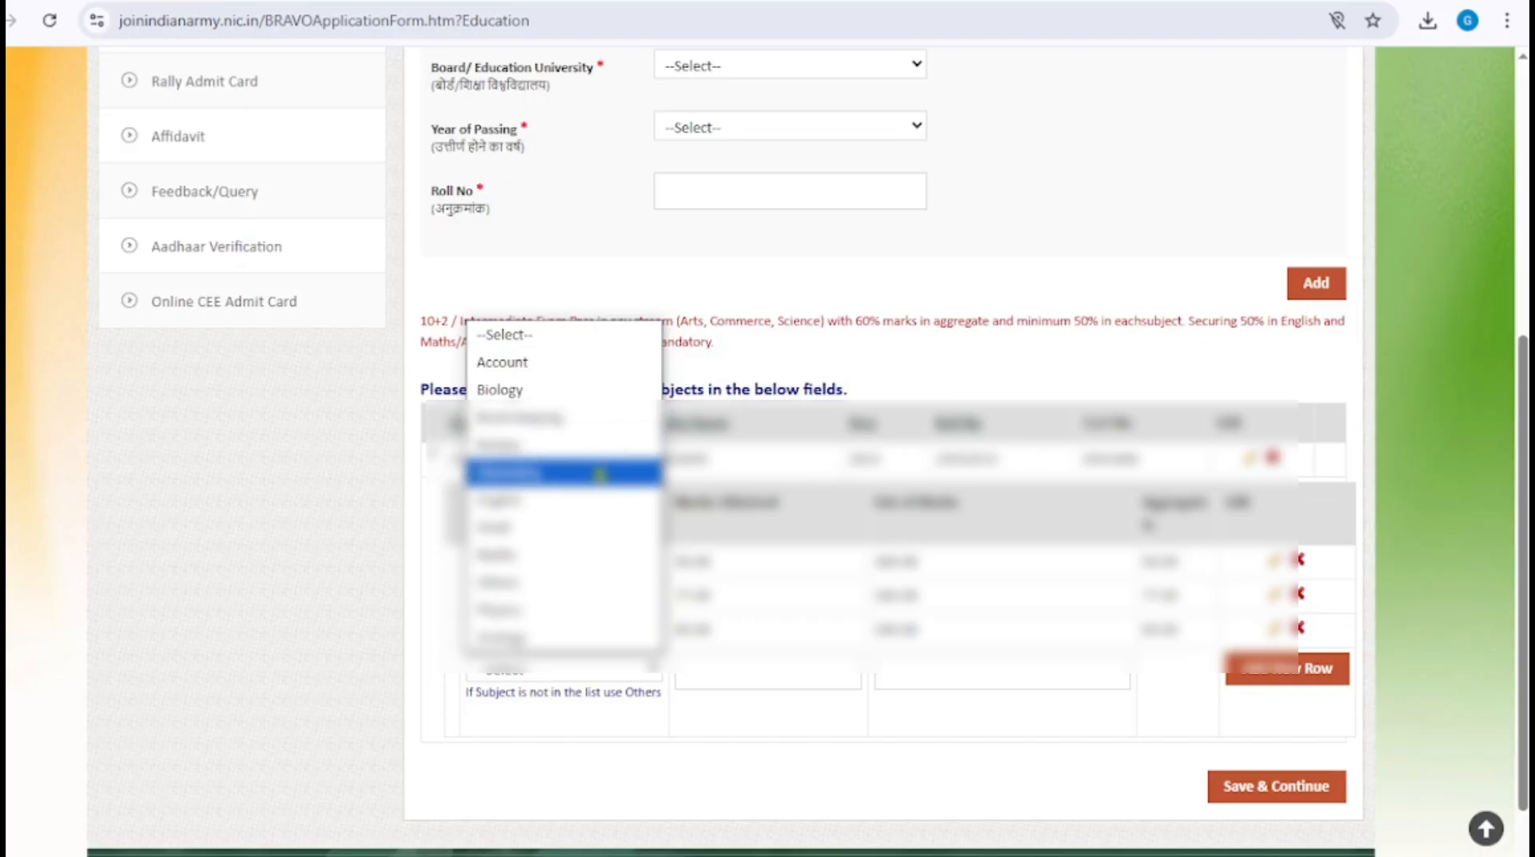
{"action": "left_click", "coordinate": [598, 475]}
{"action": "left_click", "coordinate": [781, 681]}
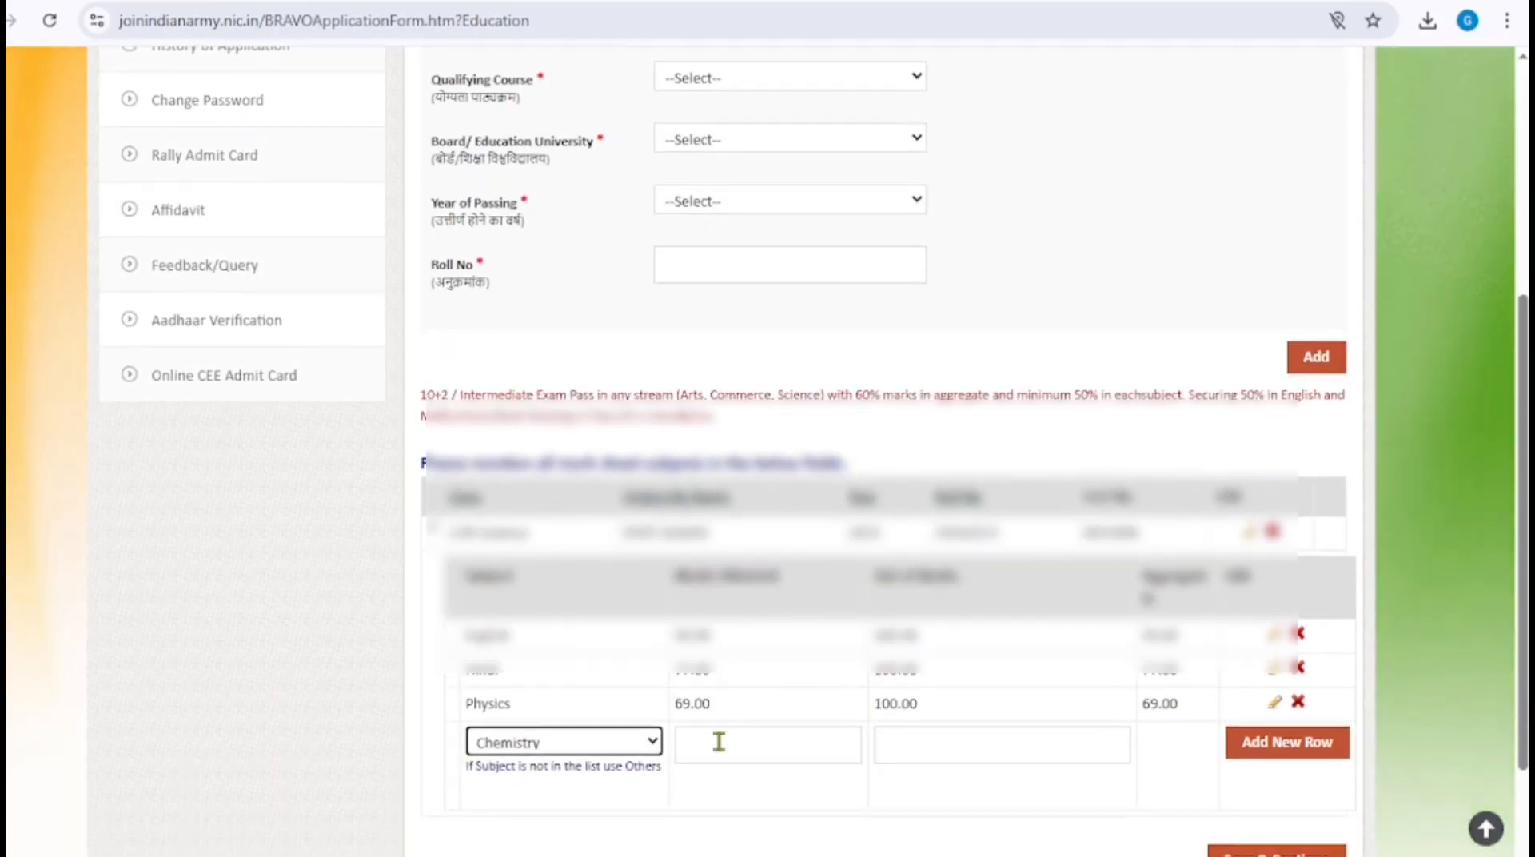
{"action": "left_click", "coordinate": [719, 741]}
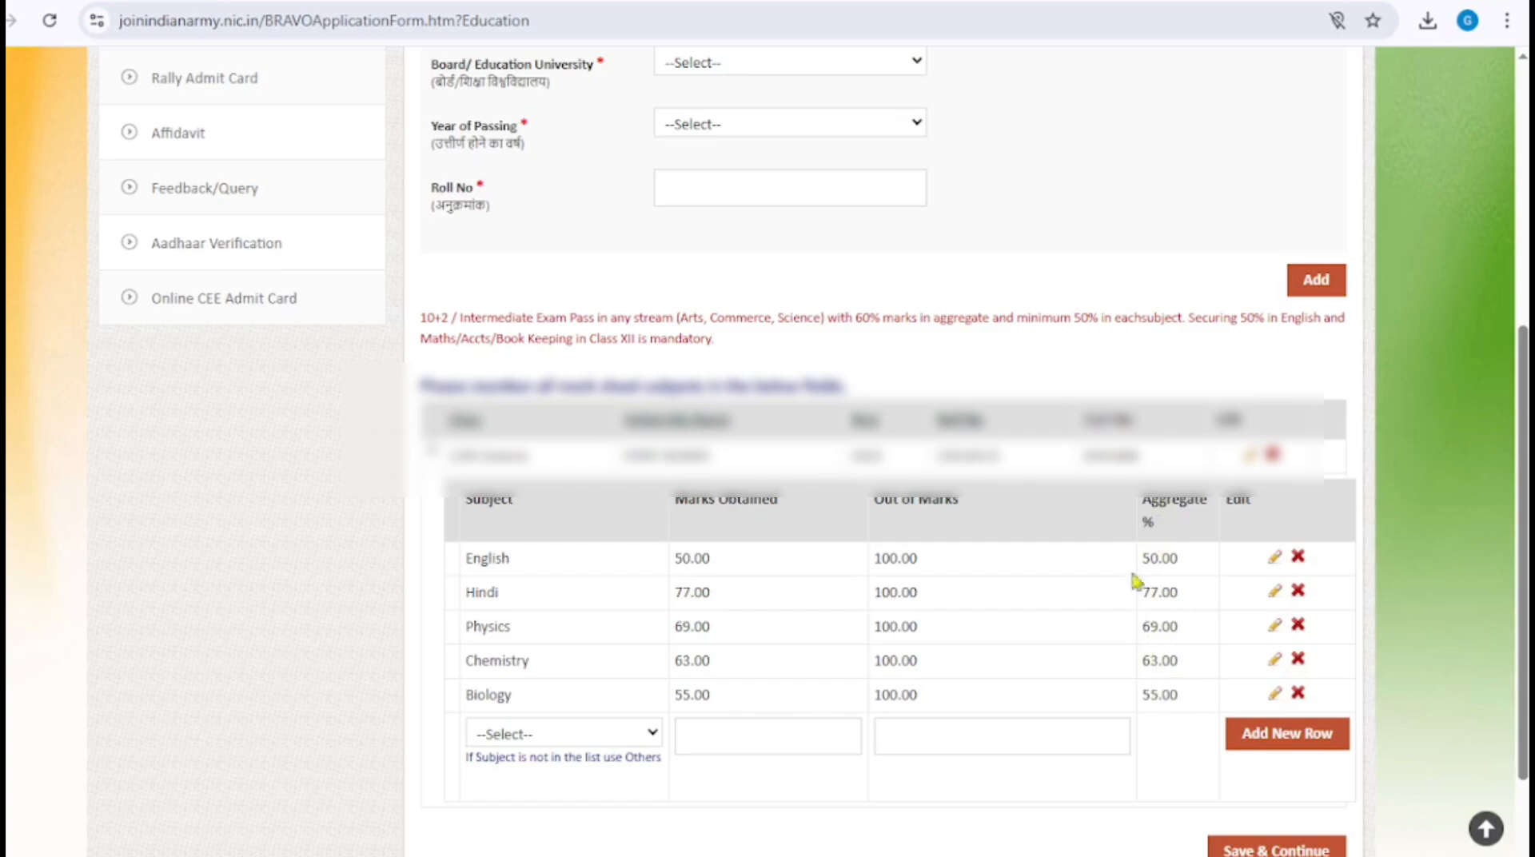
- Check the completed subject marks and save the Education Details section to continue to Exam Centre
{"action": "scroll", "coordinate": [1135, 583], "scroll_direction": "up", "scroll_amount": 3}
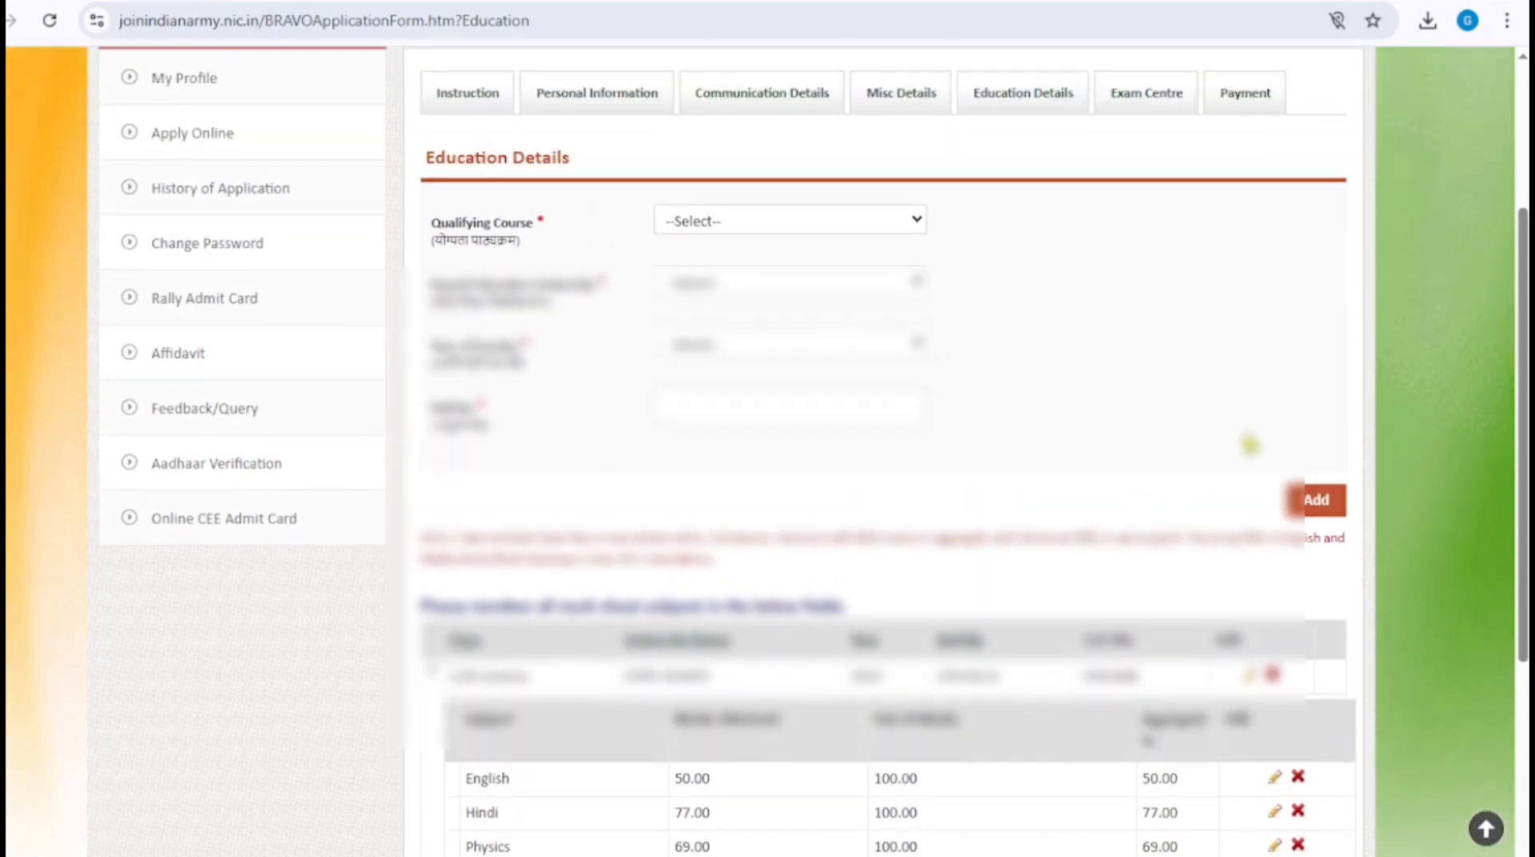
{"action": "scroll", "coordinate": [1247, 448], "scroll_direction": "down", "scroll_amount": 5}
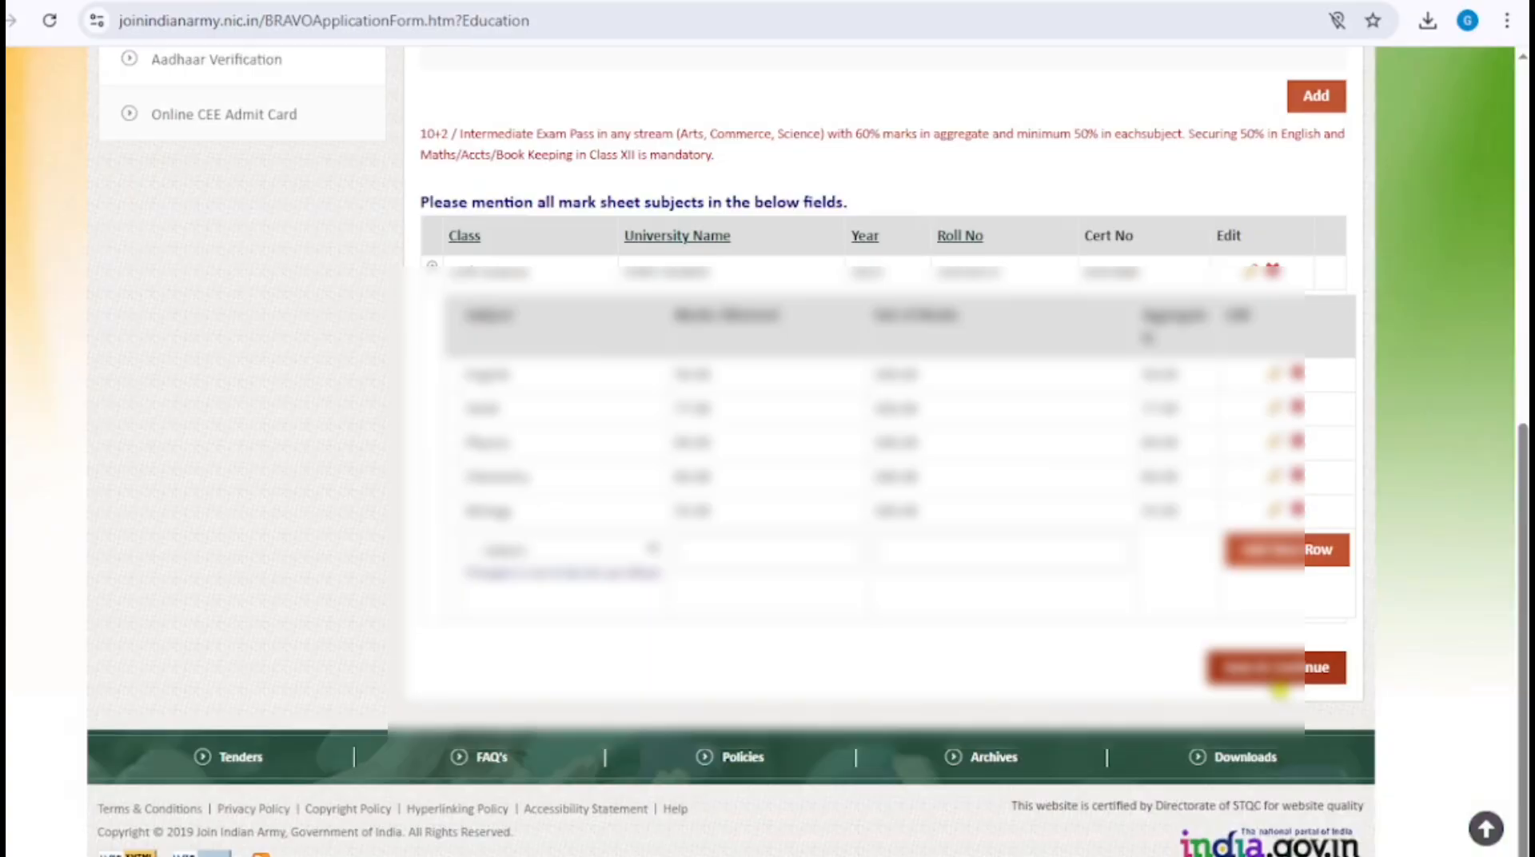
{"action": "left_click", "coordinate": [1276, 681]}
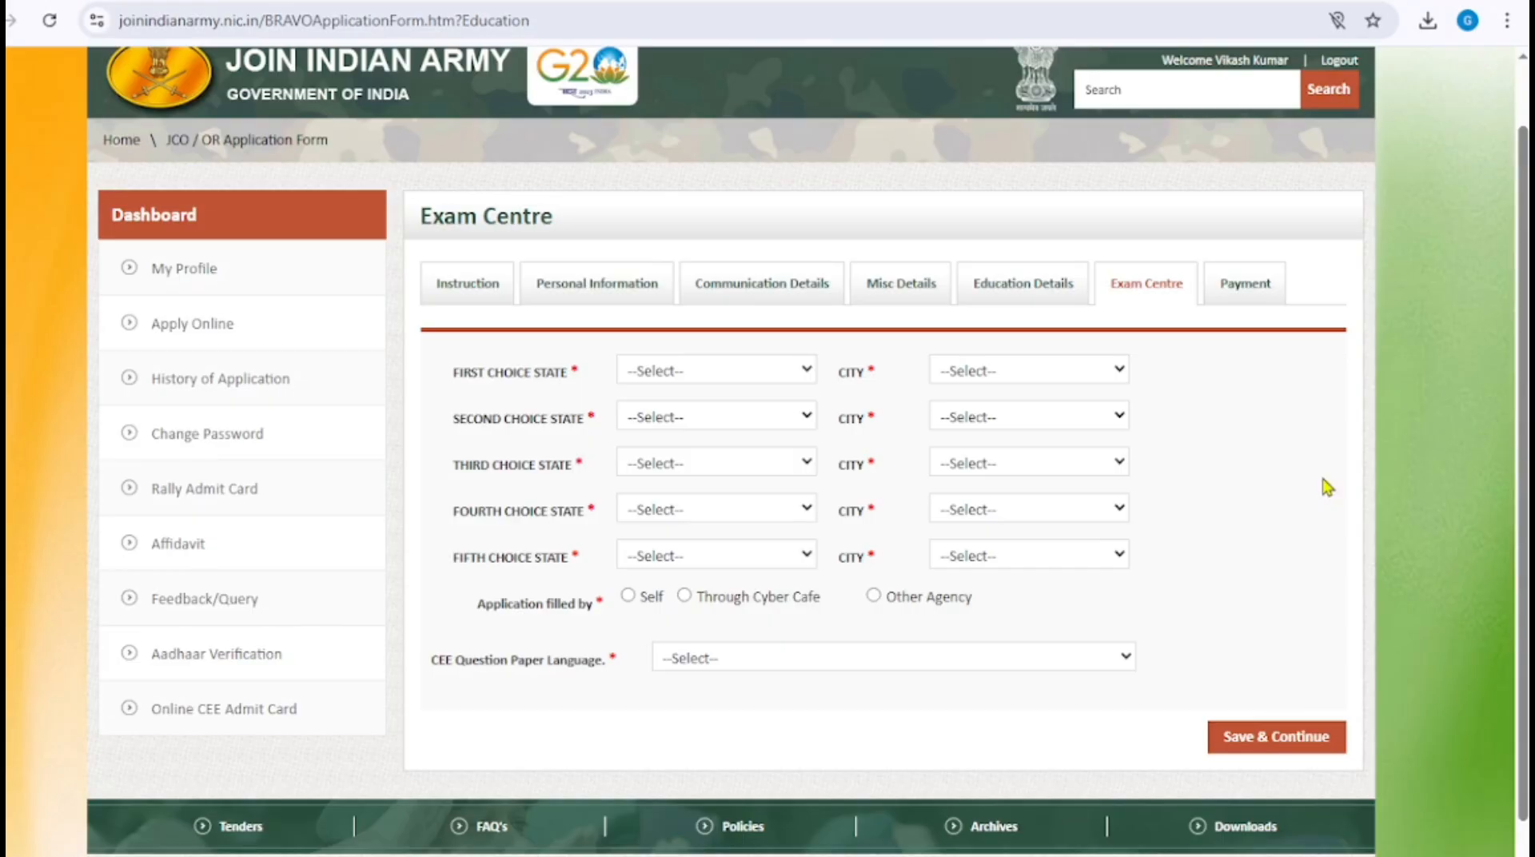
- Choose Bihar and Gaya as the first exam centre choice, and set the second choice state to Bihar
{"action": "left_click", "coordinate": [694, 381]}
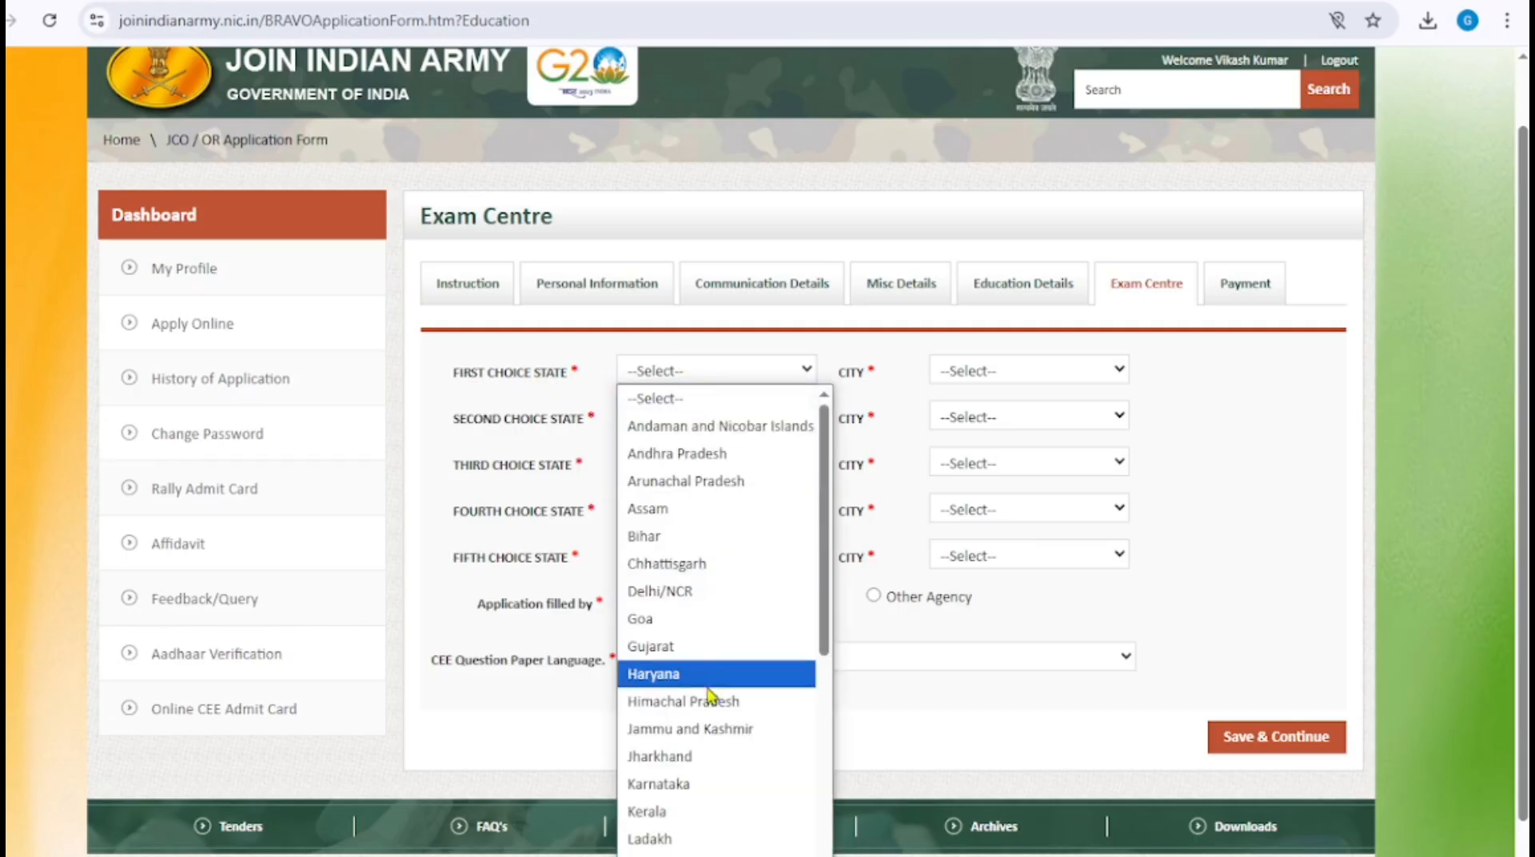
{"action": "left_click", "coordinate": [713, 537]}
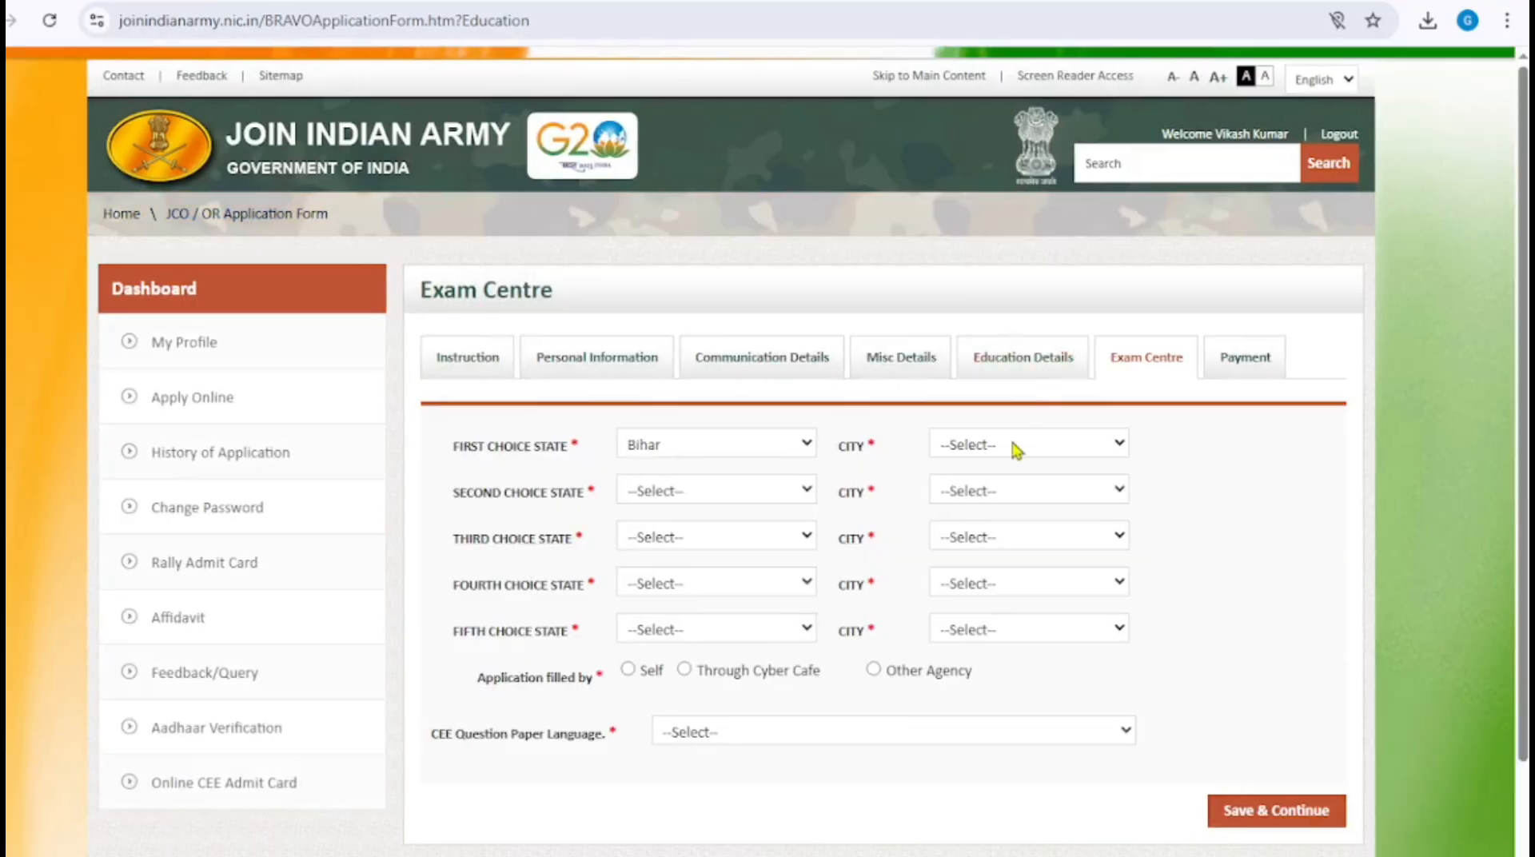
{"action": "left_click", "coordinate": [1016, 444]}
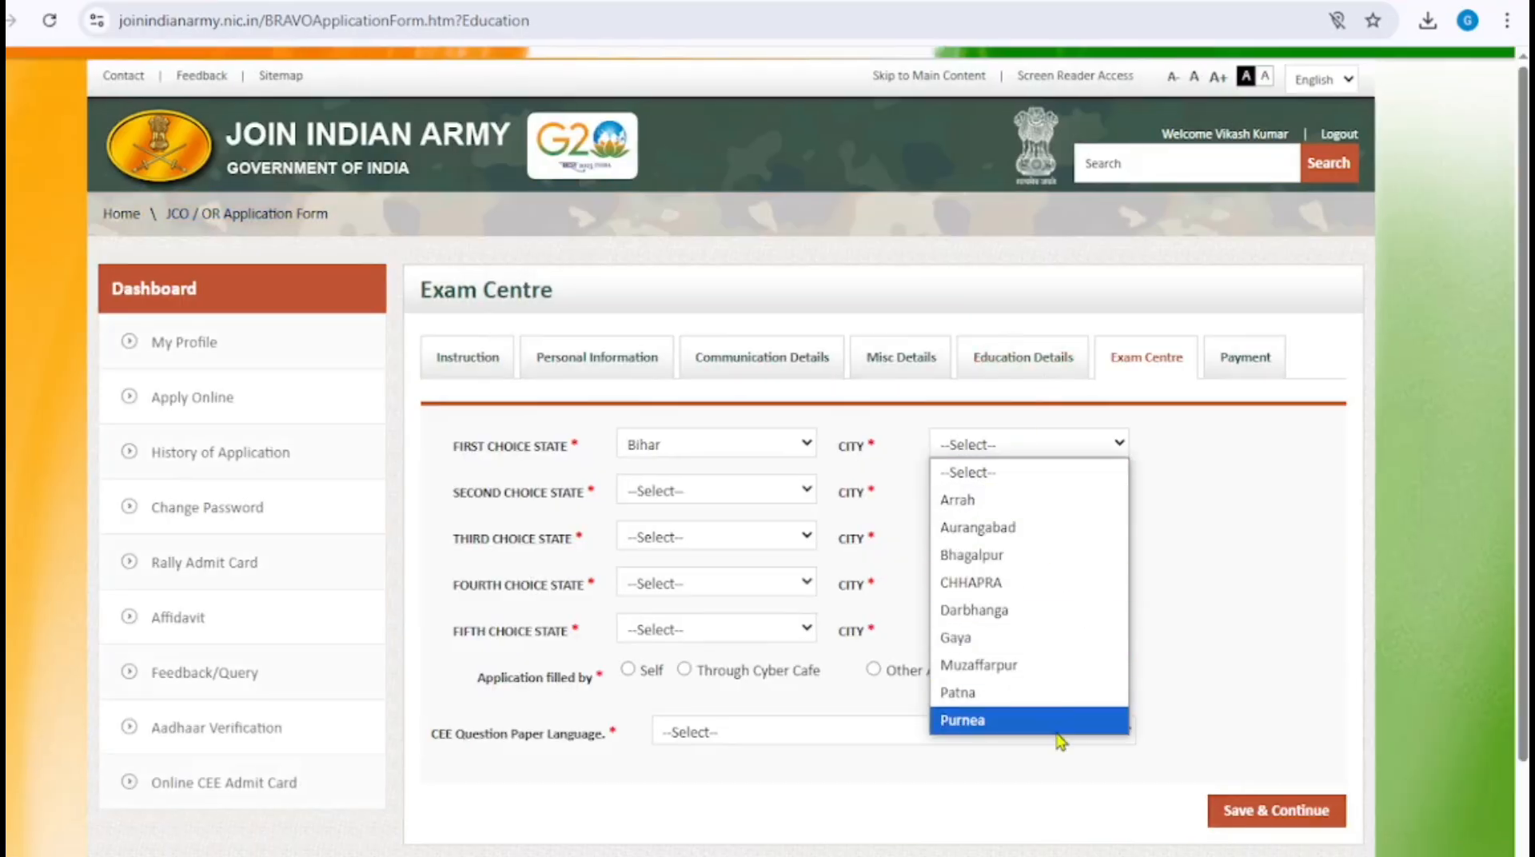
{"action": "left_click", "coordinate": [1060, 637]}
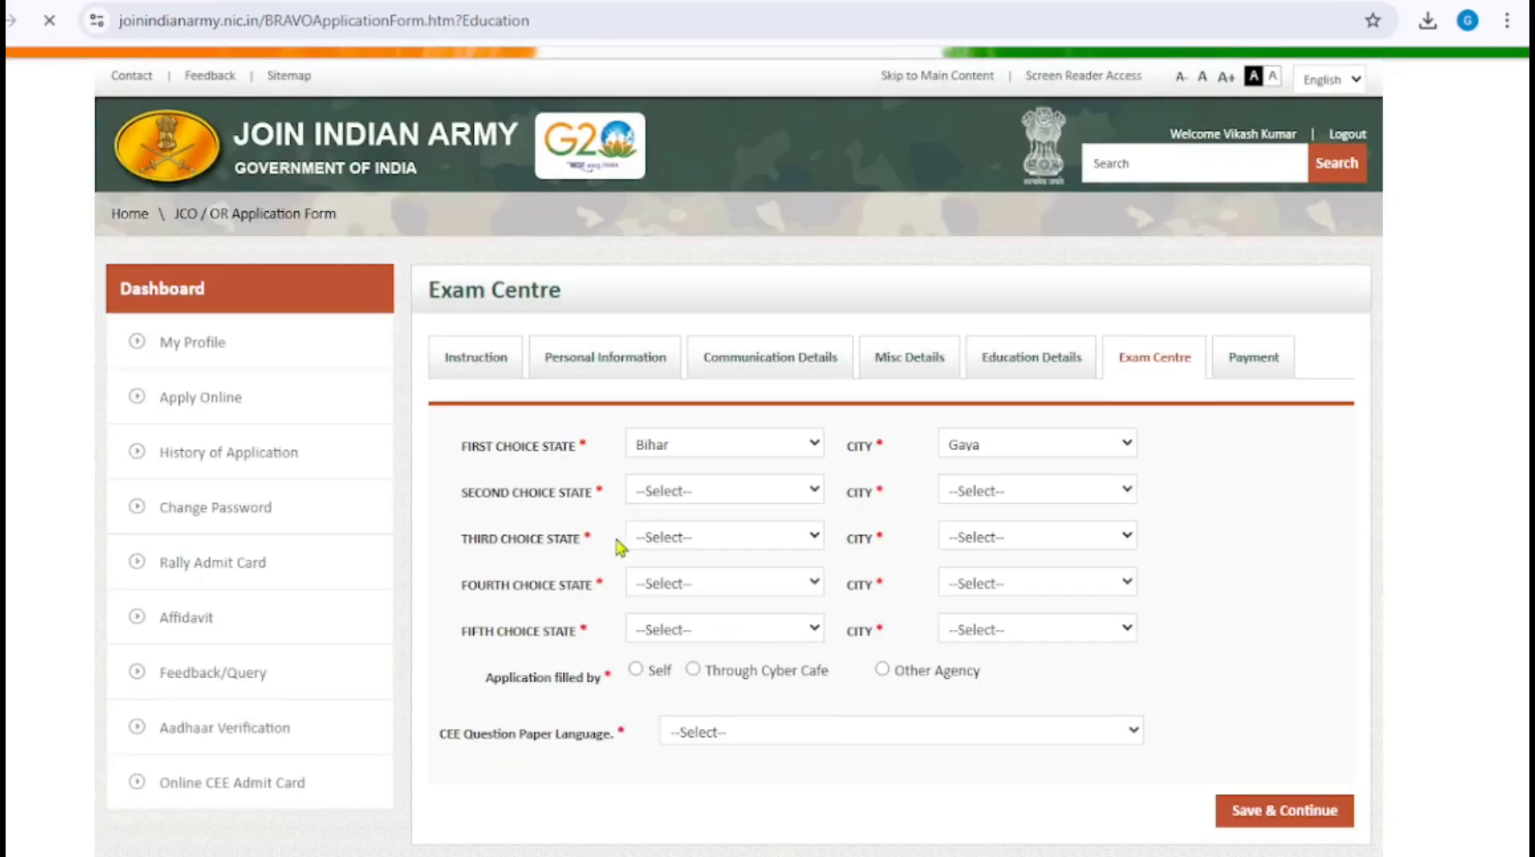
{"action": "left_click", "coordinate": [696, 494]}
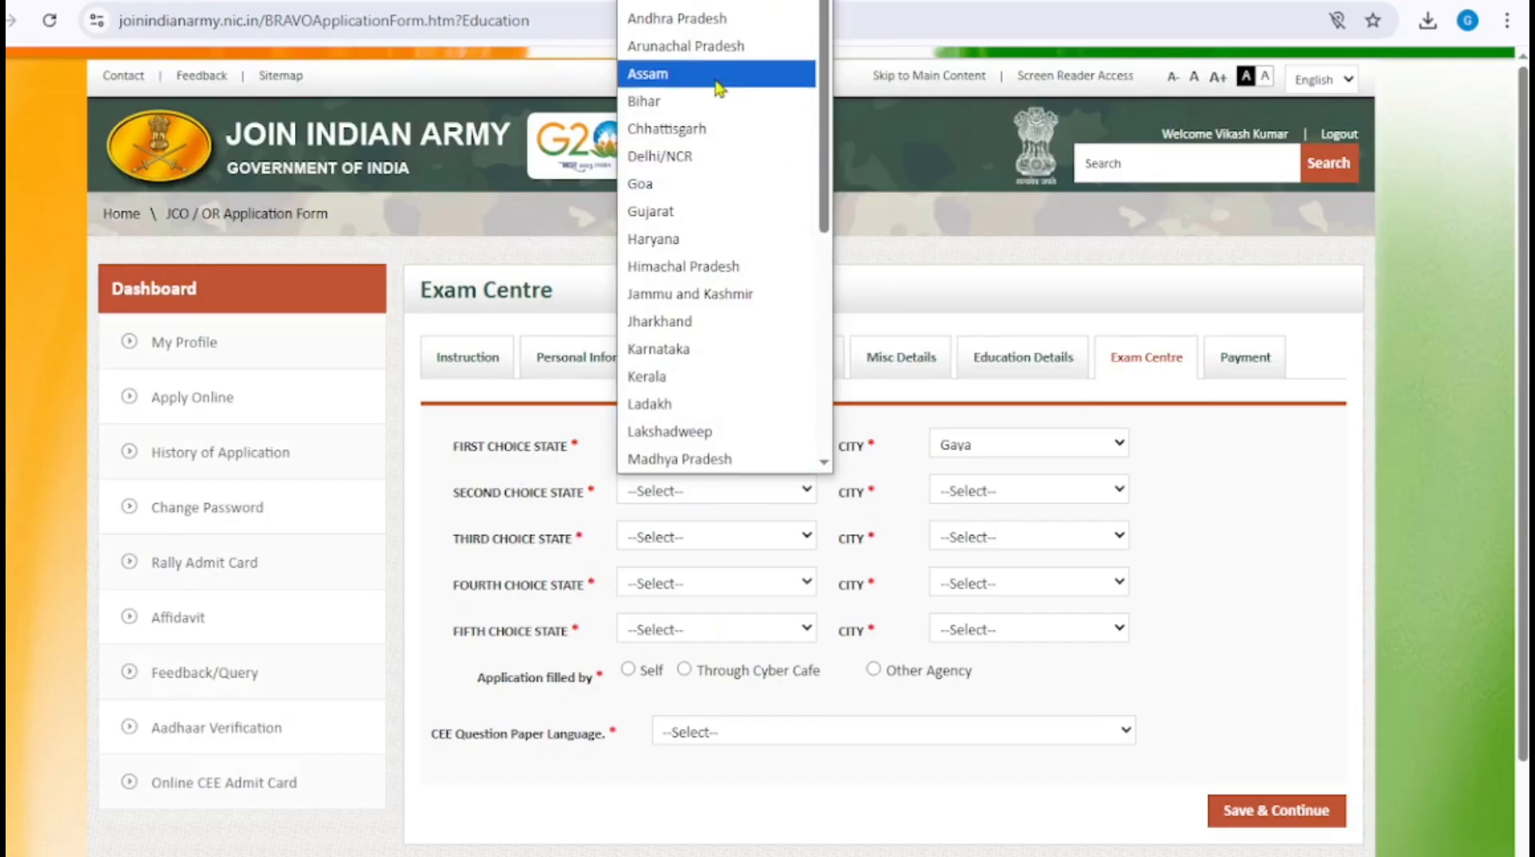
{"action": "left_click", "coordinate": [703, 101]}
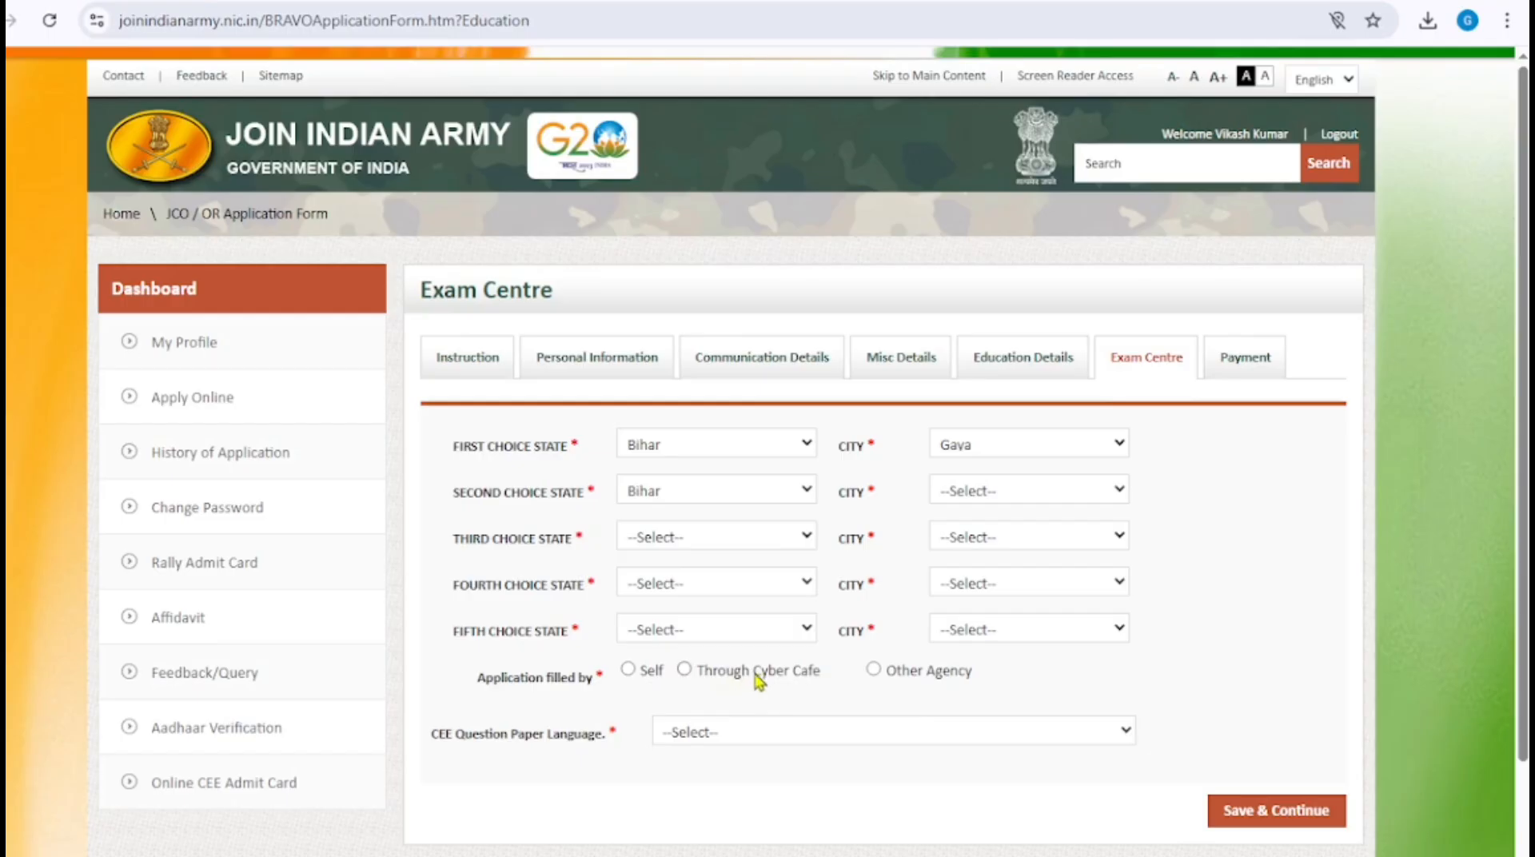
- State that the application is filled through a cyber cafe and set the CEE question paper language to Hindi
{"action": "left_click", "coordinate": [684, 671]}
{"action": "left_click", "coordinate": [747, 744]}
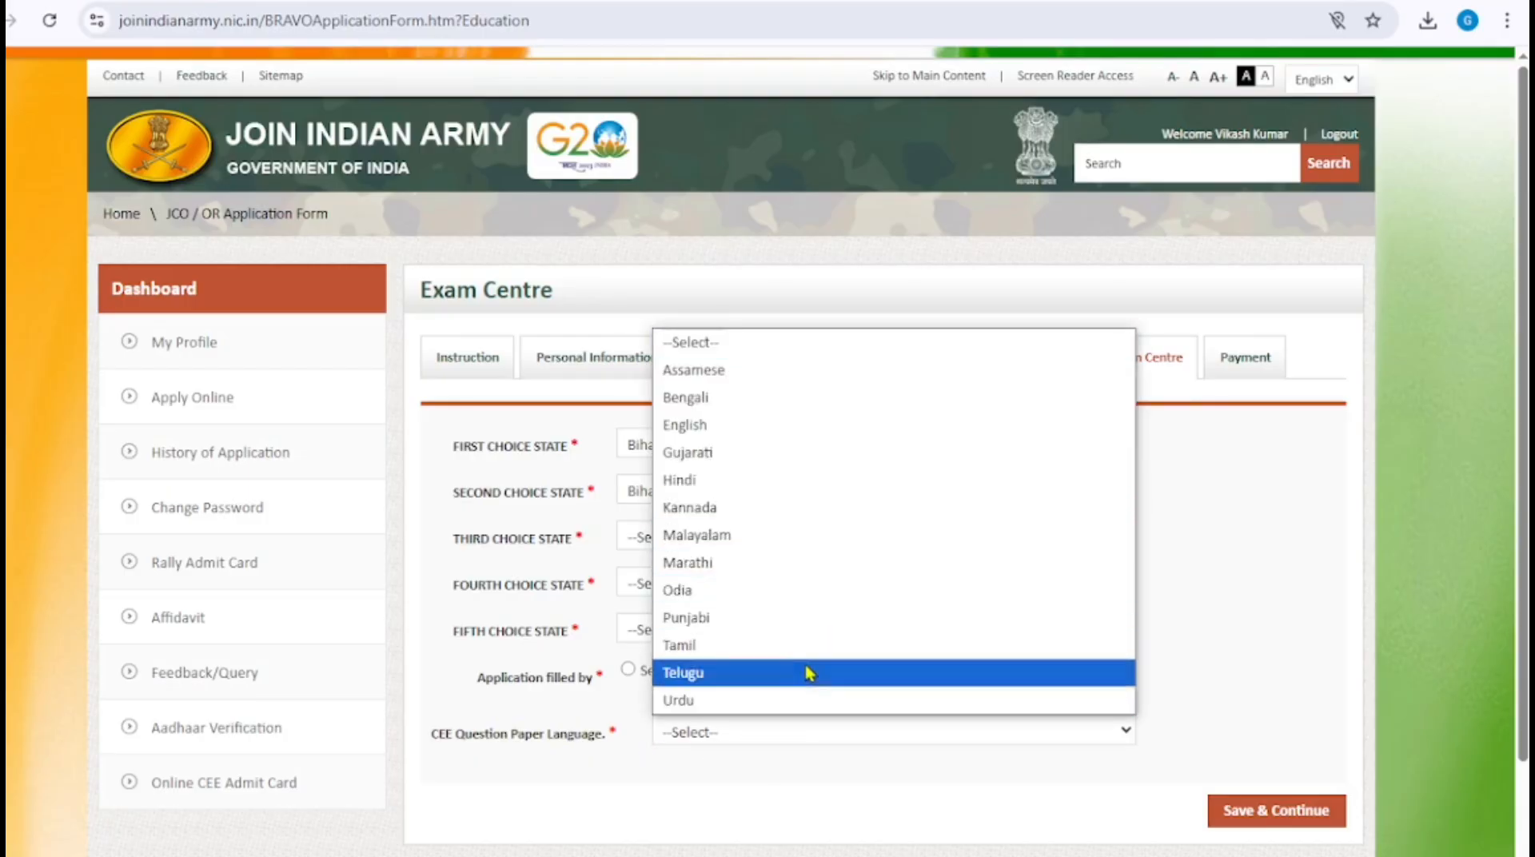
{"action": "left_click", "coordinate": [864, 482]}
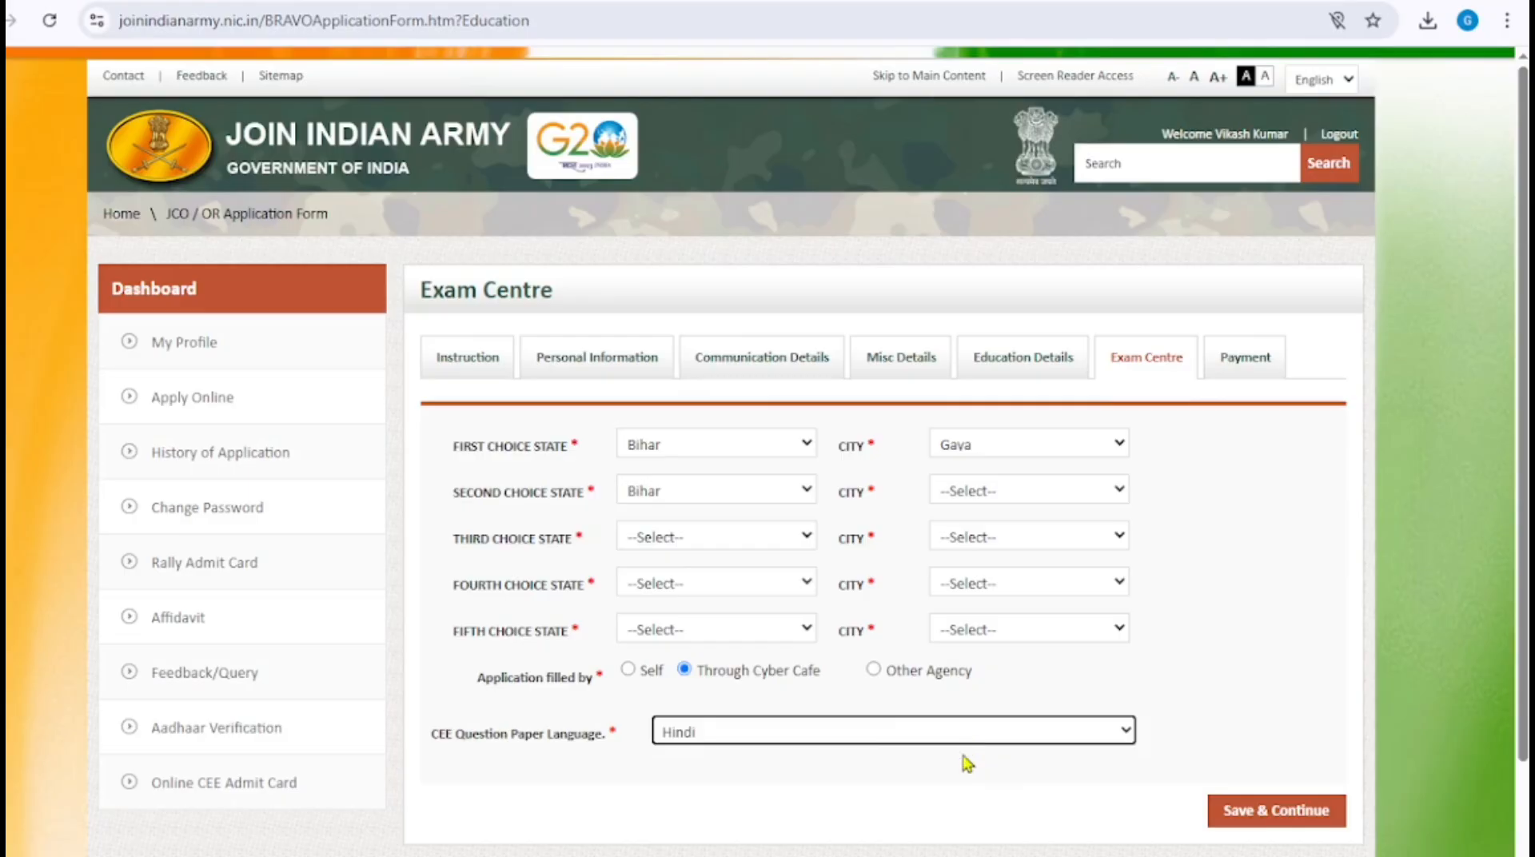
- Save the exam centre section and review the application summary through to the submission instructions
{"action": "left_click", "coordinate": [1220, 822]}
{"action": "scroll", "coordinate": [1275, 660], "scroll_direction": "down", "scroll_amount": 4}
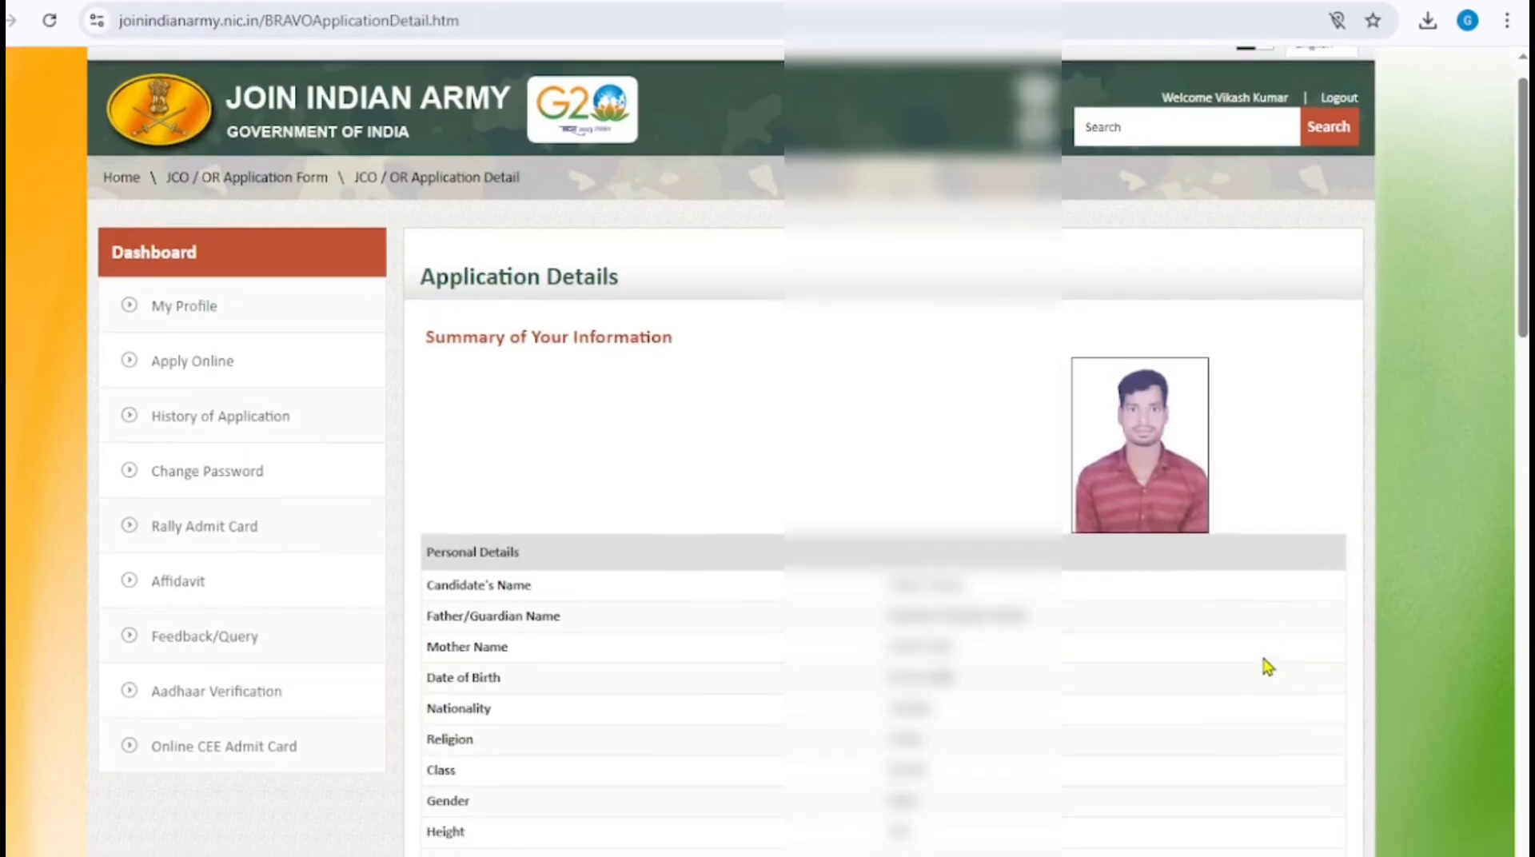
{"action": "scroll", "coordinate": [1261, 670], "scroll_direction": "down", "scroll_amount": 5}
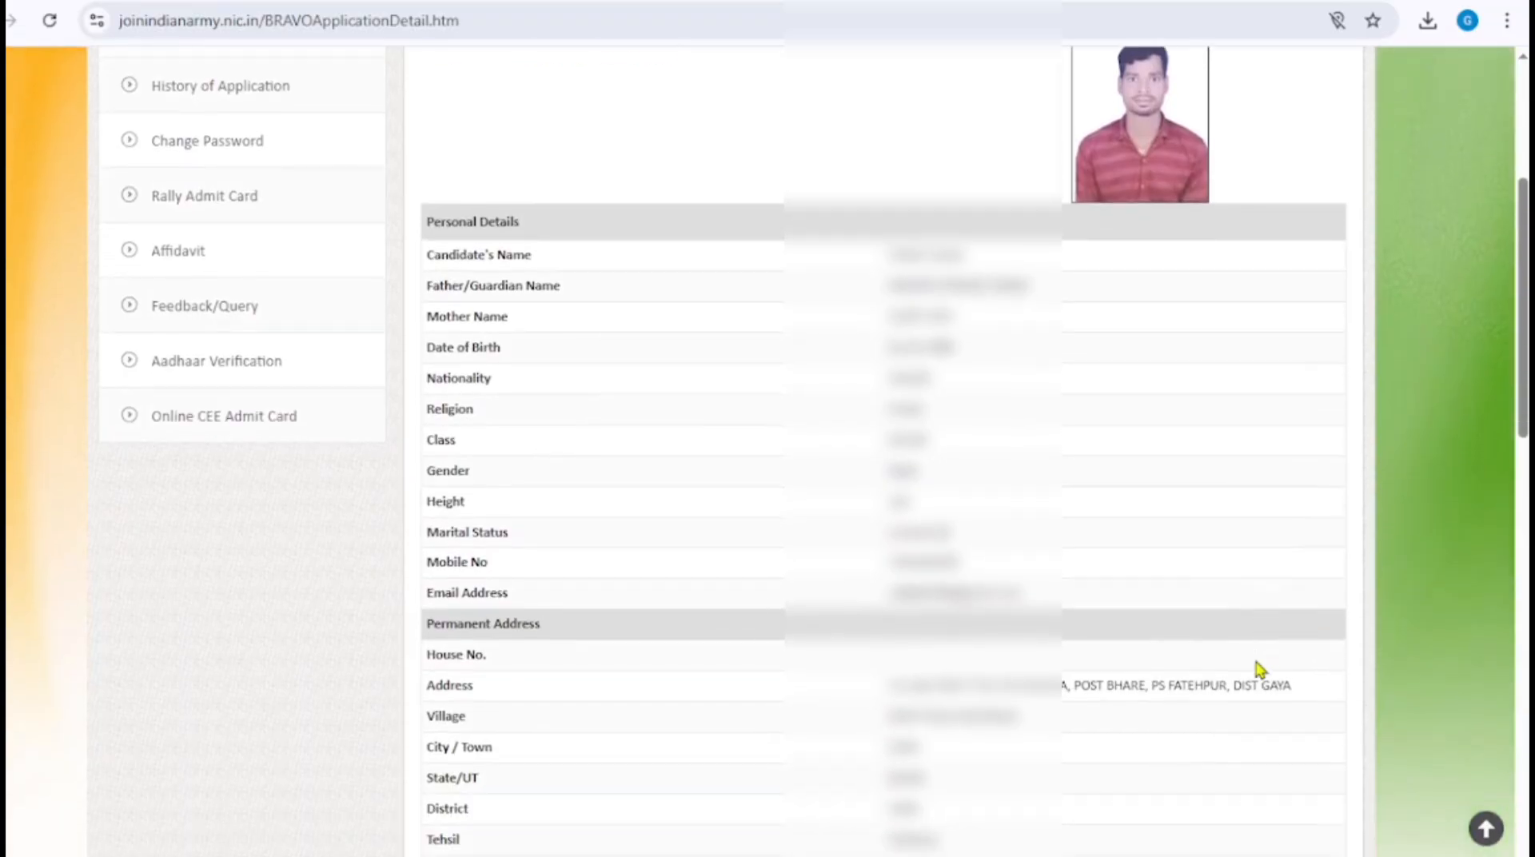
{"action": "scroll", "coordinate": [1261, 676], "scroll_direction": "down", "scroll_amount": 8}
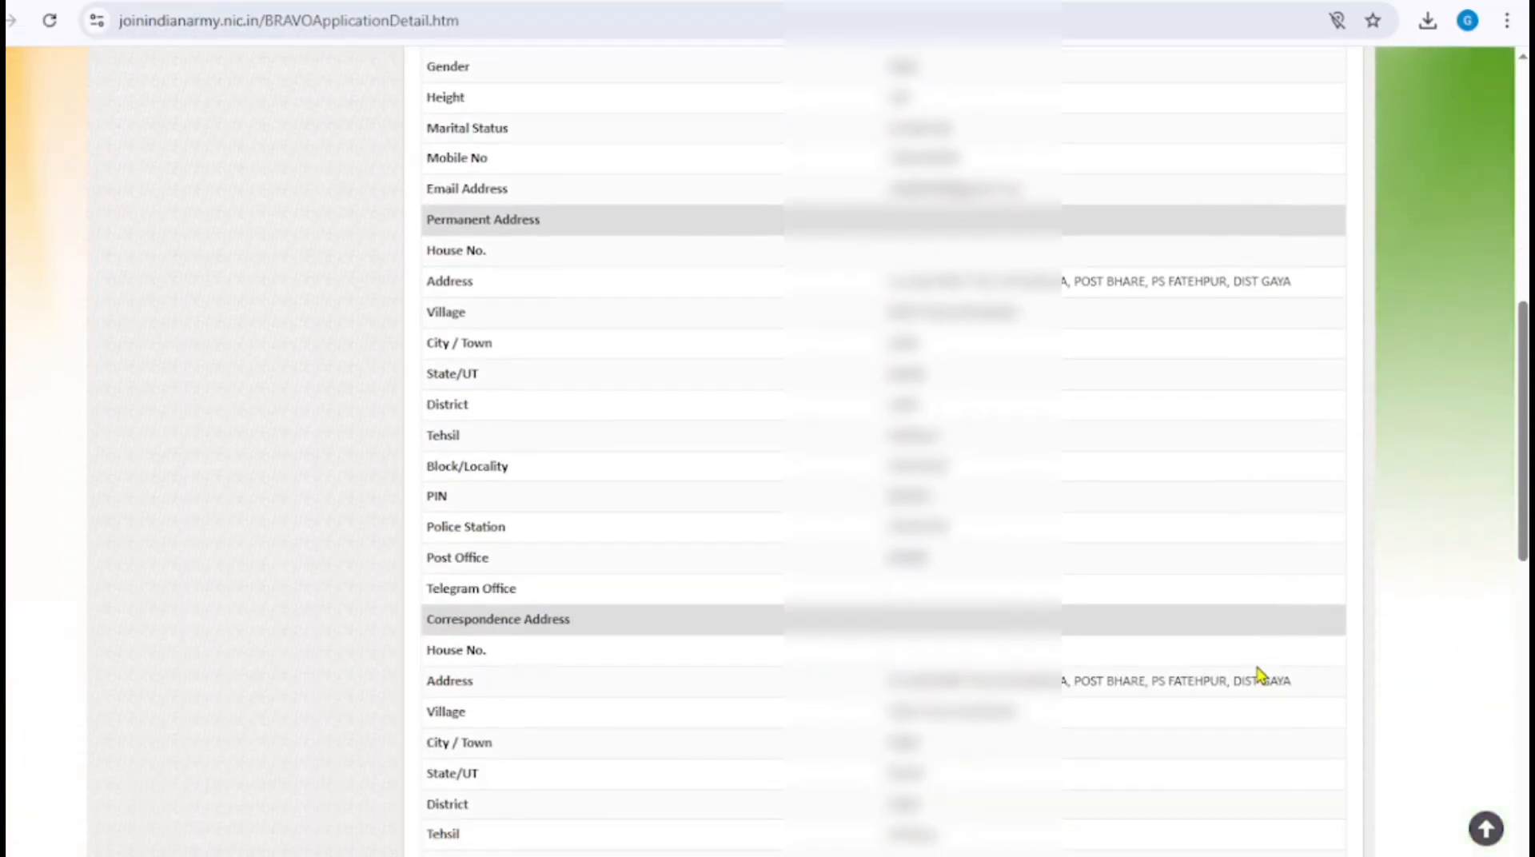
{"action": "scroll", "coordinate": [1263, 674], "scroll_direction": "down", "scroll_amount": 2}
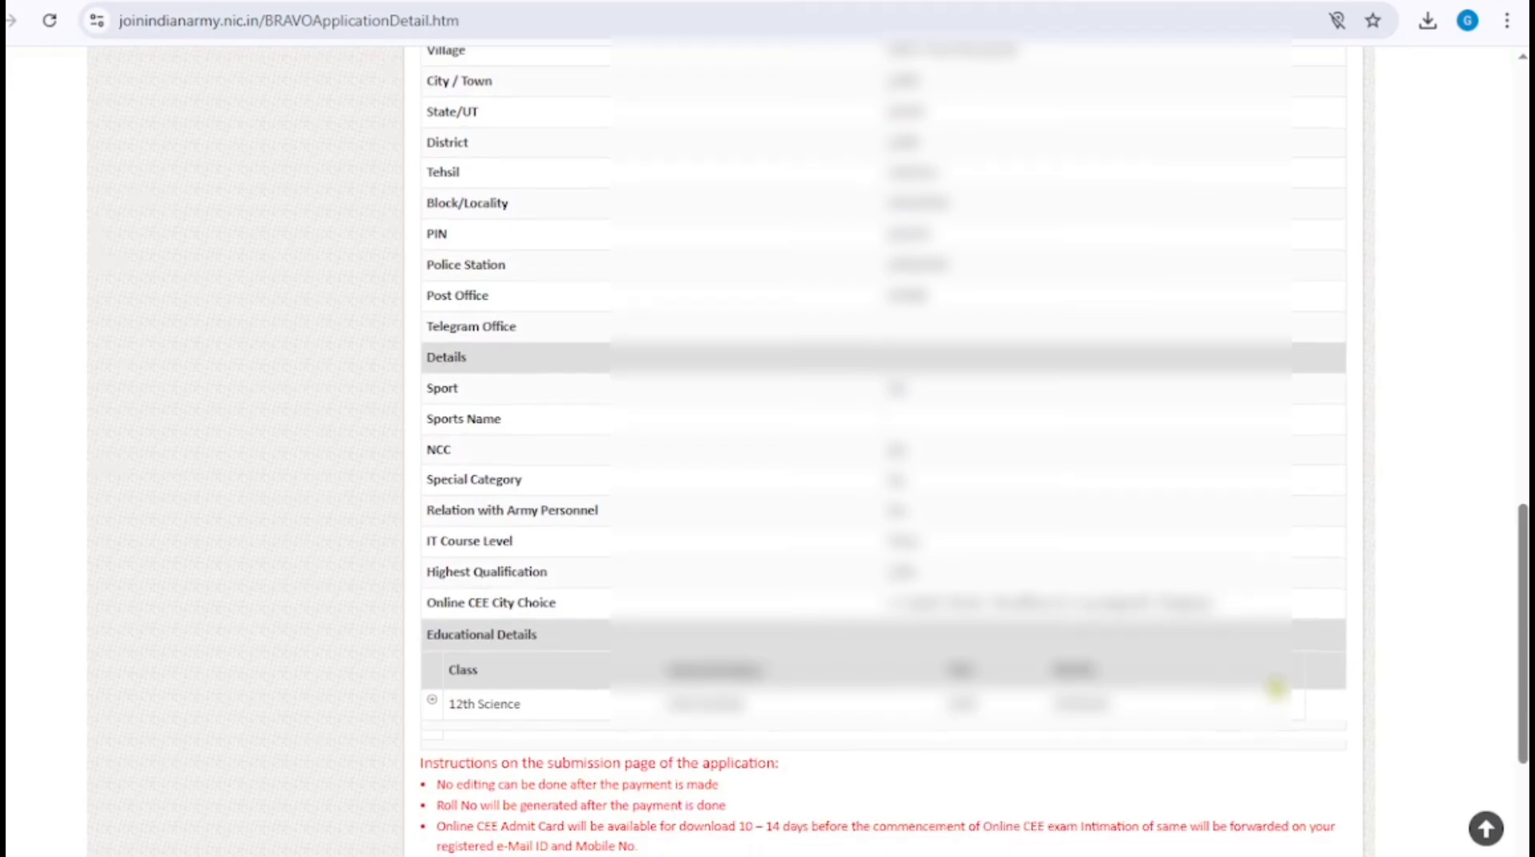
{"action": "scroll", "coordinate": [1272, 677], "scroll_direction": "down", "scroll_amount": 2}
{"action": "scroll", "coordinate": [1274, 694], "scroll_direction": "down", "scroll_amount": 1}
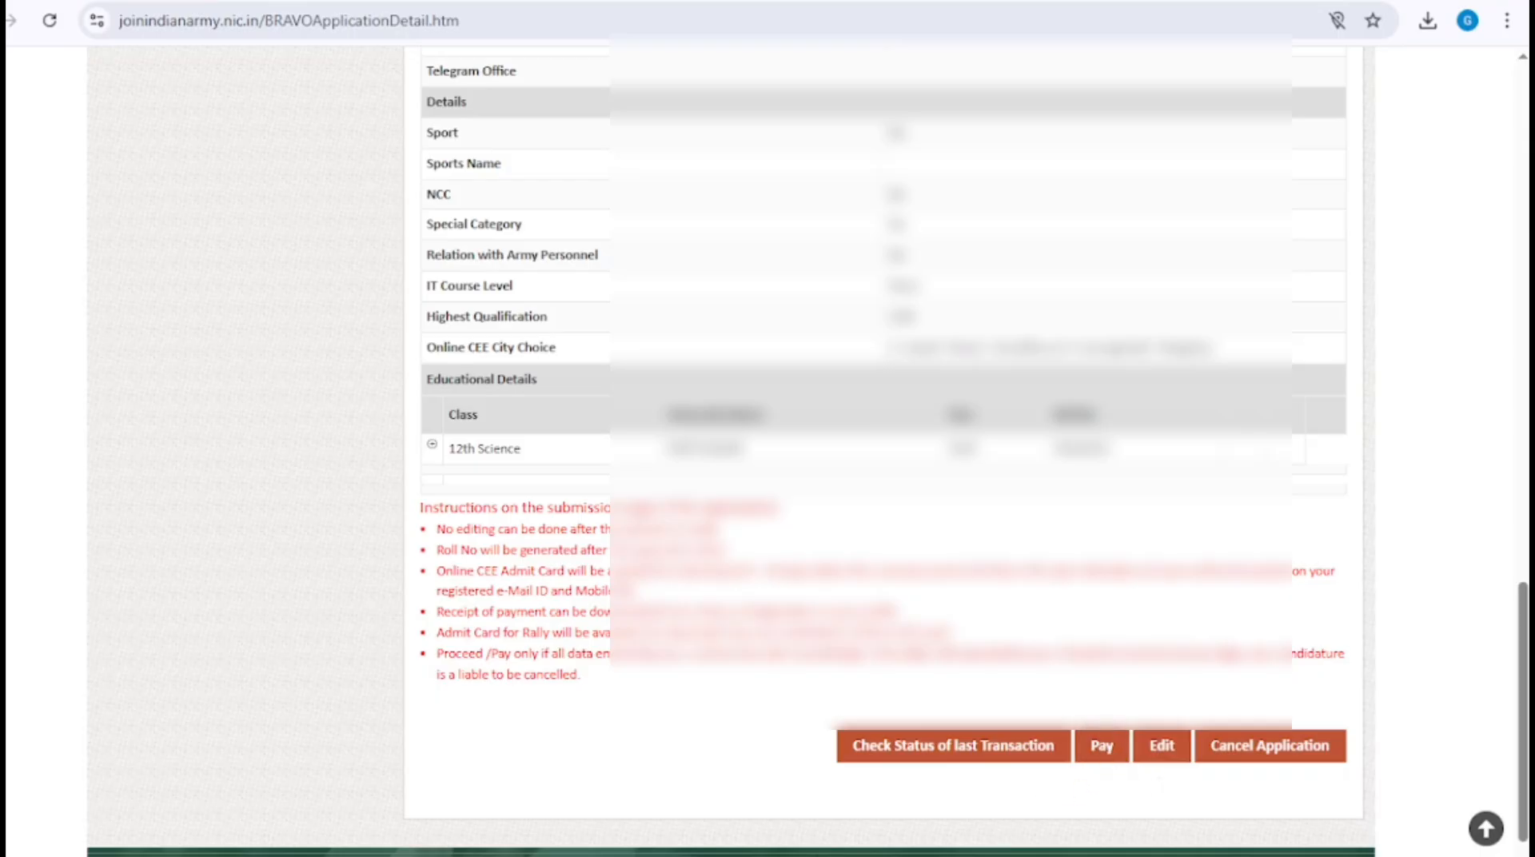
- Proceed to the application fee payment and submit the candidate's phone number and e-mail on the checkout page
{"action": "left_click", "coordinate": [1097, 746]}
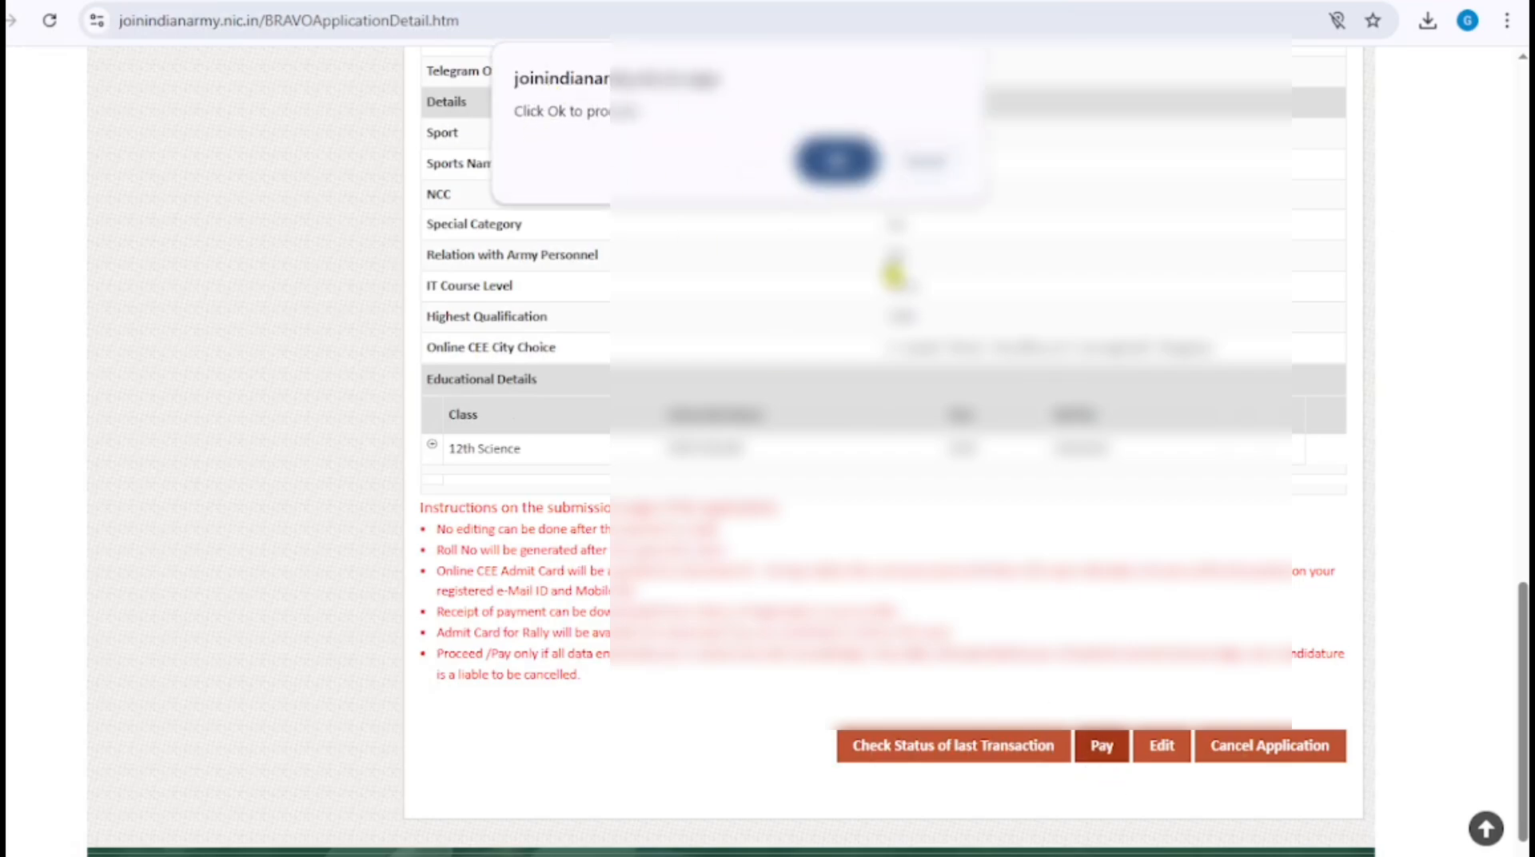
{"action": "left_click", "coordinate": [836, 160]}
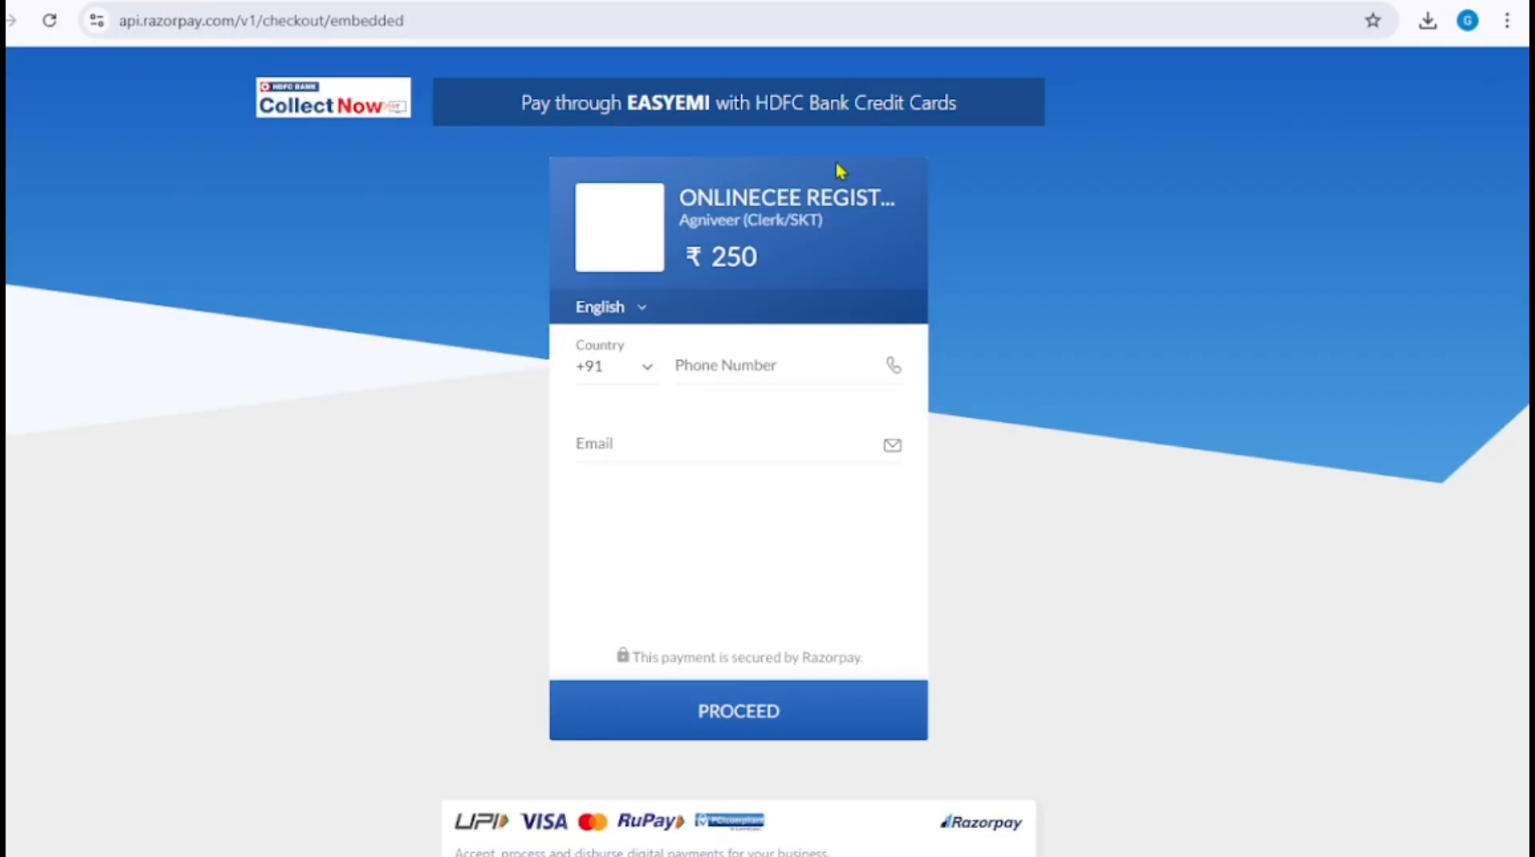
{"action": "left_click", "coordinate": [769, 371]}
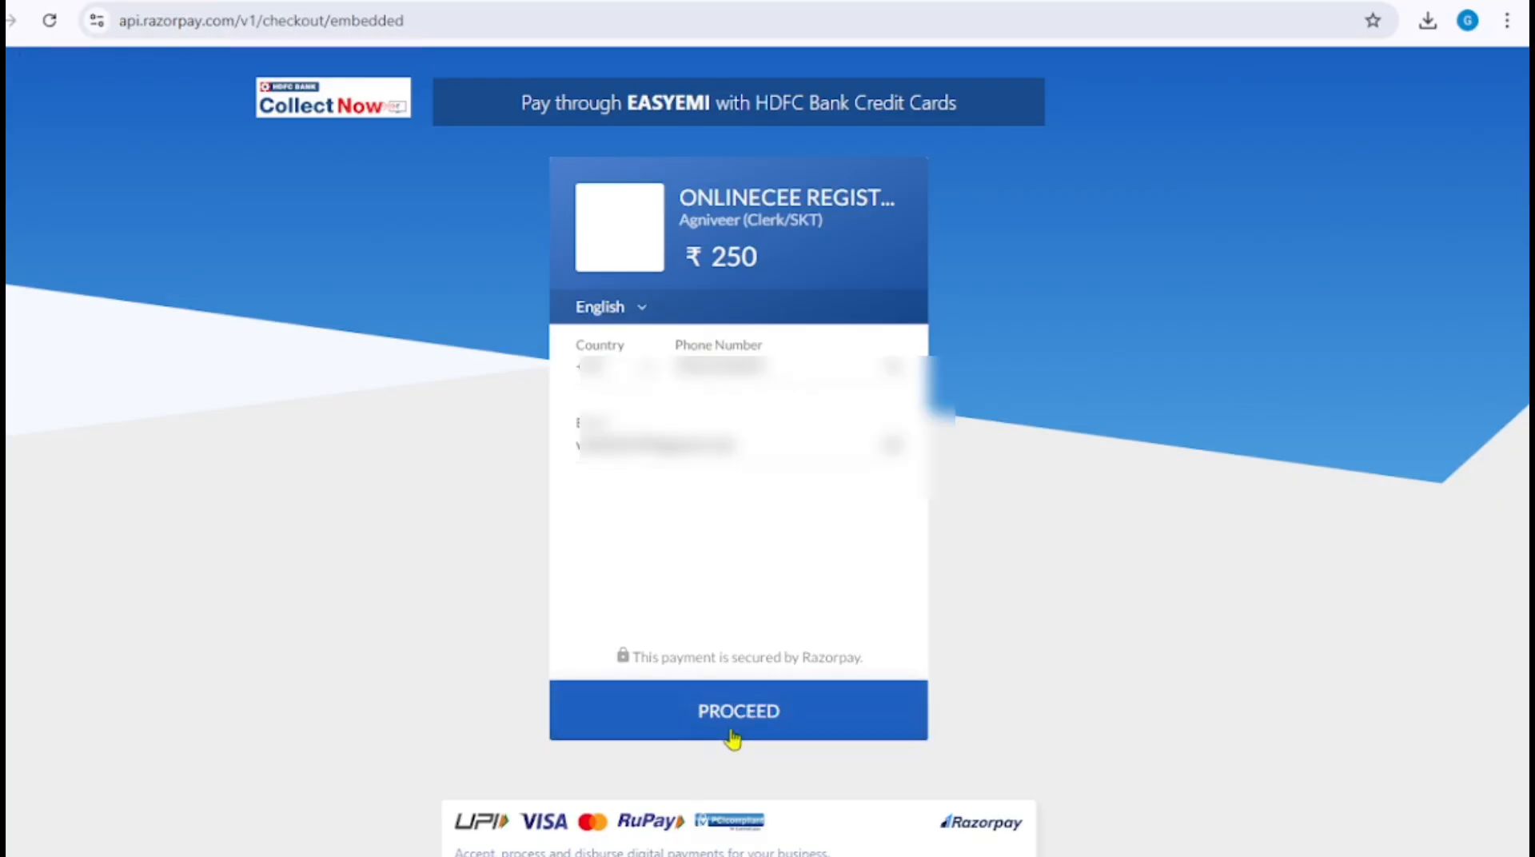
{"action": "left_click", "coordinate": [732, 735]}
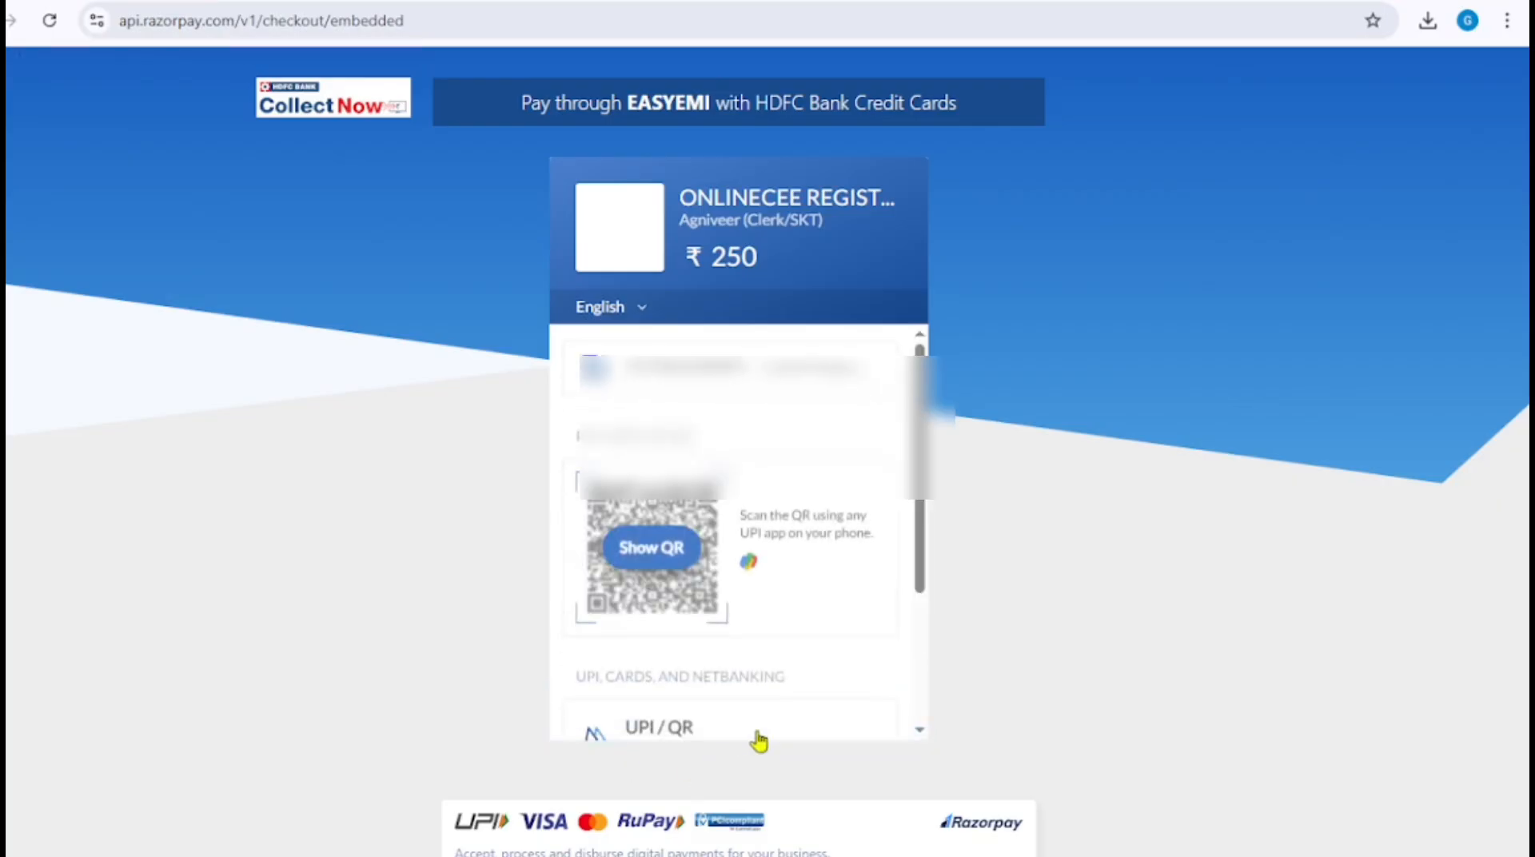
- Look through the UPI/QR, Card and Netbanking options, complete the ₹250 fee payment and acknowledge the submission notice
{"action": "scroll", "coordinate": [923, 609], "scroll_direction": "down", "scroll_amount": 3}
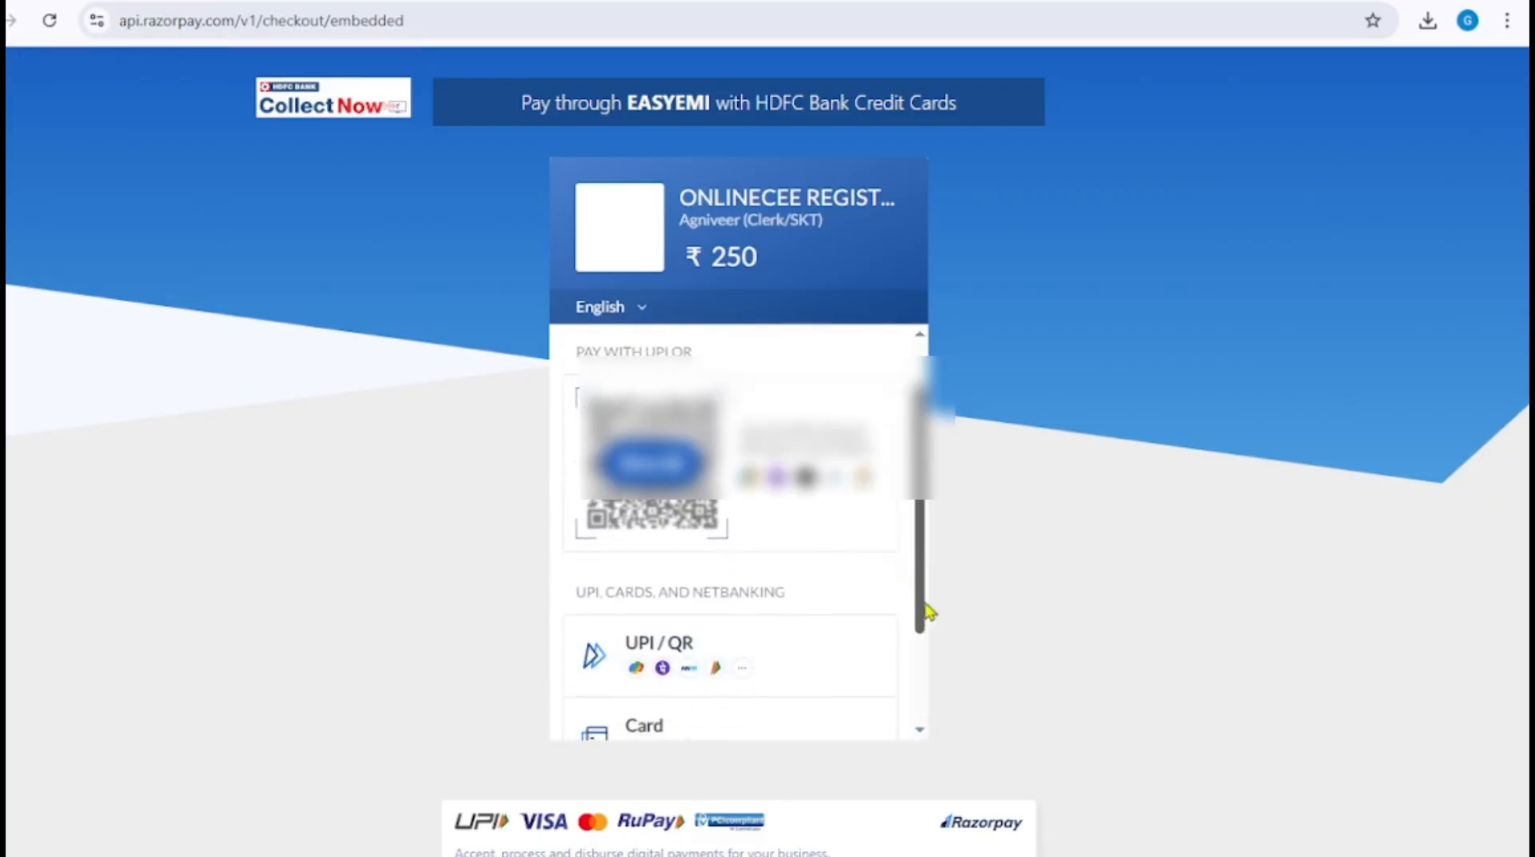
{"action": "scroll", "coordinate": [828, 600], "scroll_direction": "up", "scroll_amount": 2}
{"action": "scroll", "coordinate": [828, 607], "scroll_direction": "up", "scroll_amount": 1}
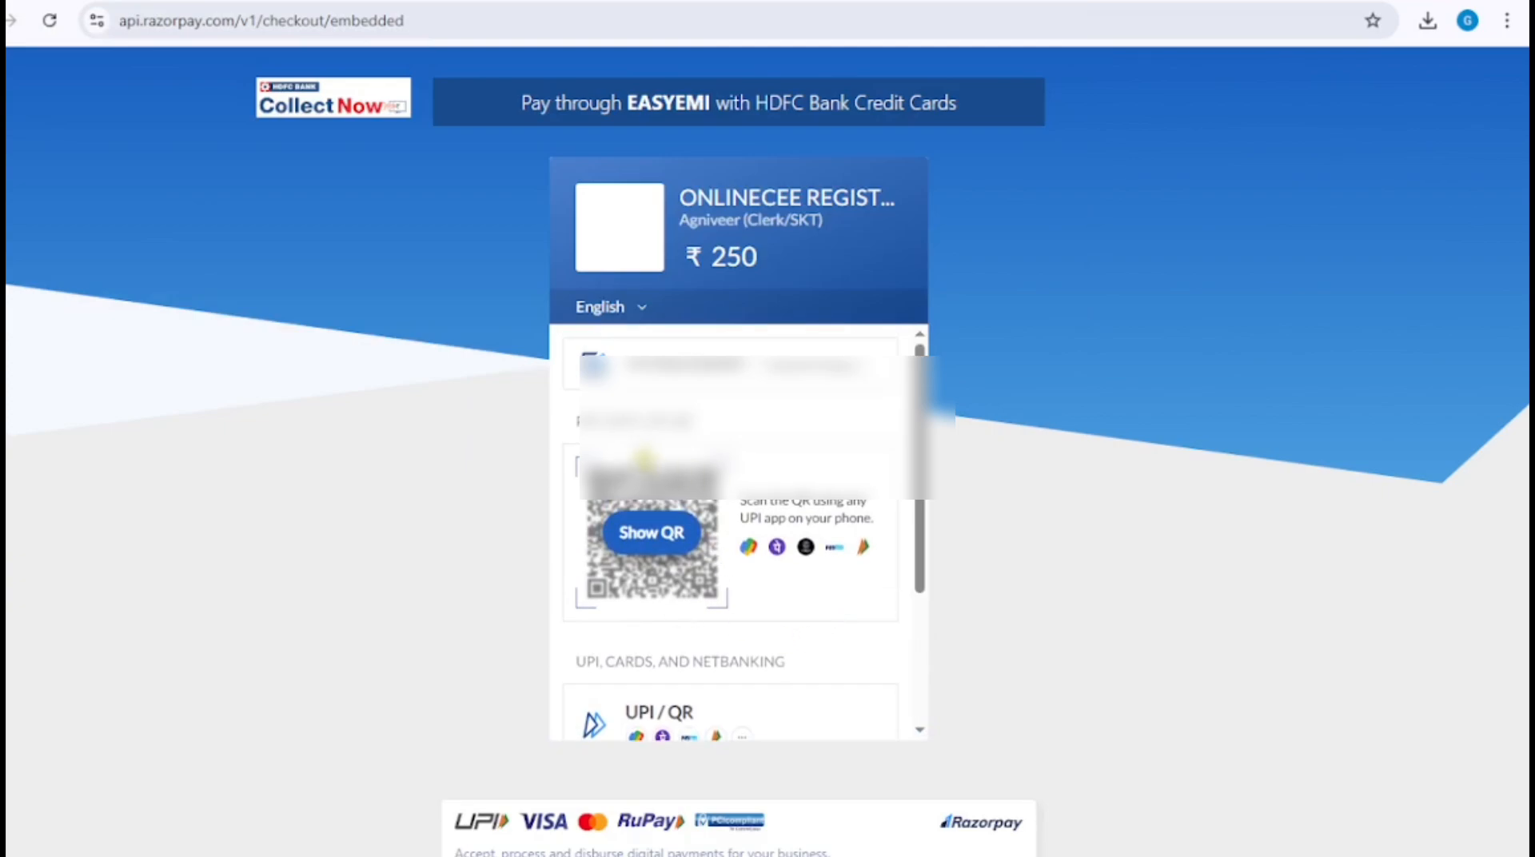
{"action": "scroll", "coordinate": [784, 564], "scroll_direction": "down", "scroll_amount": 1}
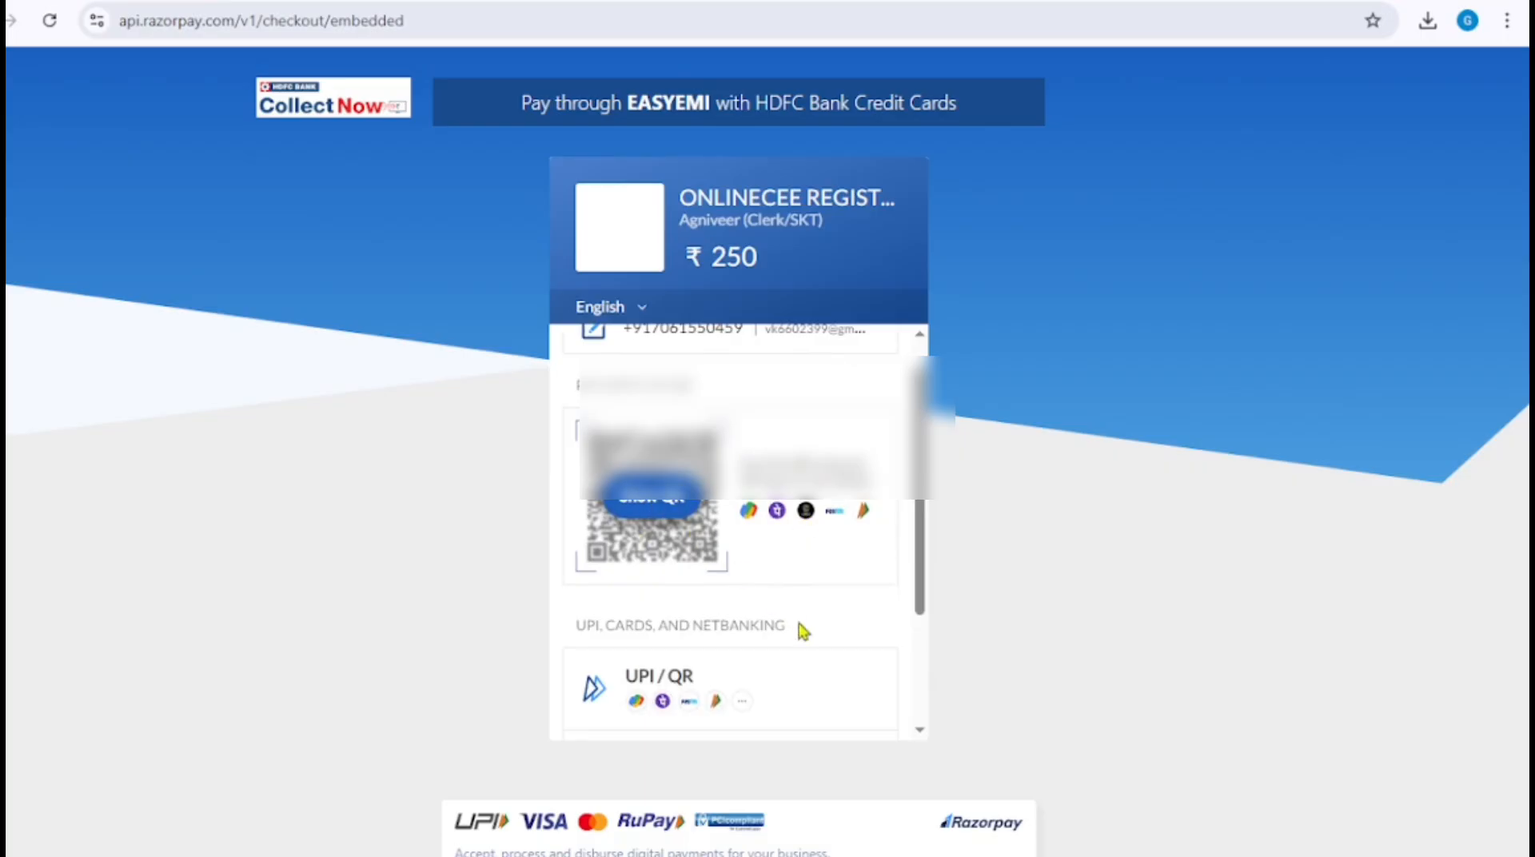
{"action": "scroll", "coordinate": [803, 640], "scroll_direction": "down", "scroll_amount": 2}
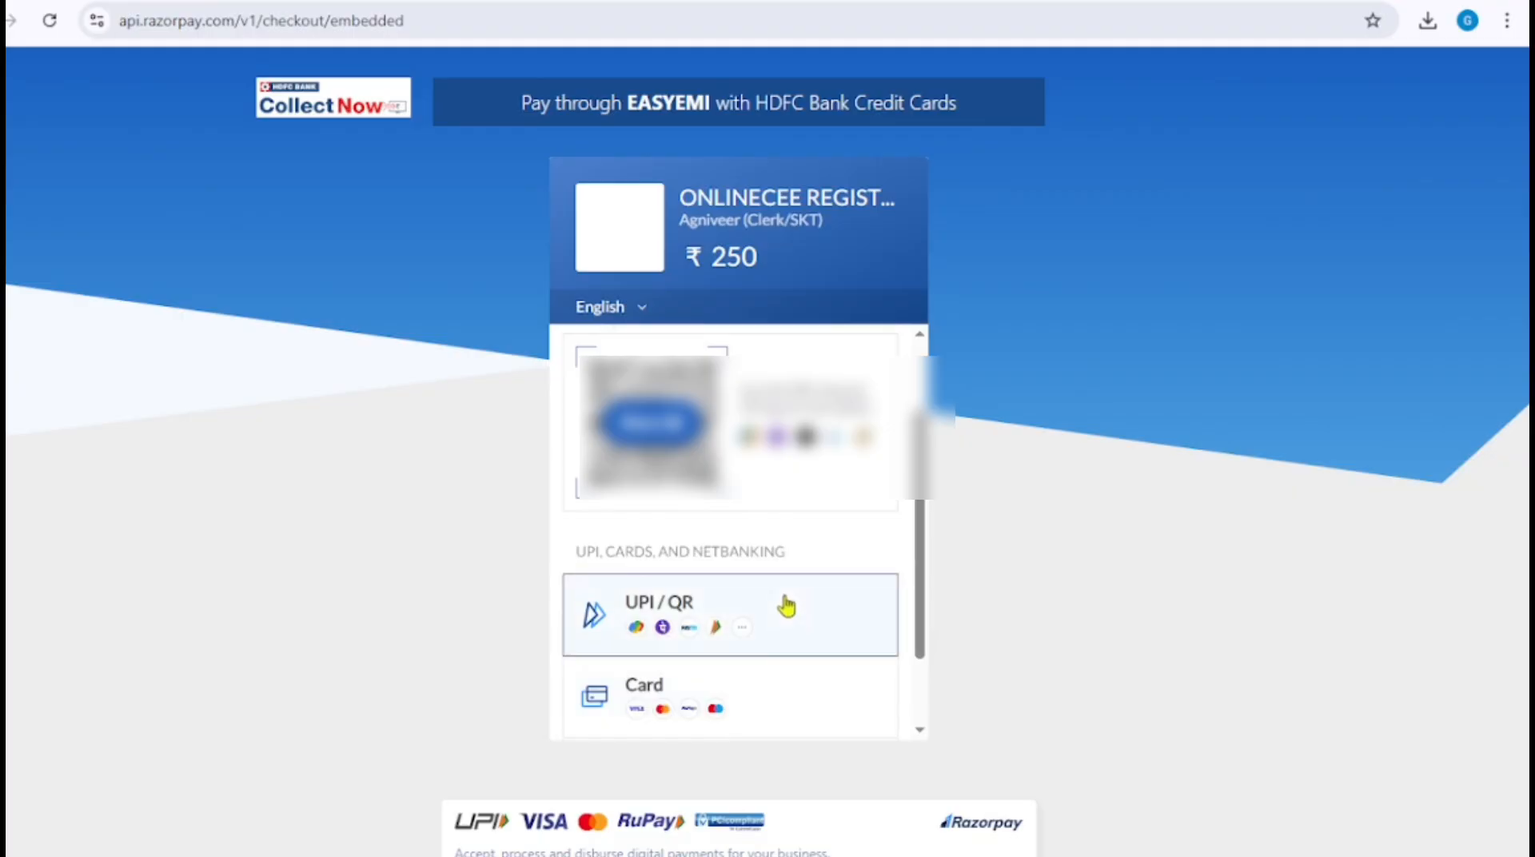
{"action": "scroll", "coordinate": [784, 616], "scroll_direction": "down", "scroll_amount": 3}
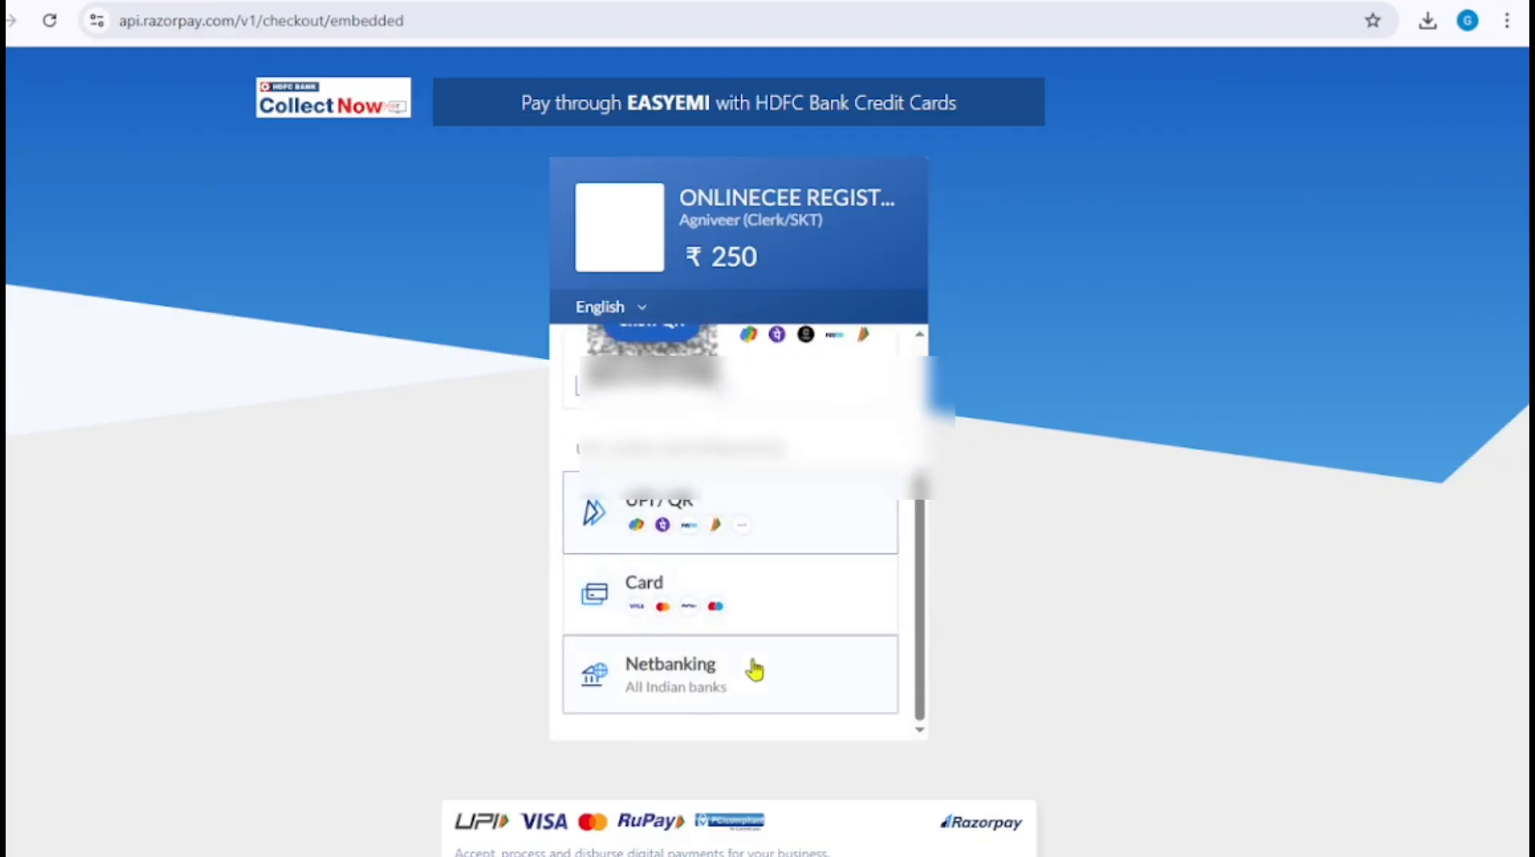
{"action": "scroll", "coordinate": [754, 562], "scroll_direction": "up", "scroll_amount": 3}
{"action": "scroll", "coordinate": [753, 561], "scroll_direction": "up", "scroll_amount": 1}
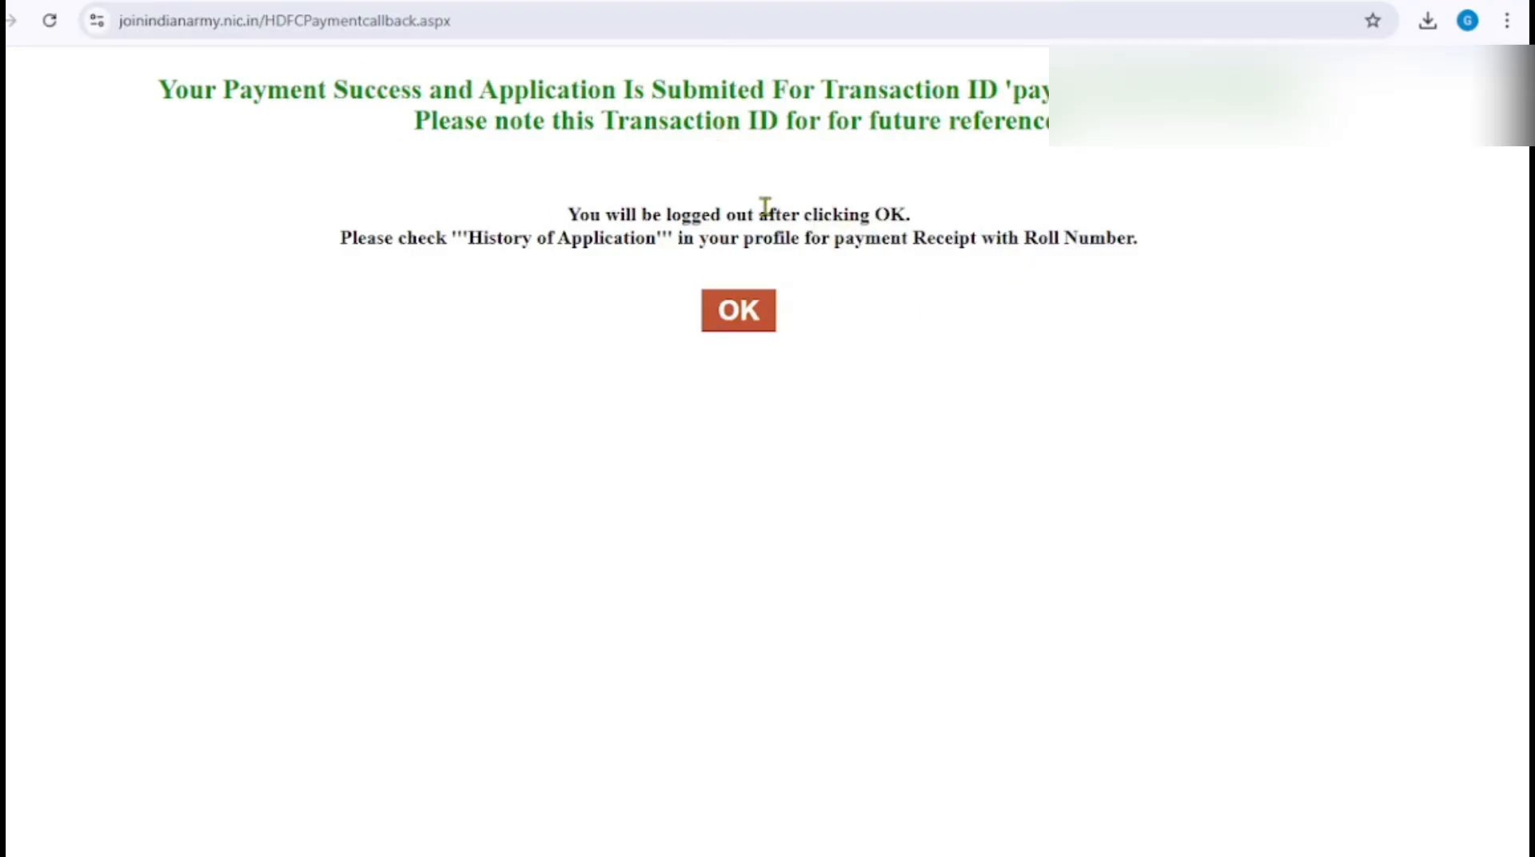
{"action": "left_click", "coordinate": [717, 324]}
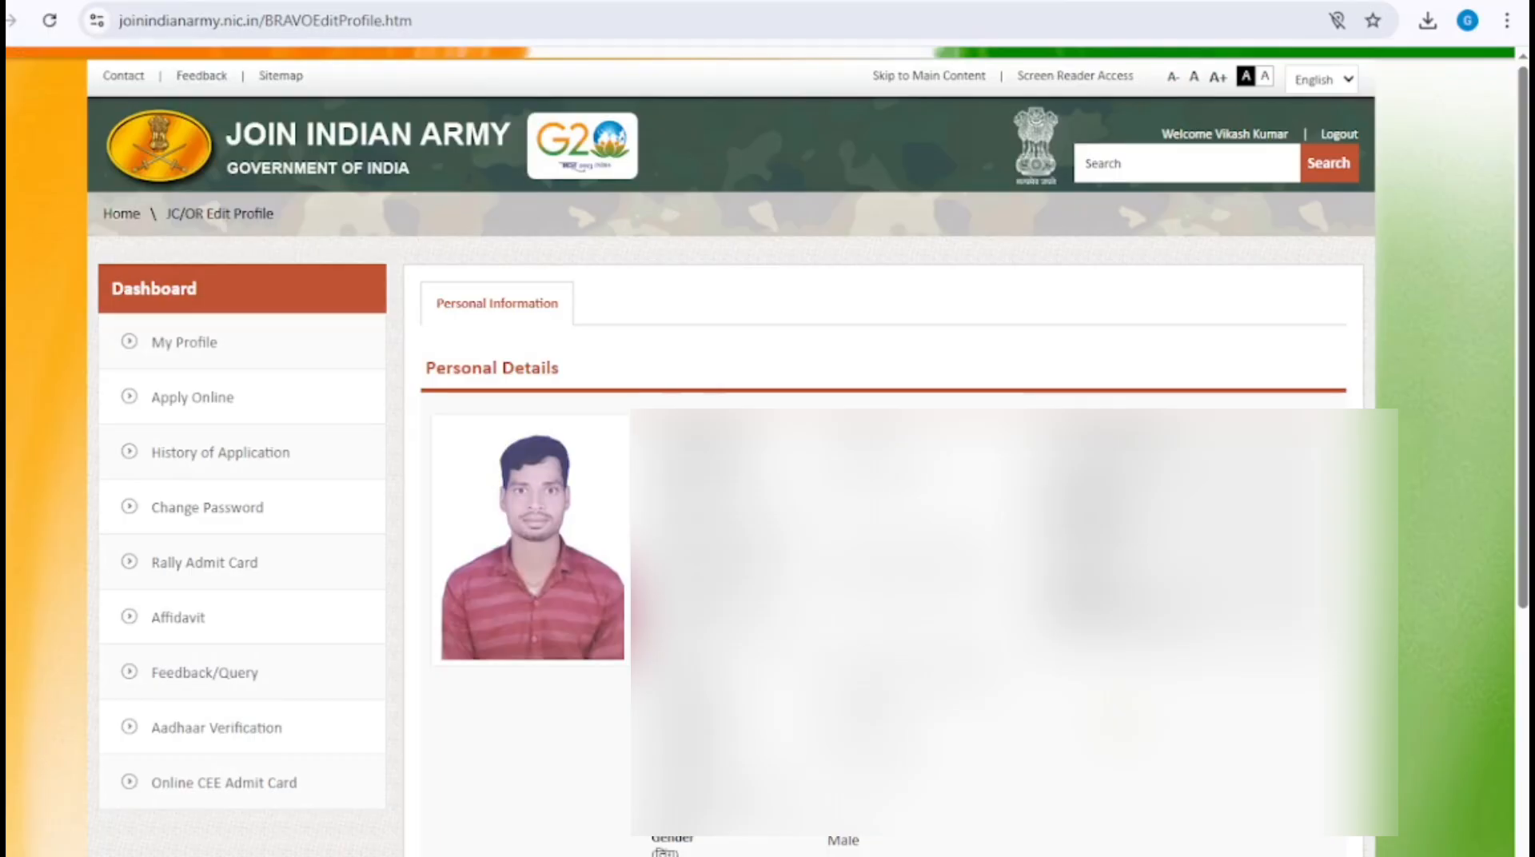
- Open the fee payment receipt from the application history, bring up its print preview and close it without printing
{"action": "left_click", "coordinate": [175, 459]}
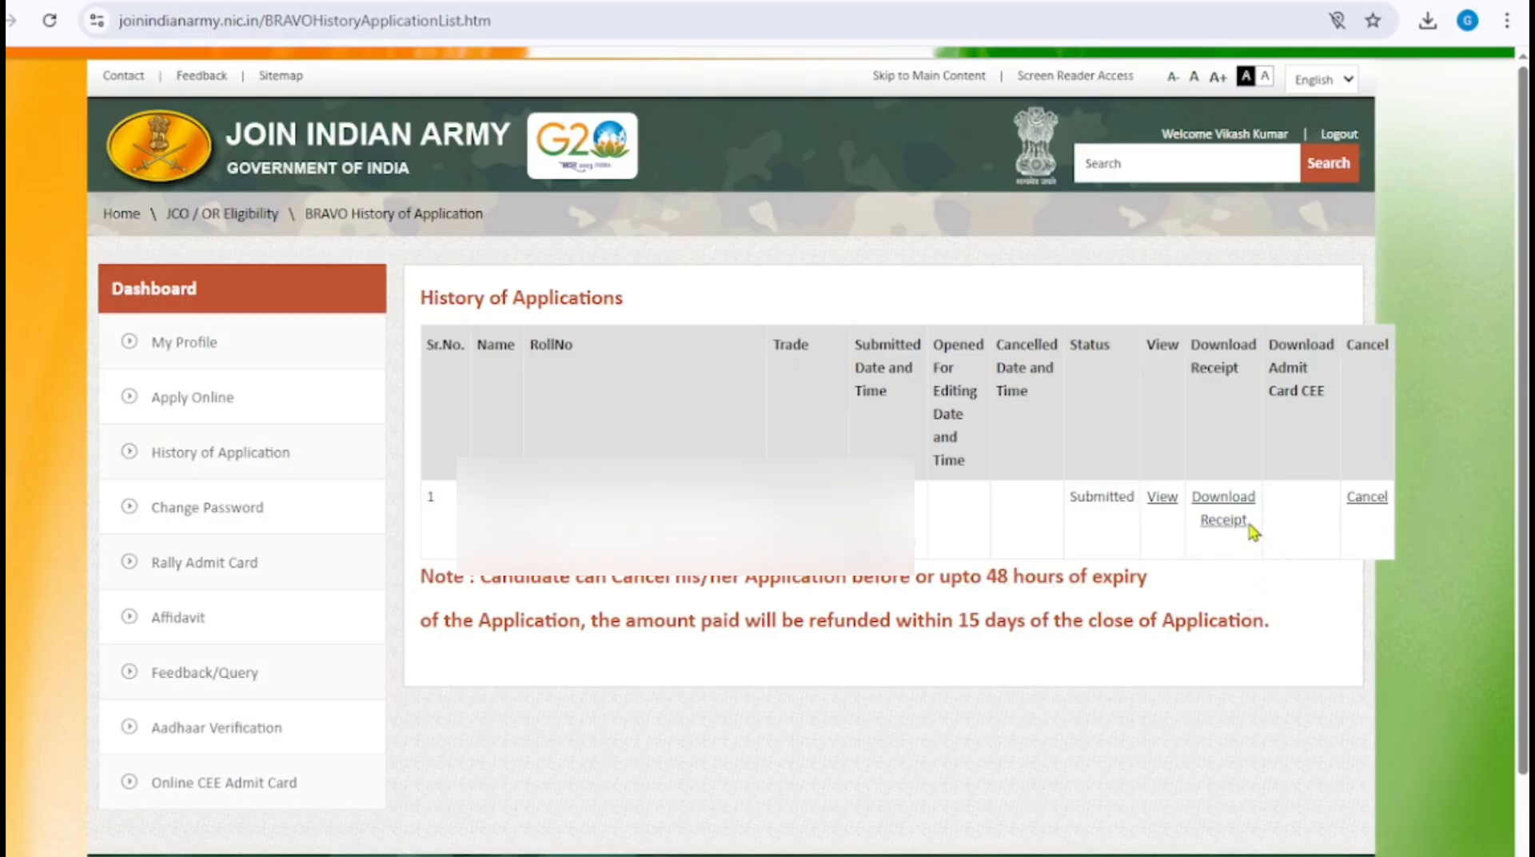
{"action": "left_click", "coordinate": [1223, 518]}
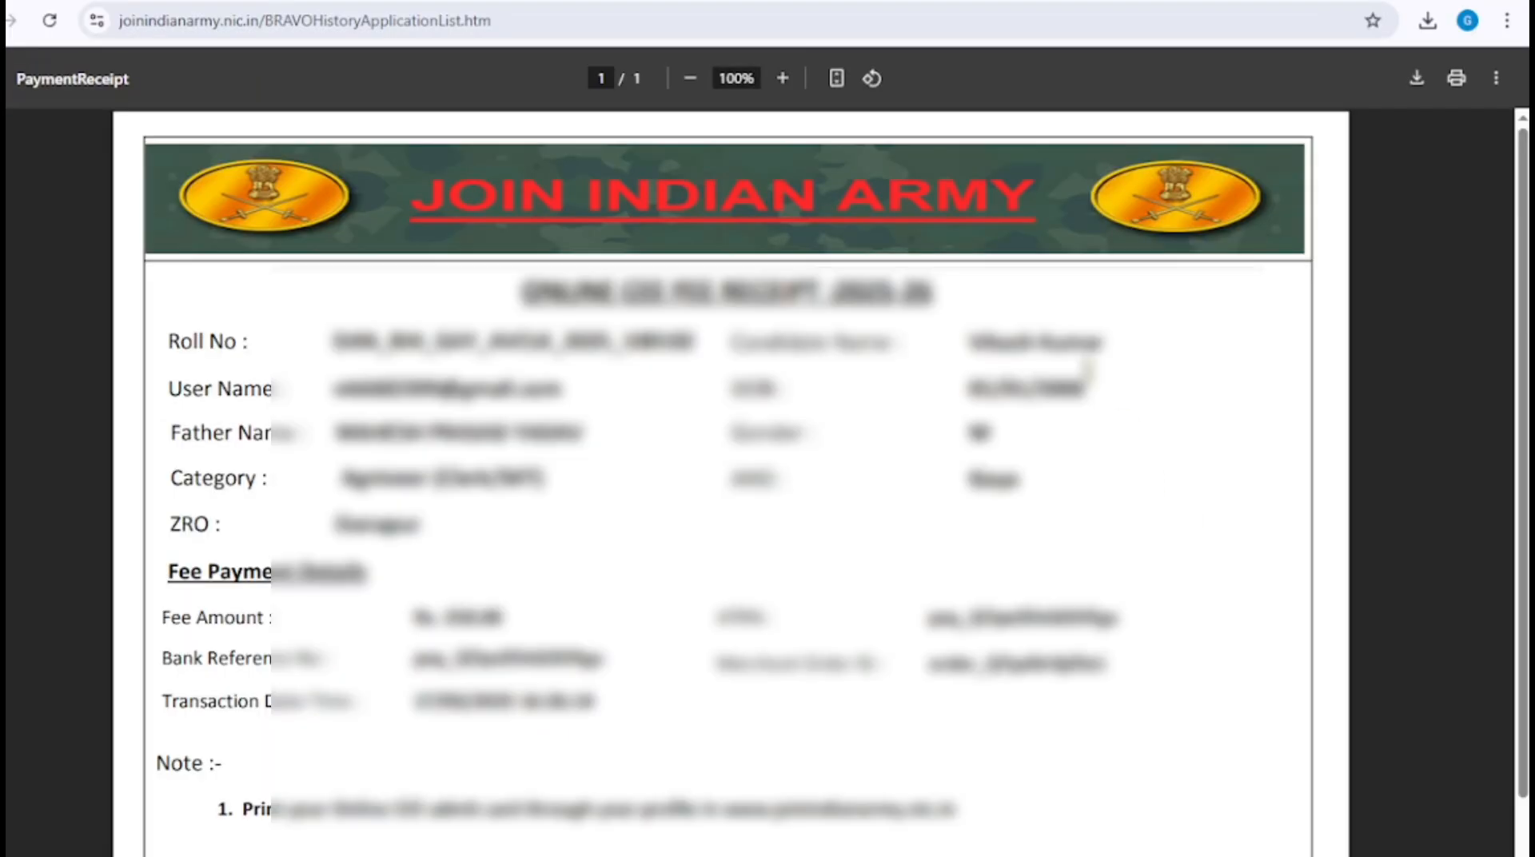
{"action": "scroll", "coordinate": [1129, 508], "scroll_direction": "down", "scroll_amount": 1}
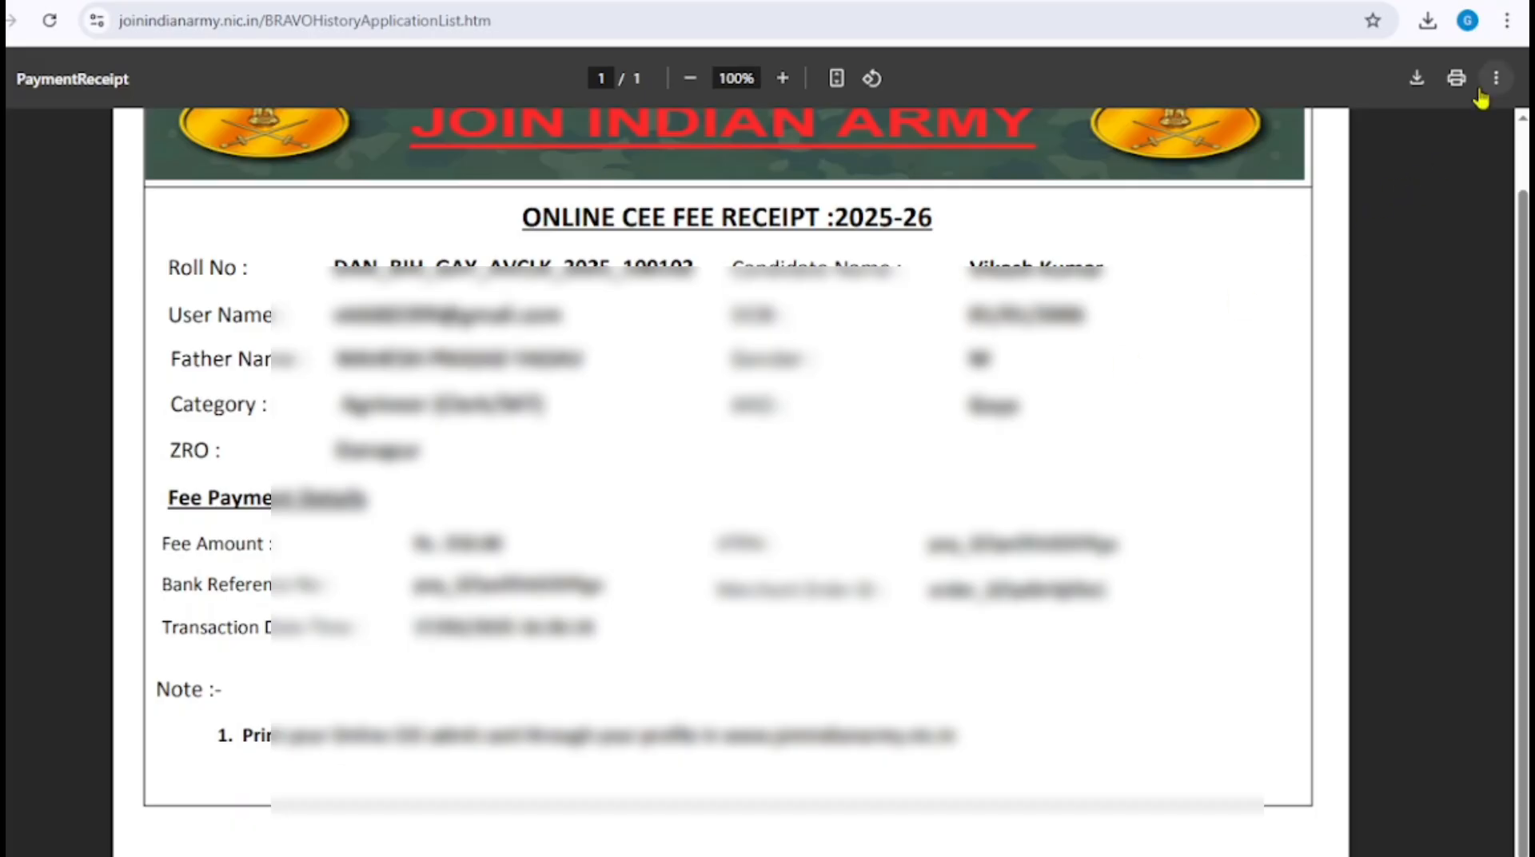
{"action": "left_click", "coordinate": [1454, 77]}
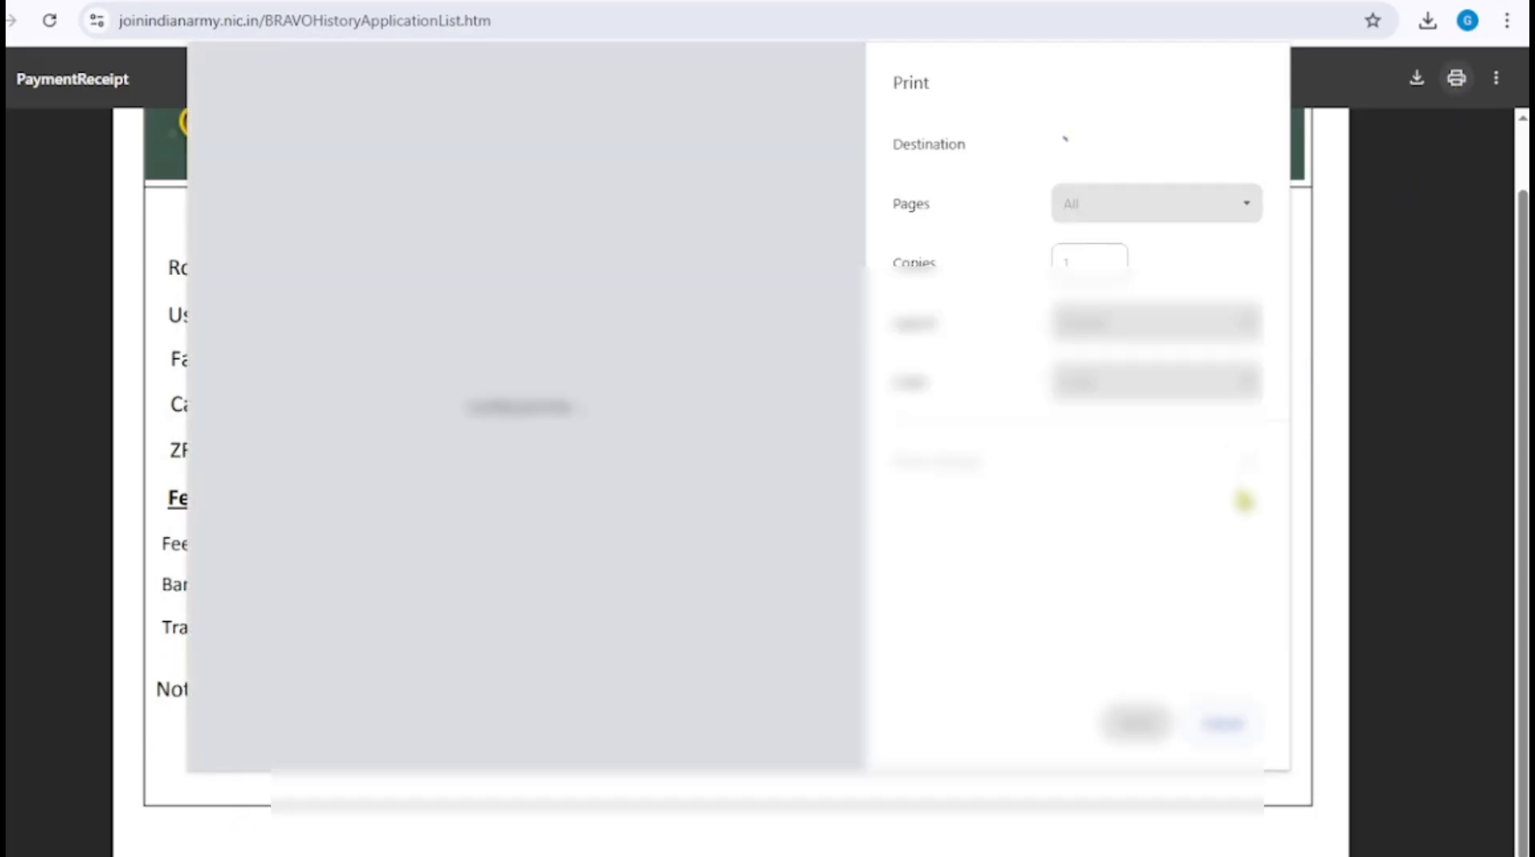
{"action": "left_click", "coordinate": [1215, 727]}
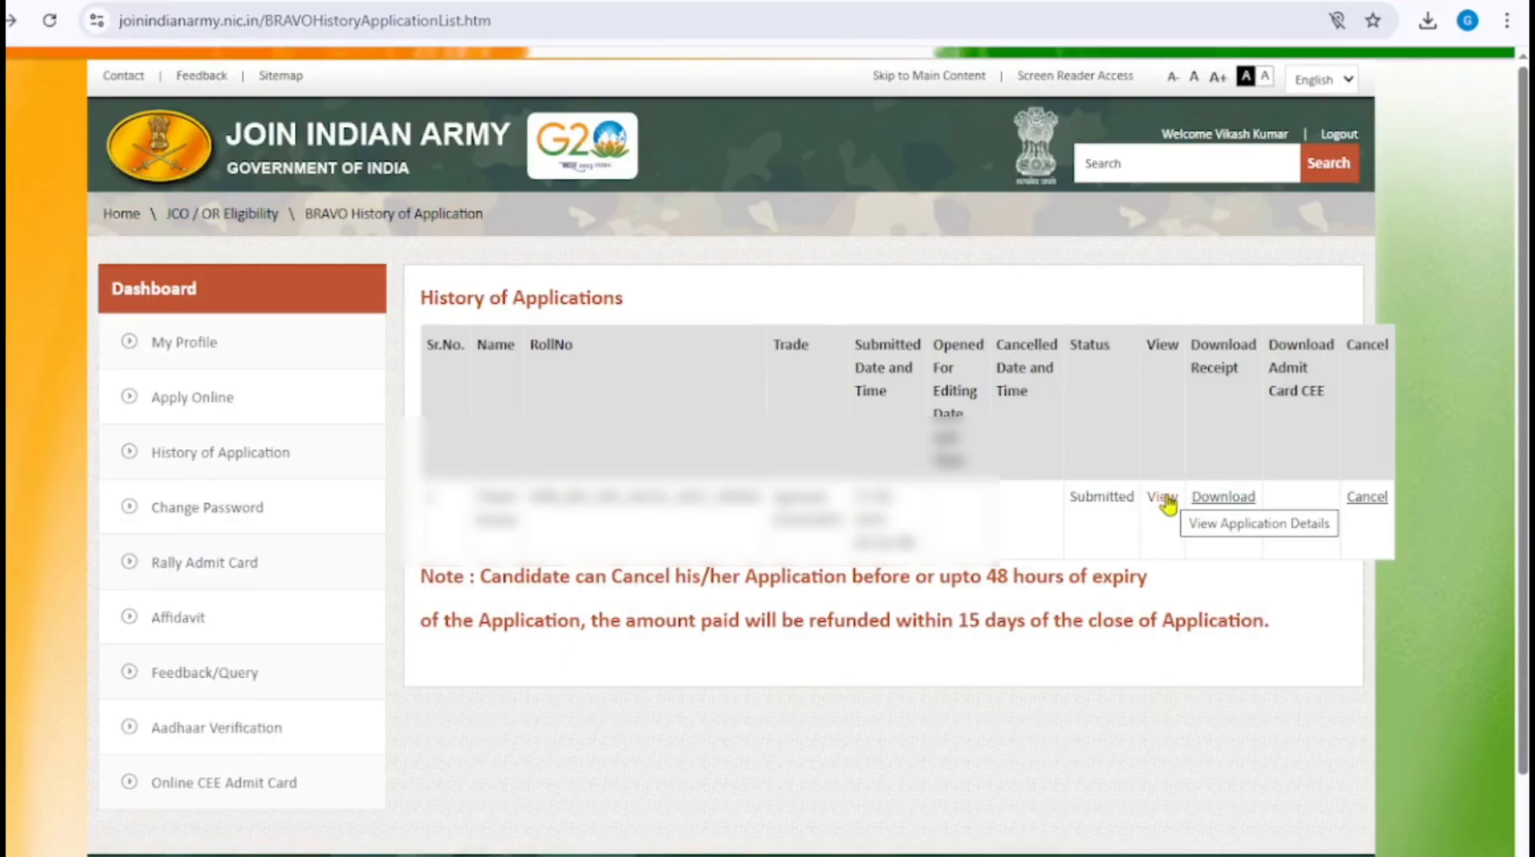
- Open the submitted application's details from the application history and download them as a PDF
{"action": "left_click", "coordinate": [1163, 498]}
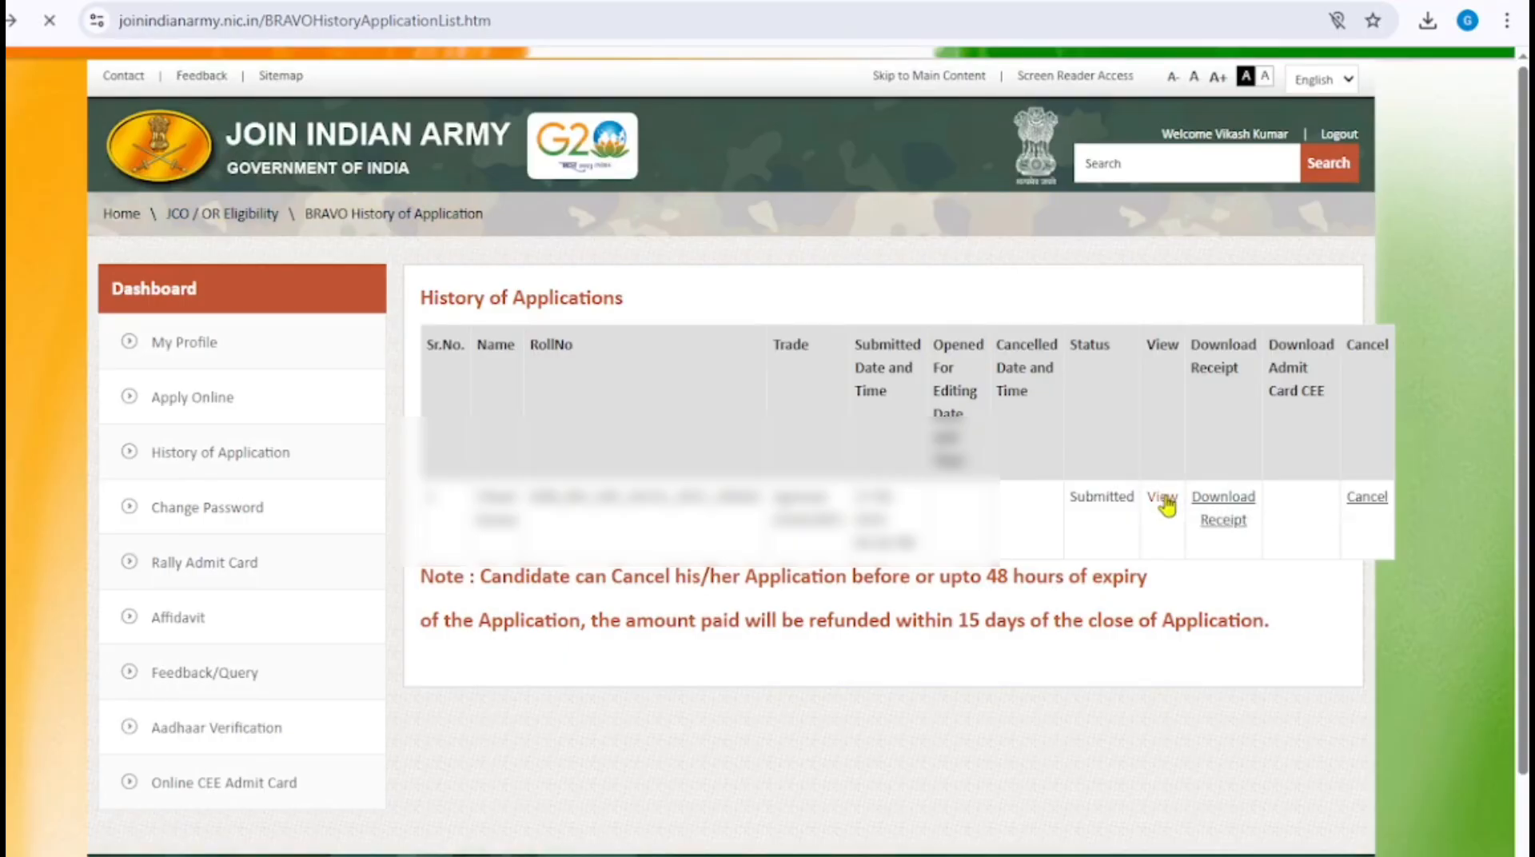
{"action": "scroll", "coordinate": [1105, 411], "scroll_direction": "down", "scroll_amount": 4}
{"action": "scroll", "coordinate": [1106, 412], "scroll_direction": "down", "scroll_amount": 7}
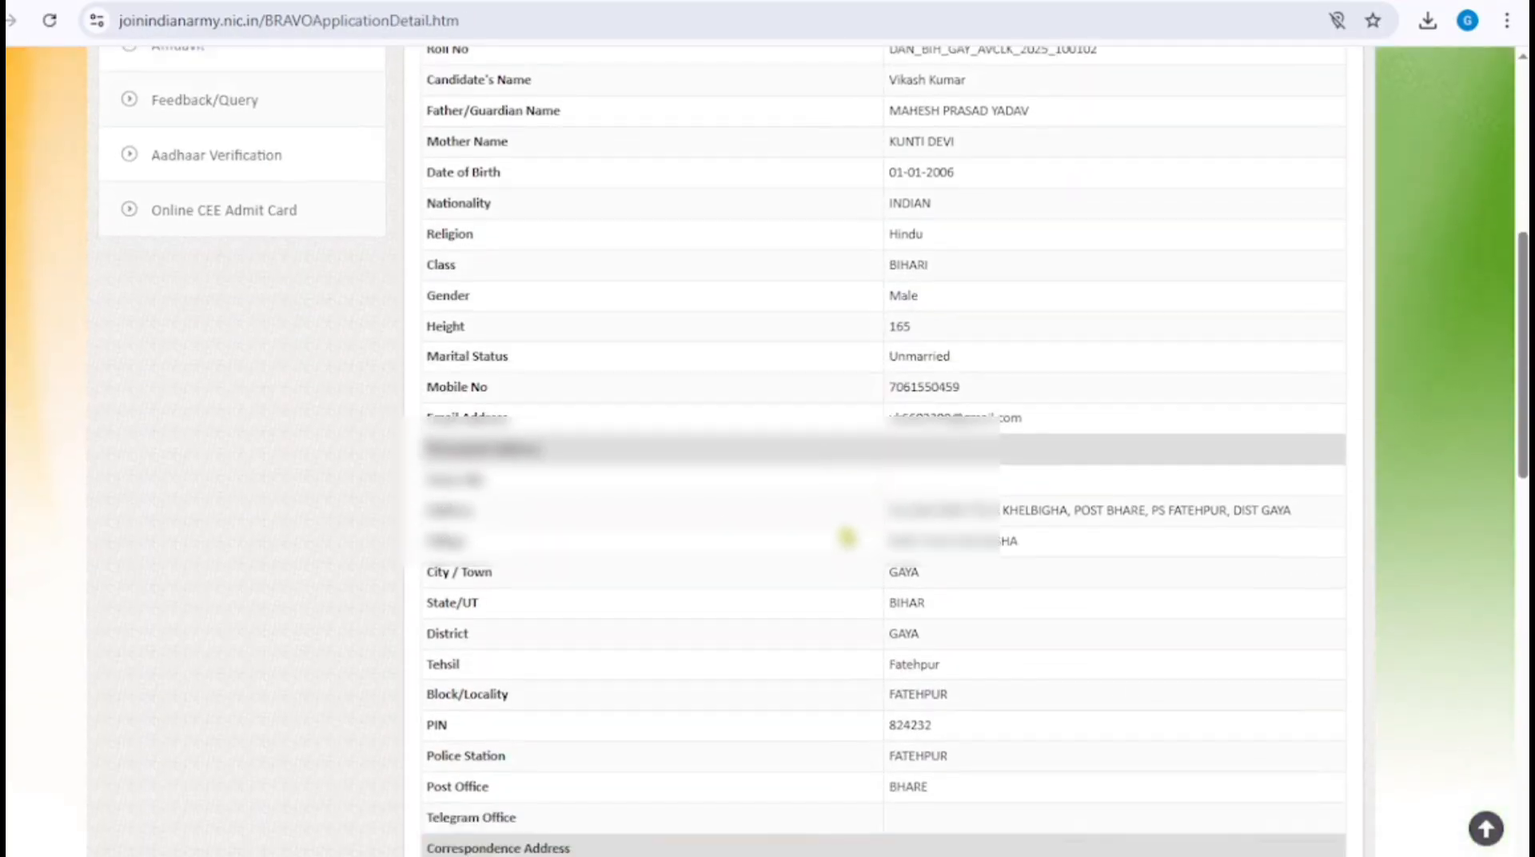
{"action": "scroll", "coordinate": [424, 604], "scroll_direction": "down", "scroll_amount": 7}
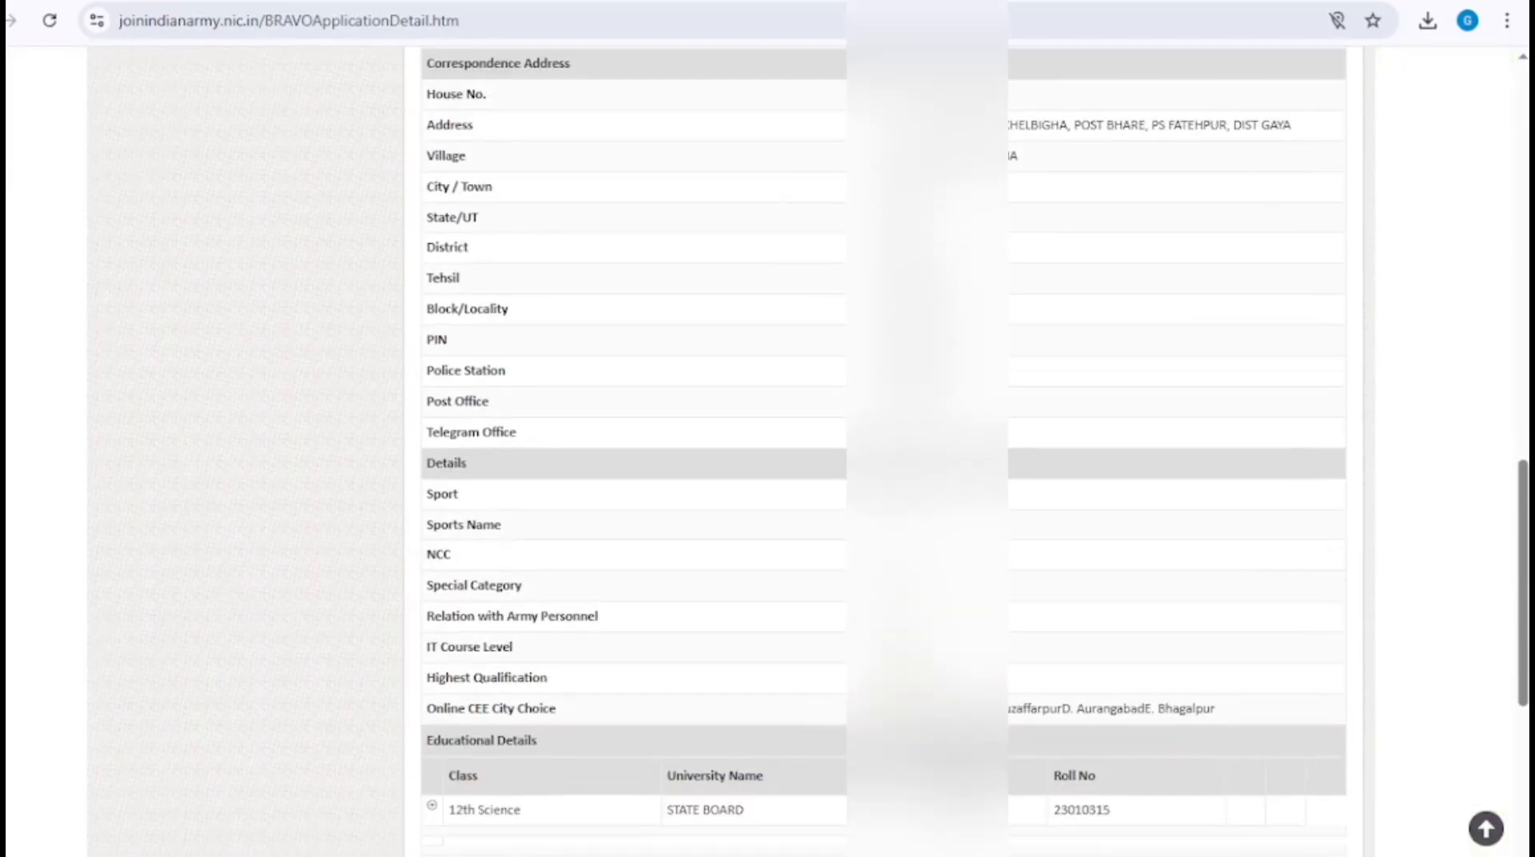
{"action": "scroll", "coordinate": [425, 603], "scroll_direction": "down", "scroll_amount": 5}
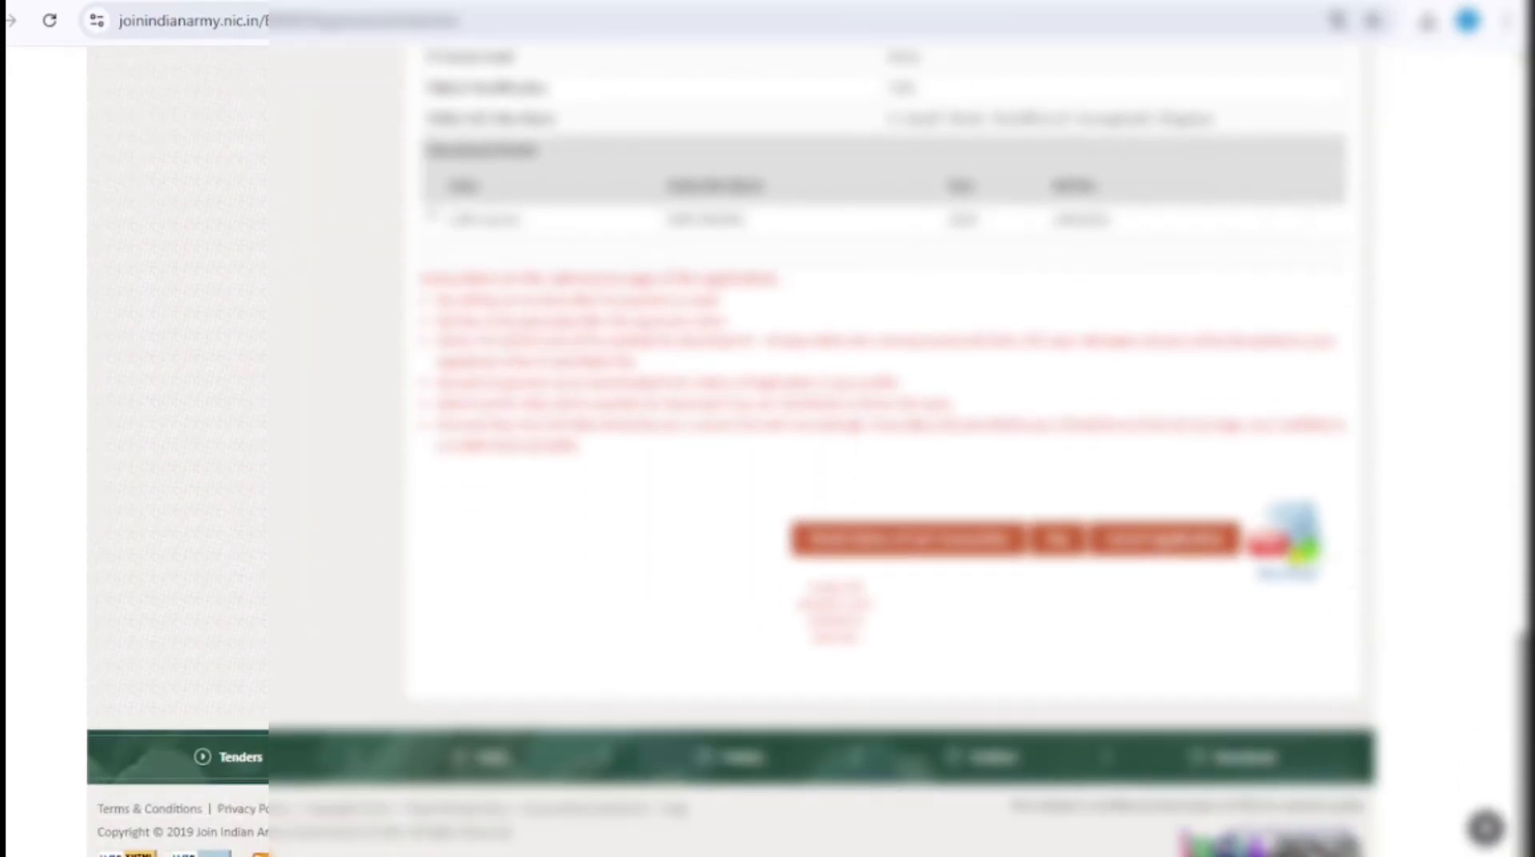
{"action": "left_click", "coordinate": [1303, 550]}
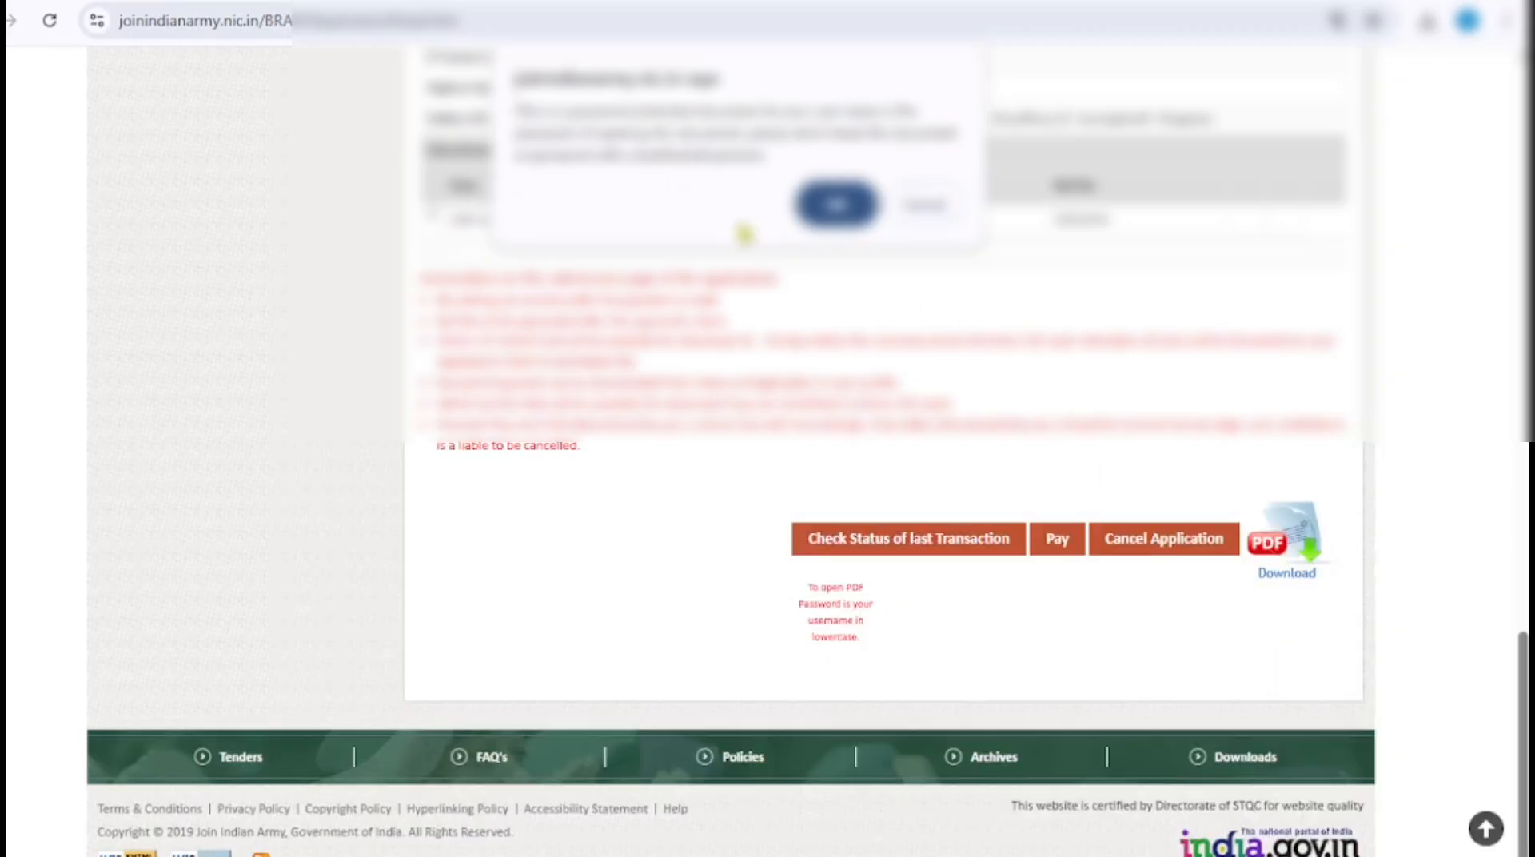
{"action": "left_click", "coordinate": [836, 205]}
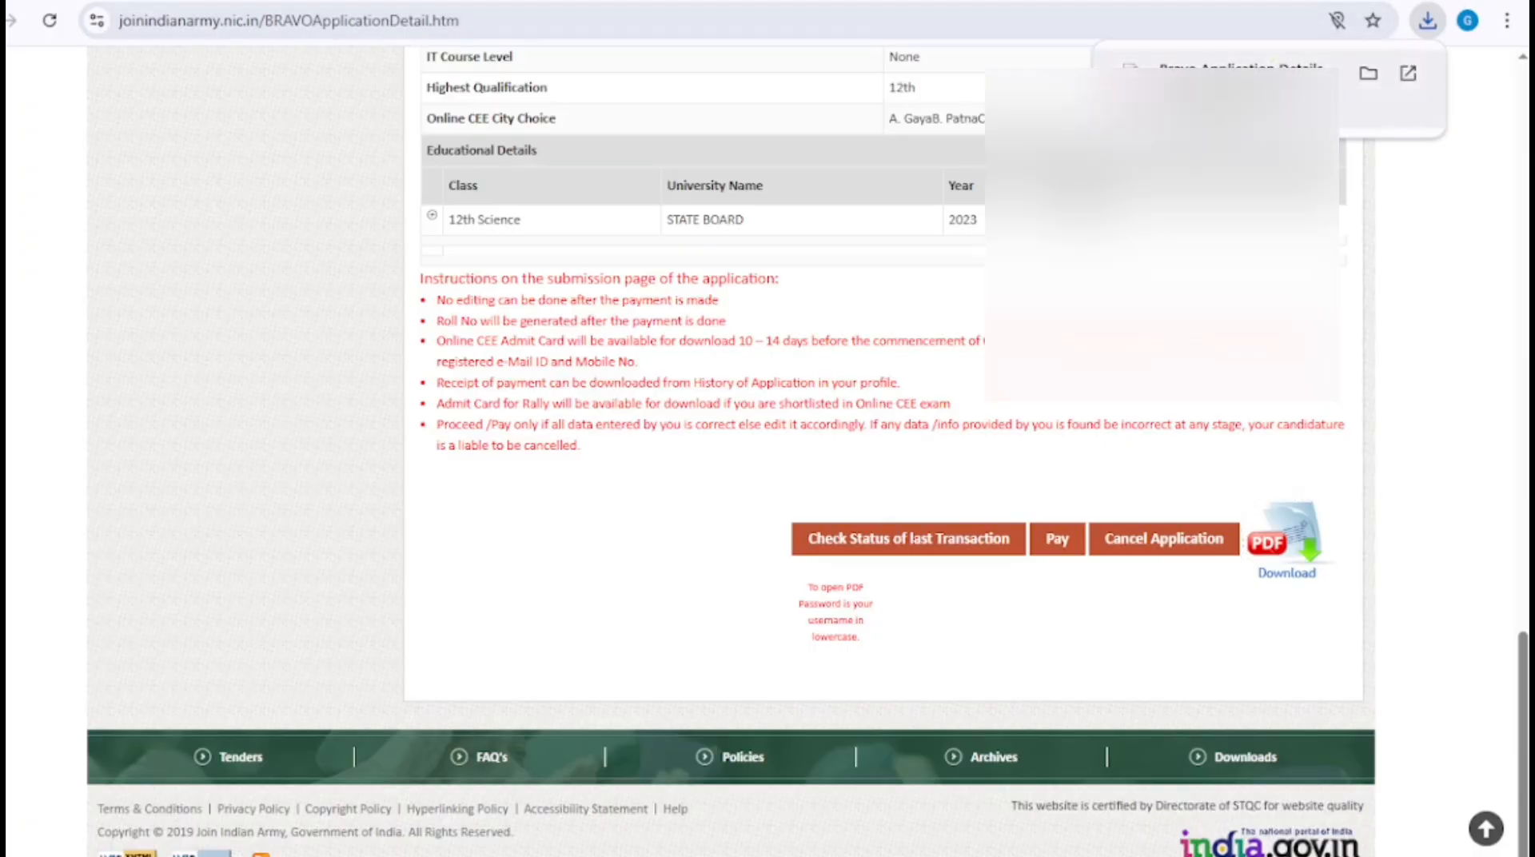
- Open the downloaded application PDF, review both pages, and bring up its print preview without printing
{"action": "left_click", "coordinate": [1231, 80]}
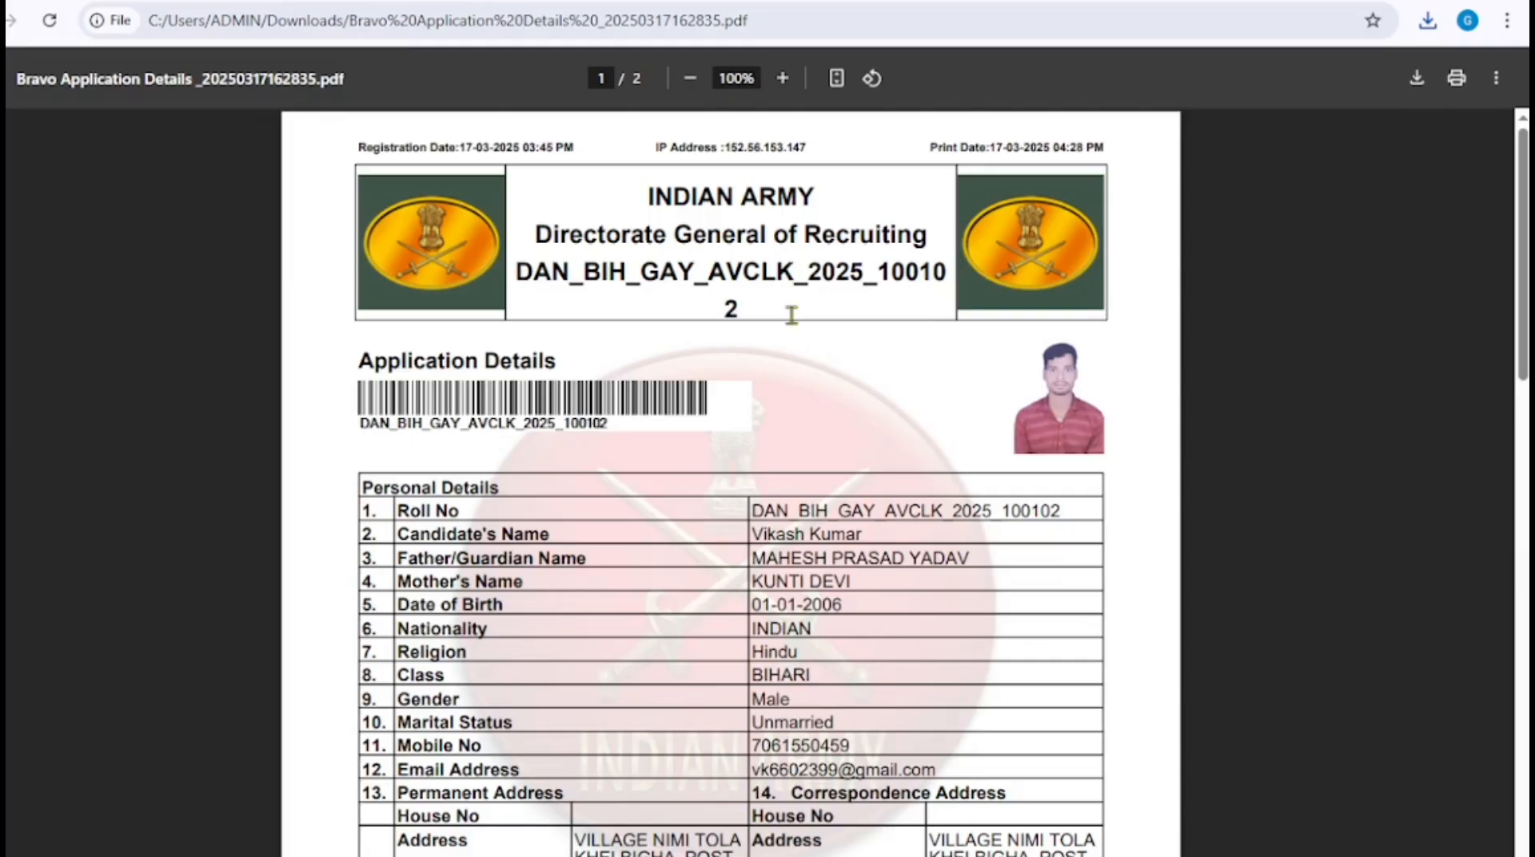
{"action": "scroll", "coordinate": [786, 312], "scroll_direction": "down", "scroll_amount": 9}
{"action": "scroll", "coordinate": [779, 206], "scroll_direction": "down", "scroll_amount": 10}
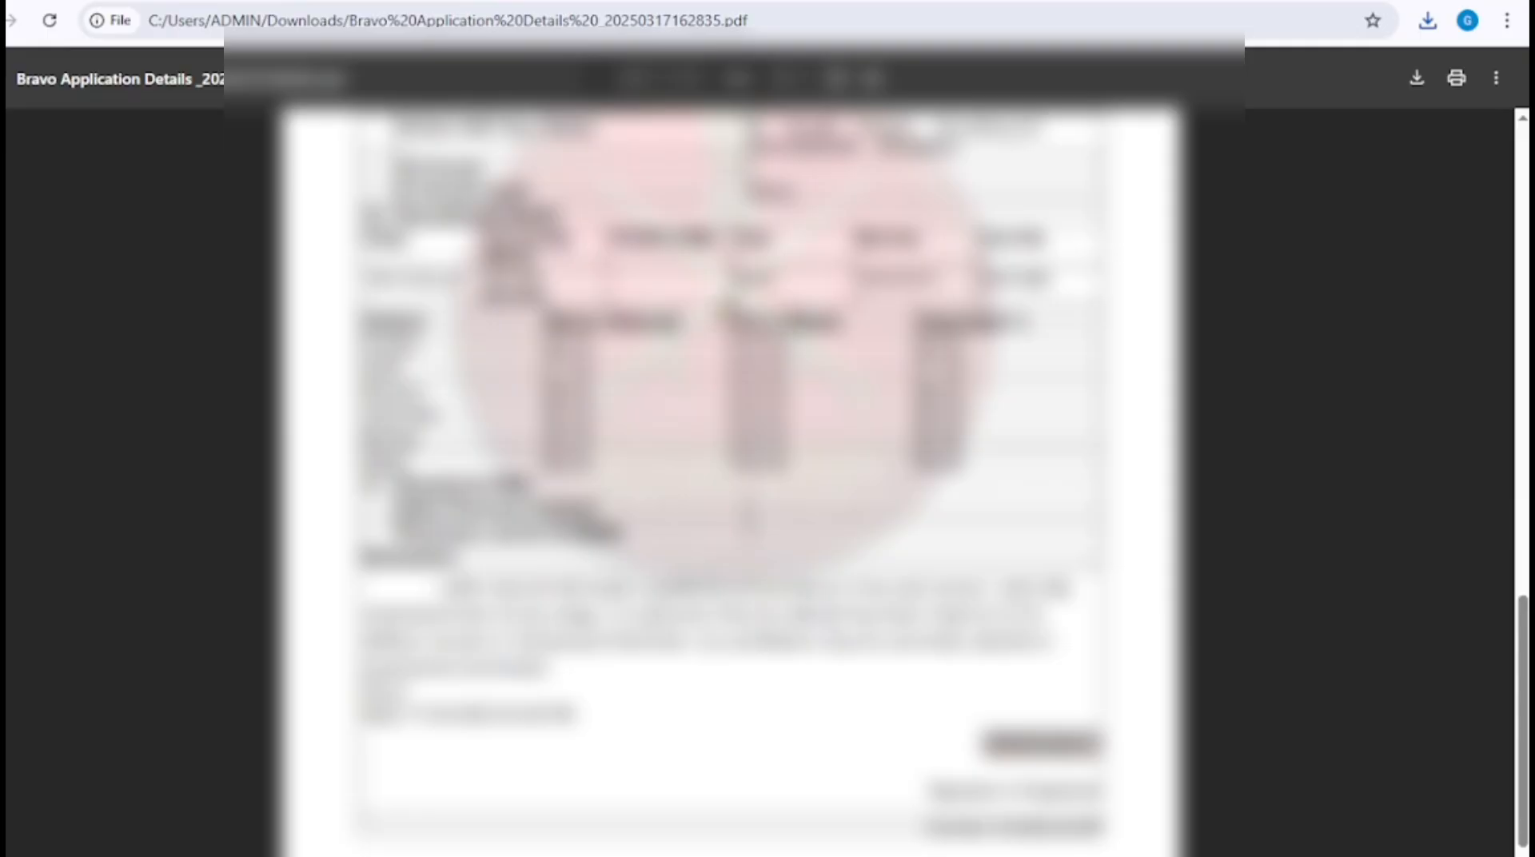
{"action": "scroll", "coordinate": [724, 312], "scroll_direction": "up", "scroll_amount": 4}
{"action": "scroll", "coordinate": [730, 326], "scroll_direction": "down", "scroll_amount": 5}
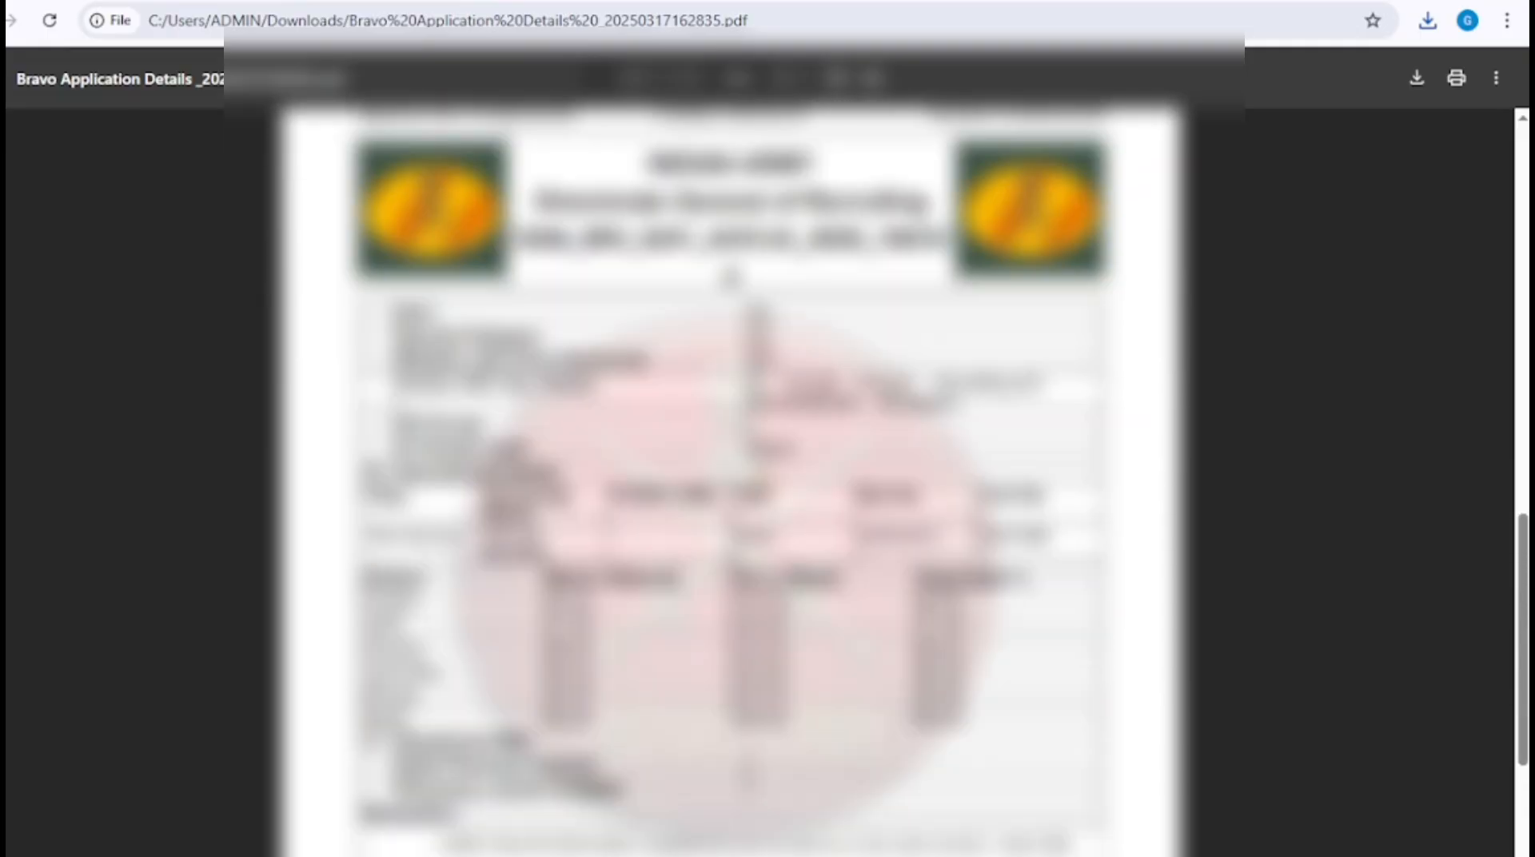
{"action": "left_click", "coordinate": [1456, 79]}
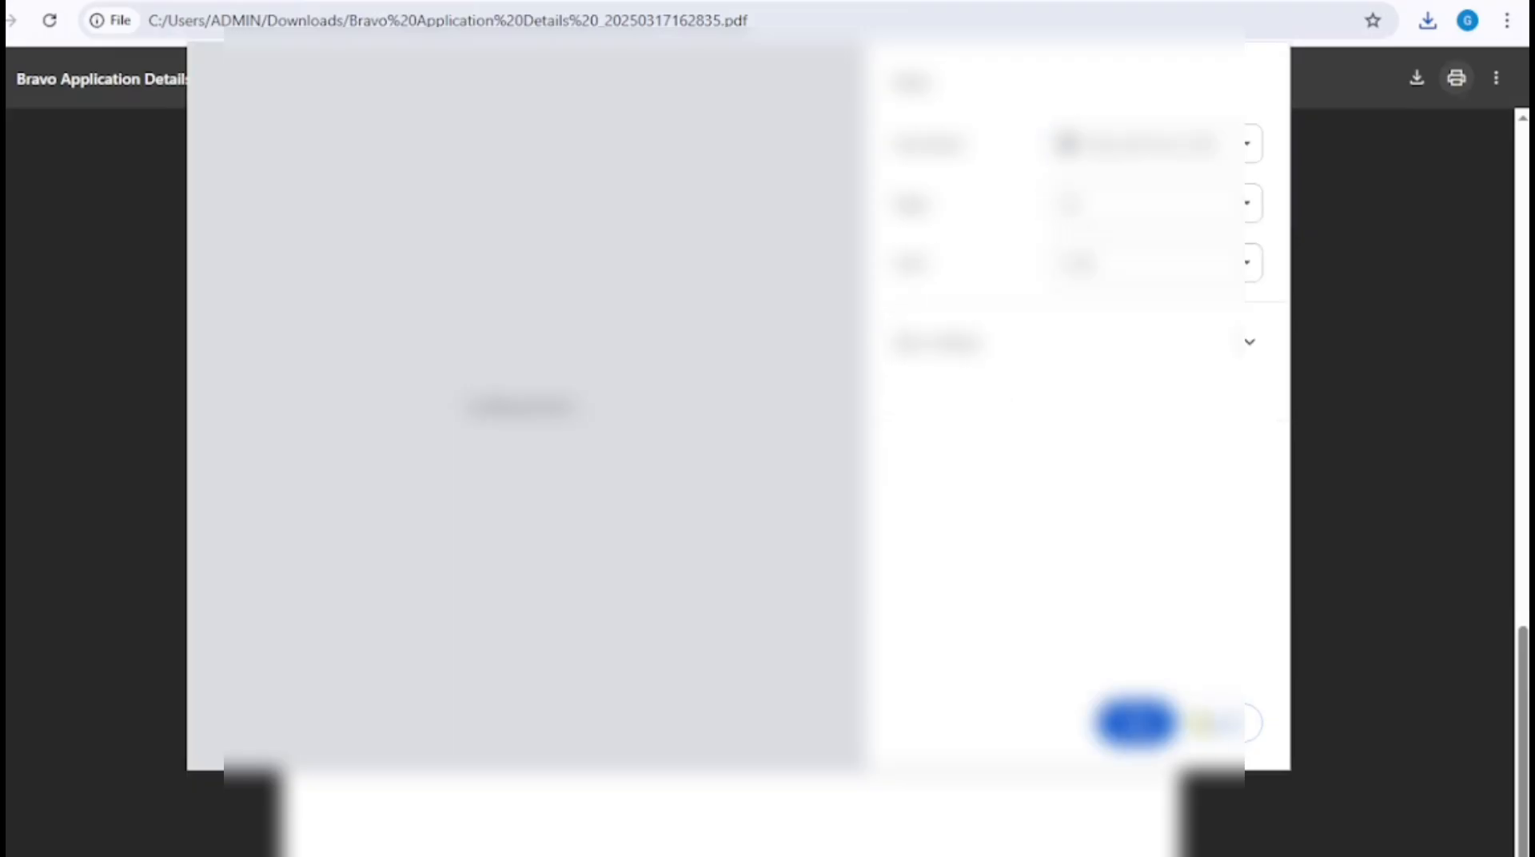
{"action": "left_click", "coordinate": [1203, 728]}
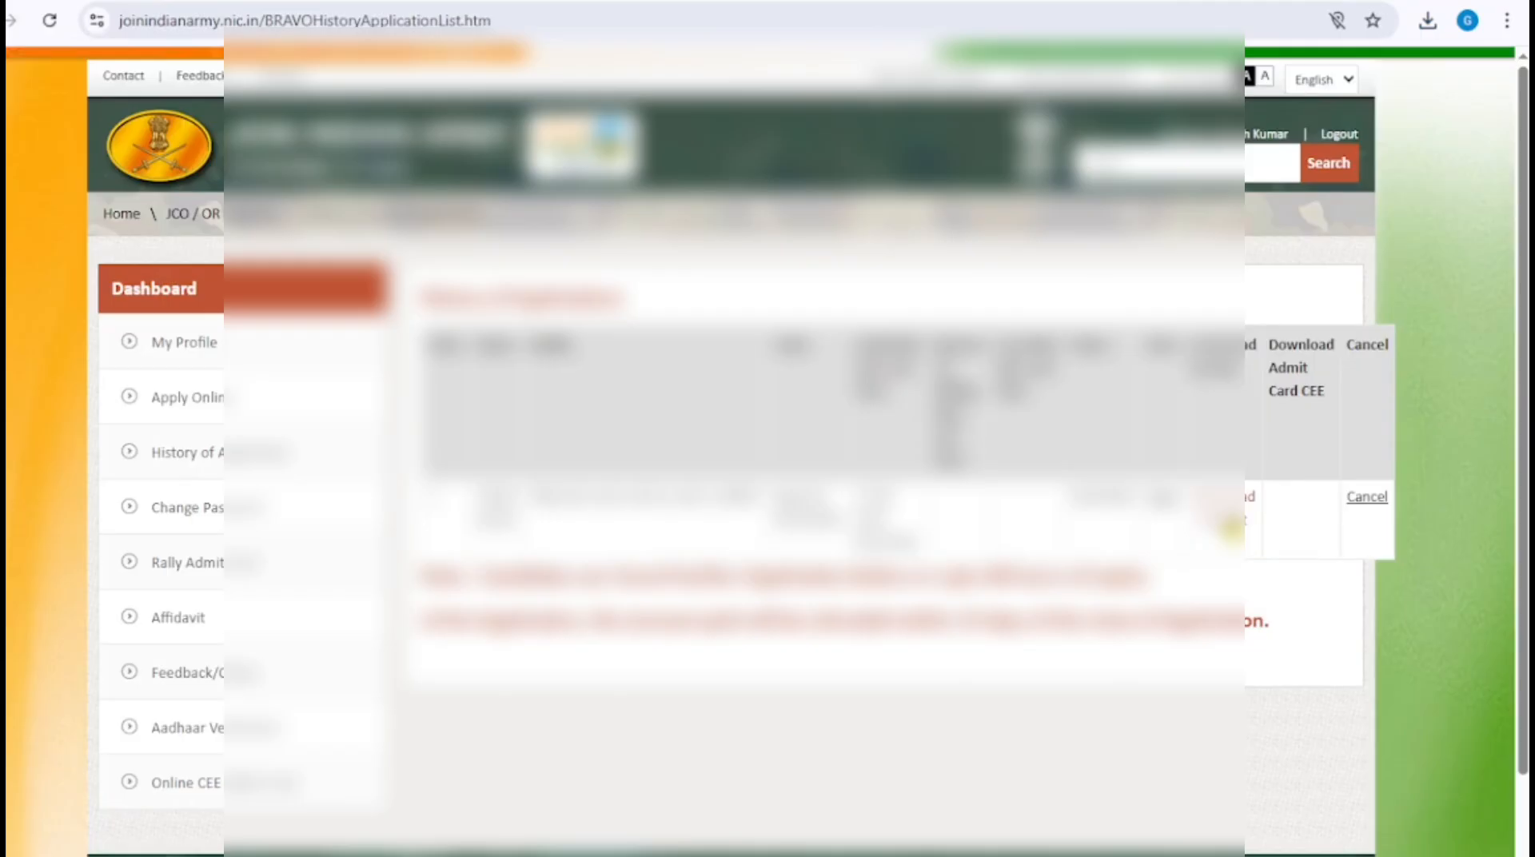